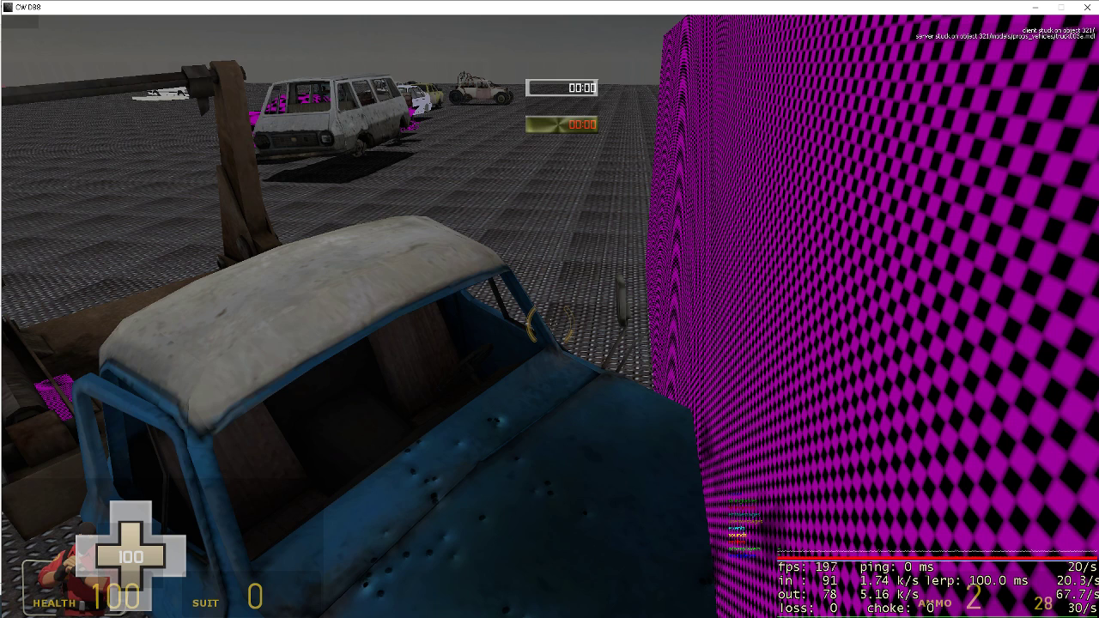
Inspect the blue truck in the running game, switching between the game window and Hammer
key("a")
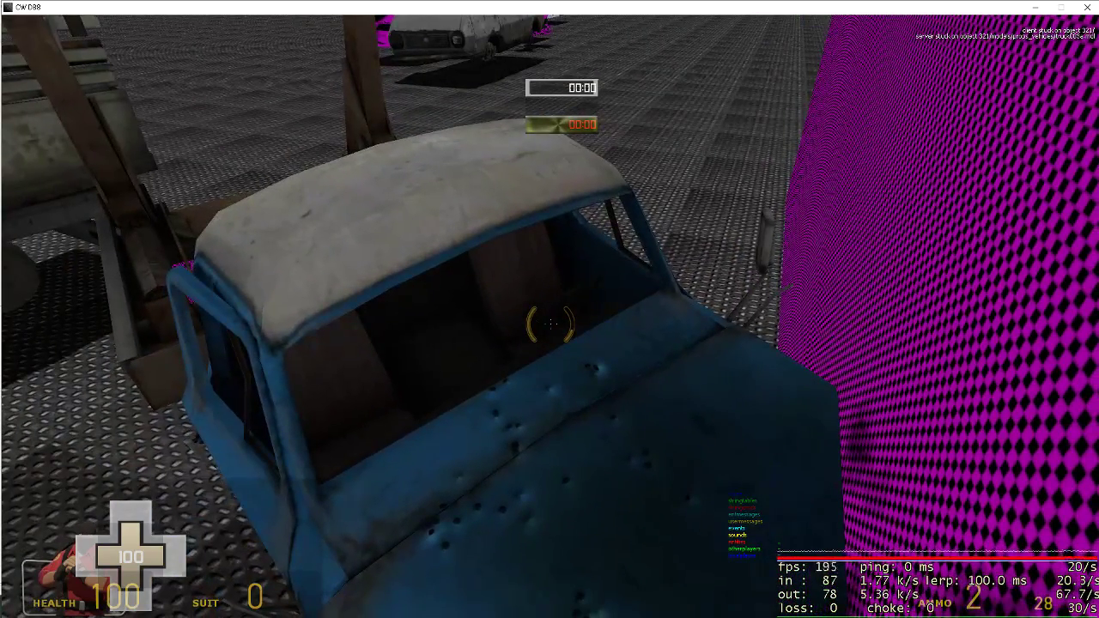
key("alt+Tab")
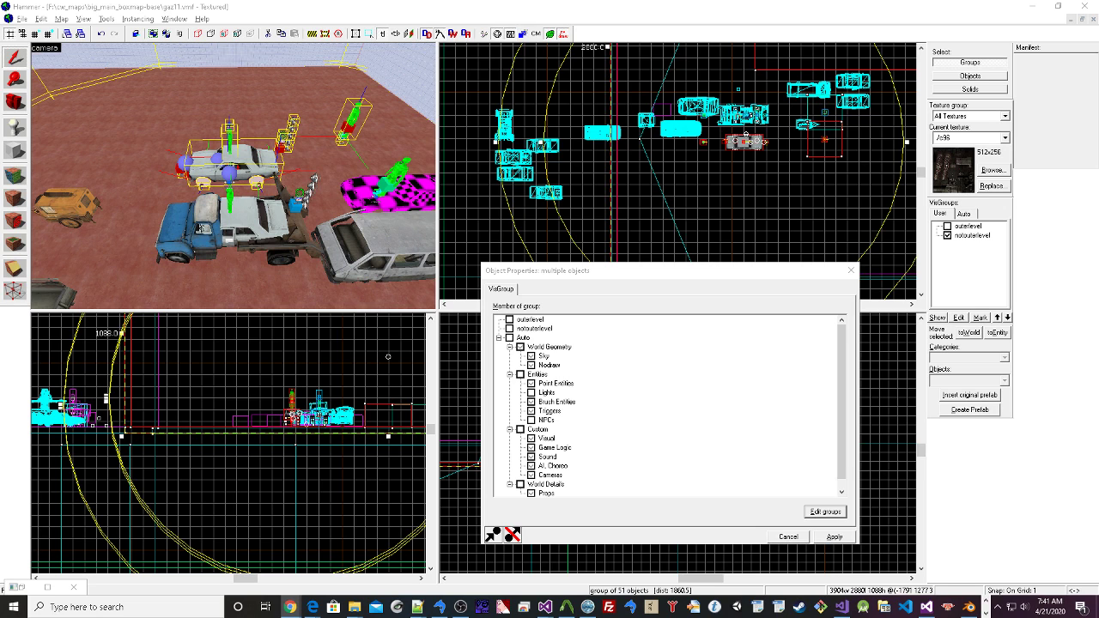
key("alt+Tab")
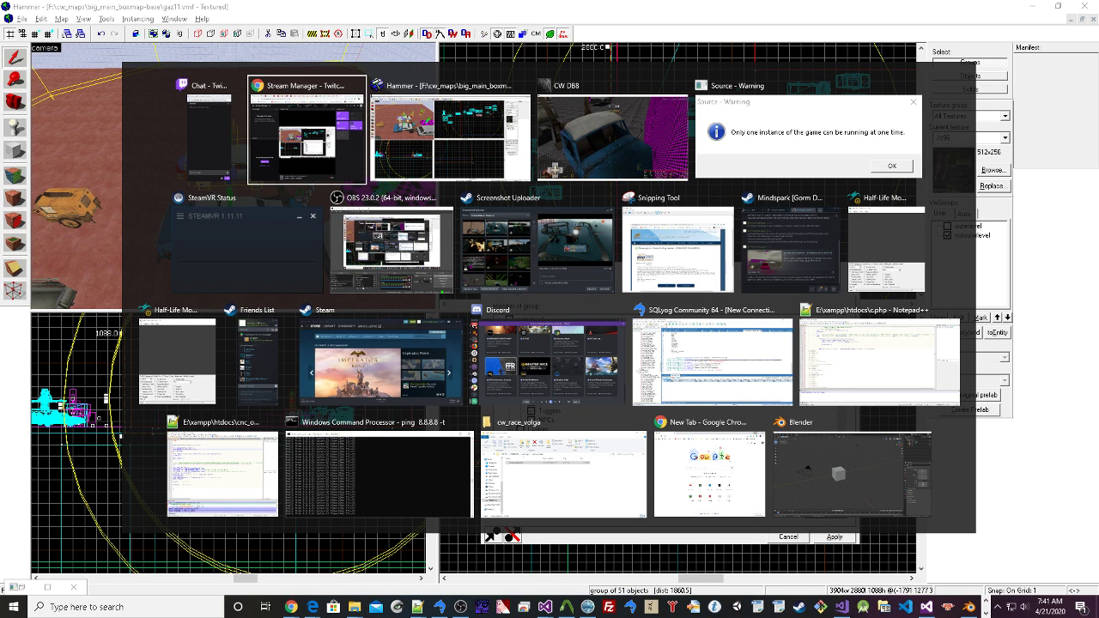
key("alt+Tab")
key("alt+Tab")
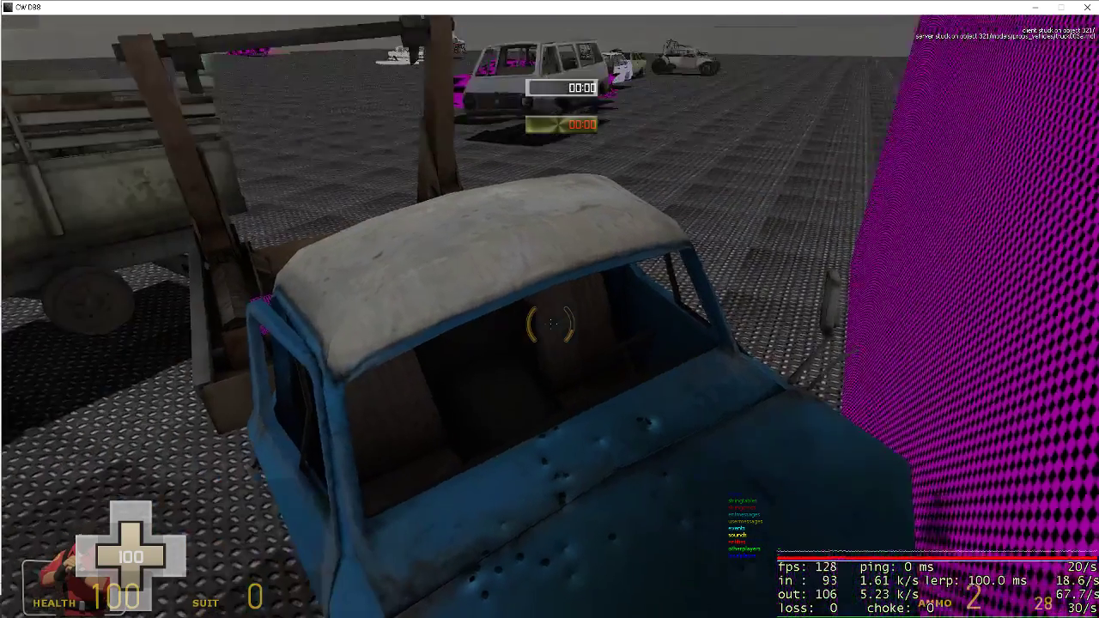
left_click(551, 324)
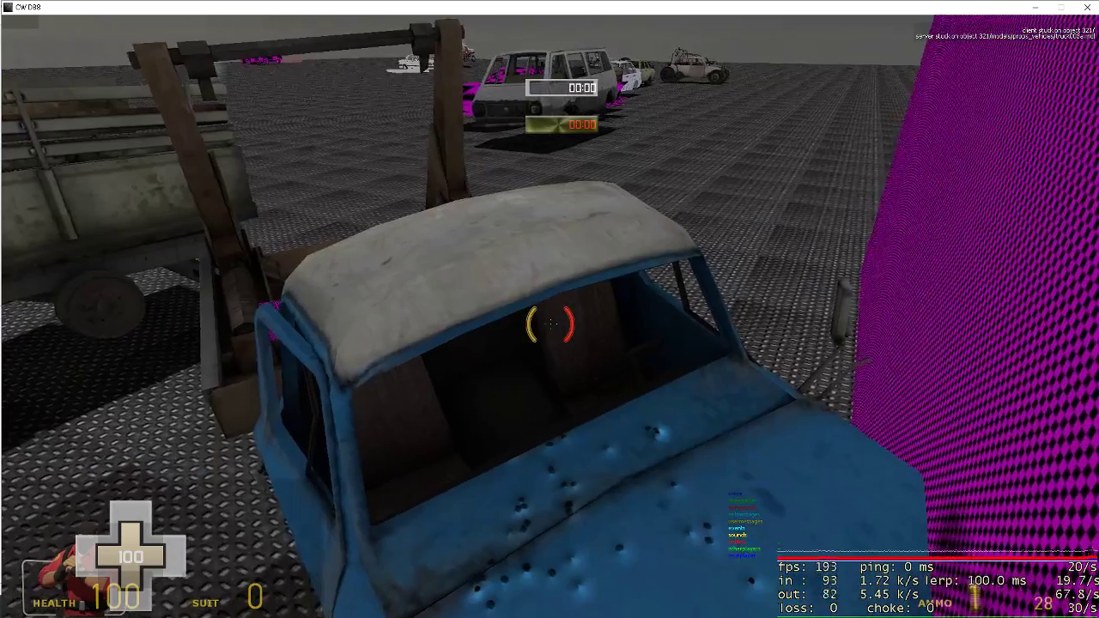
key("q")
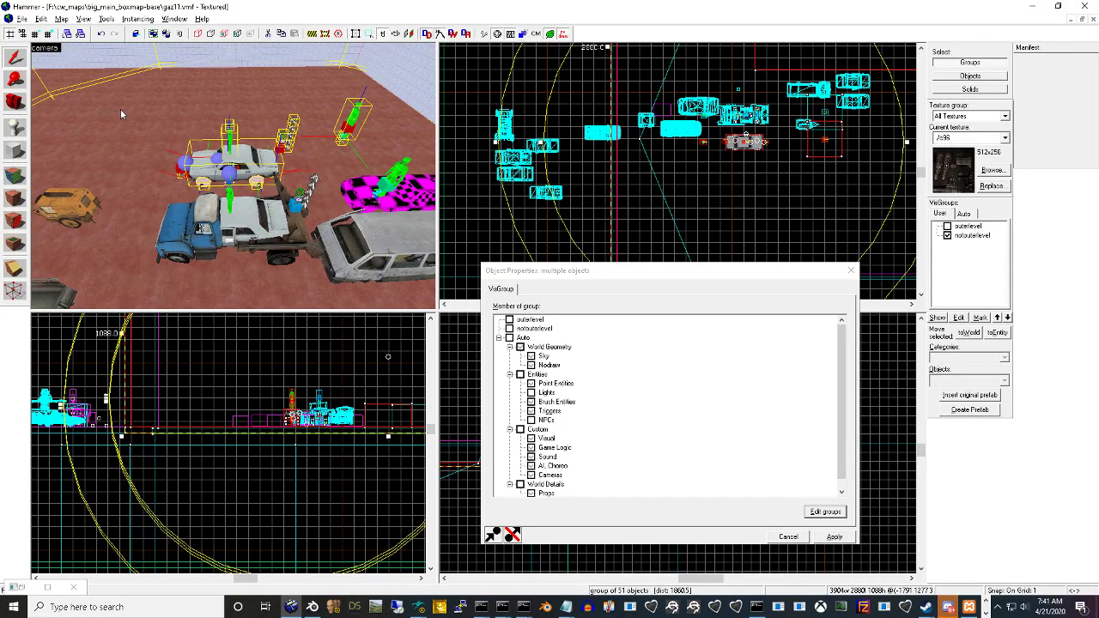
Save the map as a new version named gaz12.vmf
left_click(21, 19)
left_click(52, 81)
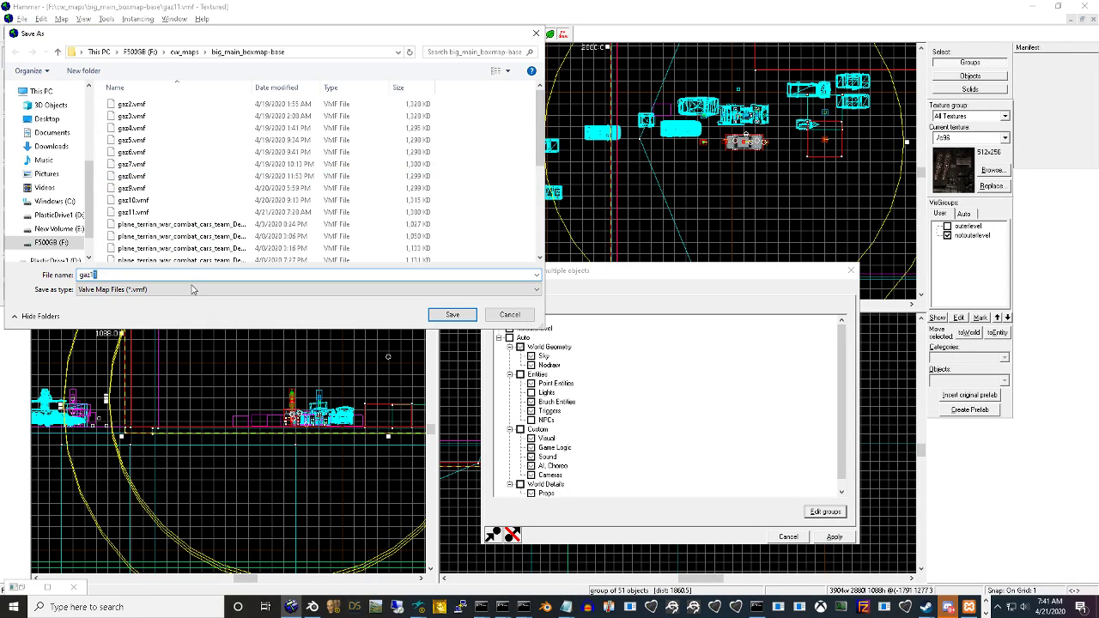
left_click(452, 314)
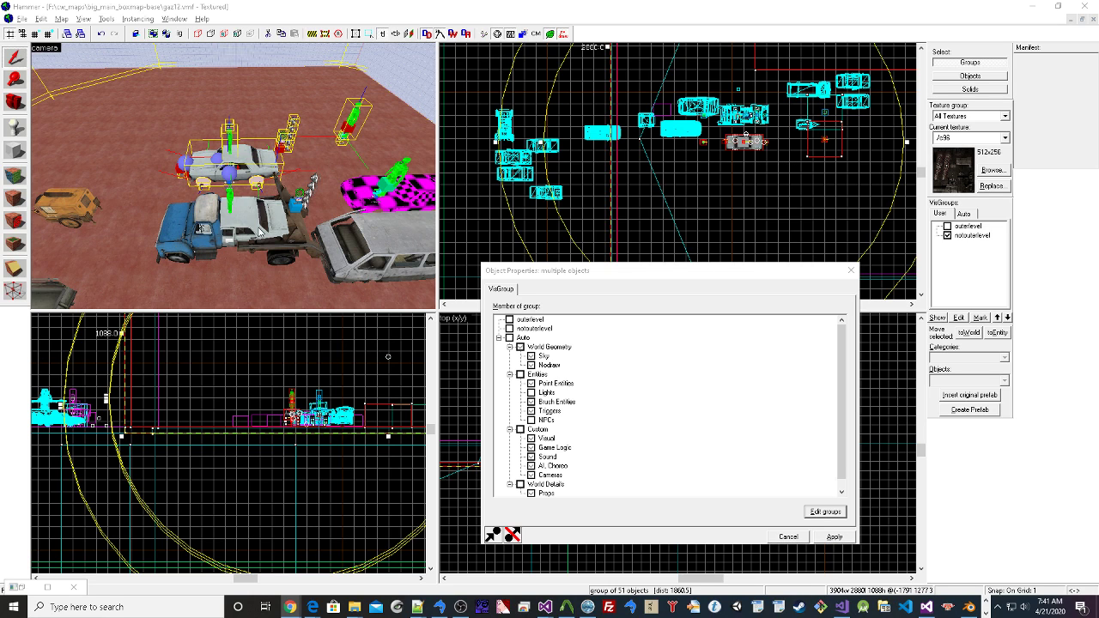
Paste one copy of the blue truck prop with an X offset of 0, shifted along Y onto the neighbouring white car
left_click(360, 246)
left_click(187, 239)
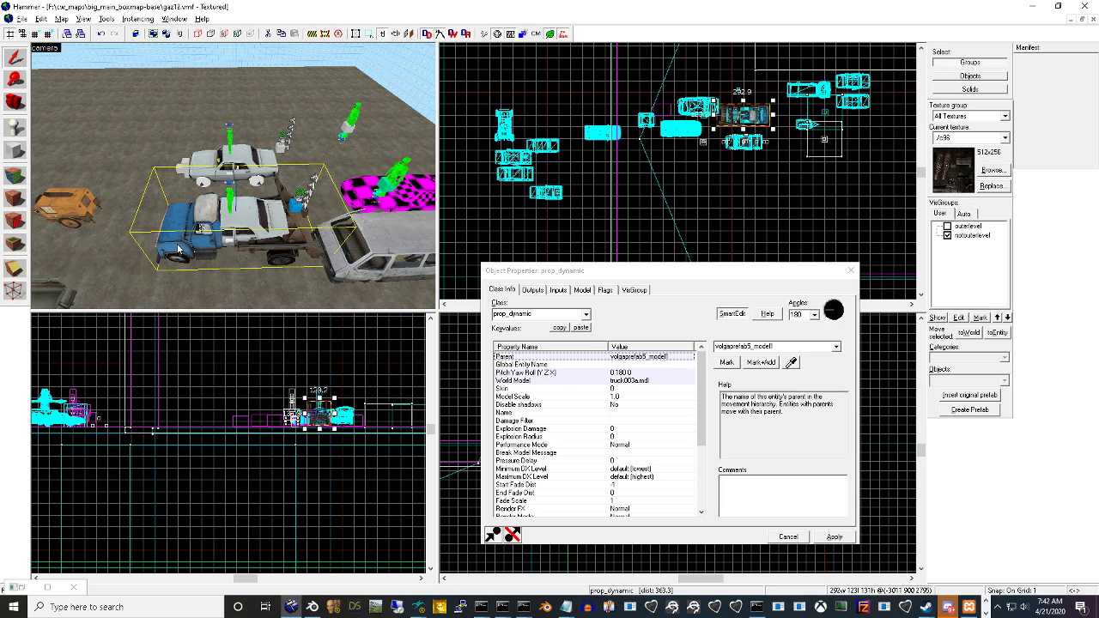
key("ctrl+shift+v")
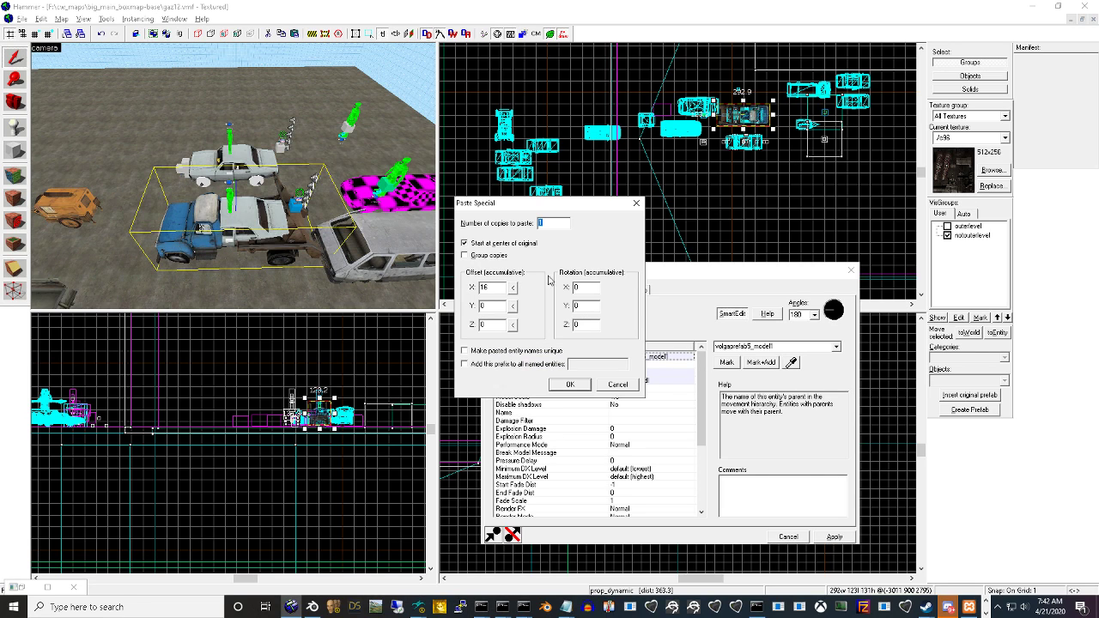
double_click(497, 289)
type("0")
double_click(494, 309)
type("1")
key("Return")
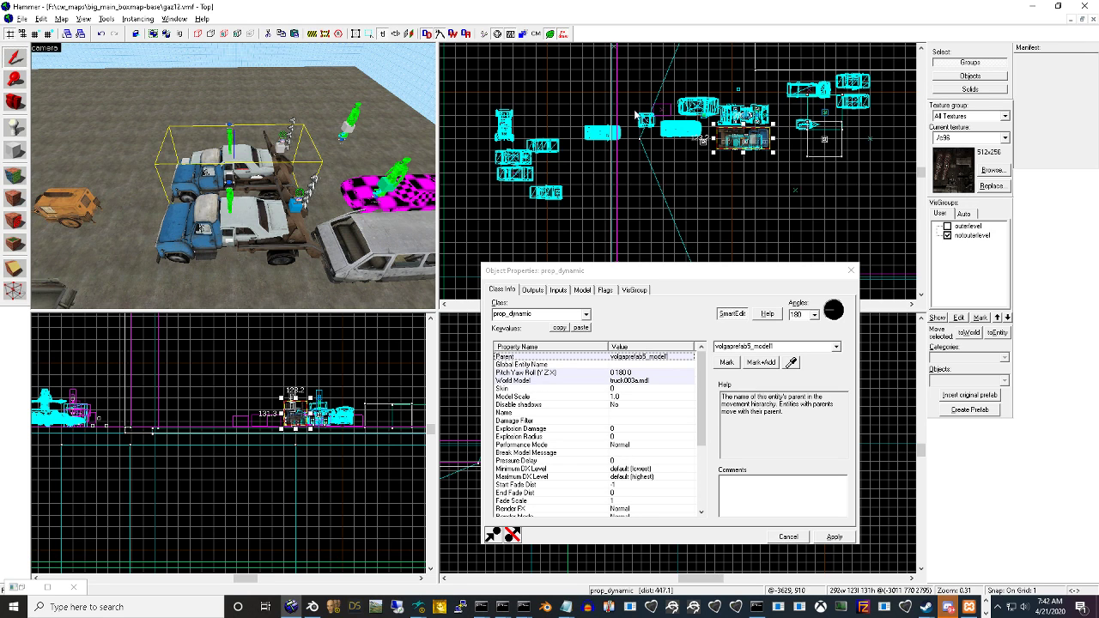
Align the copied truck with the white car it overlaps, checking the placement from above and from the front
scroll(759, 127, "up", 2)
scroll(758, 127, "up", 6)
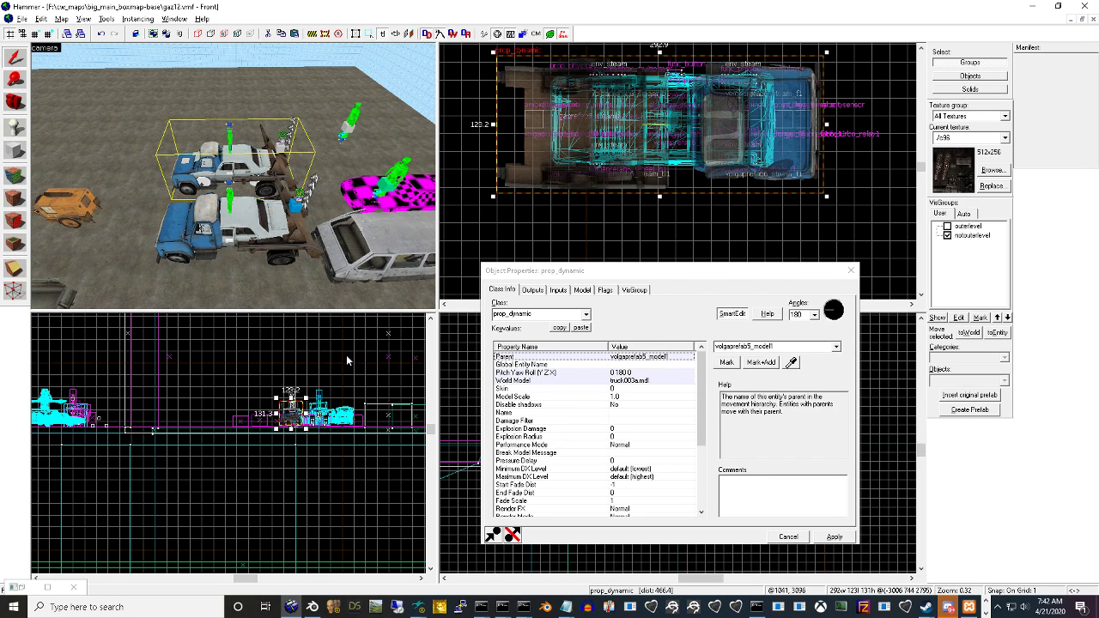
scroll(325, 358, "up", 5)
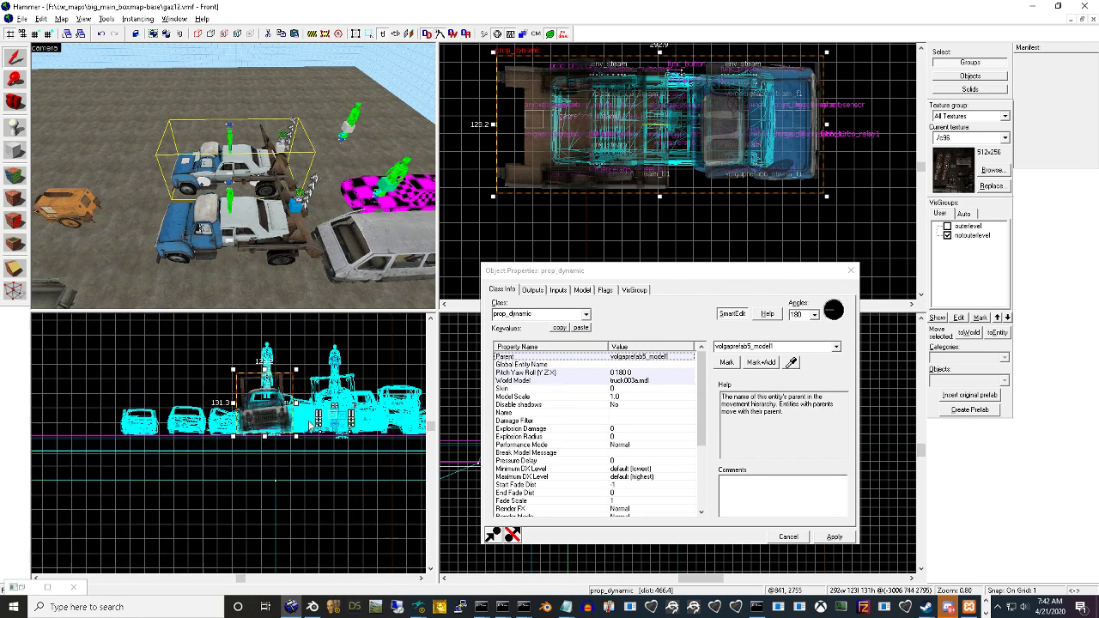
Set the copied truck's FX color to red, 255 17 23
left_click_drag(704, 426, 707, 483)
left_click(672, 438)
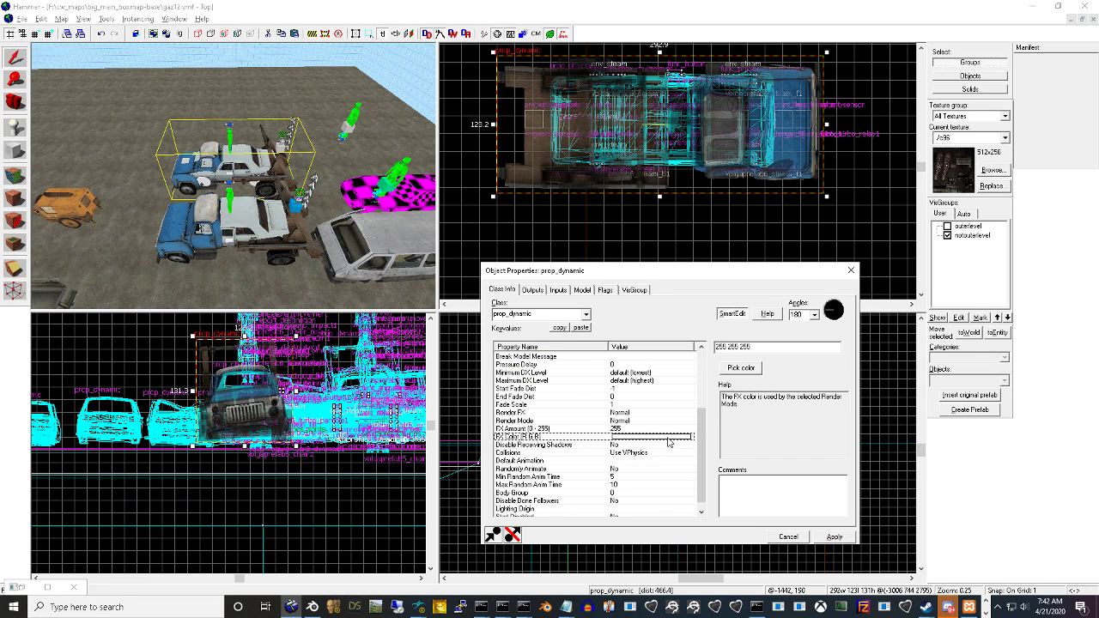
left_click(743, 368)
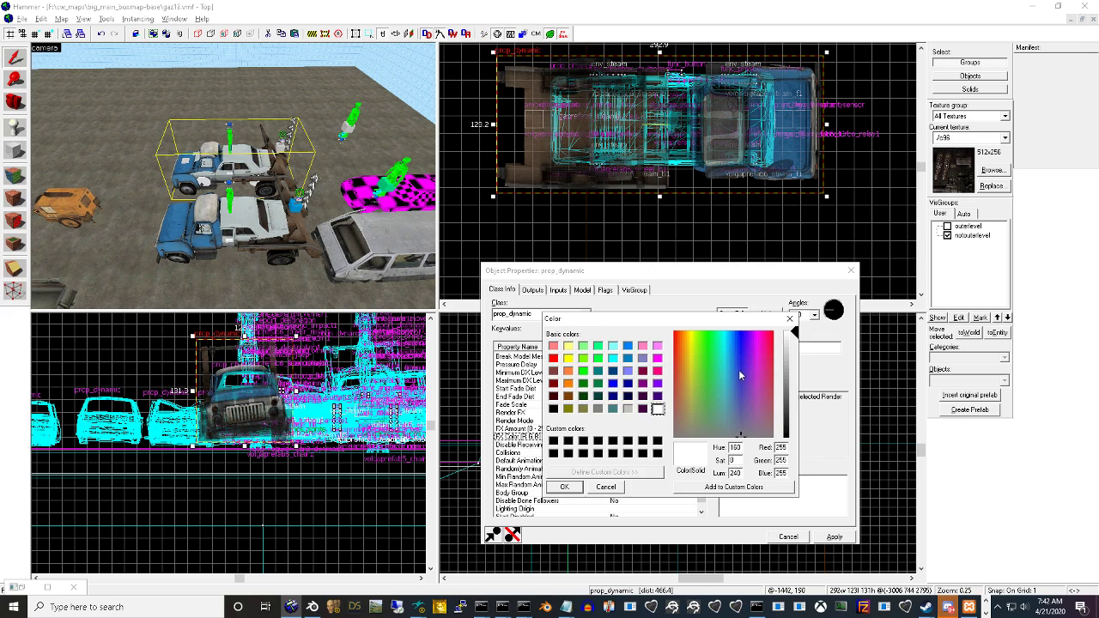
left_click(768, 342)
left_click_drag(793, 362, 794, 381)
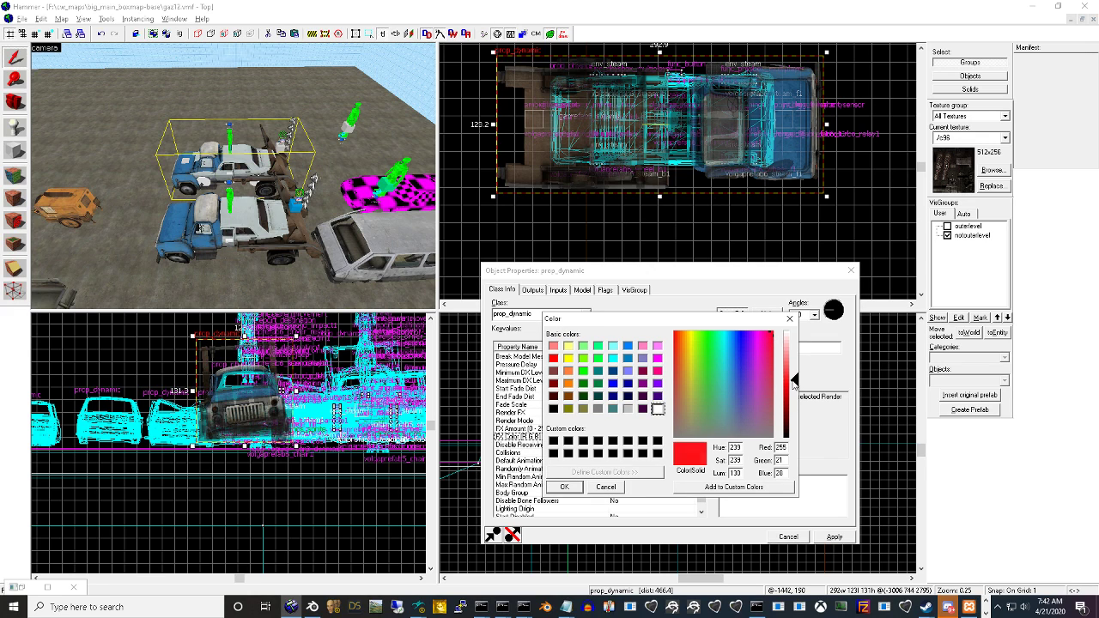
left_click(565, 487)
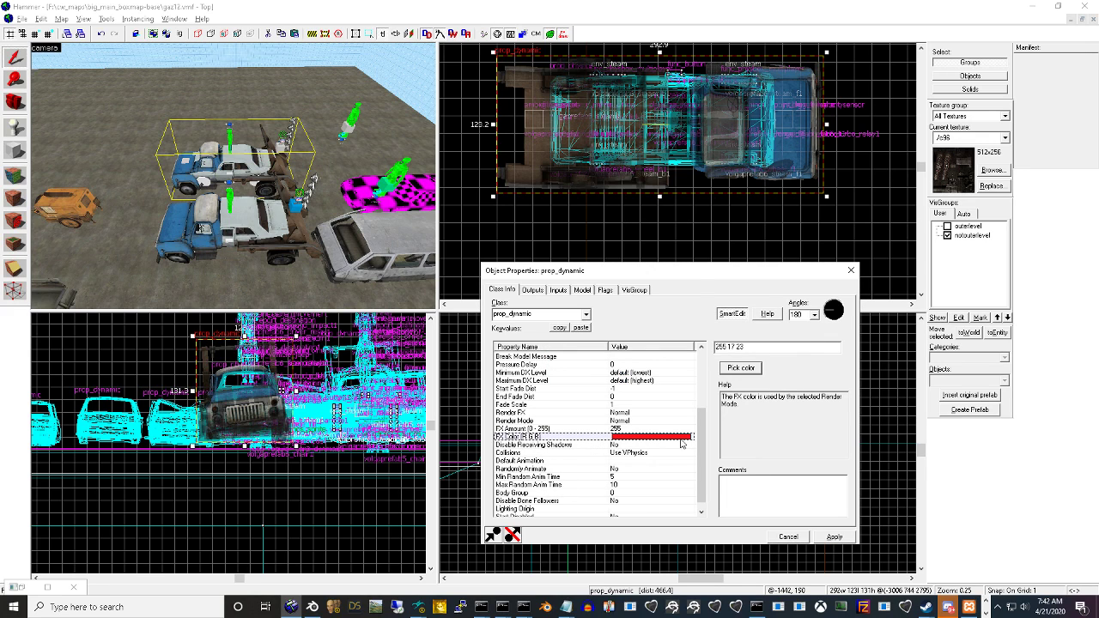
Set the copied truck's parent to volgaprefab6_model1 and apply the properties
left_click_drag(702, 427, 713, 370)
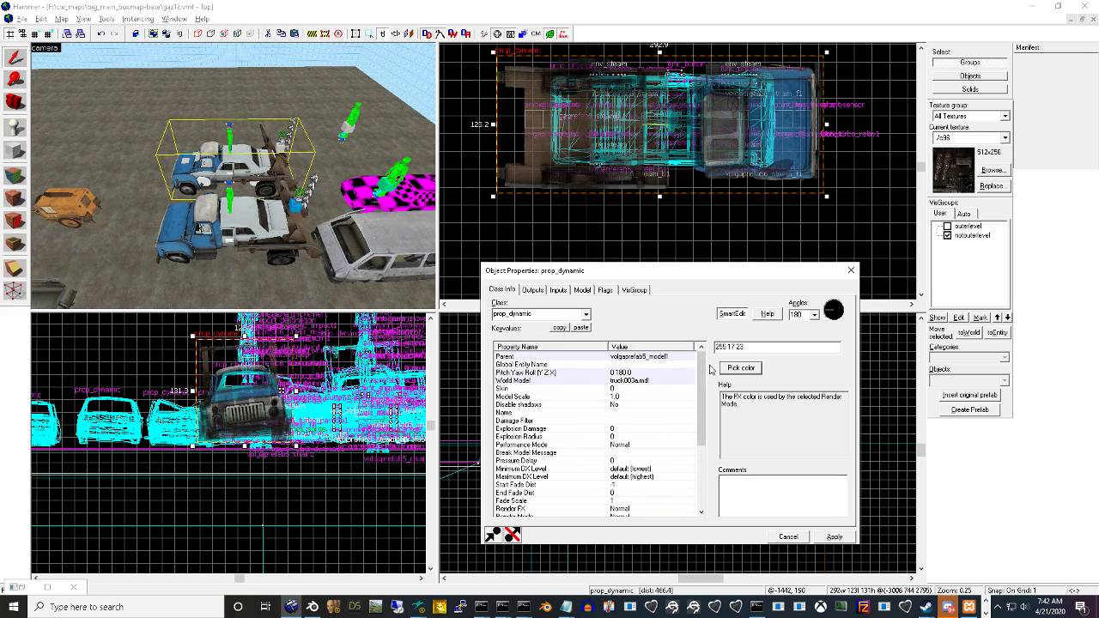
left_click(646, 358)
left_click(836, 347)
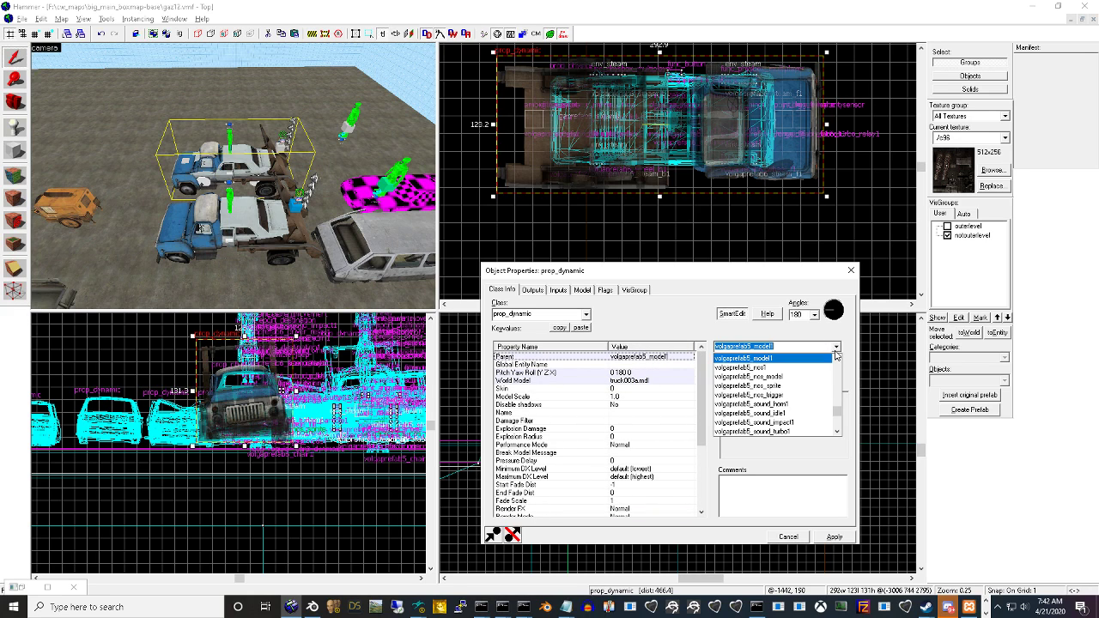
left_click(836, 349)
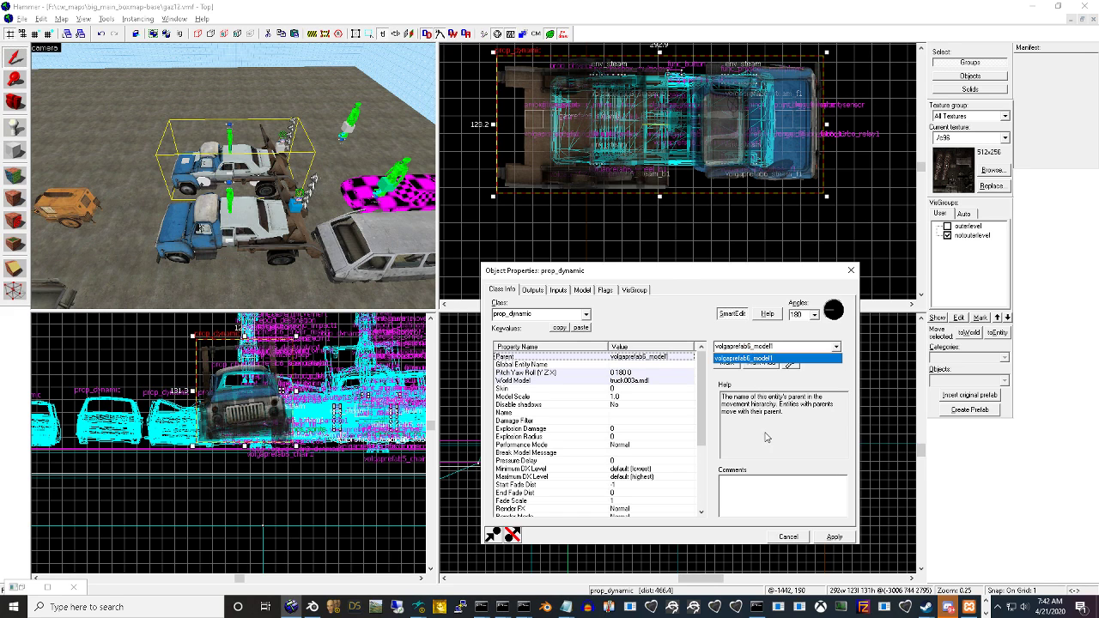
left_click(822, 537)
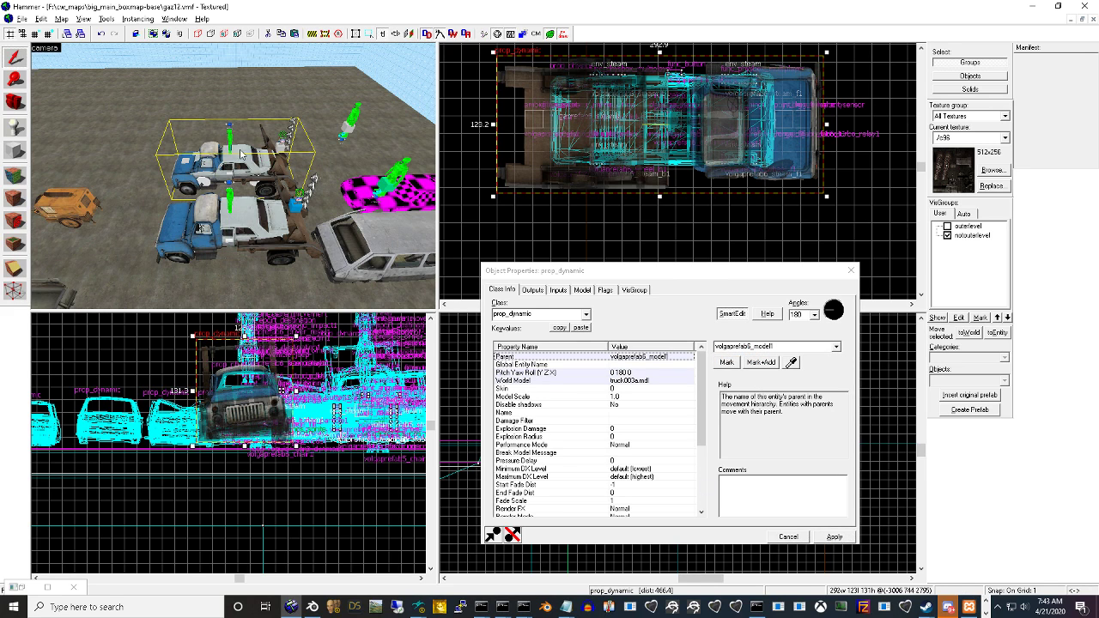
Ungroup the white car's group, separating its entities from the floor and surrounding brushes
left_click(245, 153)
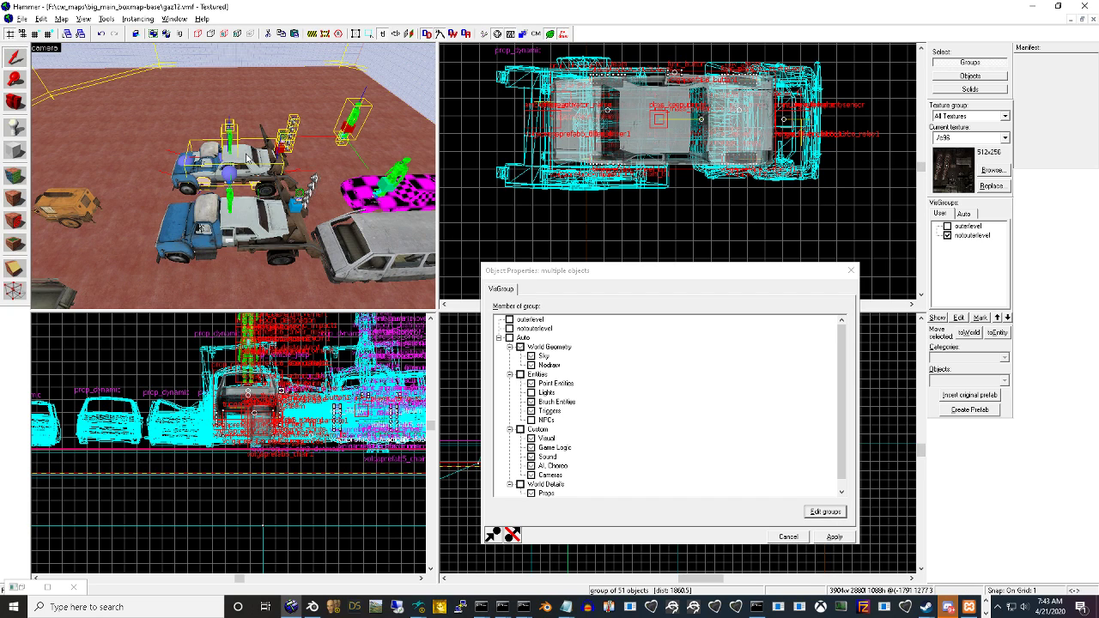
left_click(105, 19)
left_click(135, 75)
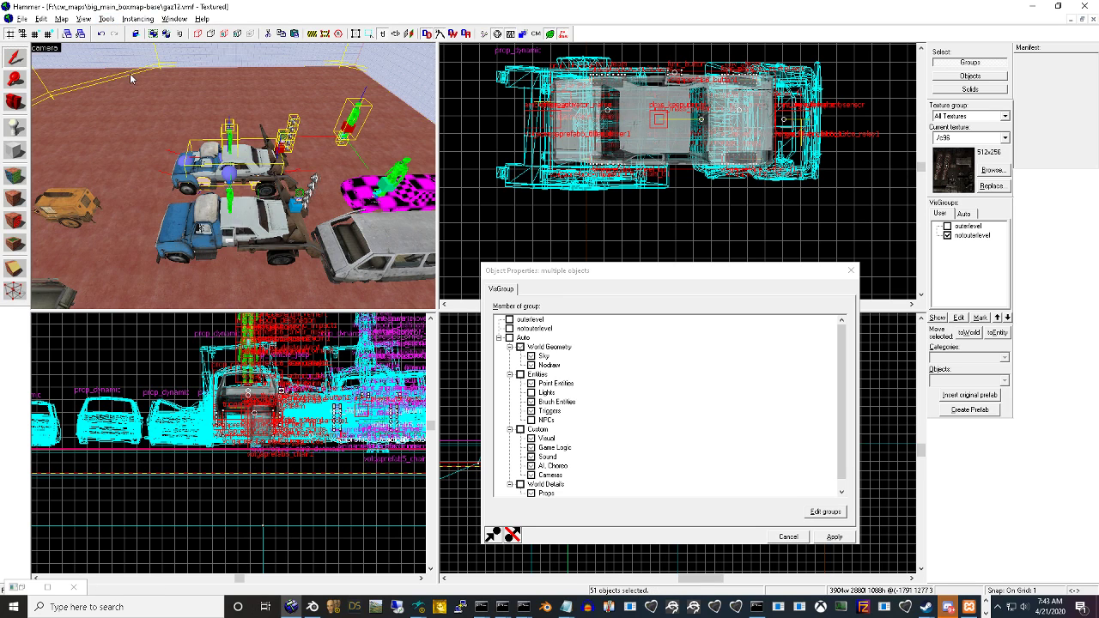
Move the 3904 by 2880 floor brush out of the car area into the empty space outside the level
left_click(122, 125)
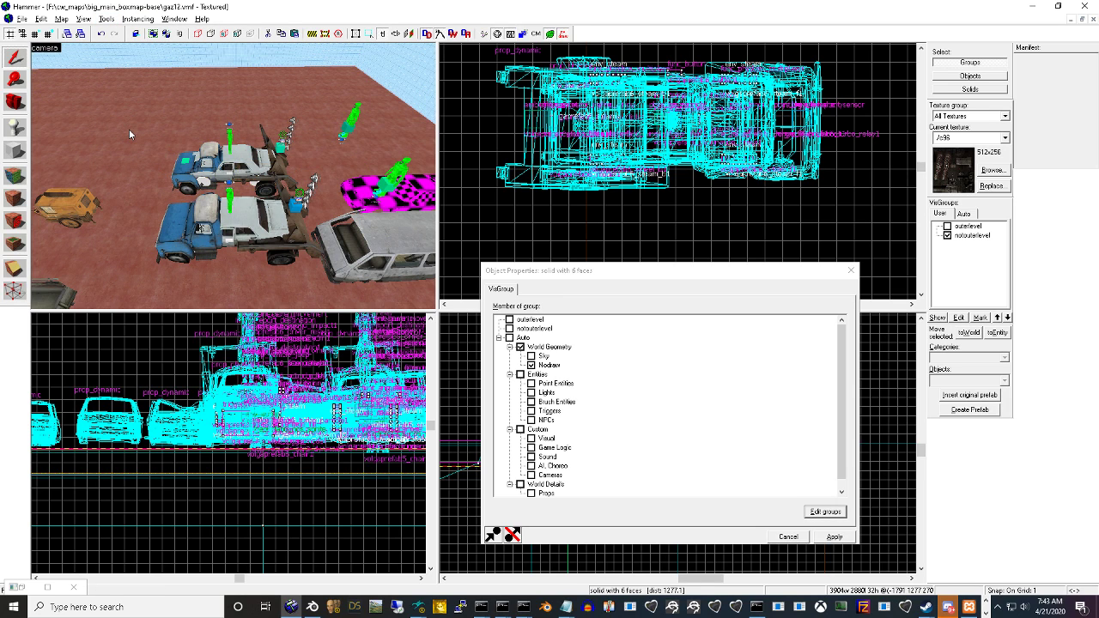
scroll(123, 127, "down", 2)
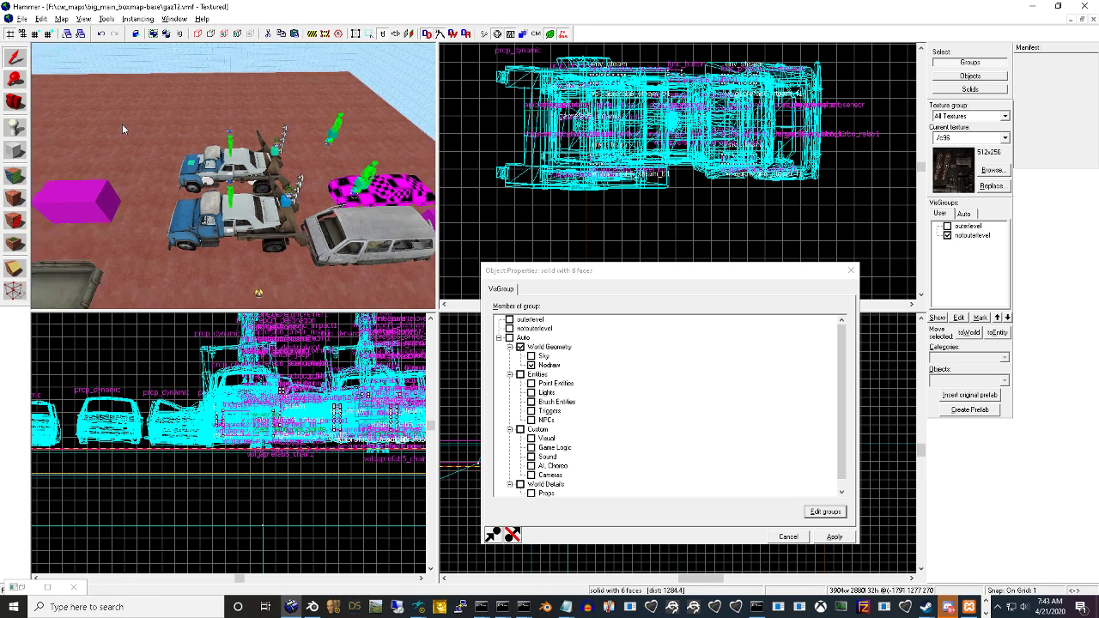
scroll(244, 368, "down", 3)
scroll(648, 174, "down", 19)
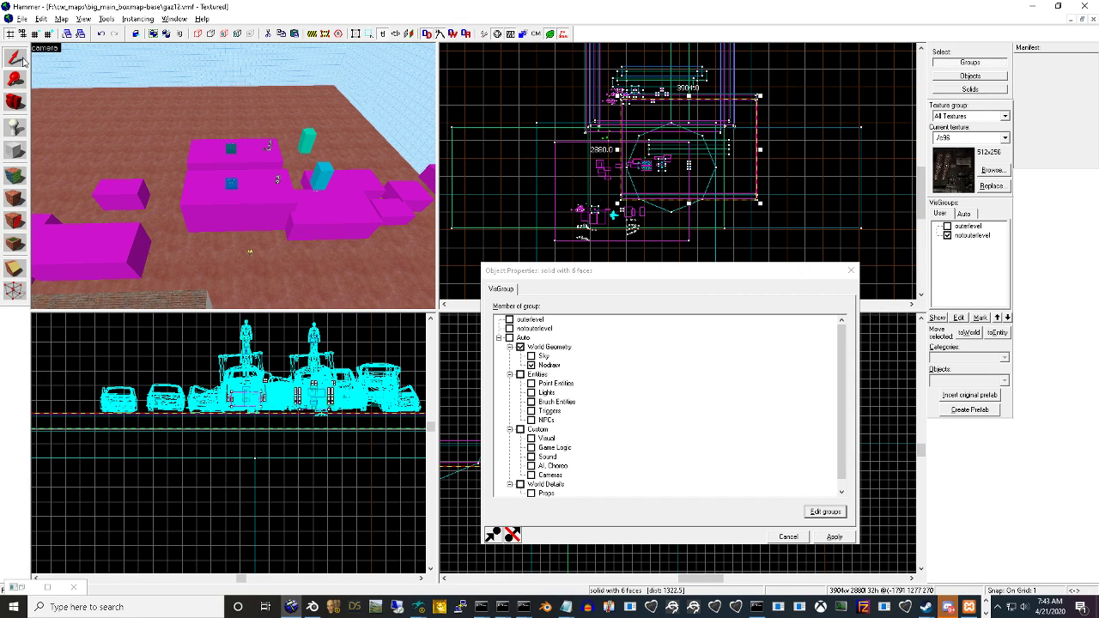
scroll(609, 178, "down", 2)
scroll(614, 189, "up", 2)
scroll(618, 198, "down", 3)
scroll(639, 201, "up", 1)
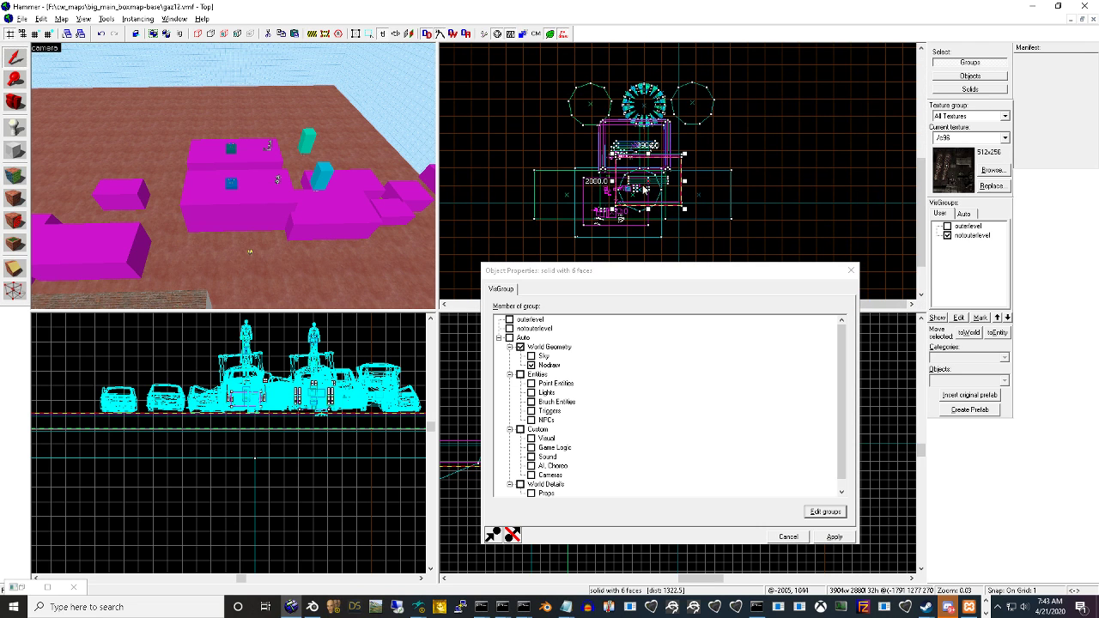
scroll(650, 189, "up", 1)
left_click_drag(689, 180, 864, 106)
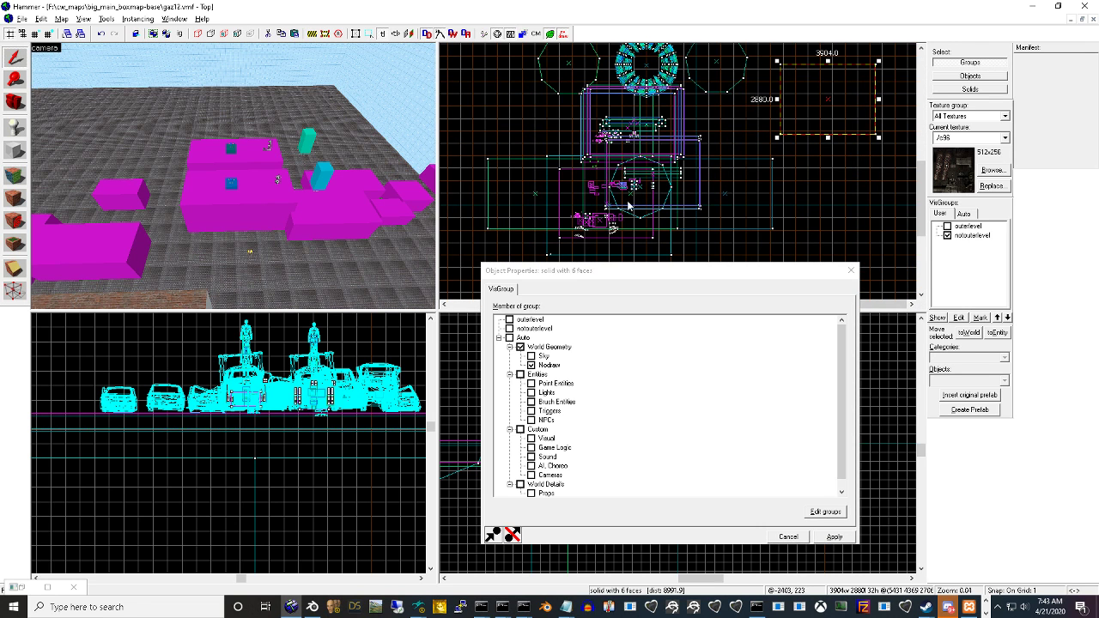
Delete the leftover sky wall beside the cars and the large sky brush overhead
left_click(370, 91)
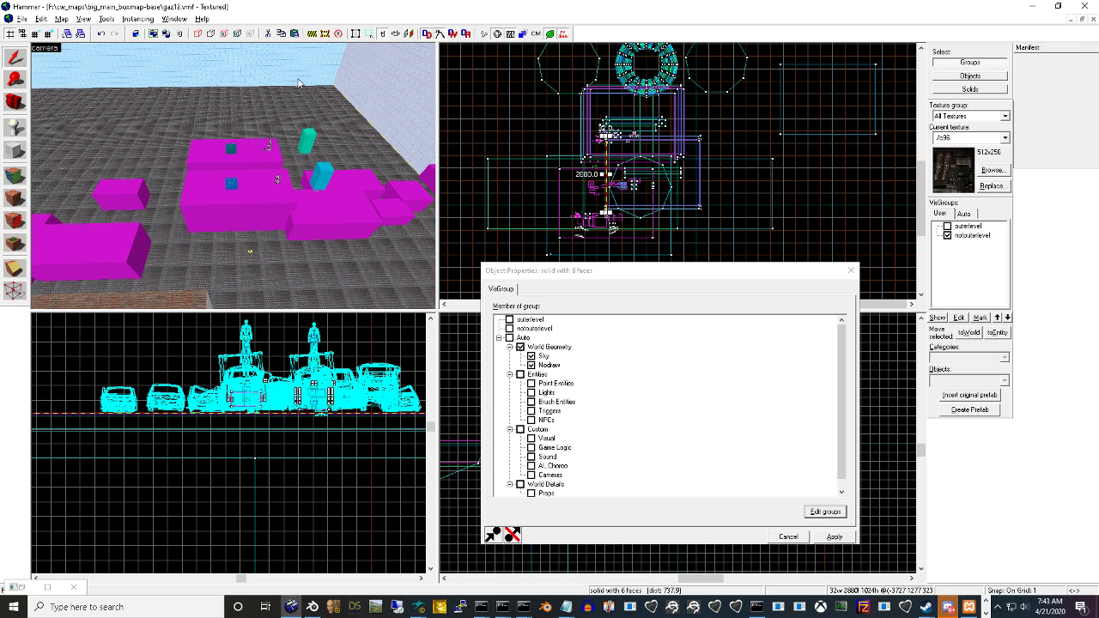
key("Delete")
left_click(20, 101)
mouse_move(53, 118)
left_mouse_down()
mouse_move(234, 177)
mouse_move(53, 118)
left_mouse_up()
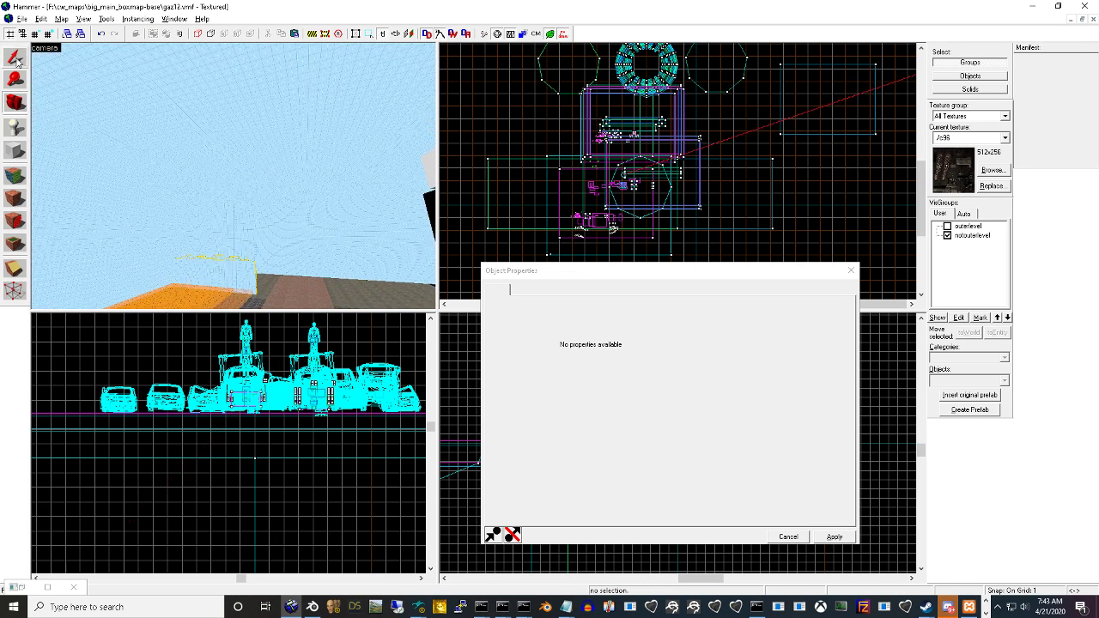
left_click(15, 58)
left_click(157, 238)
left_click(233, 211)
left_click(170, 226)
left_click(249, 230)
key("Delete")
Select the low sky wall bordering the orange floor and bring up all its faces for texture editing
left_click(199, 283)
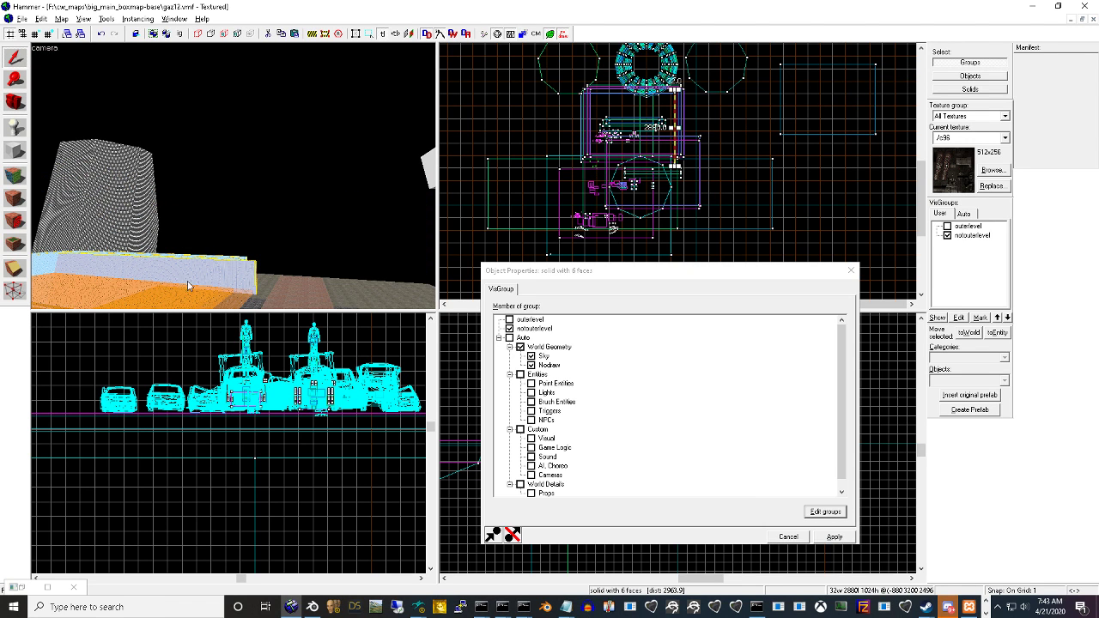
left_click(16, 103)
left_click_drag(234, 176, 234, 180)
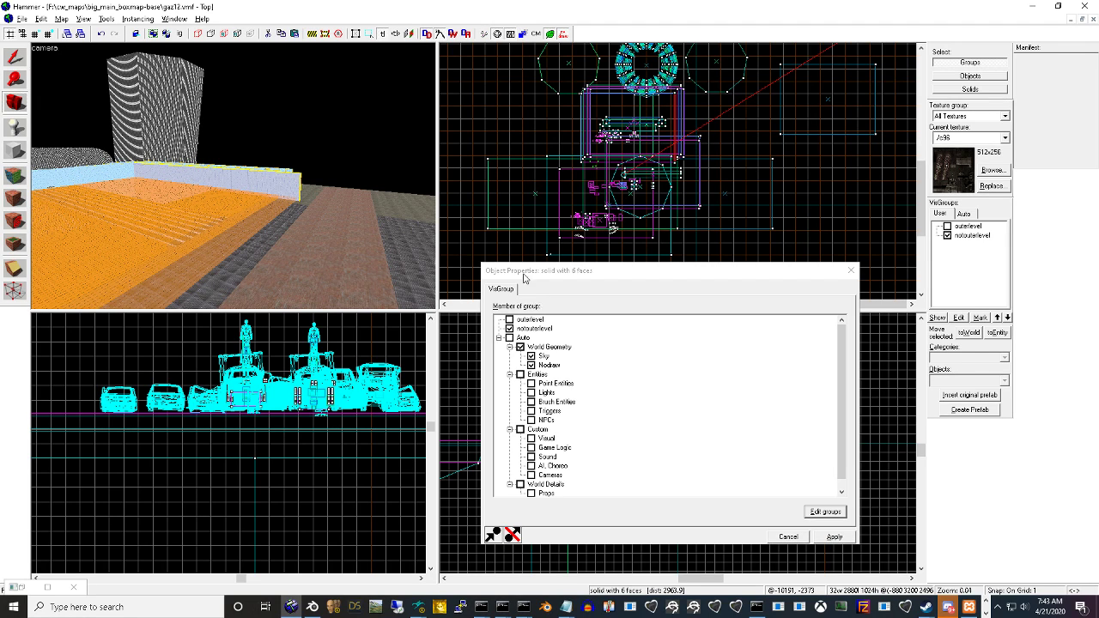
left_click(19, 174)
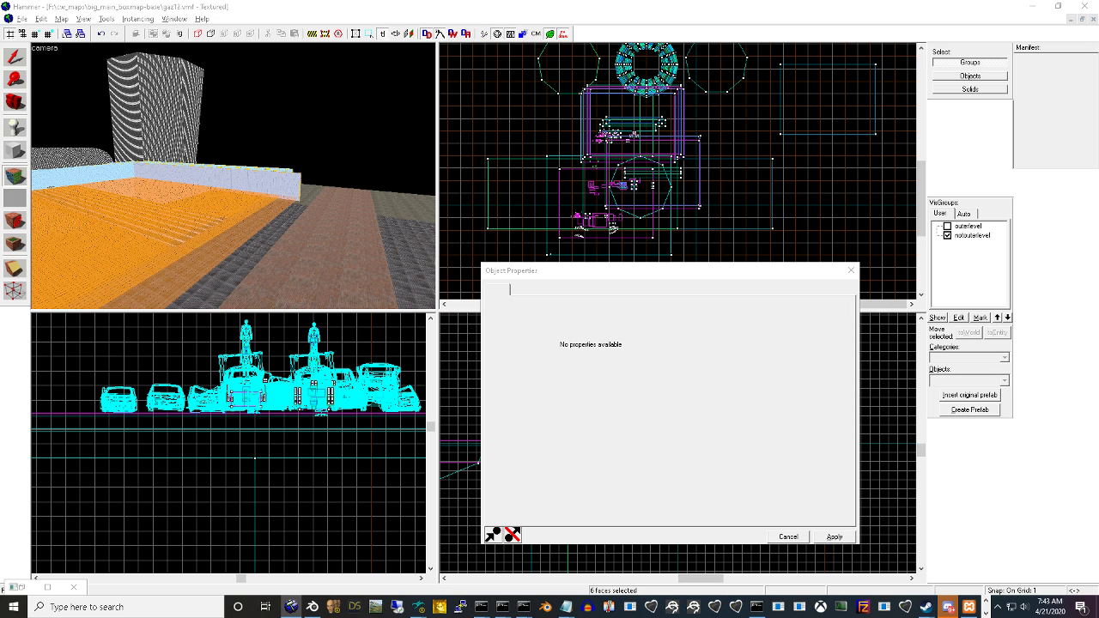
left_click(14, 57)
left_click(271, 181)
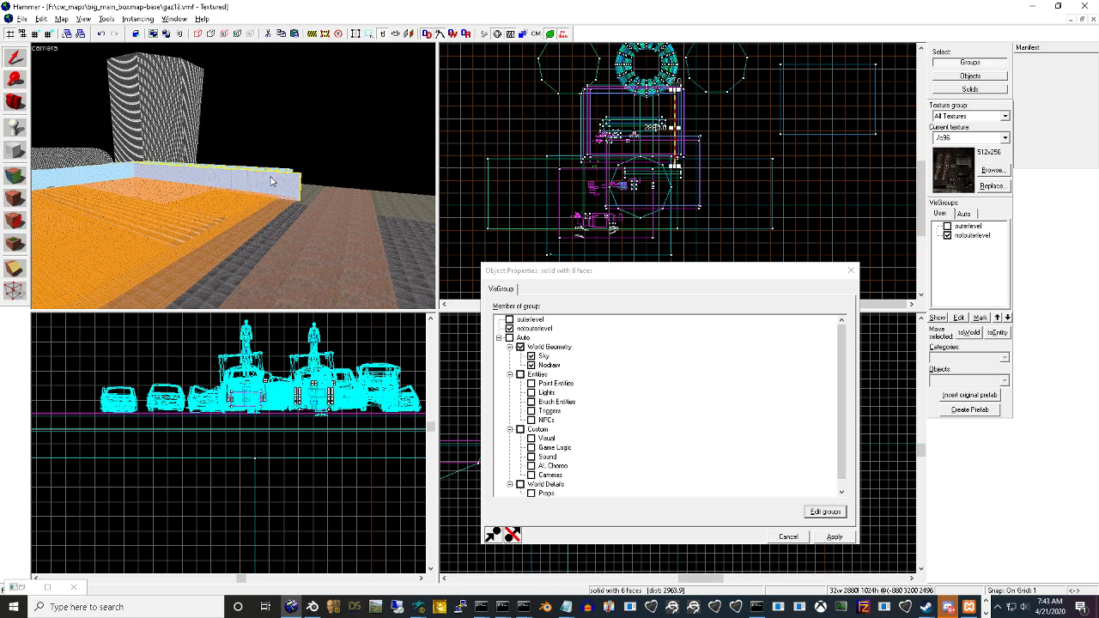
left_click(14, 173)
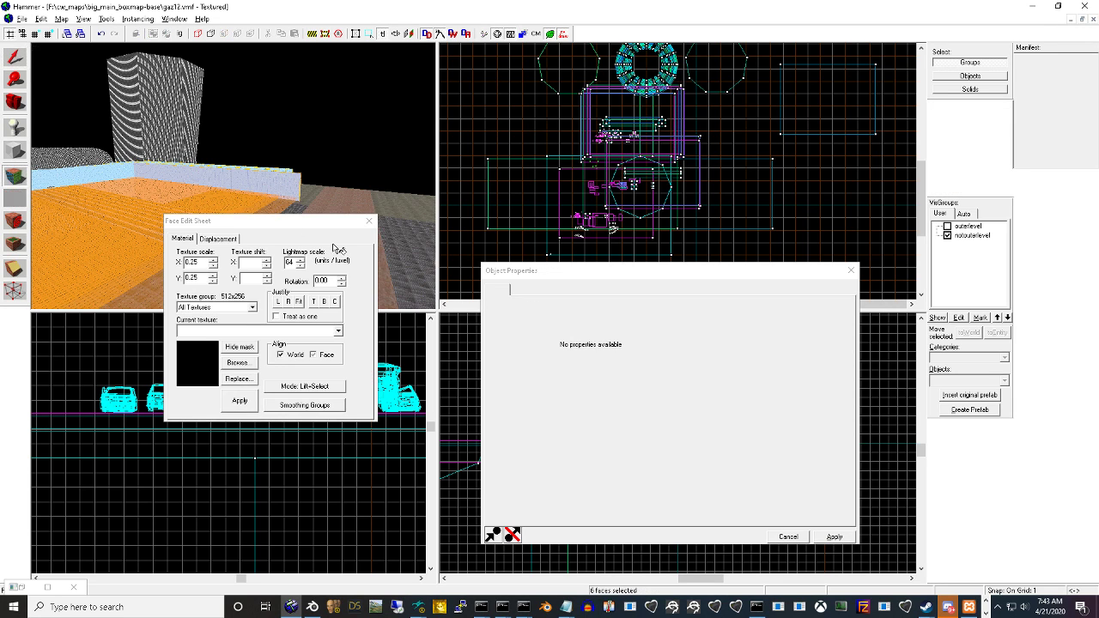
Find a texture with the filter "glass" and apply glass/combineglass001a to all faces of the selected wall
left_click(232, 330)
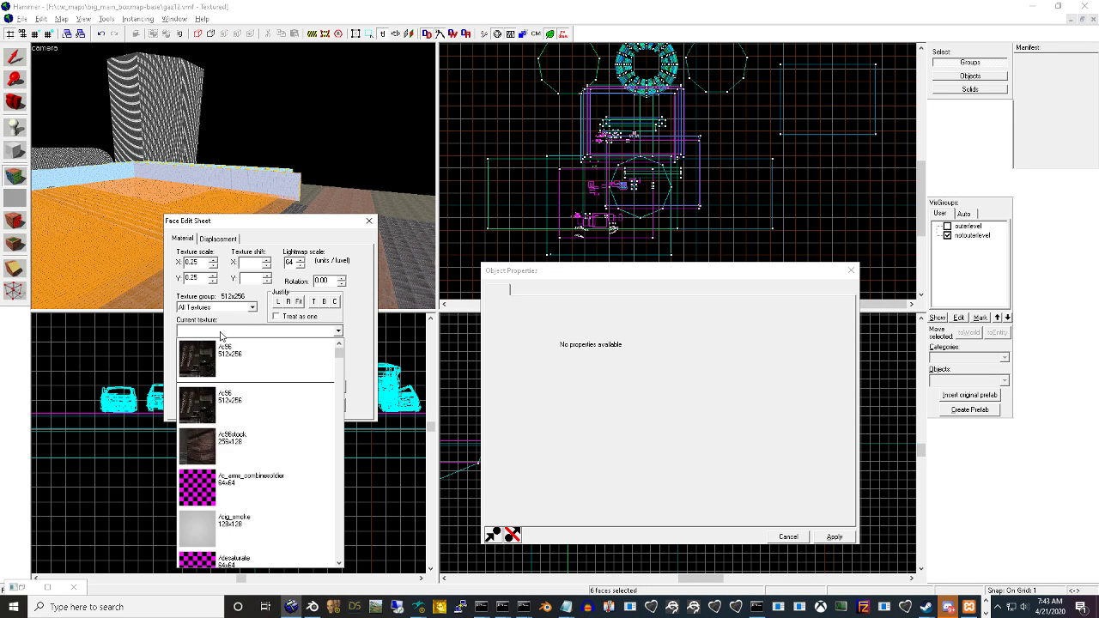
left_click(360, 347)
left_click(239, 363)
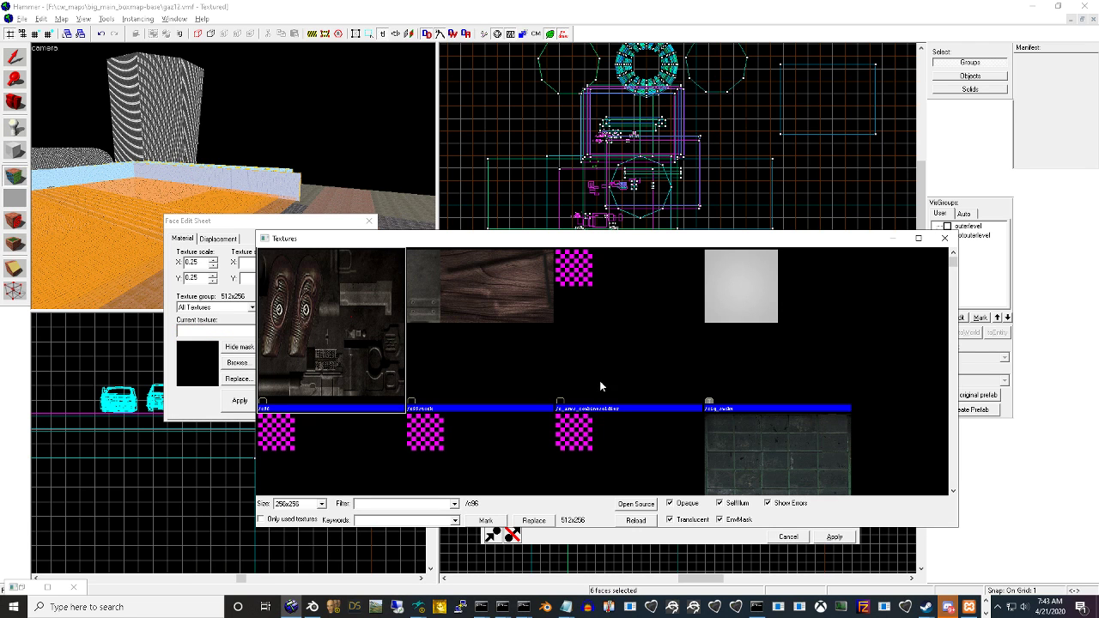
left_click_drag(956, 268, 962, 356)
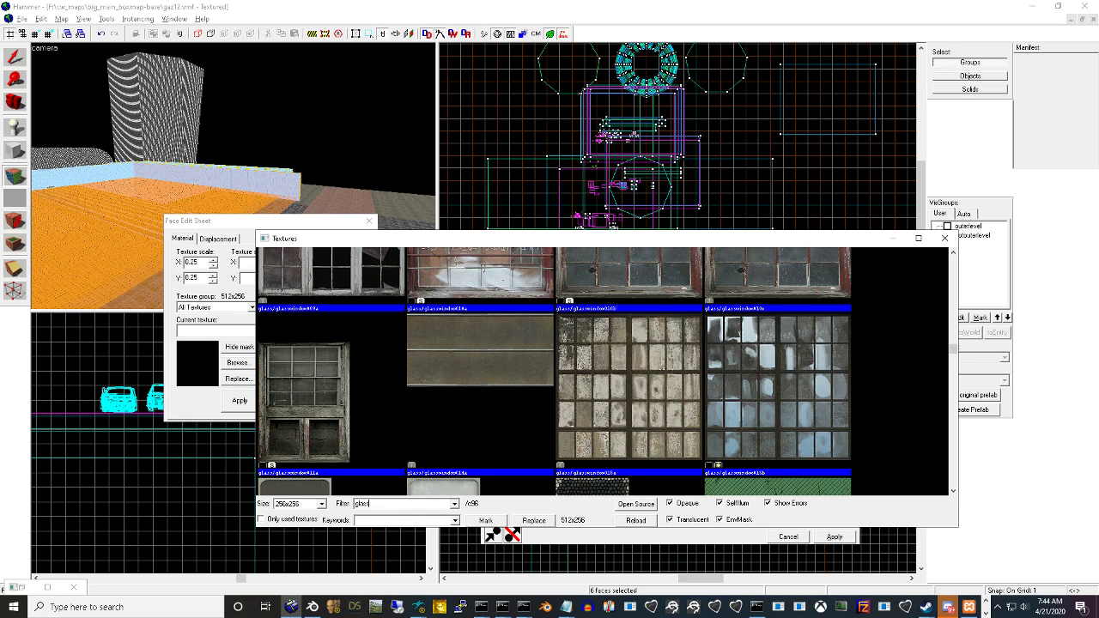
type("s")
left_click(458, 348)
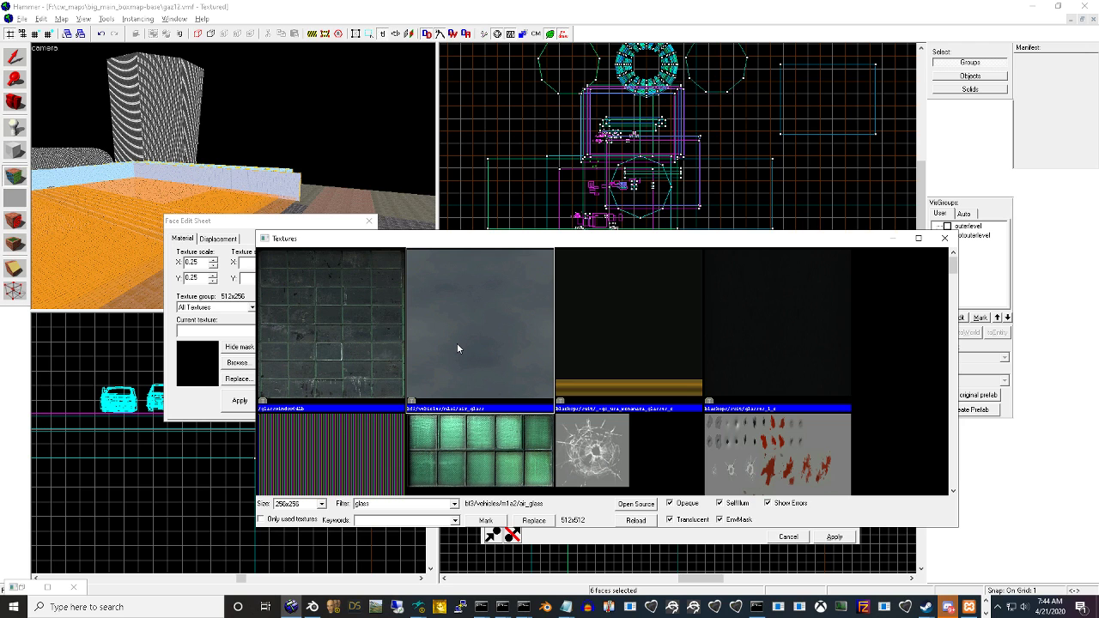
left_click(734, 348)
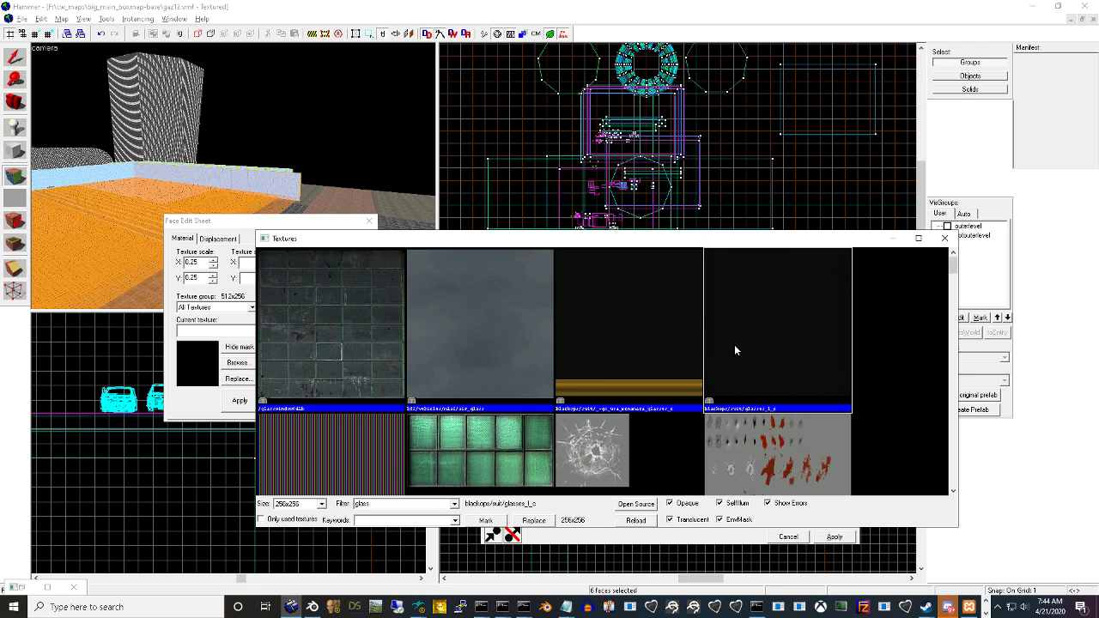
scroll(734, 348, "down", 2)
scroll(734, 350, "down", 3)
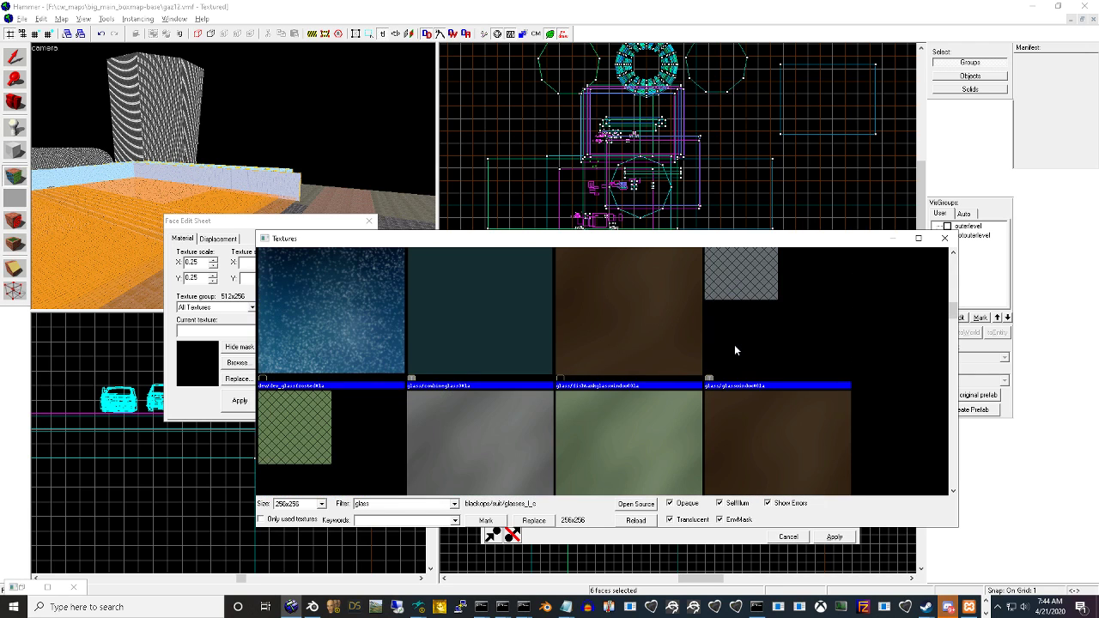
double_click(510, 333)
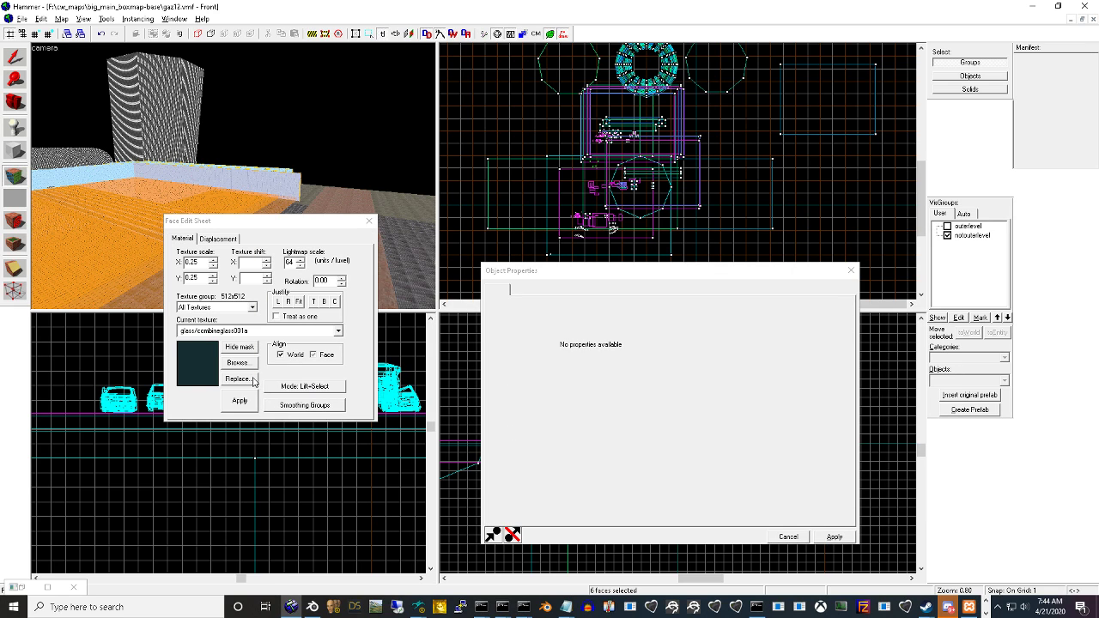
left_click(240, 399)
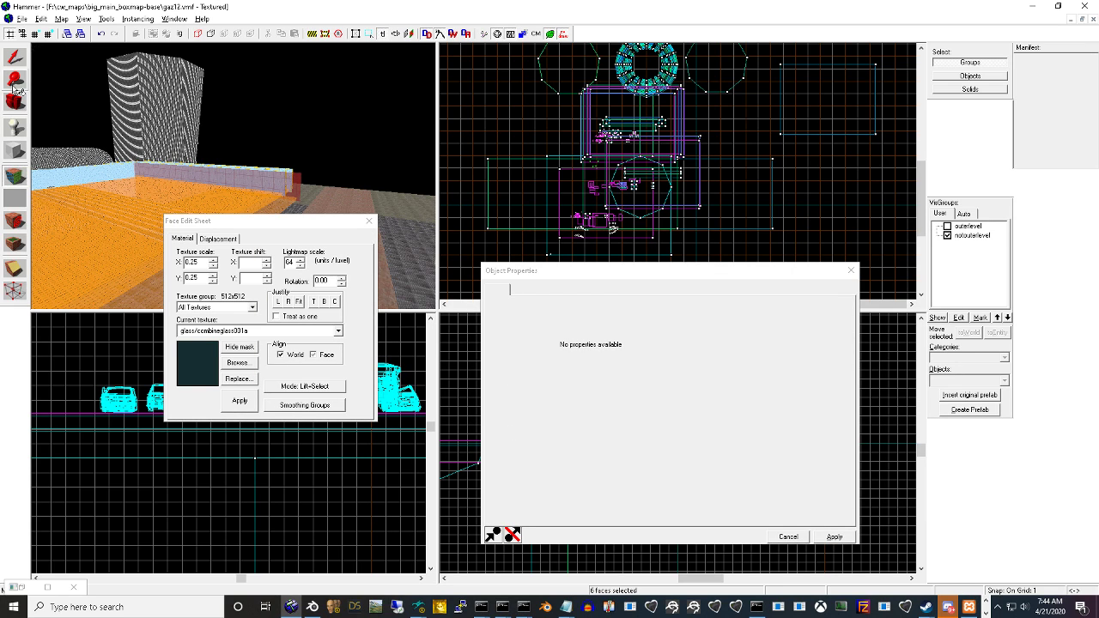
Retexture the adjoining sky wall at the far edge of the orange floor with glass/combineglass001a
left_click(14, 58)
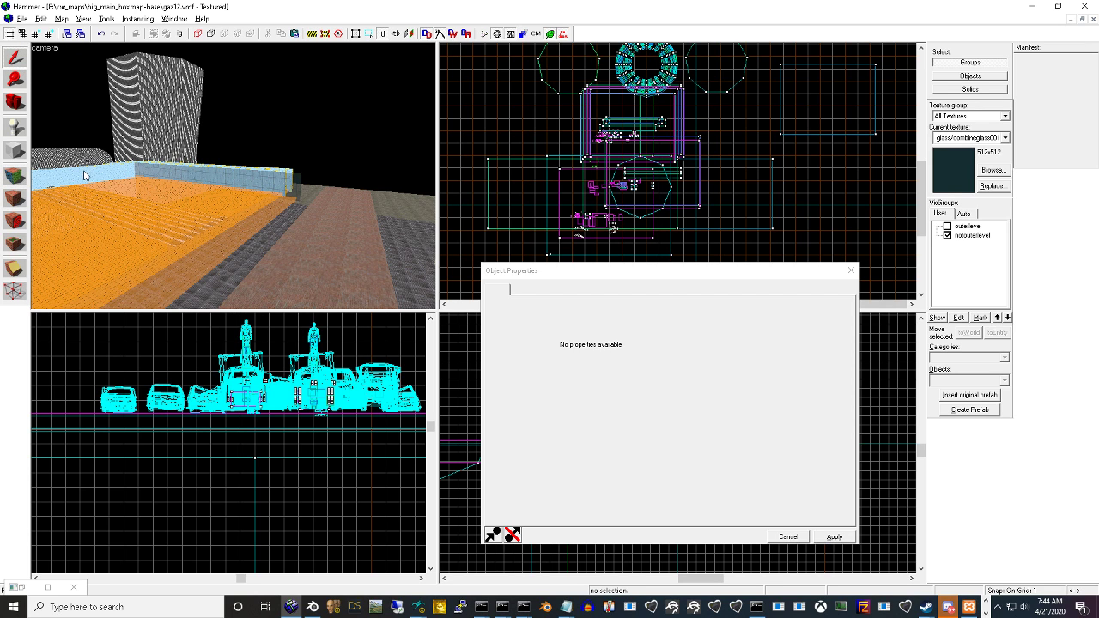
left_click(110, 186)
left_click(15, 176)
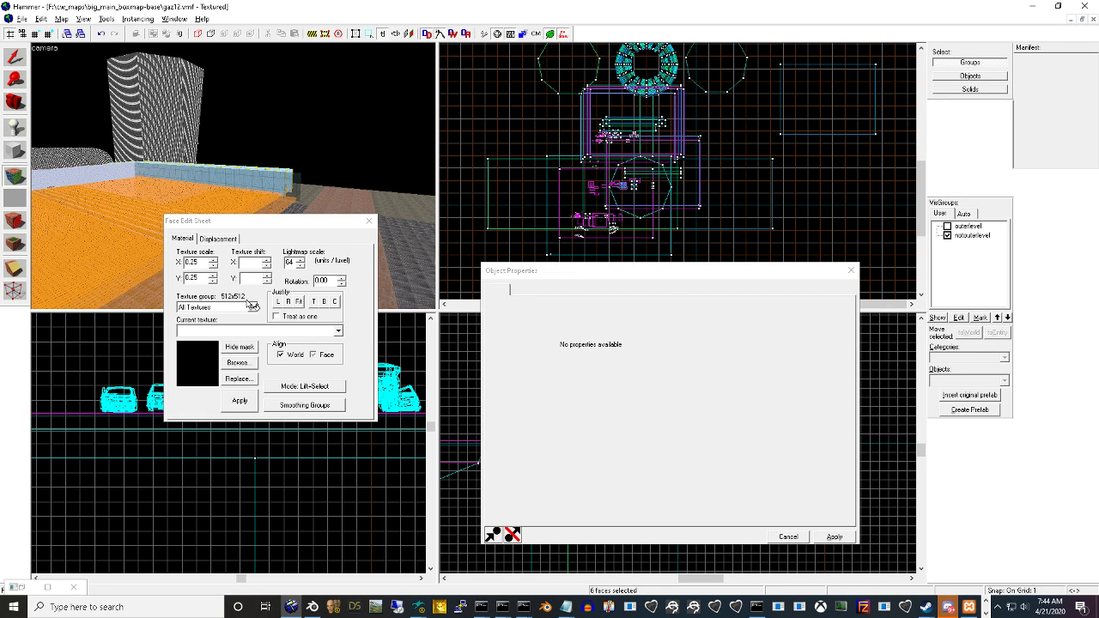
left_click(233, 330)
left_click(241, 361)
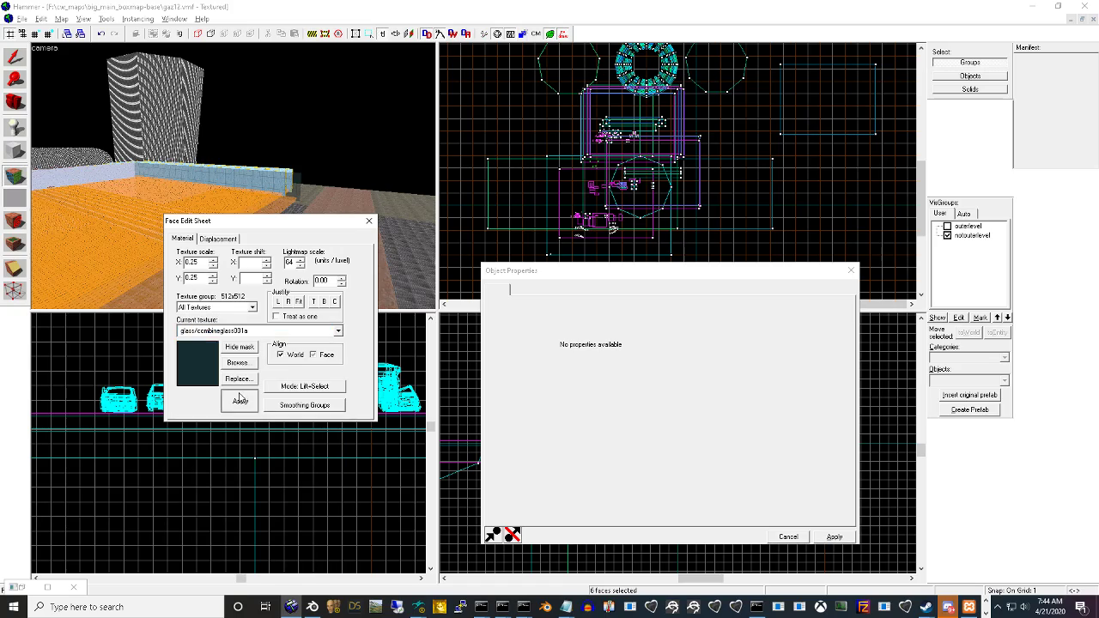
Select the parallel sky walls along the opposite side of the floor together and apply glass/combineglass001a to them
left_click(17, 104)
left_click_drag(129, 142, 227, 169)
left_click(24, 58)
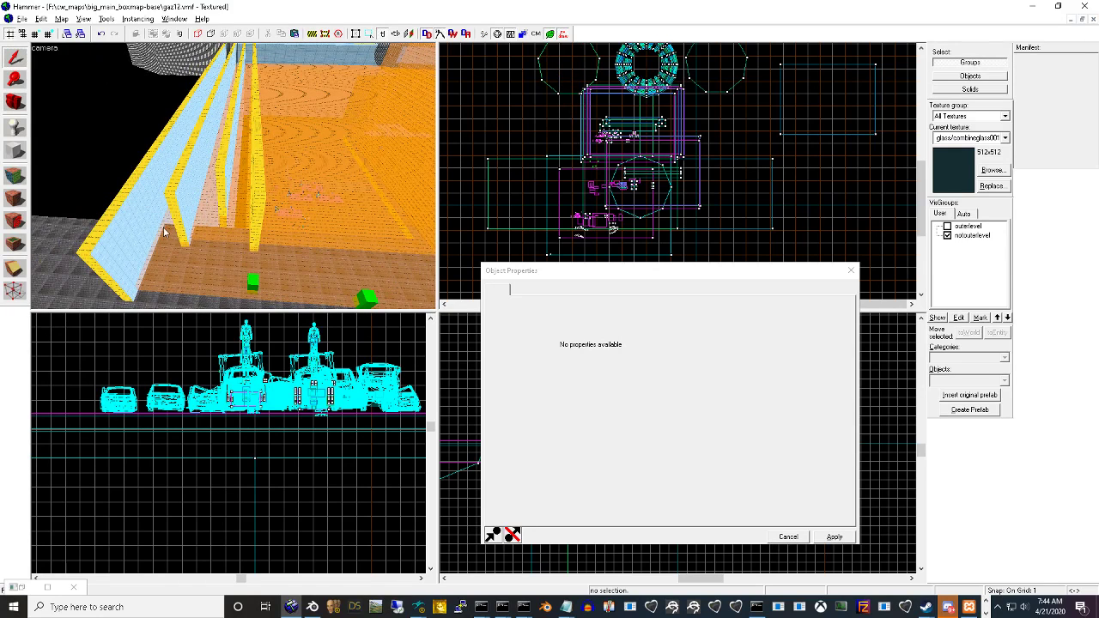
left_click(146, 210)
left_click(196, 189, "ctrl")
left_click(226, 167, "ctrl")
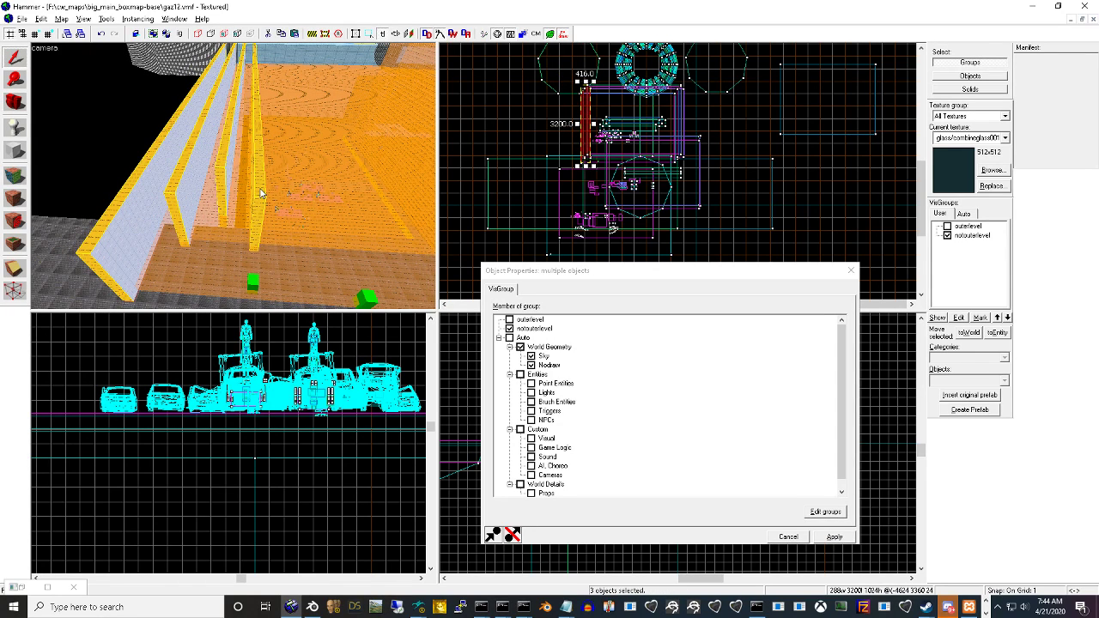
left_click(14, 175)
left_click(222, 331)
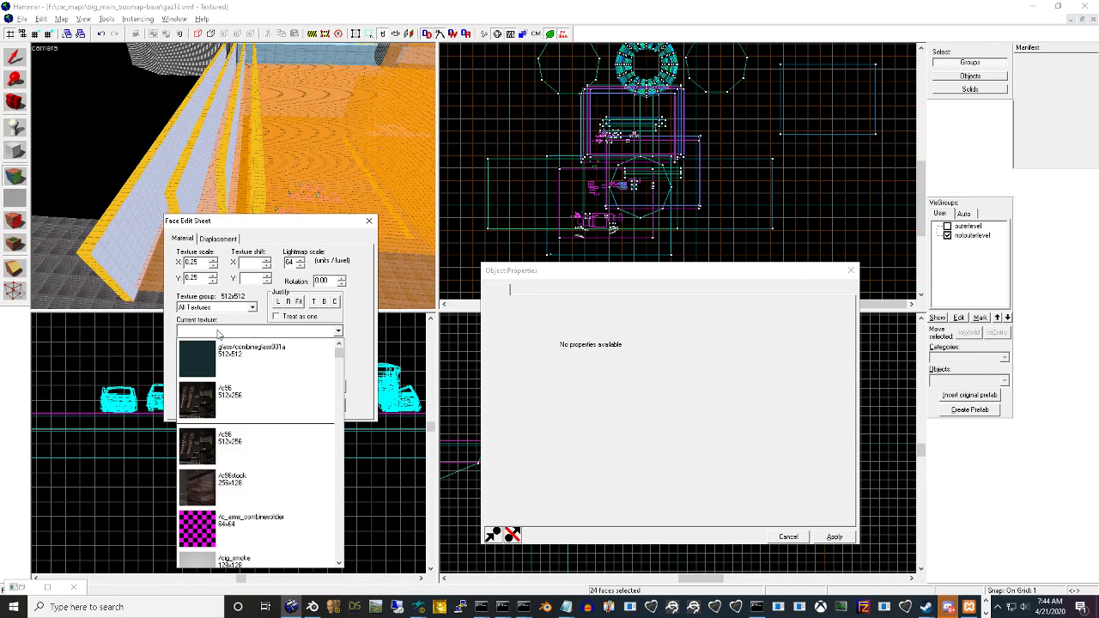
left_click(230, 367)
left_click(240, 401)
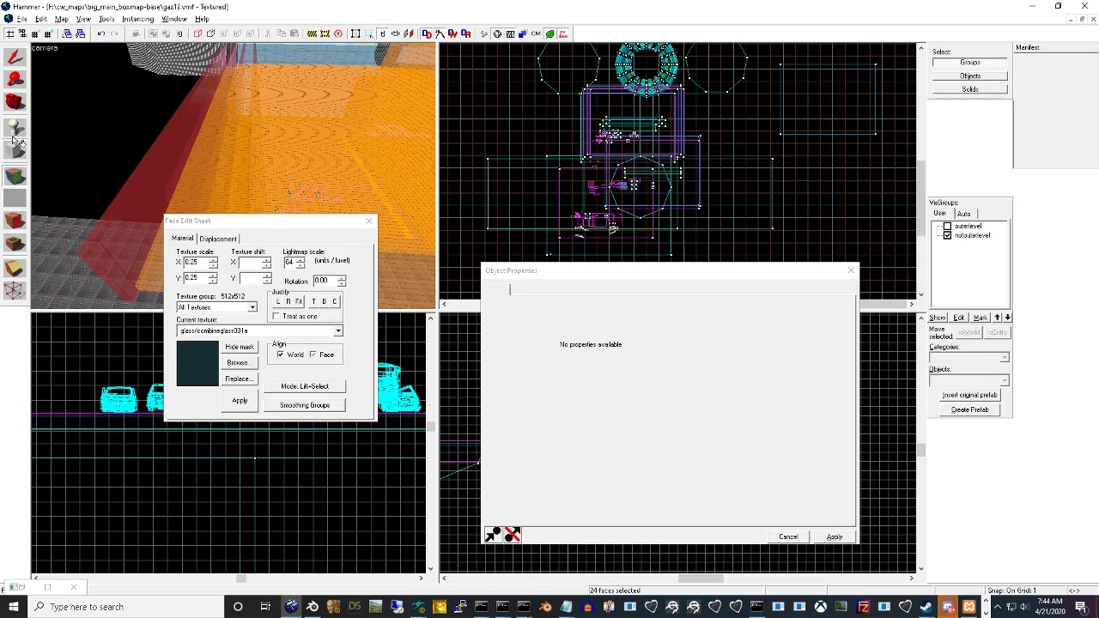
Delete the extra inner brushes running beside the remaining outer sky wall near the ring-shaped structure
left_click(17, 102)
left_click_drag(171, 164, 233, 175)
key("w")
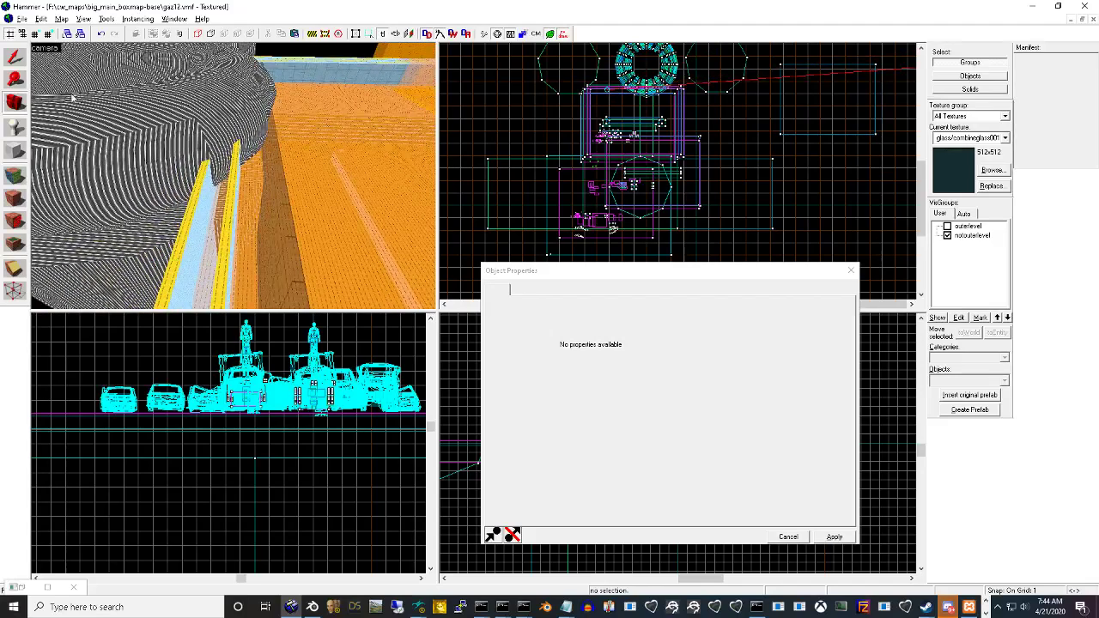
left_click(228, 240)
key("Delete")
left_click(278, 233)
key("Delete")
left_click(228, 226)
key("Delete")
Apply glass/combineglass001a to the remaining 3840-unit-wide sky wall and close the face editing dialog
left_click(196, 223)
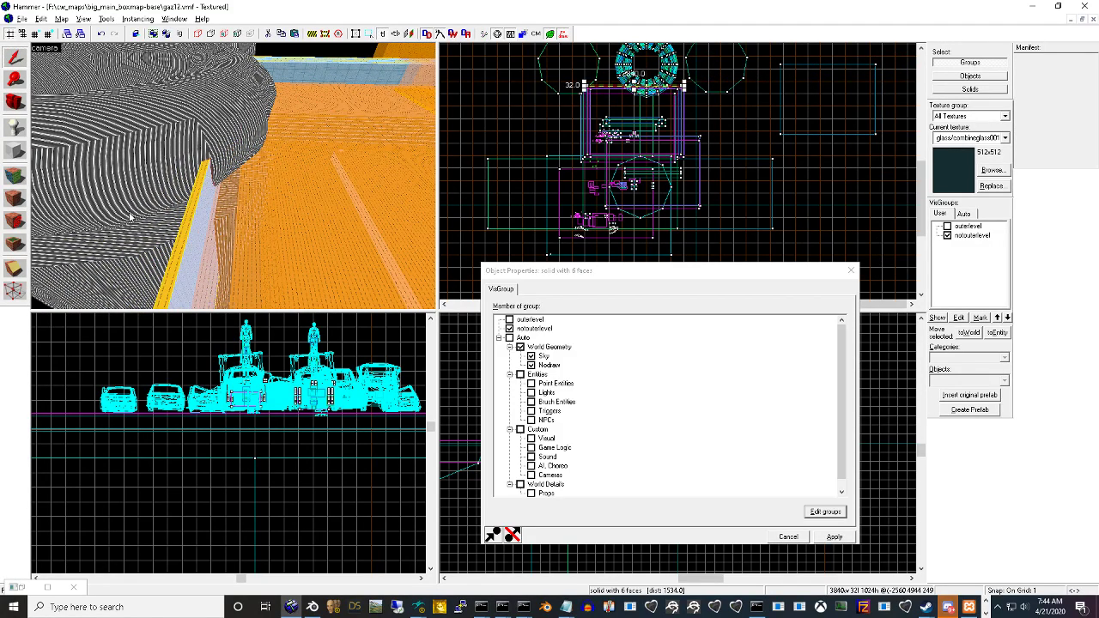
key("shift+a")
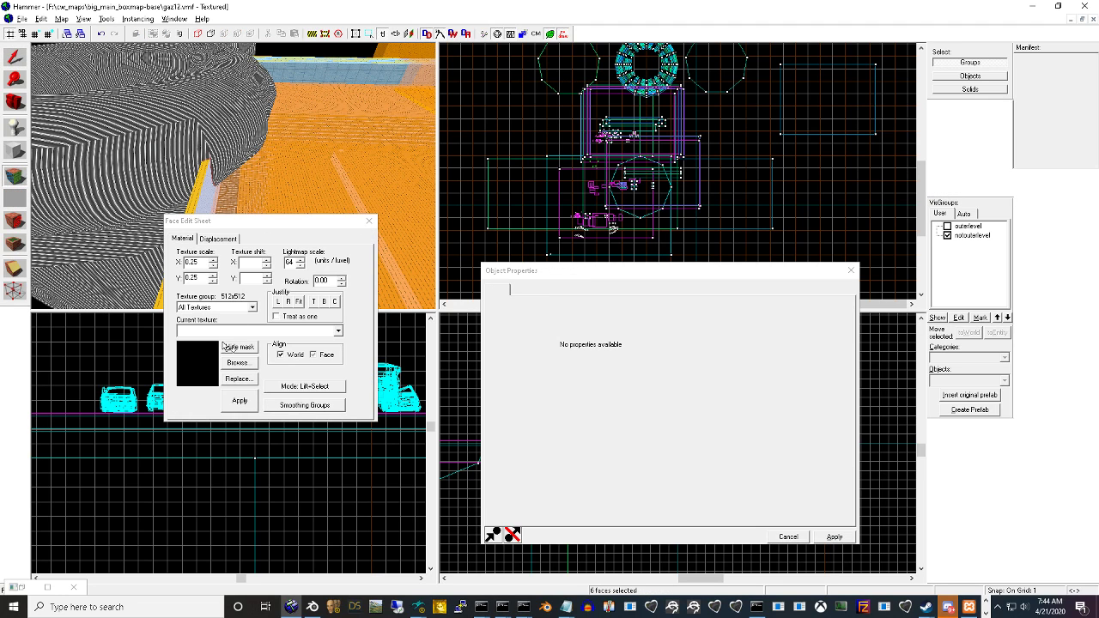
left_click(225, 331)
left_click(203, 359)
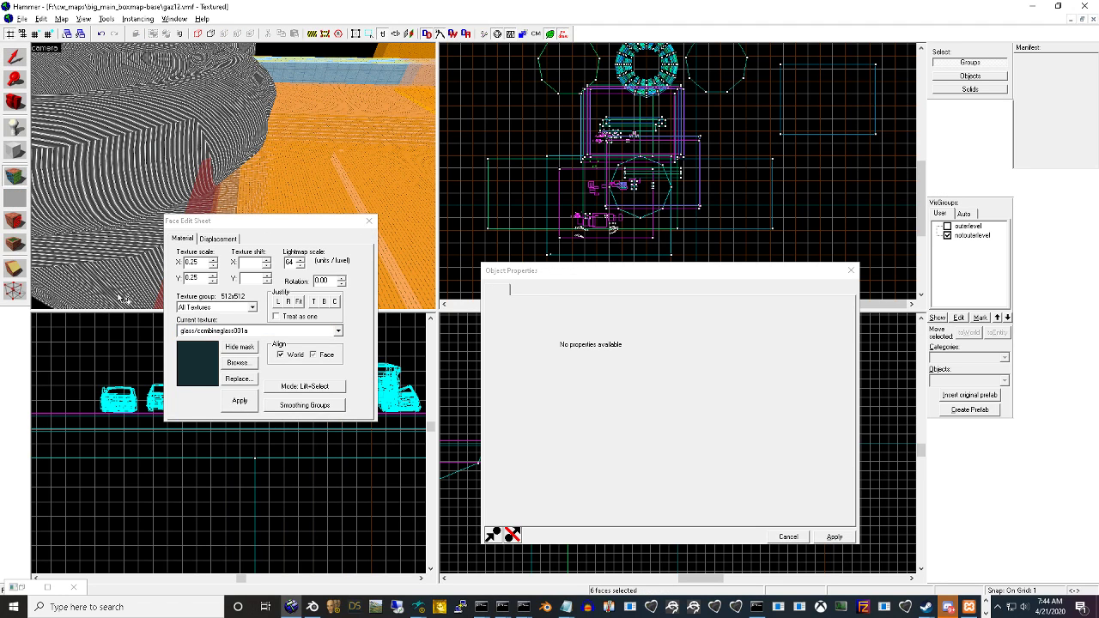
left_click(368, 222)
Move the 3840-unit-wide glass wall down in the front view, out of the ring-shaped structure
left_click(14, 102)
left_click_drag(215, 167, 235, 180)
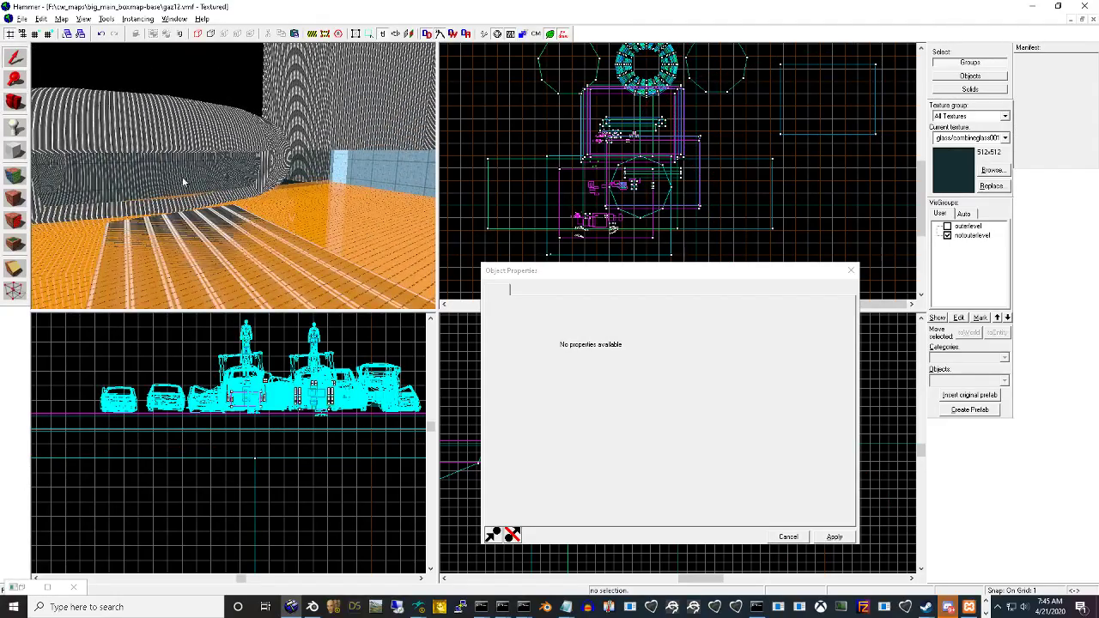
left_click(191, 191)
scroll(299, 454, "down", 3)
scroll(411, 459, "up", 1)
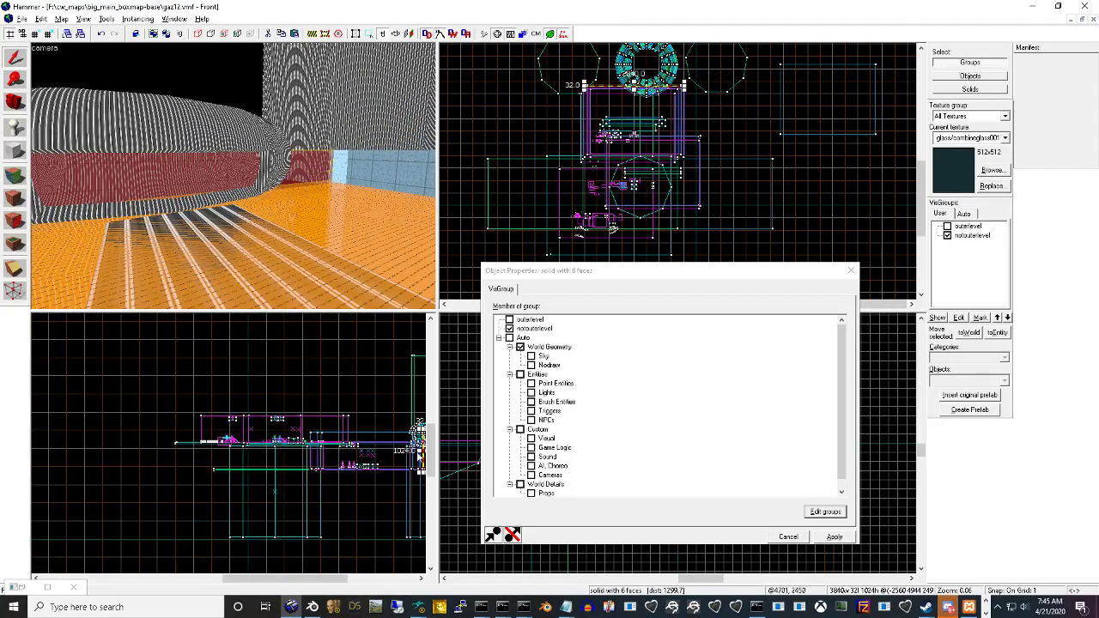
scroll(259, 479, "up", 6)
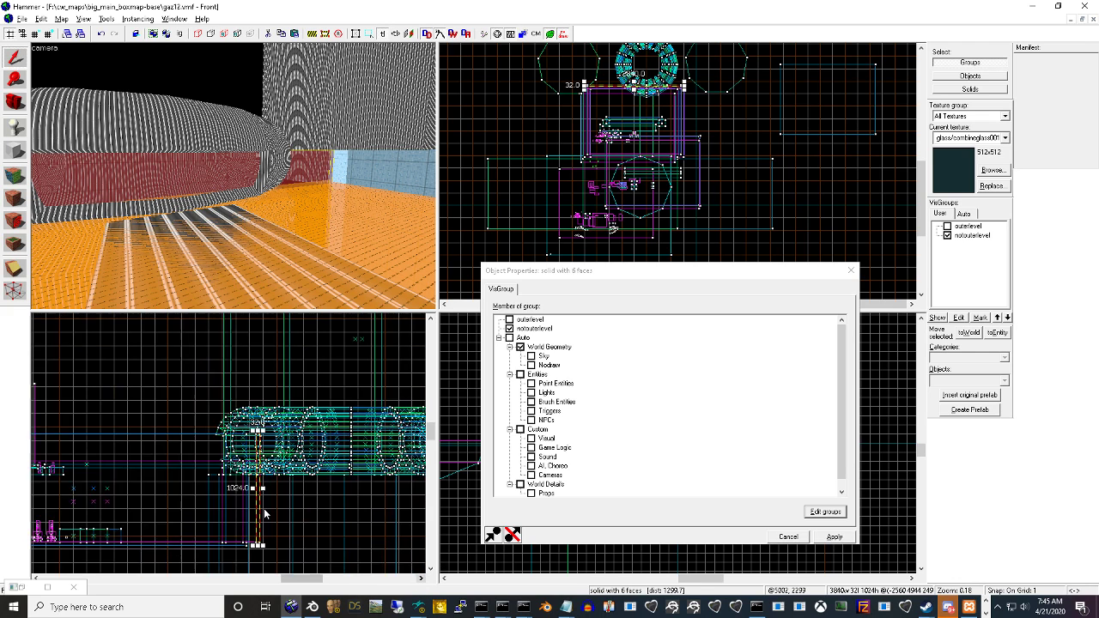
scroll(260, 479, "up", 2)
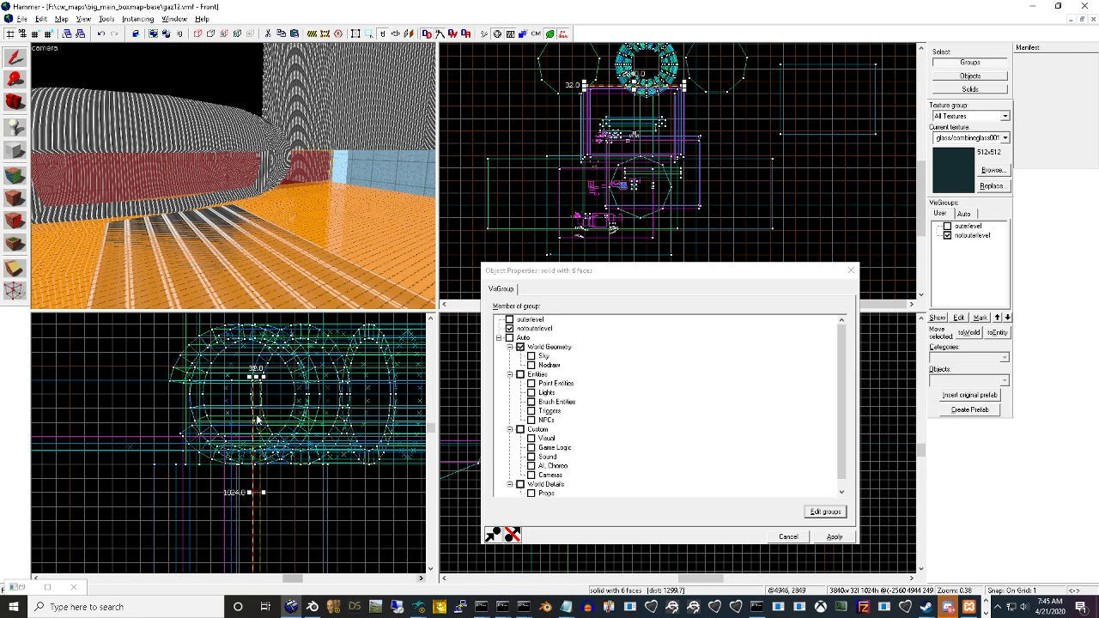
mouse_move(257, 418)
left_mouse_down()
mouse_move(258, 435)
mouse_move(228, 447)
mouse_move(256, 491)
left_mouse_up()
left_click(21, 106)
left_click_drag(233, 175, 233, 175)
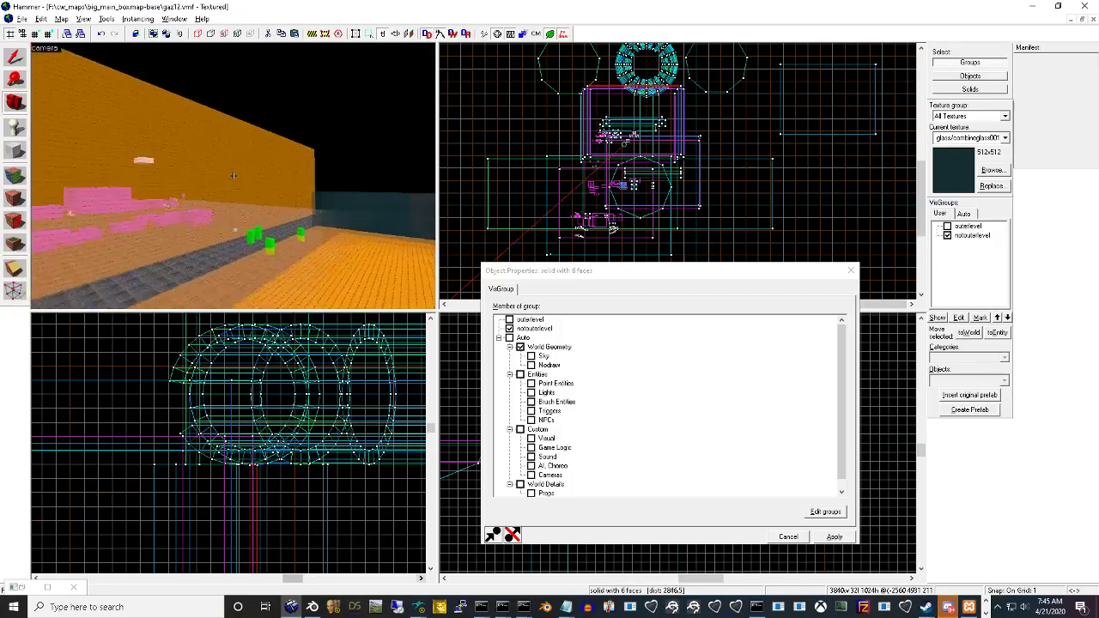
key("w")
key("w")
key("z")
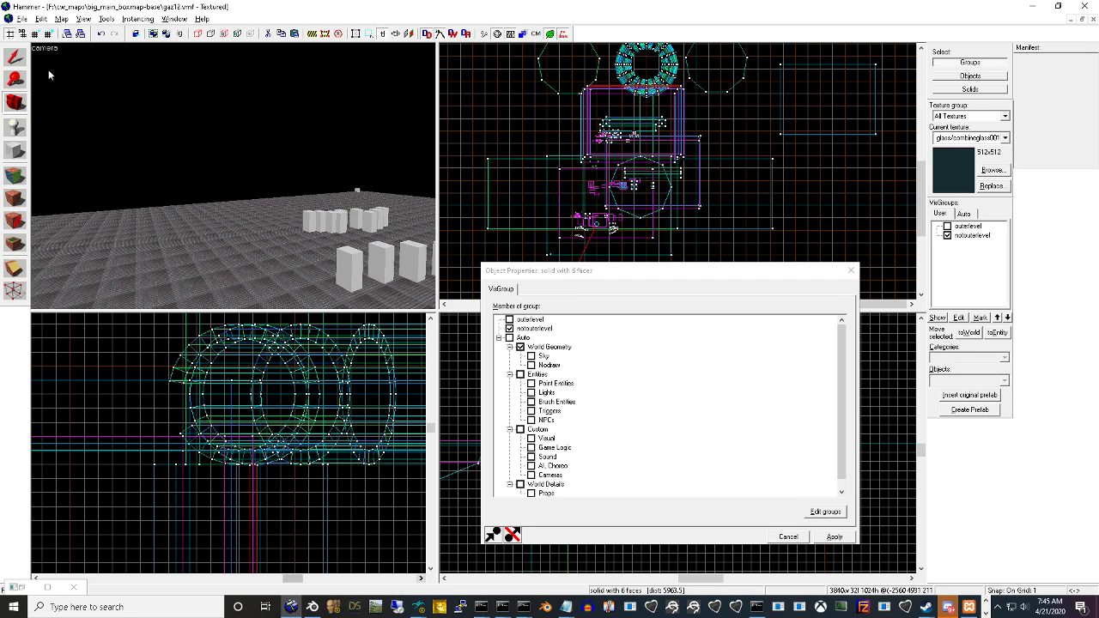
Open the map cw_race_volga.vmf from the cw_maps\cw_race_volga folder on the F: drive
left_click(17, 18)
left_click(35, 42)
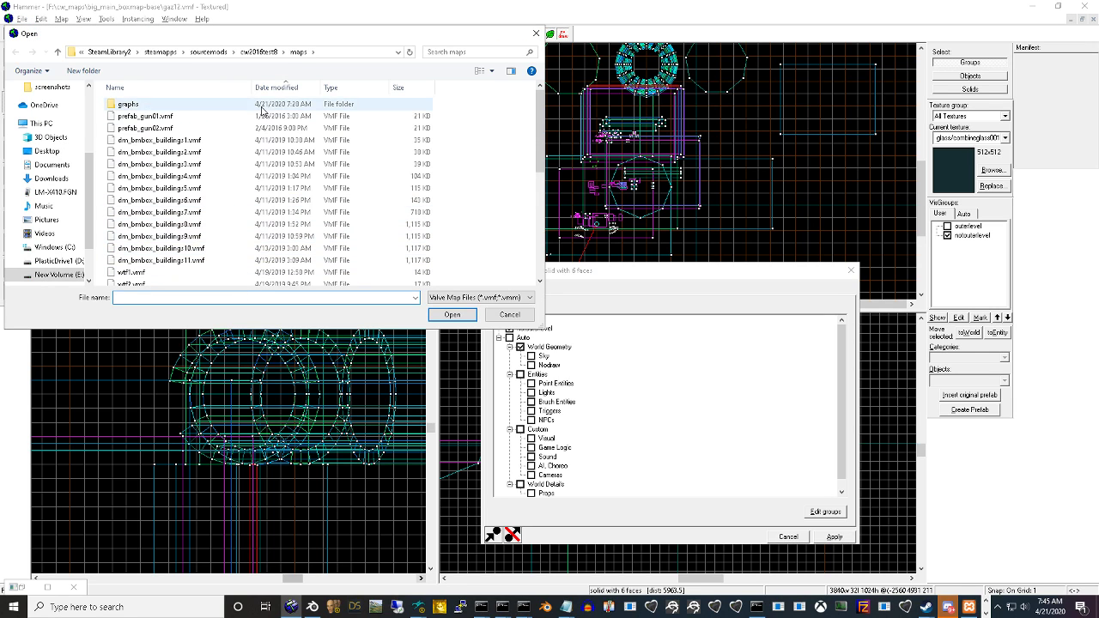
scroll(82, 281, "down", 2)
left_click(51, 224)
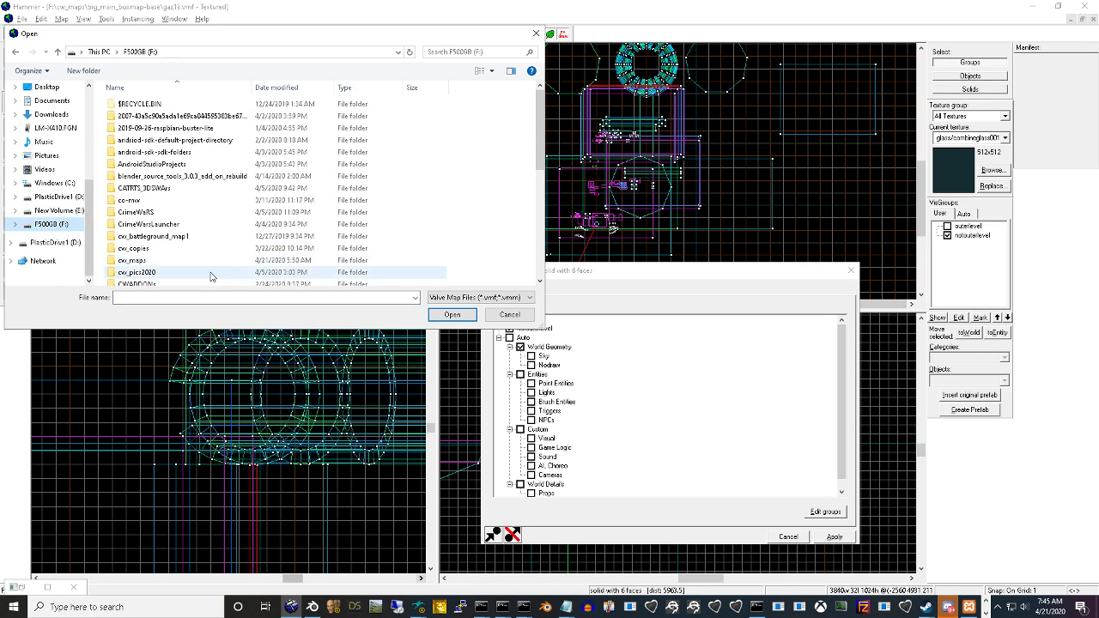
scroll(195, 238, "down", 1)
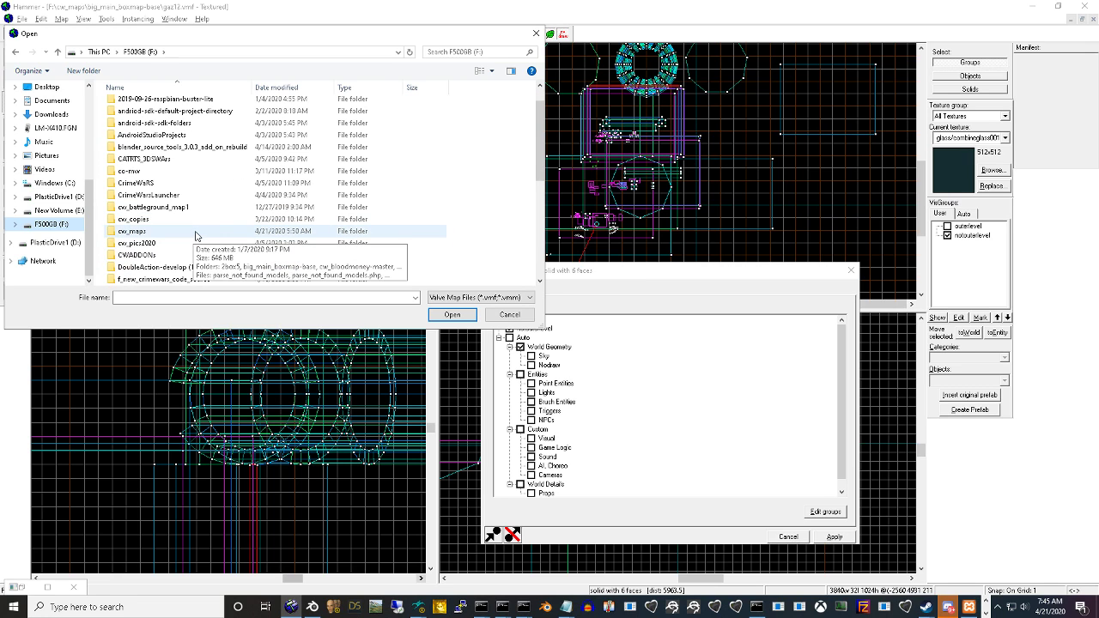
double_click(195, 236)
double_click(219, 166)
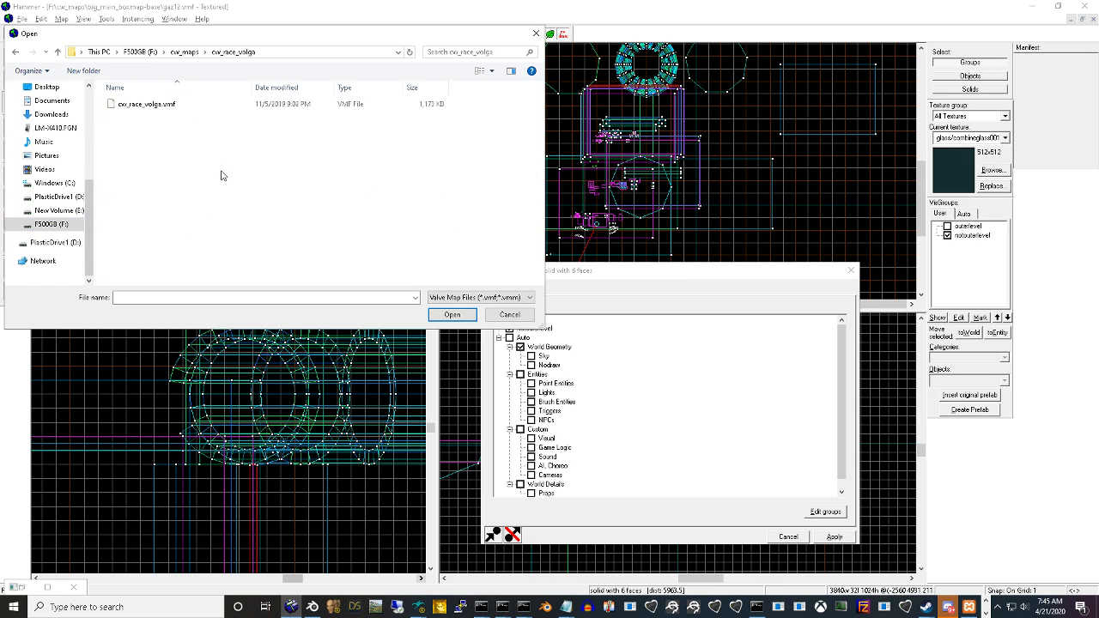
double_click(148, 104)
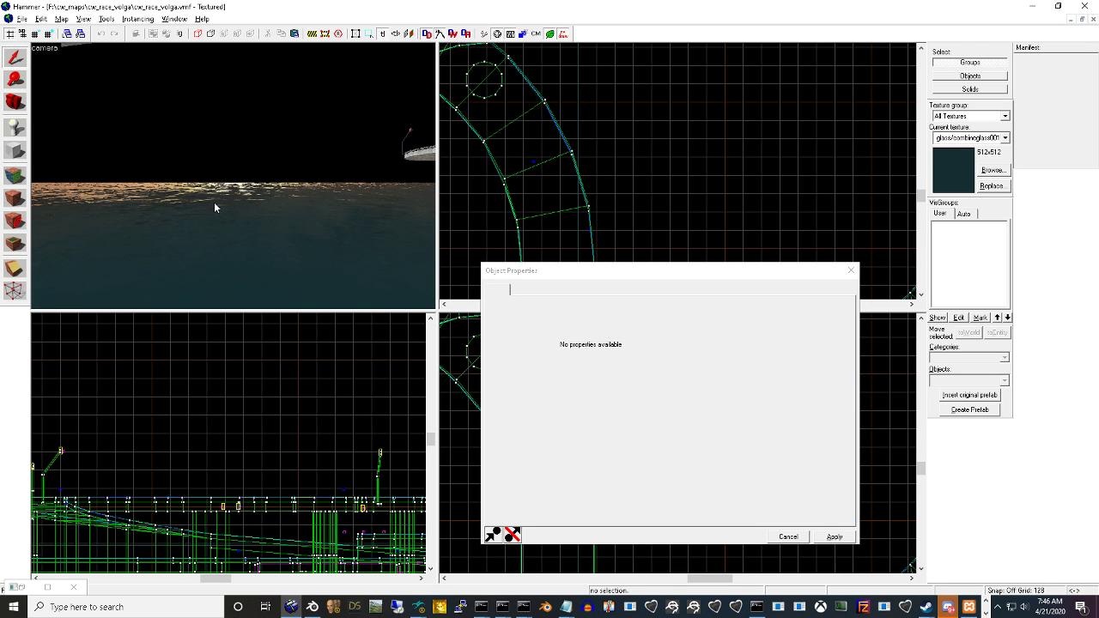
Examine the elevated race track, its pillars and the coloured blocks in the camera view, plus the circuit layout in the top view
left_click(13, 102)
key("z")
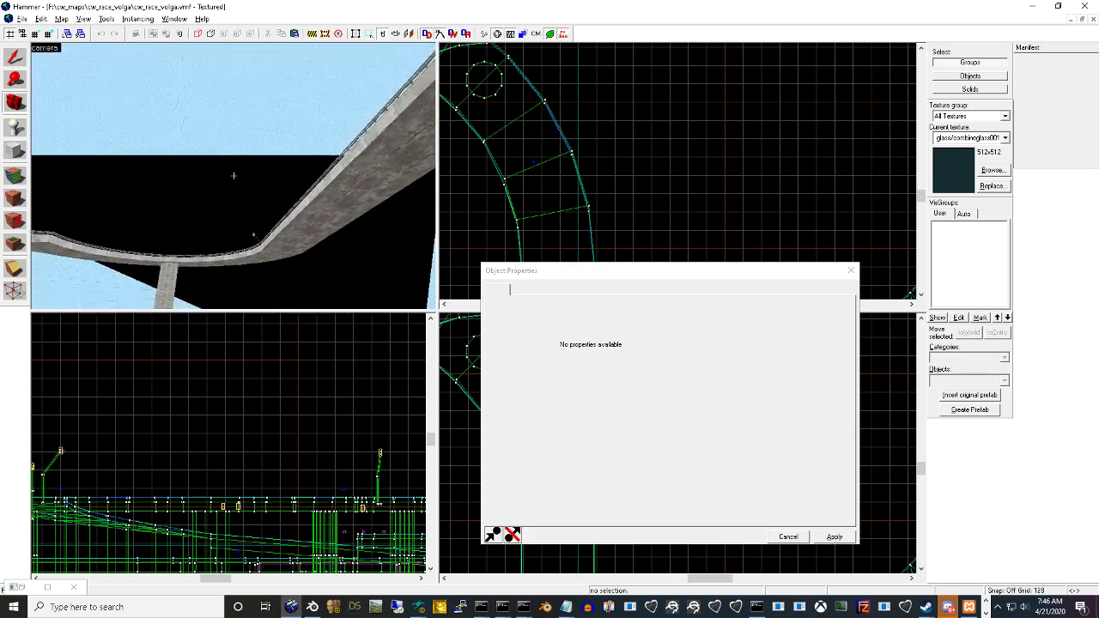
key("w")
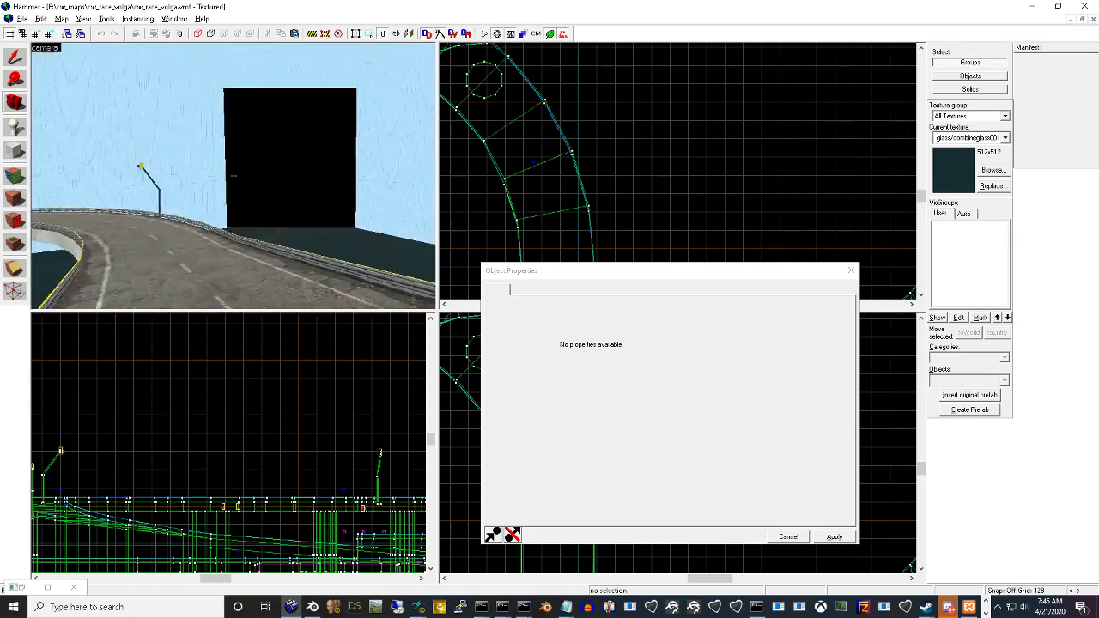
key("s")
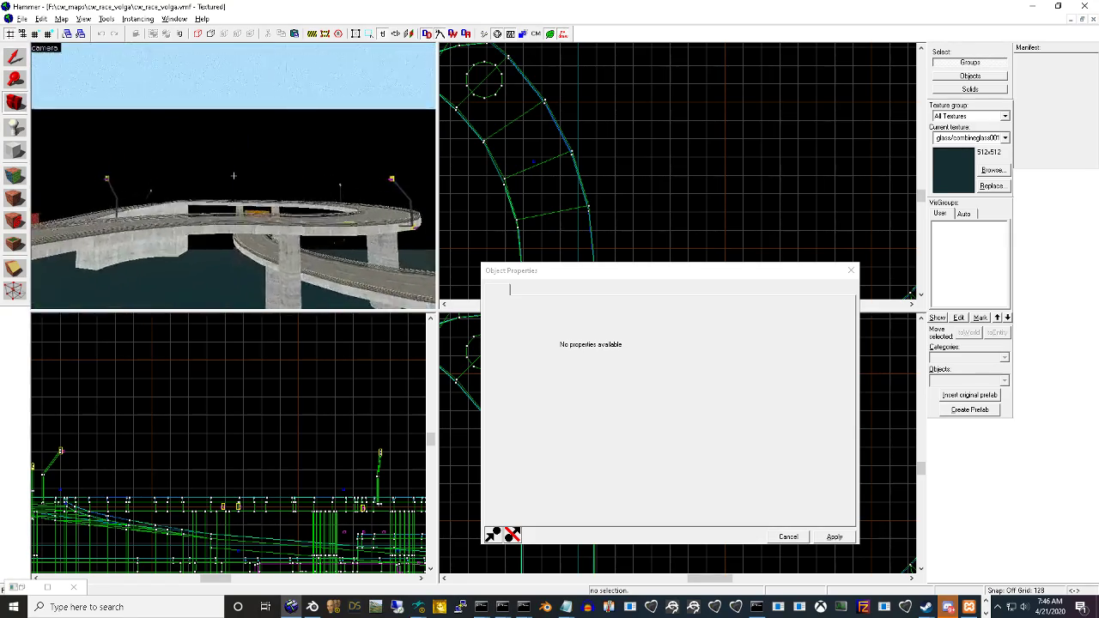
key("w")
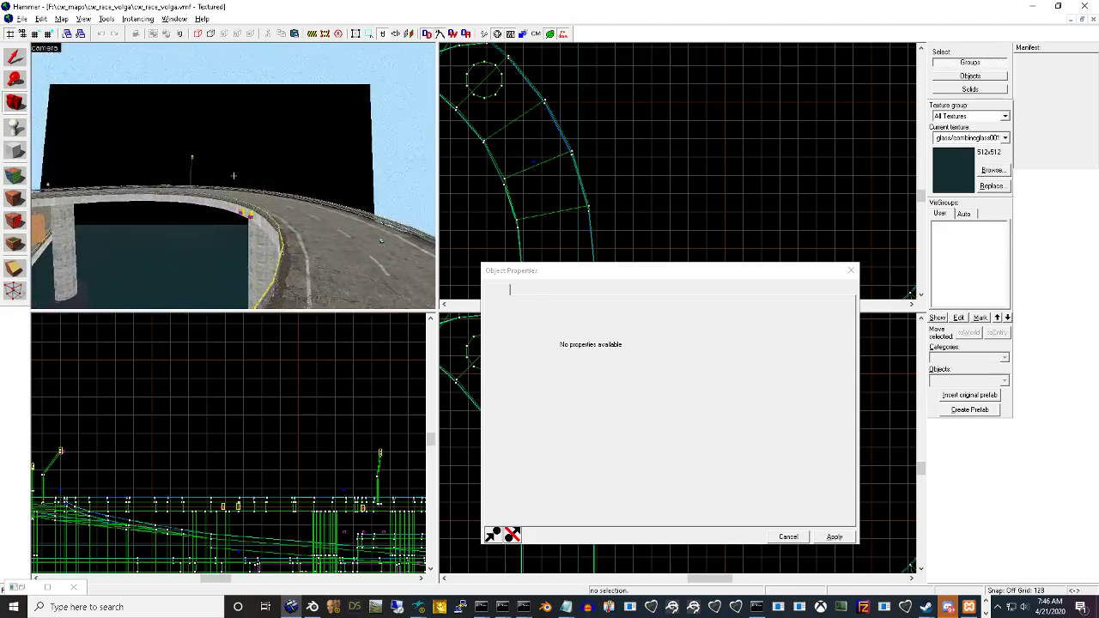
key("w")
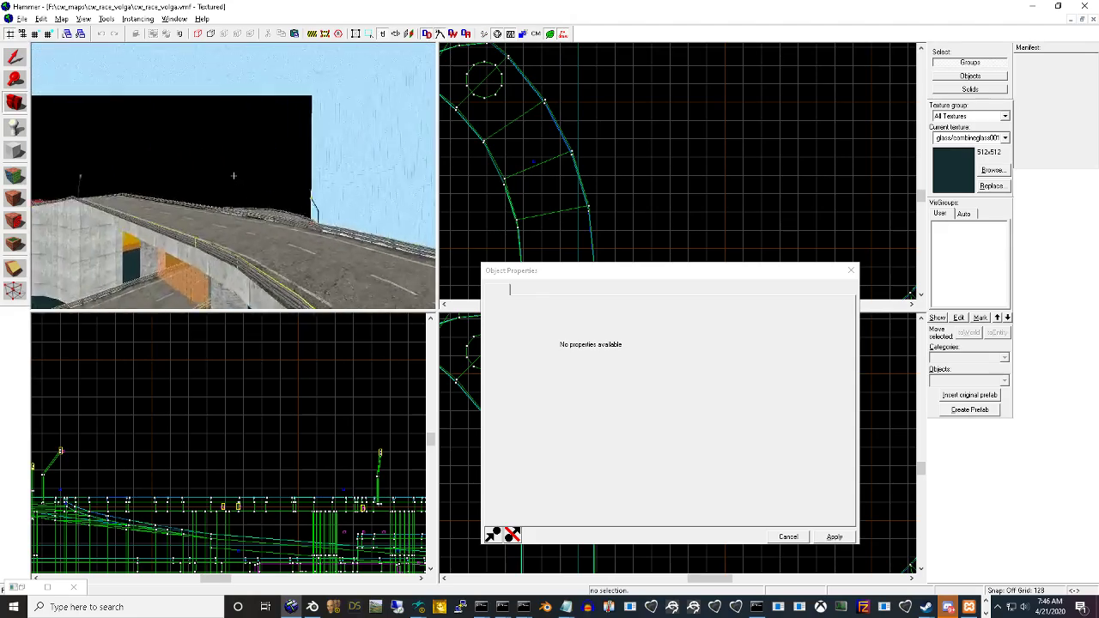
key("w")
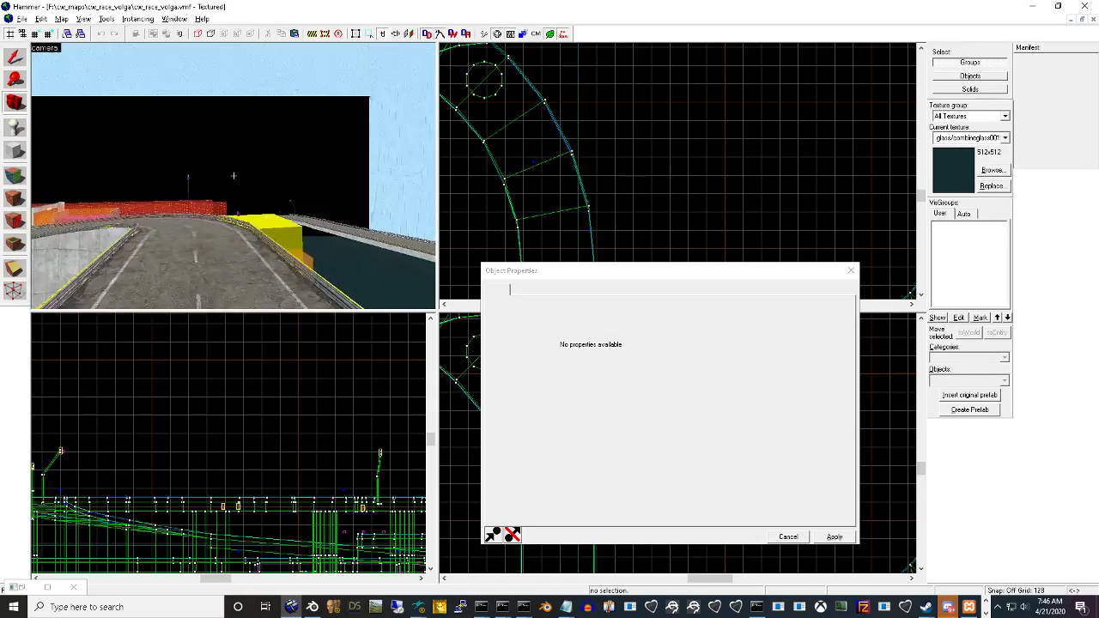
key("s")
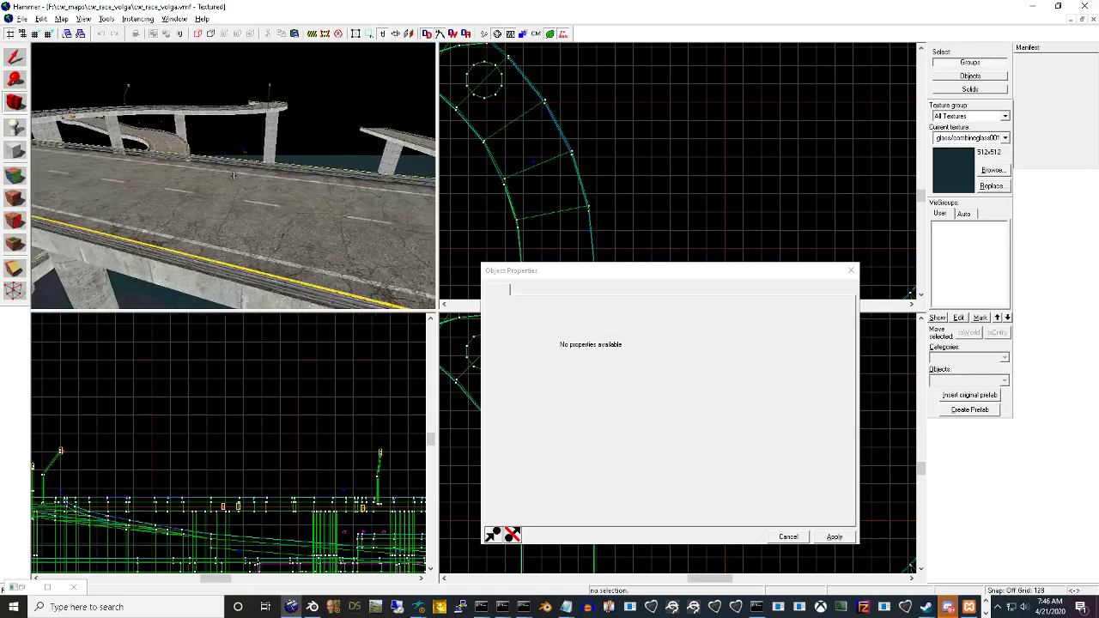
key("s")
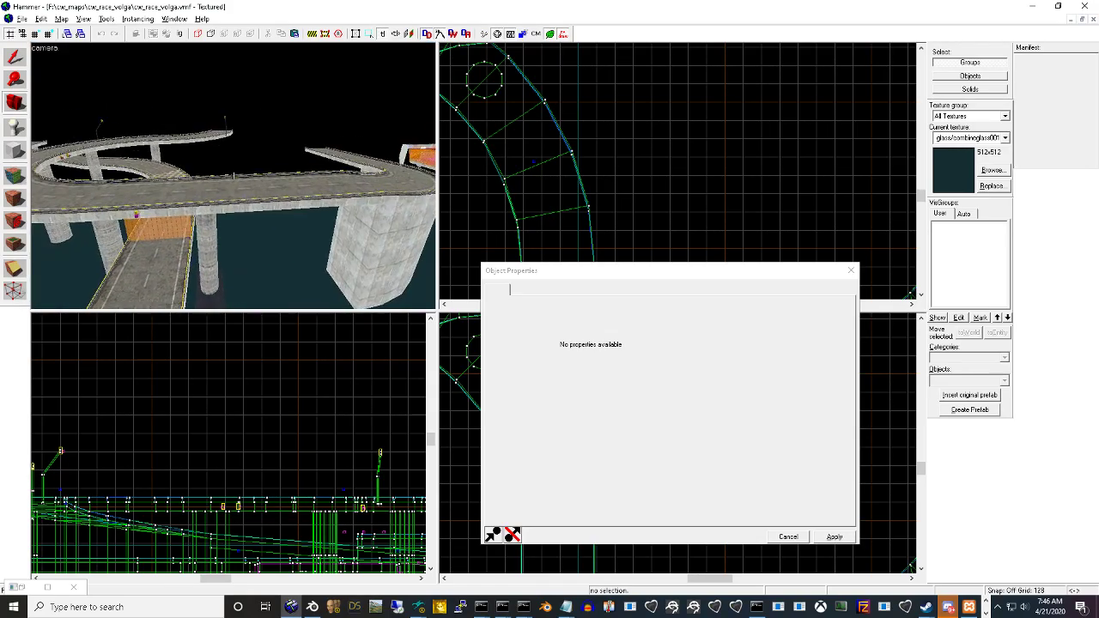
key("w")
key("w")
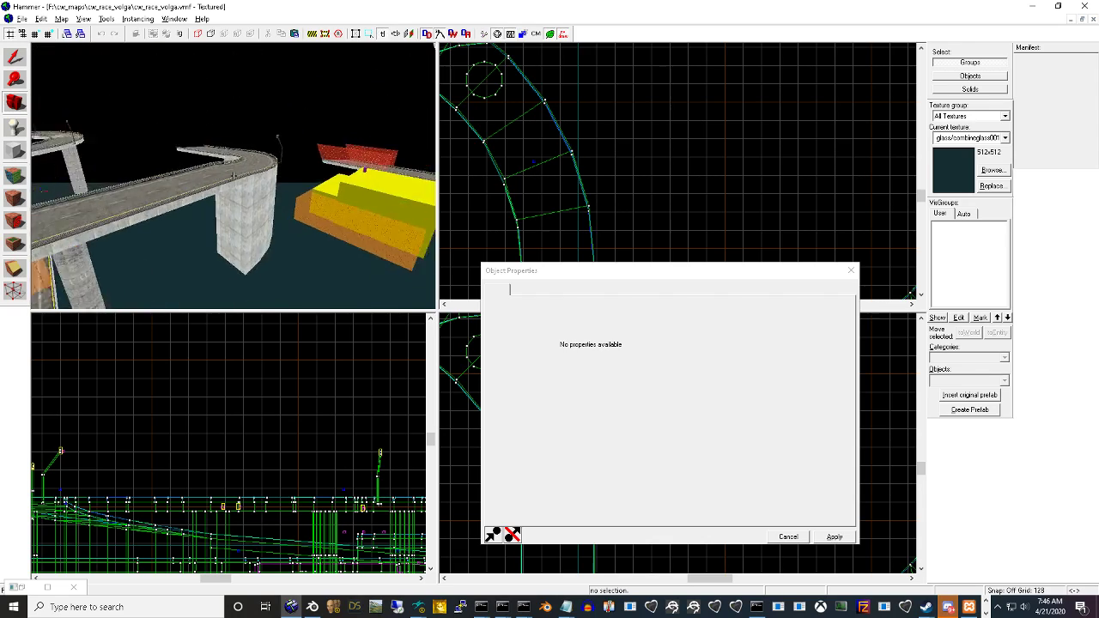
key("w")
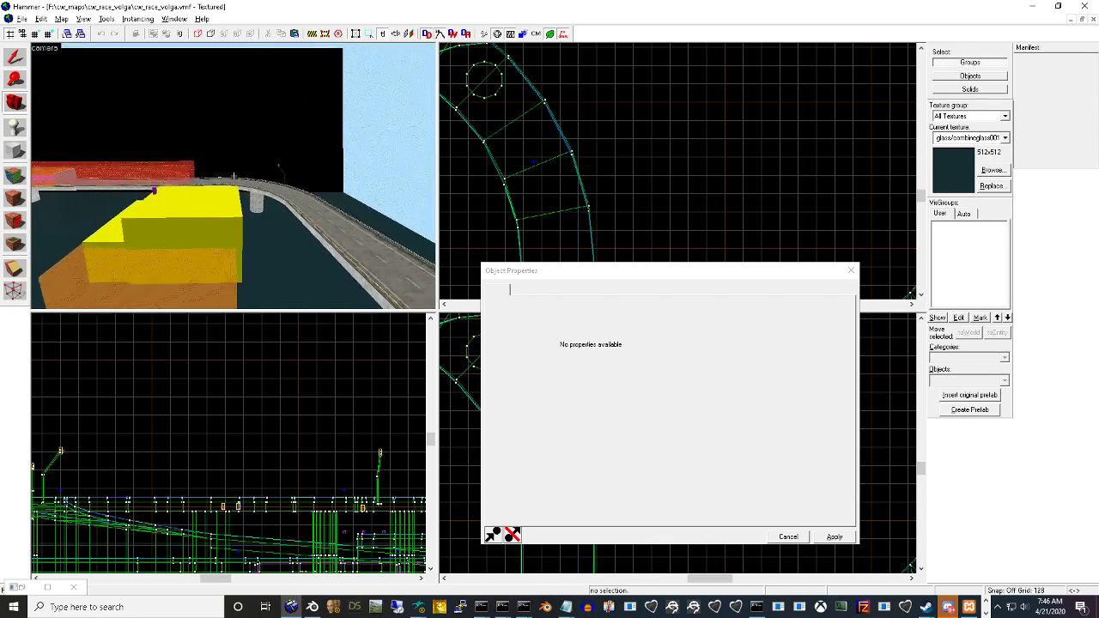
key("w")
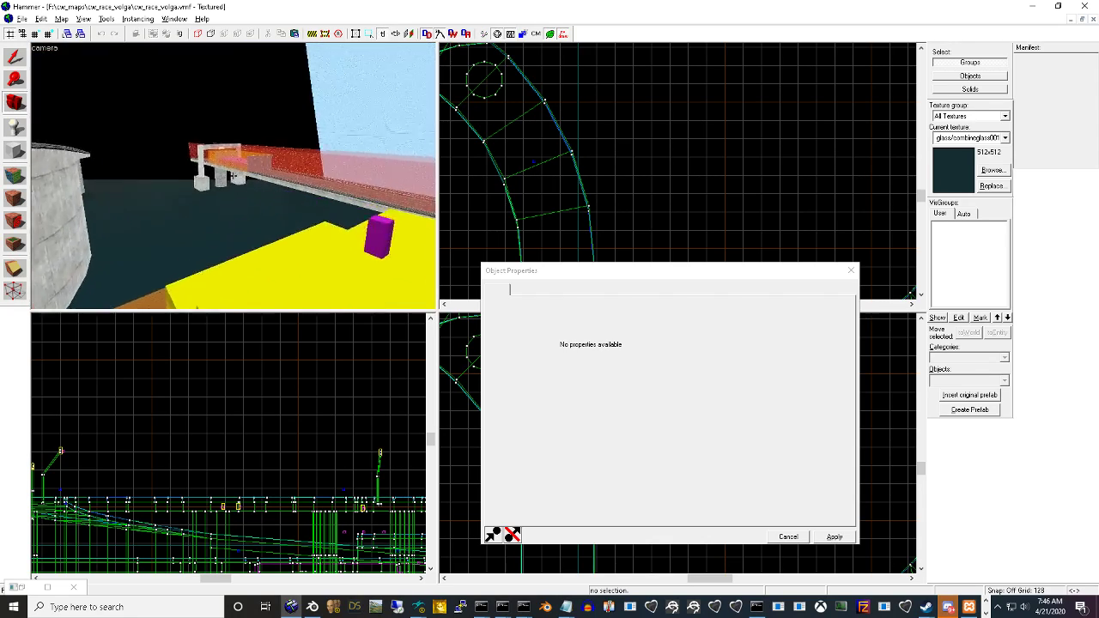
key("w")
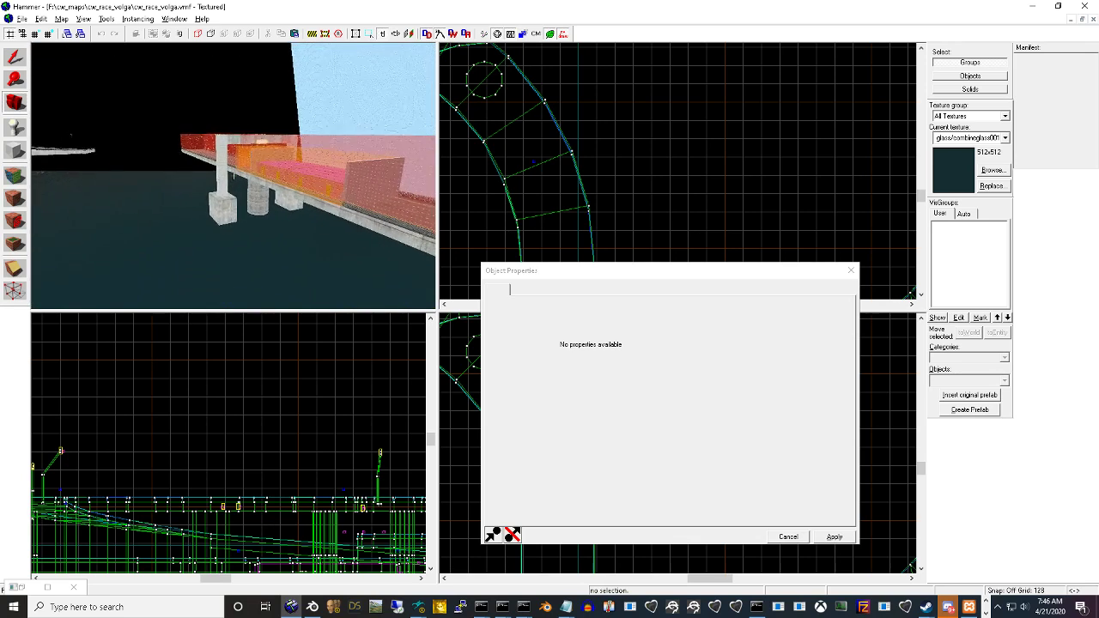
scroll(637, 197, "down", 8)
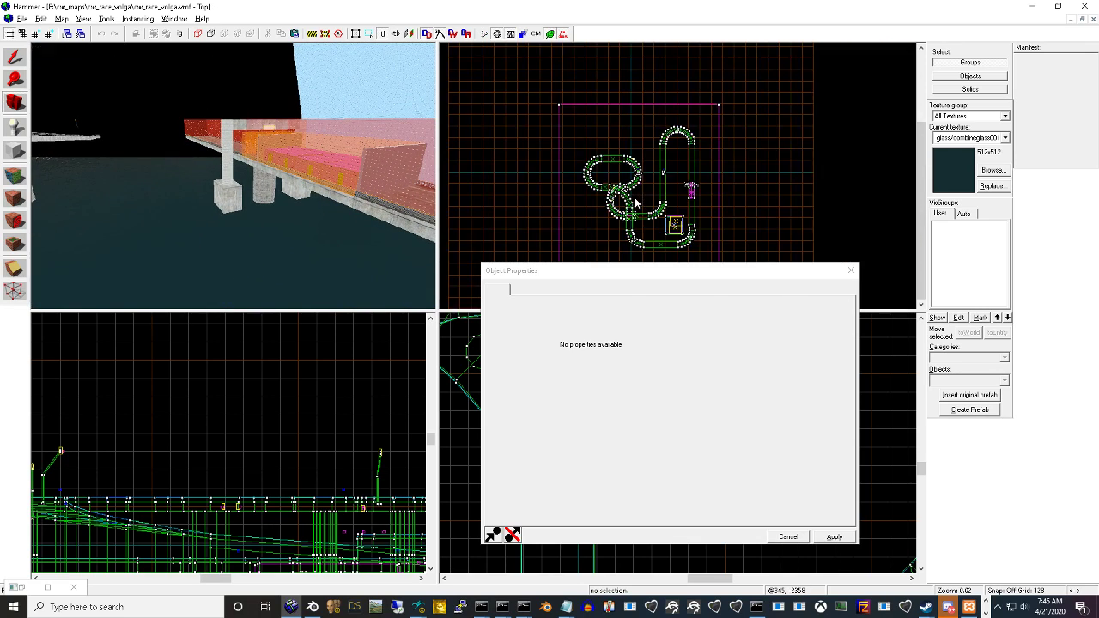
scroll(645, 220, "up", 2)
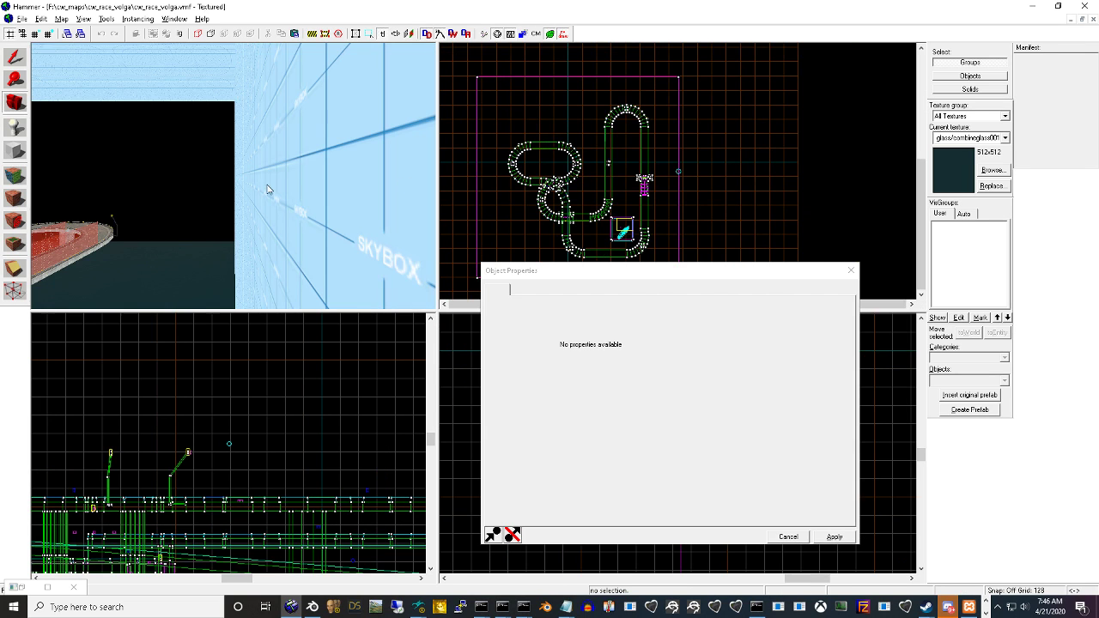
Select the sky wall beside the track and examine the bridge sections and pillars over the water
left_click(15, 58)
left_click(314, 154)
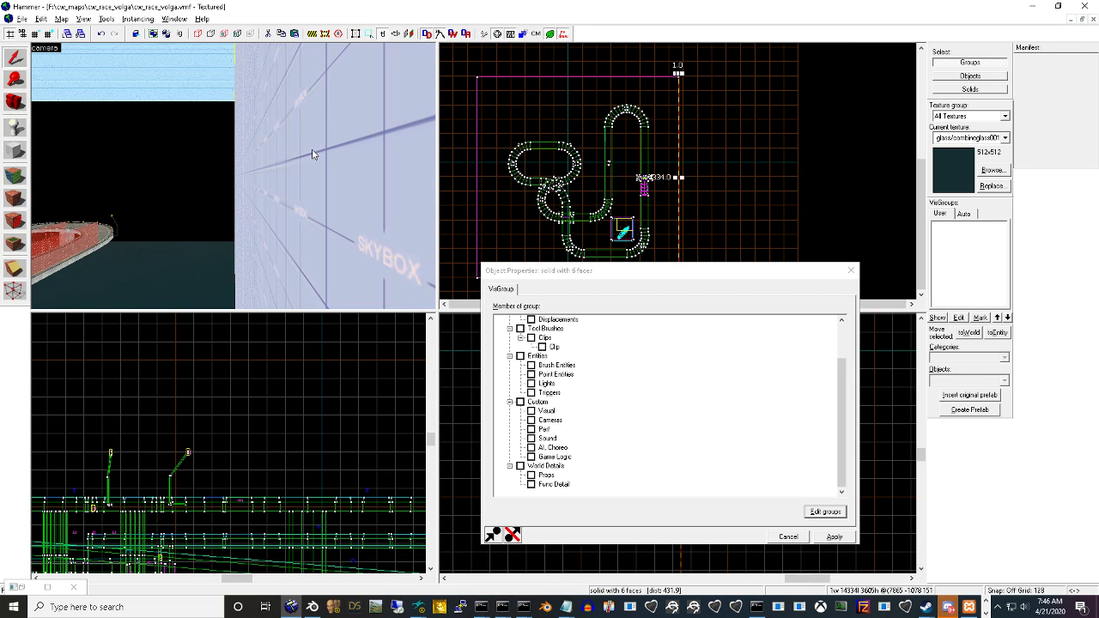
key("z")
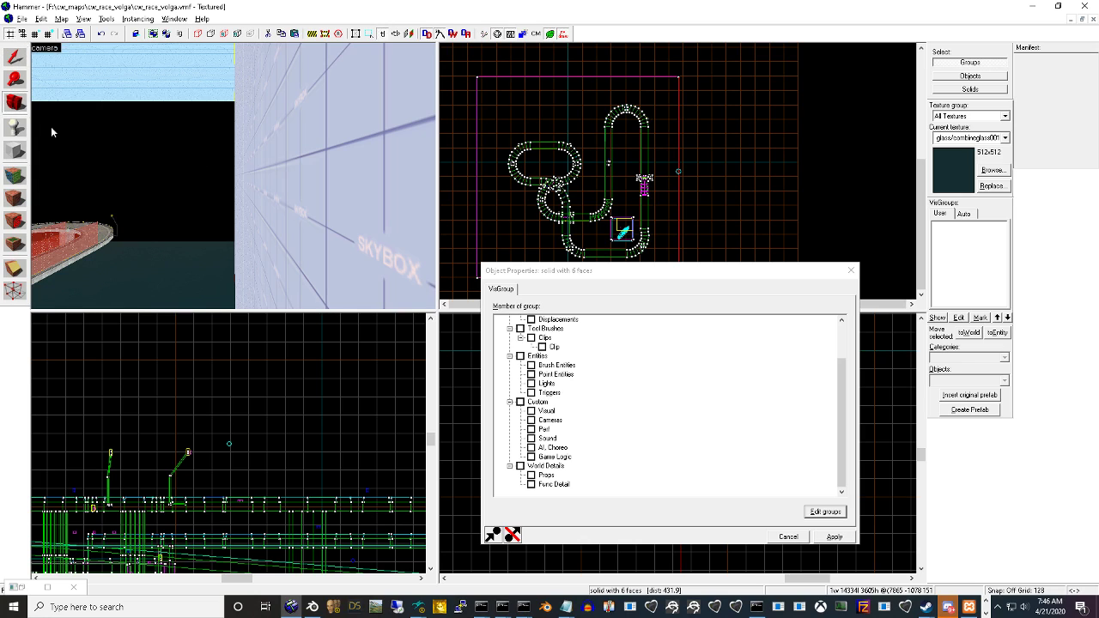
key("w")
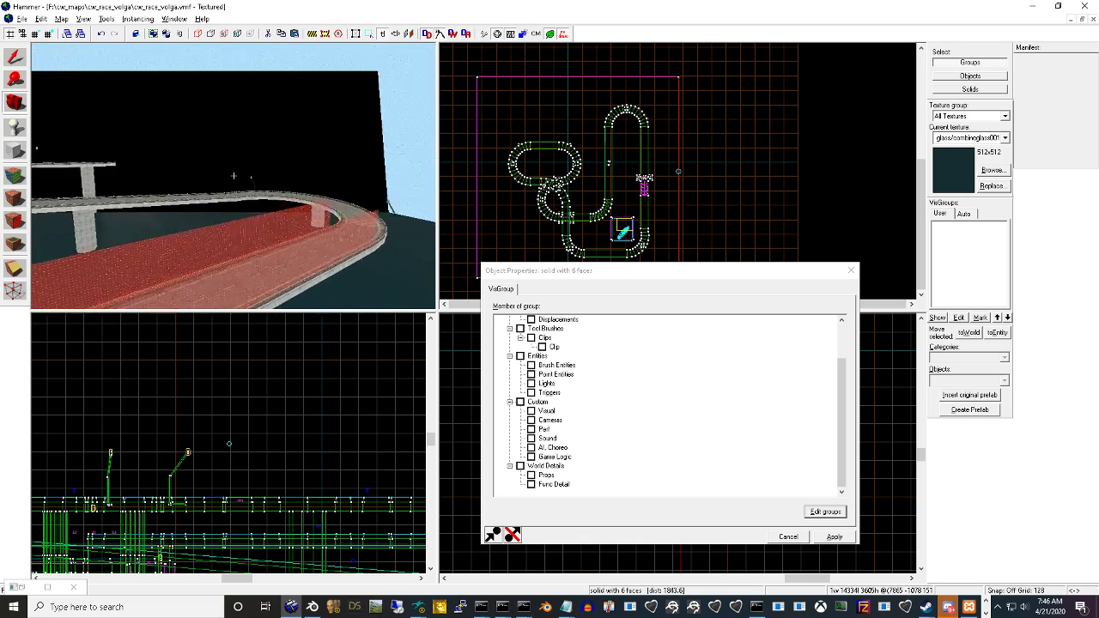
key("w")
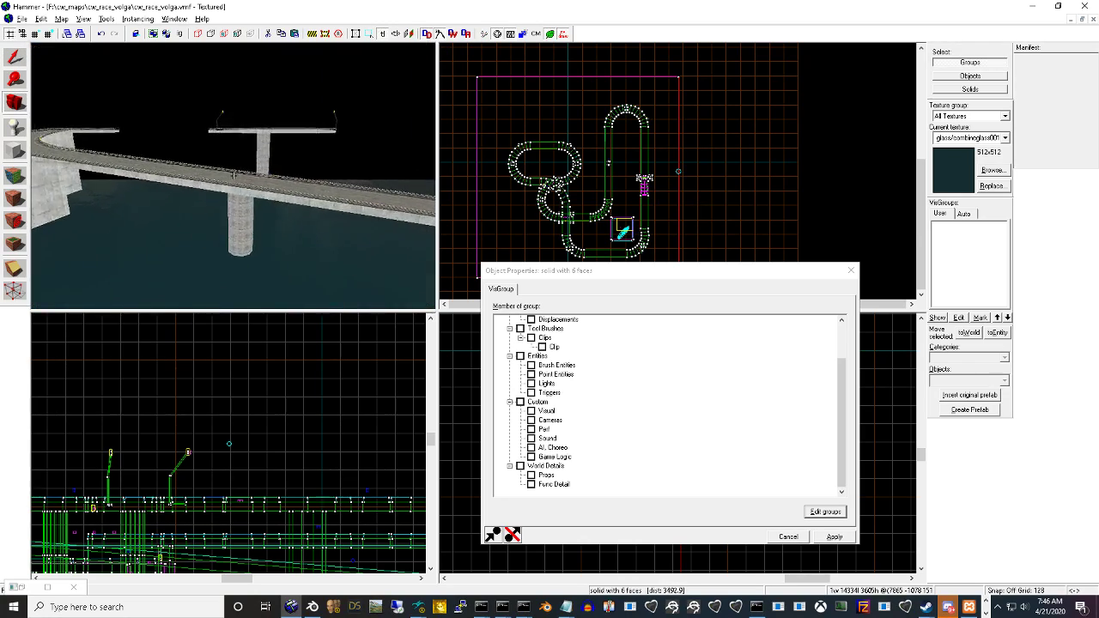
key("w")
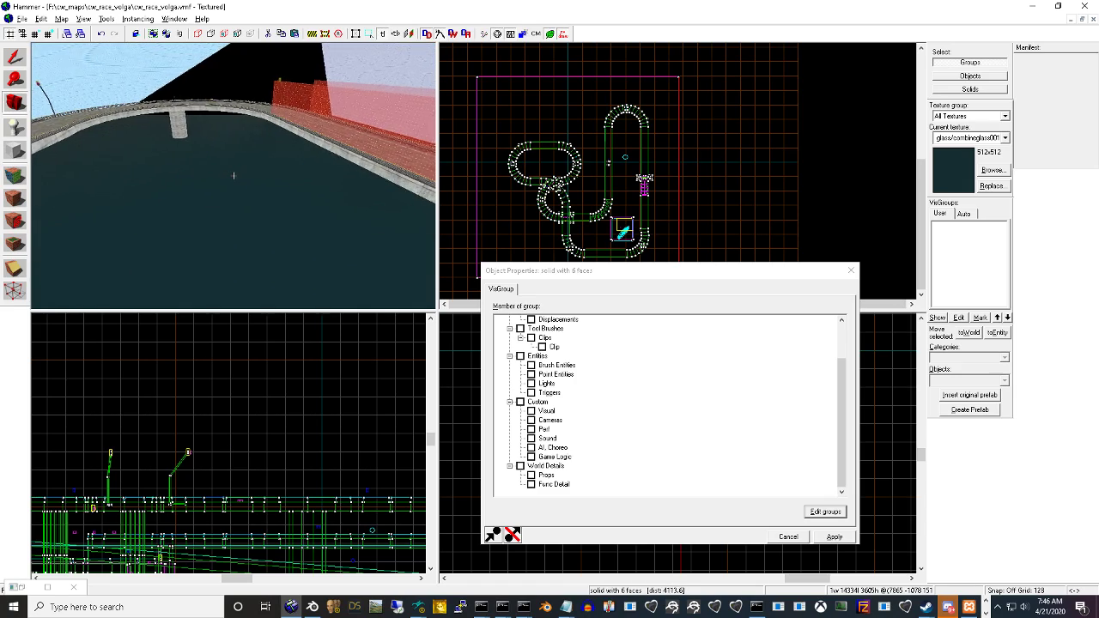
key("w")
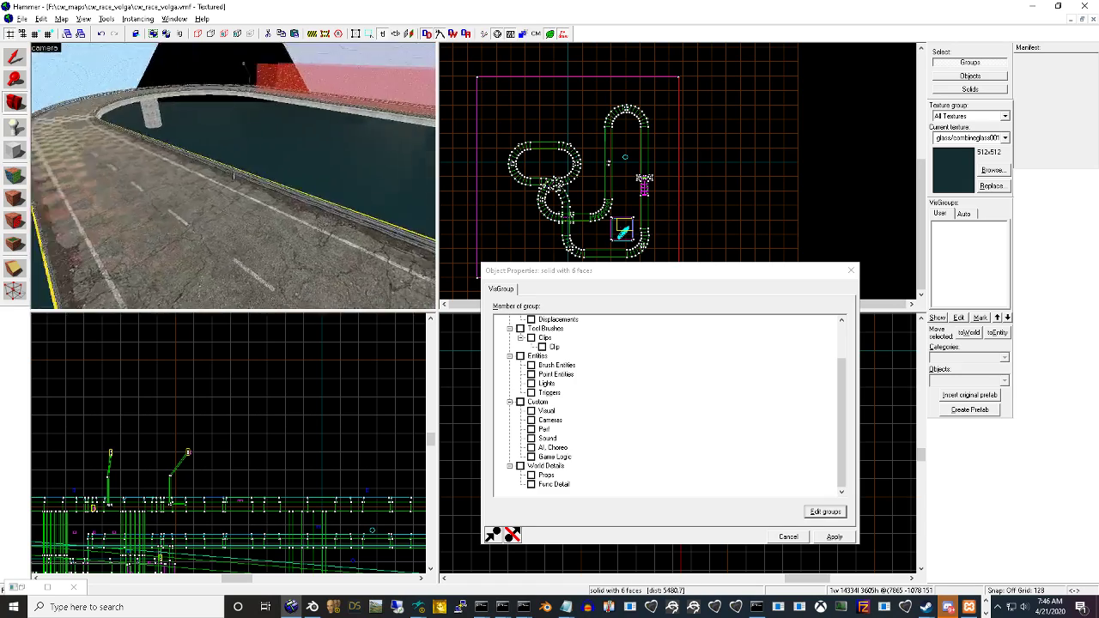
key("z")
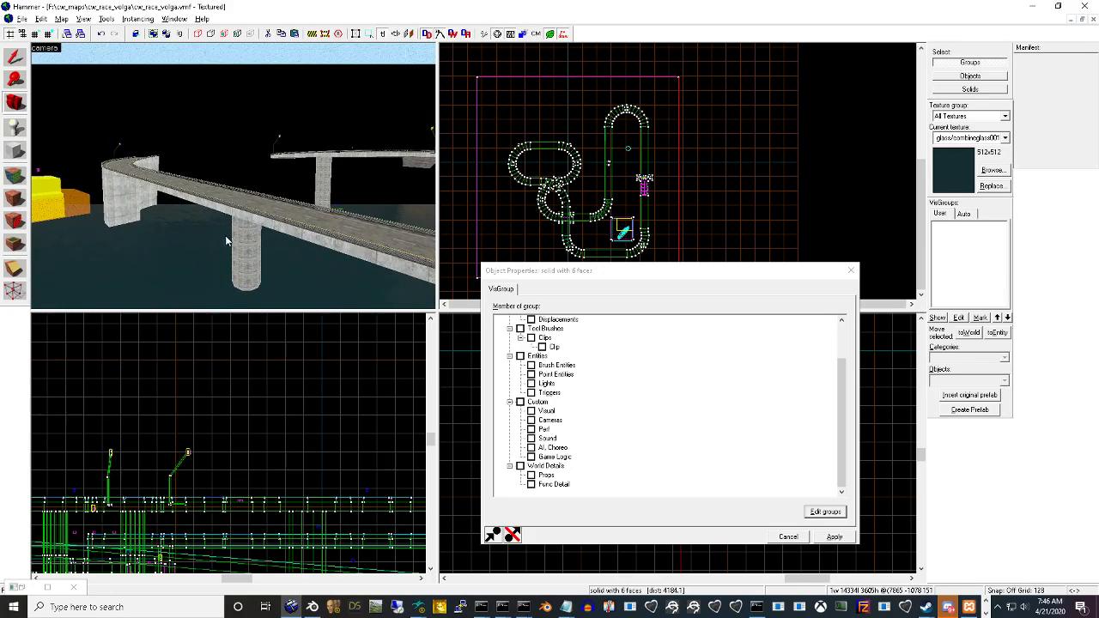
Examine the separate structure outside the sky walls and the full extent of the map in the front view
scroll(158, 436, "down", 6)
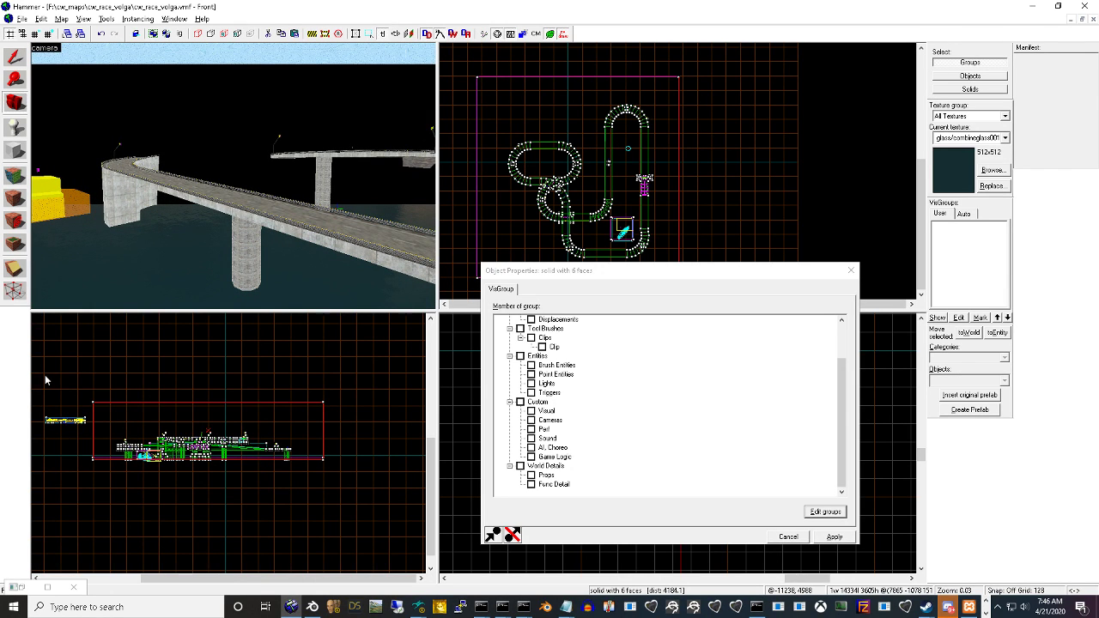
scroll(49, 423, "up", 2)
scroll(49, 422, "up", 15)
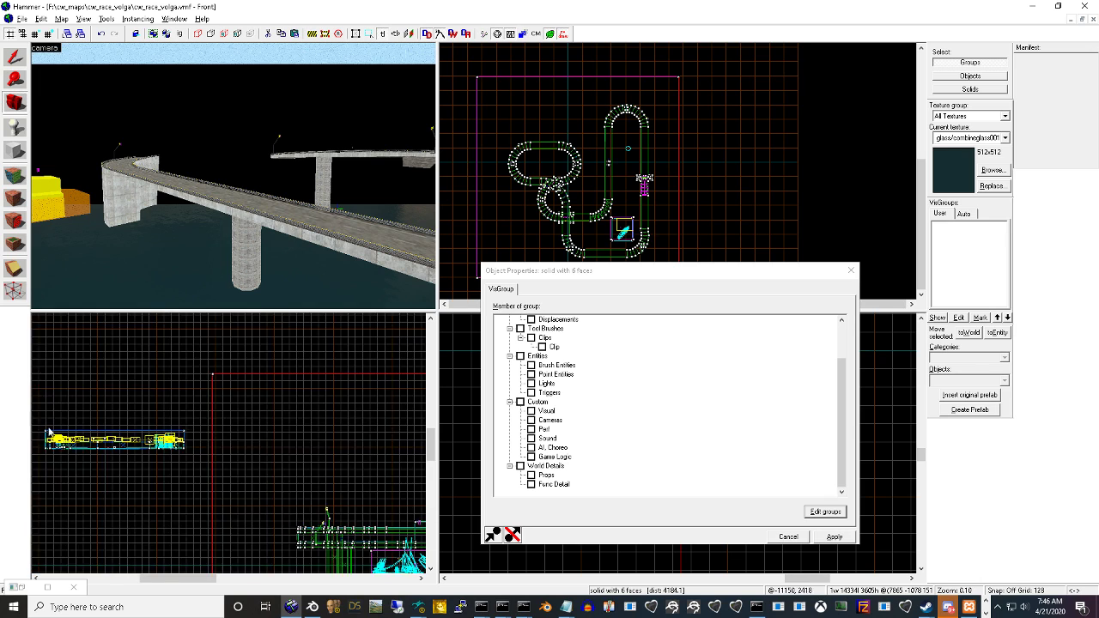
scroll(178, 468, "down", 10)
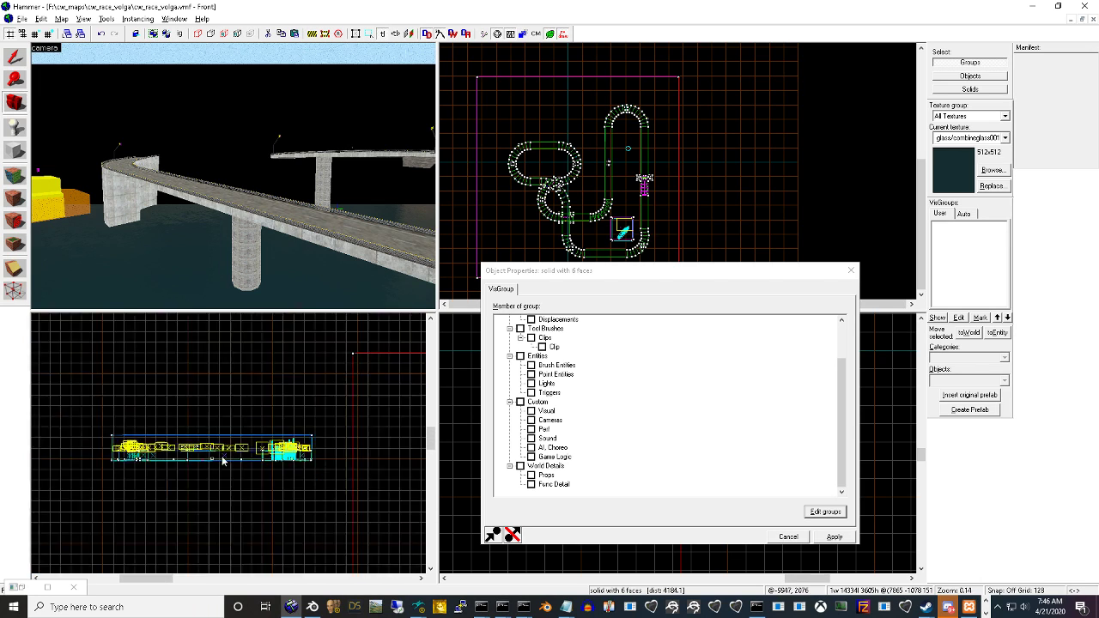
left_click(421, 579)
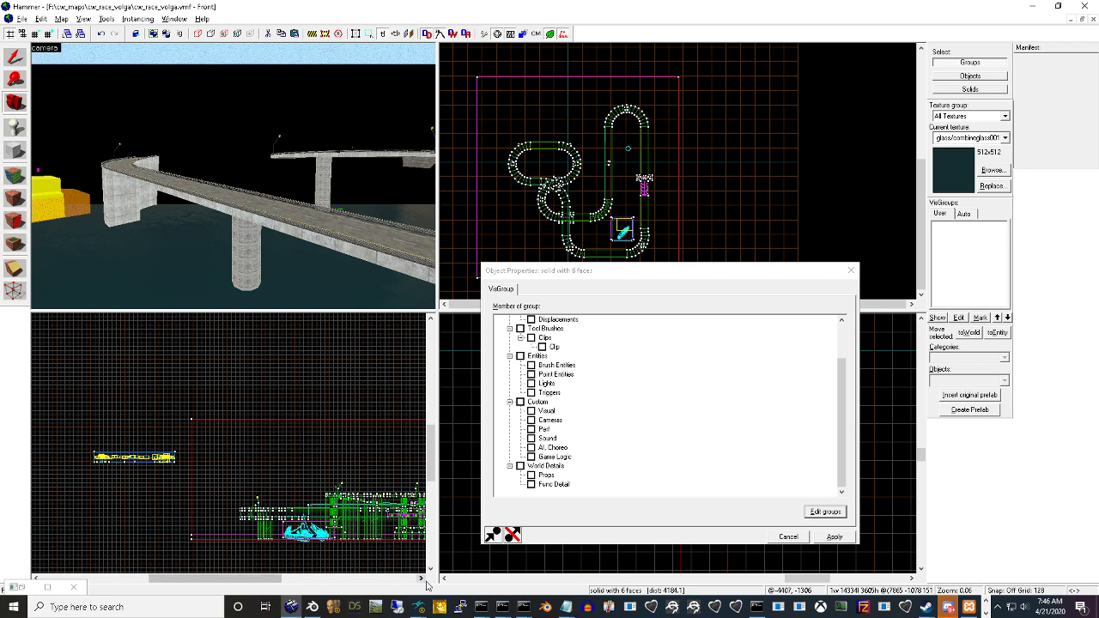
left_click(420, 579)
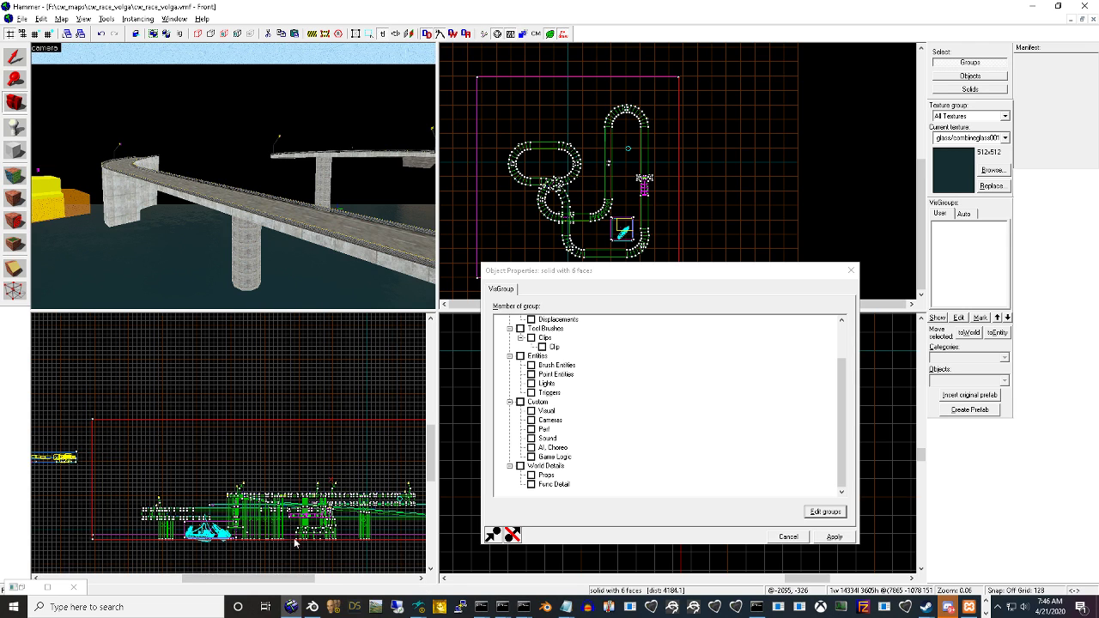
scroll(286, 540, "down", 2)
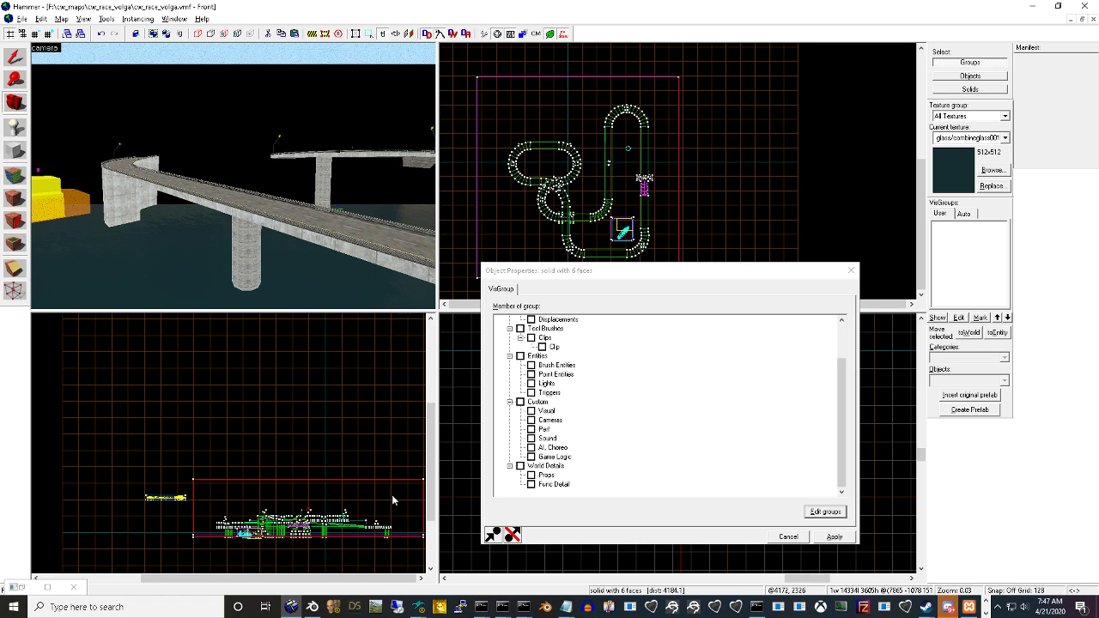
Select the outer sky walls enclosing the track and assign them to a new visgroup named outer
left_click(14, 57)
mouse_move(185, 451)
left_mouse_down()
mouse_move(335, 487)
mouse_move(433, 483)
mouse_move(407, 487)
left_mouse_up()
key("Return")
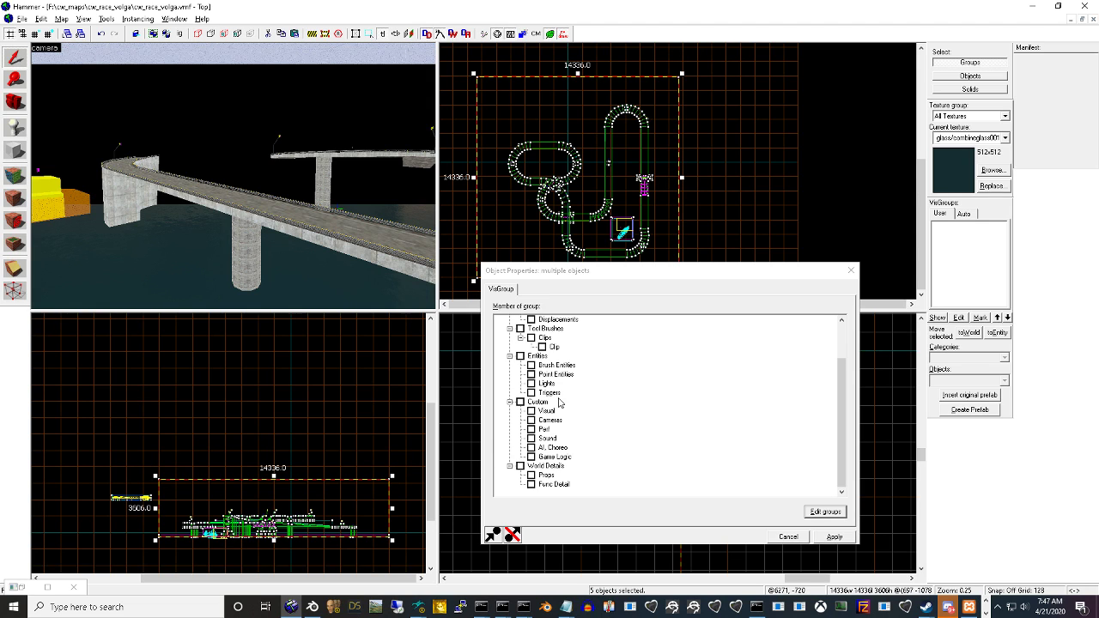
left_click(826, 512)
left_click(574, 500)
left_click_drag(758, 341, 637, 343)
type("outer")
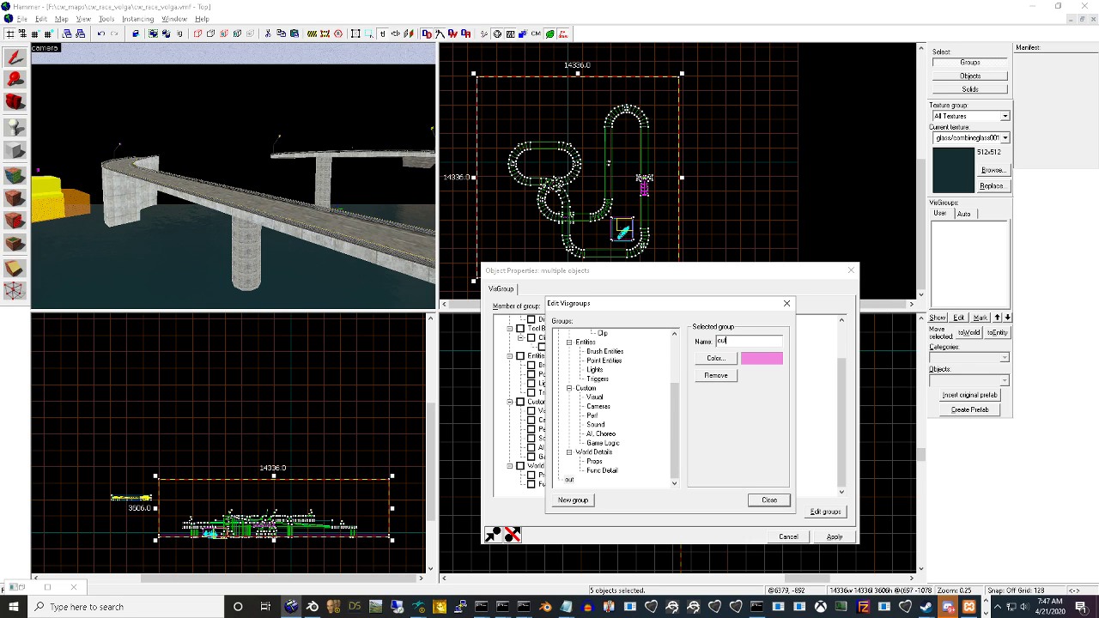
left_click(771, 501)
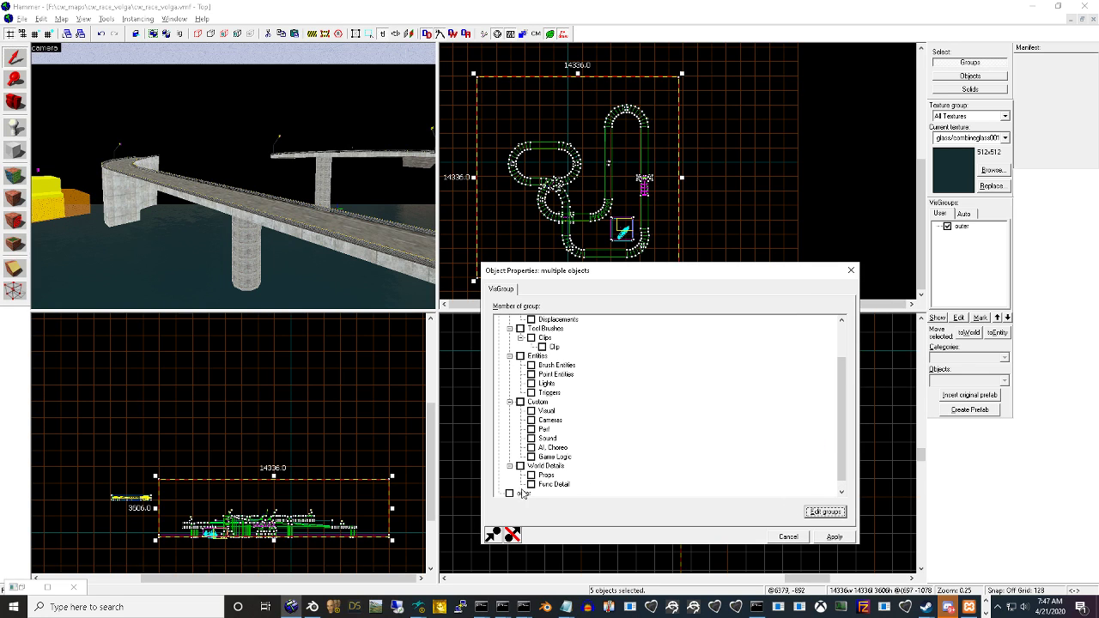
left_click(511, 494)
left_click(801, 538)
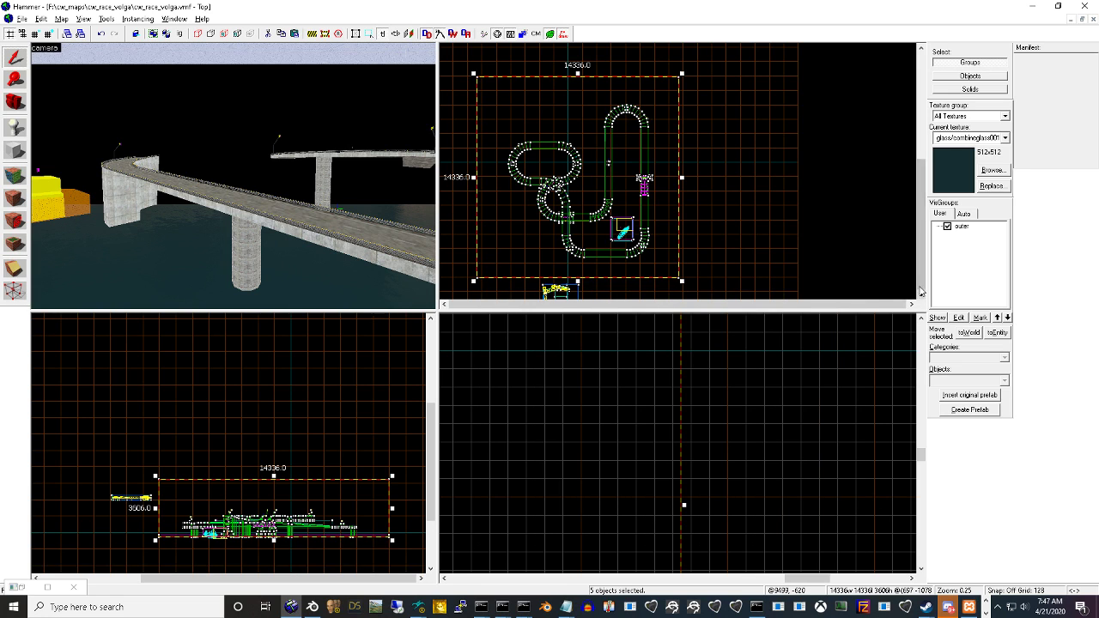
Hide the outer visgroup and box-select the entire race track structure in the front view
left_click(948, 227)
left_click_drag(178, 491, 393, 534)
key("Return")
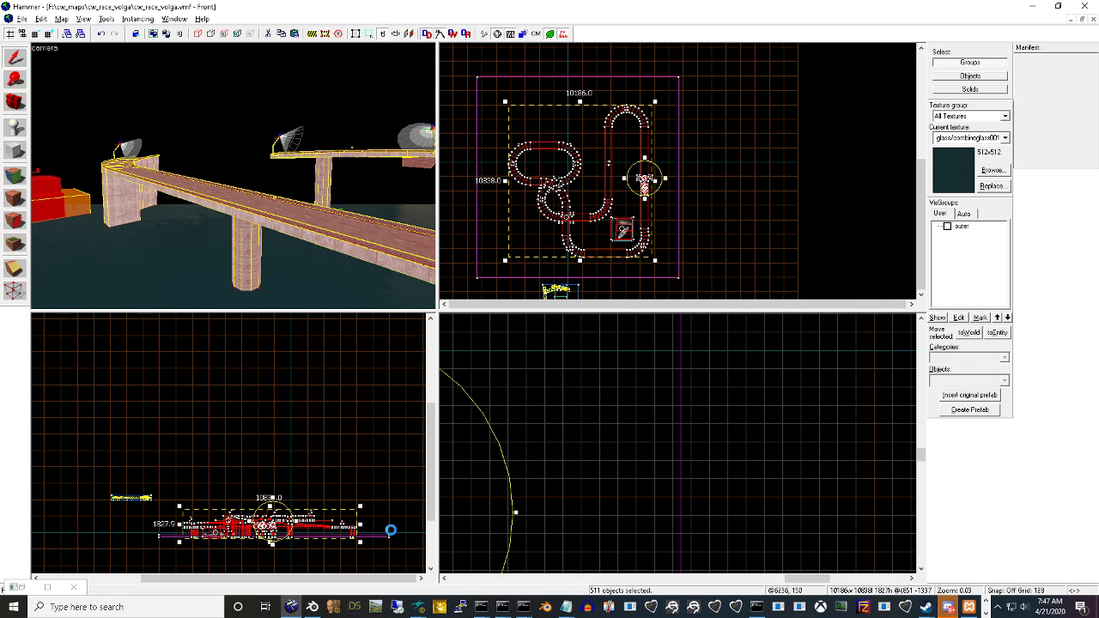
key("ctrl+shift+v")
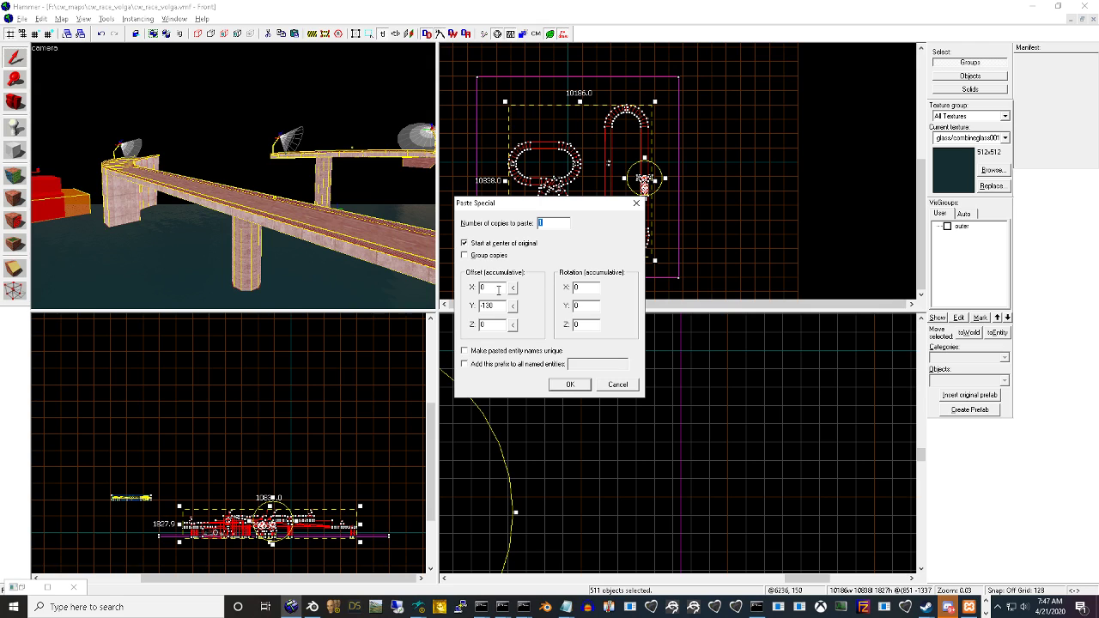
left_click_drag(499, 306, 429, 311)
type("1828")
left_click(617, 386)
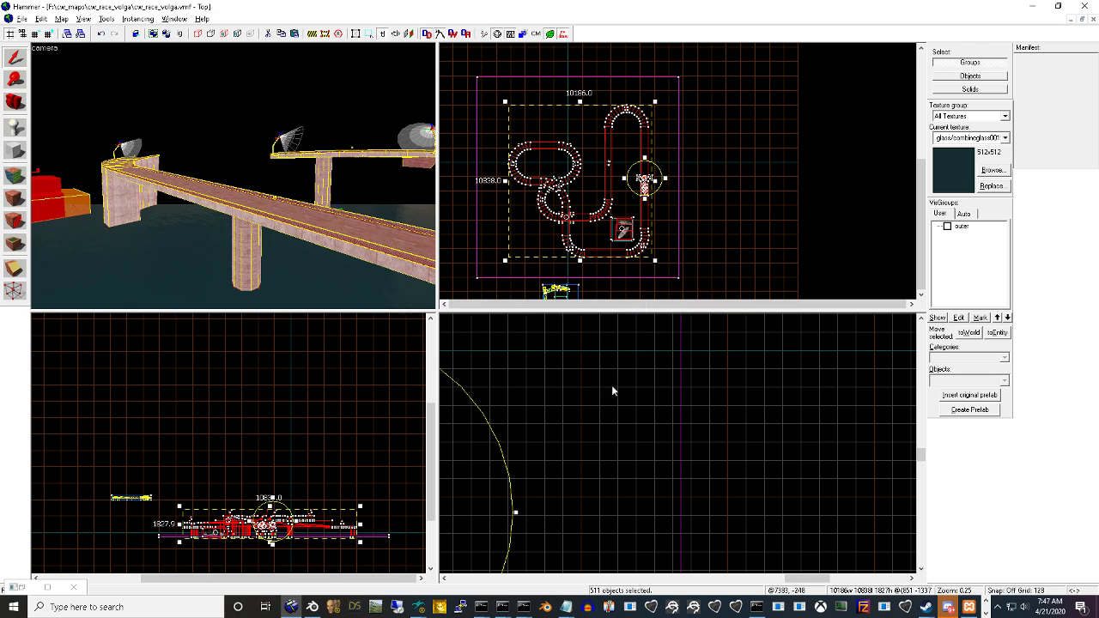
Try to tie the selected track objects to one of the existing func_detail entities and close the object properties
key("ctrl+t")
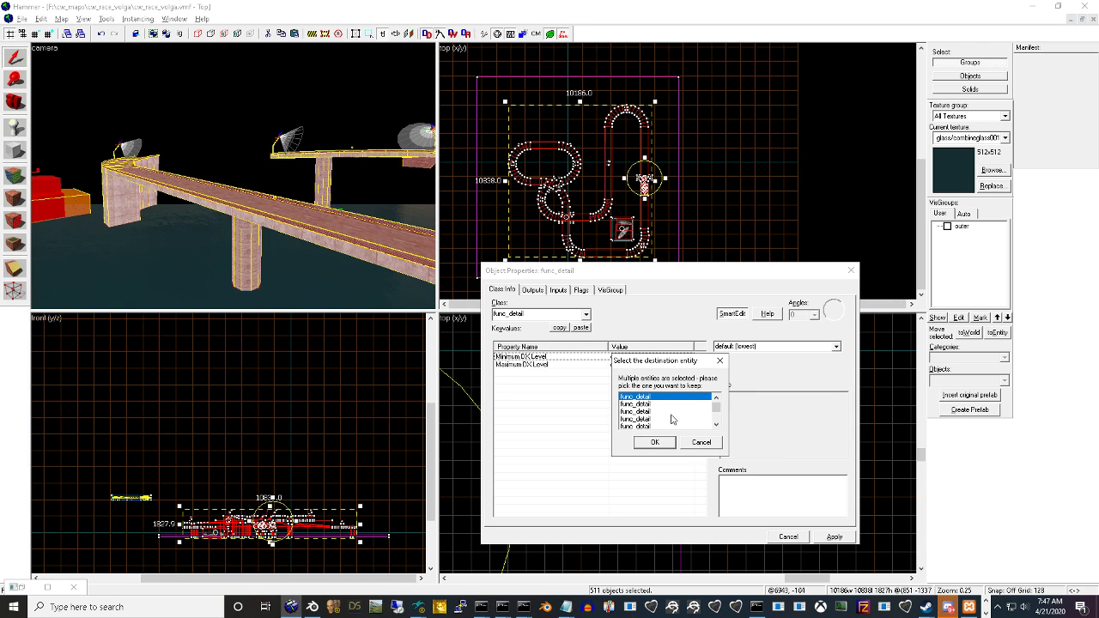
mouse_move(717, 399)
left_mouse_down()
mouse_move(719, 434)
mouse_move(724, 409)
left_mouse_up()
left_click(716, 424)
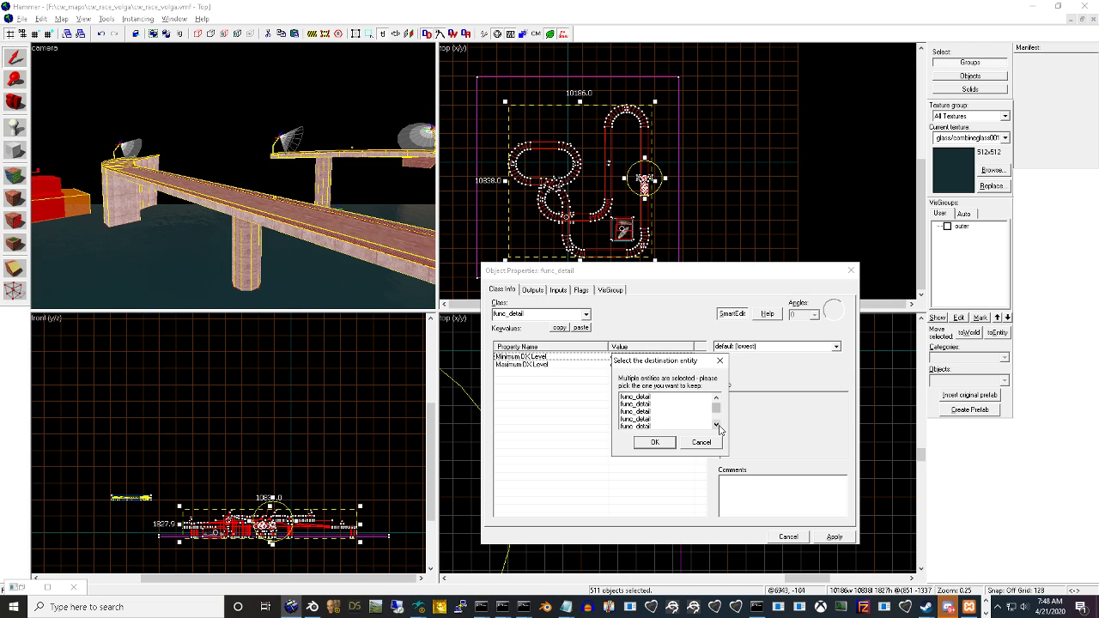
key("Return")
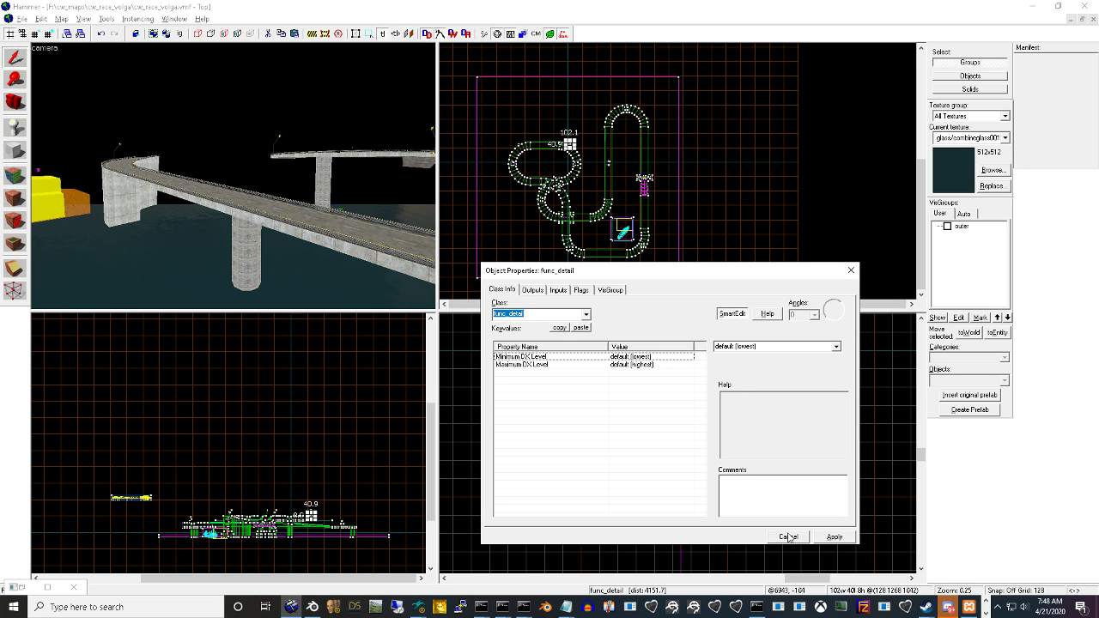
left_click(788, 536)
Check the entity properties of the long straight bridge section, and box-select the whole race track in the front view
left_click(351, 252)
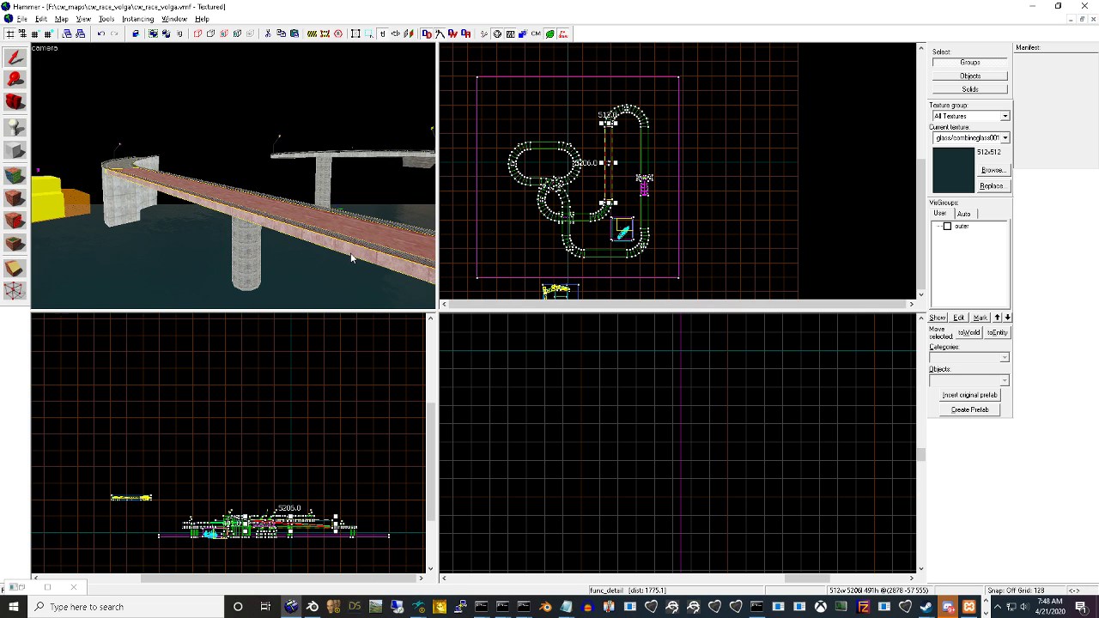
key("alt+Return")
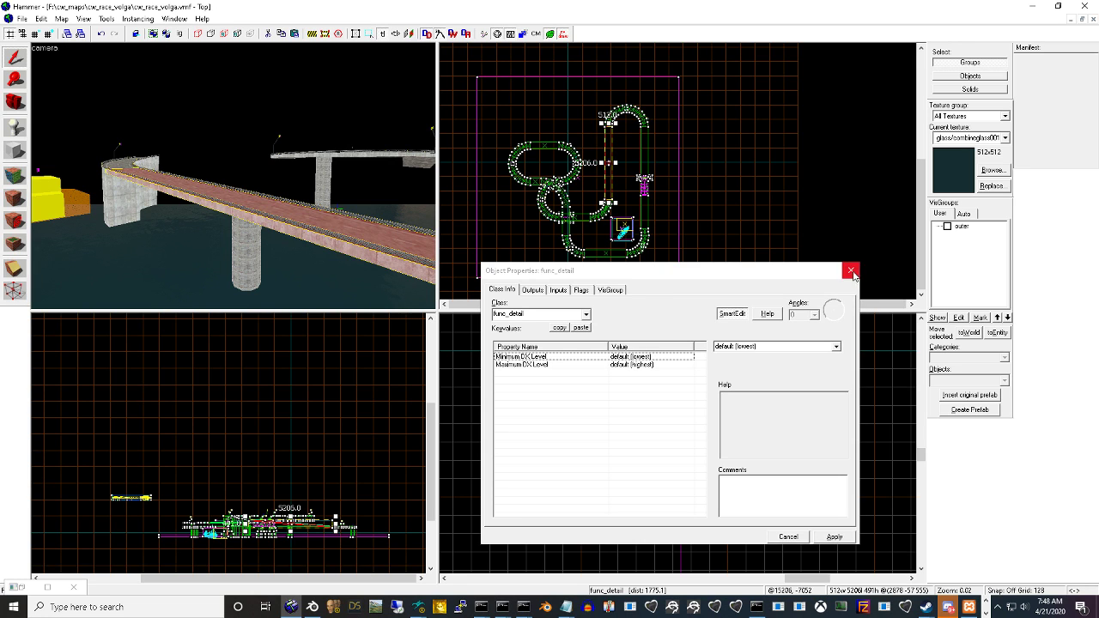
left_click(851, 269)
left_click_drag(173, 486, 372, 536)
key("Return")
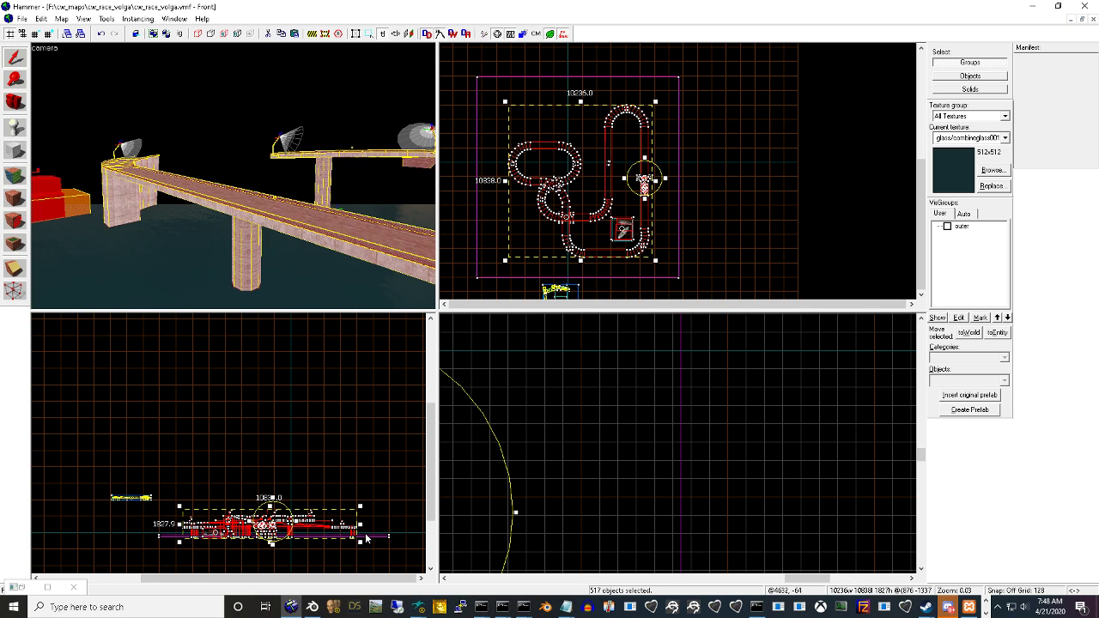
Try pasting 10 copies of the track offset along Y, and undo the paste
key("ctrl+shift+v")
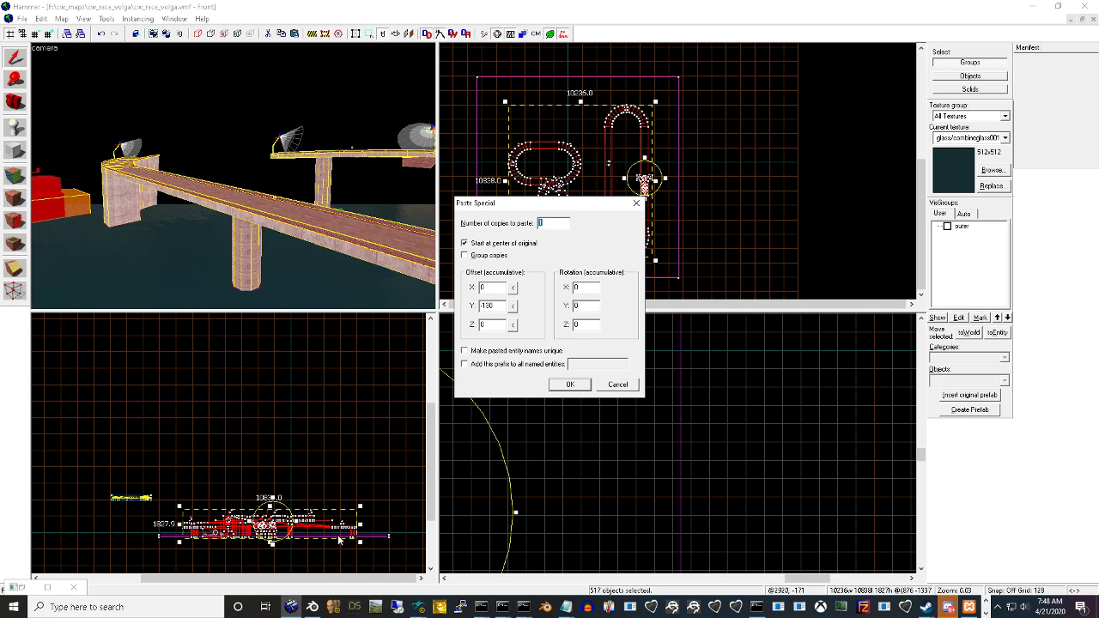
double_click(499, 306)
type("18")
key("Return")
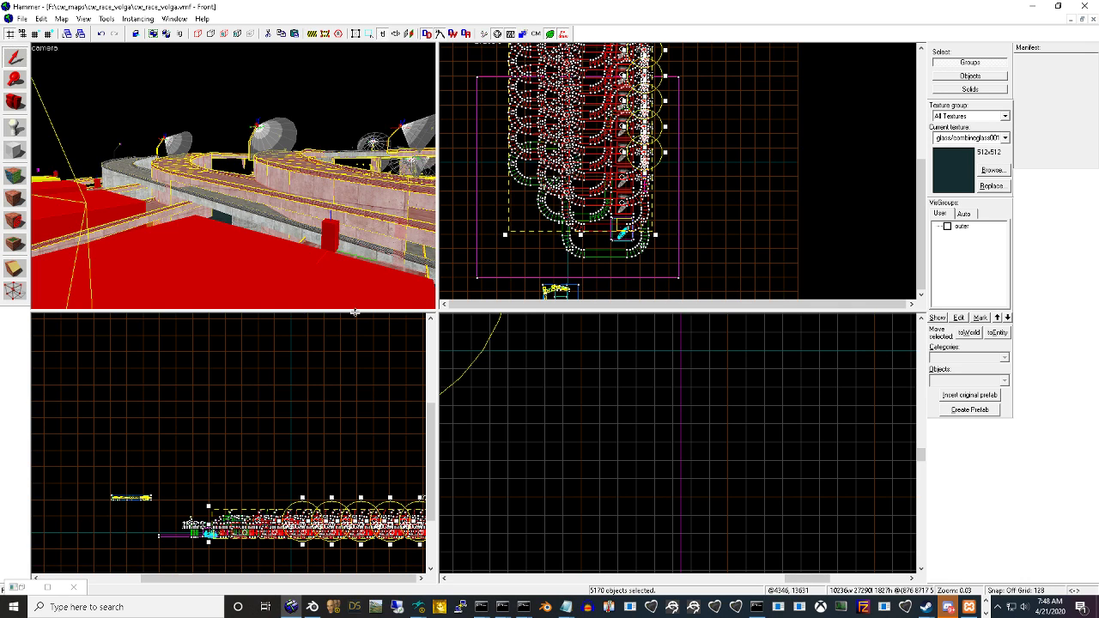
key("ctrl+z")
Paste 10 copies of the track with a Y offset of 0 and a Z offset of 1828
key("ctrl+shift+v")
double_click(491, 306)
key("BackSpace")
type("0")
left_click(512, 306)
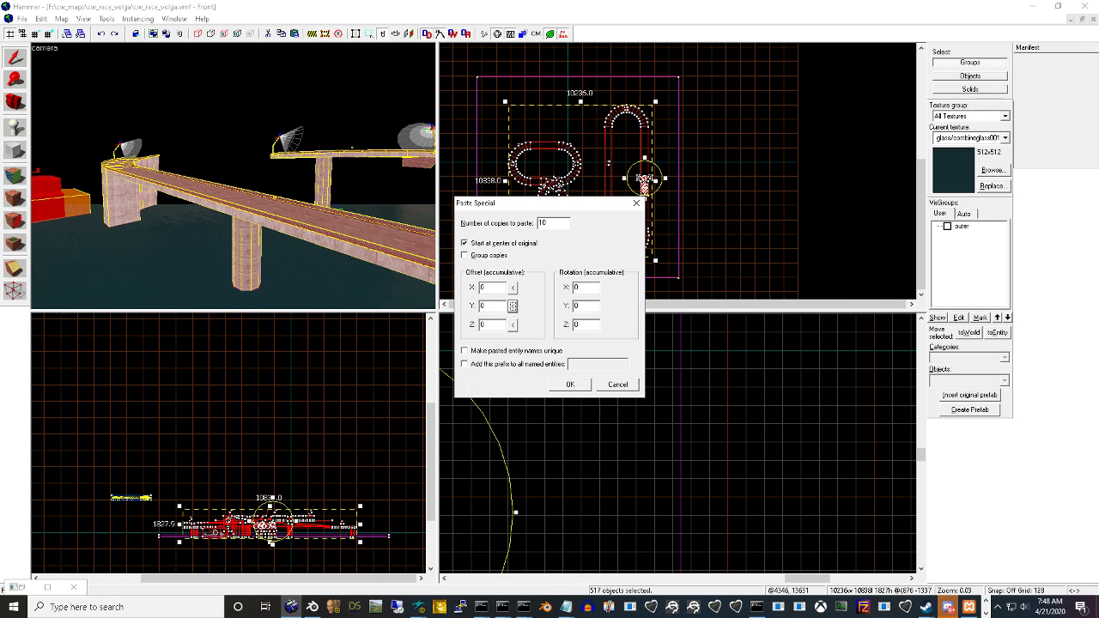
double_click(485, 324)
left_click(560, 385)
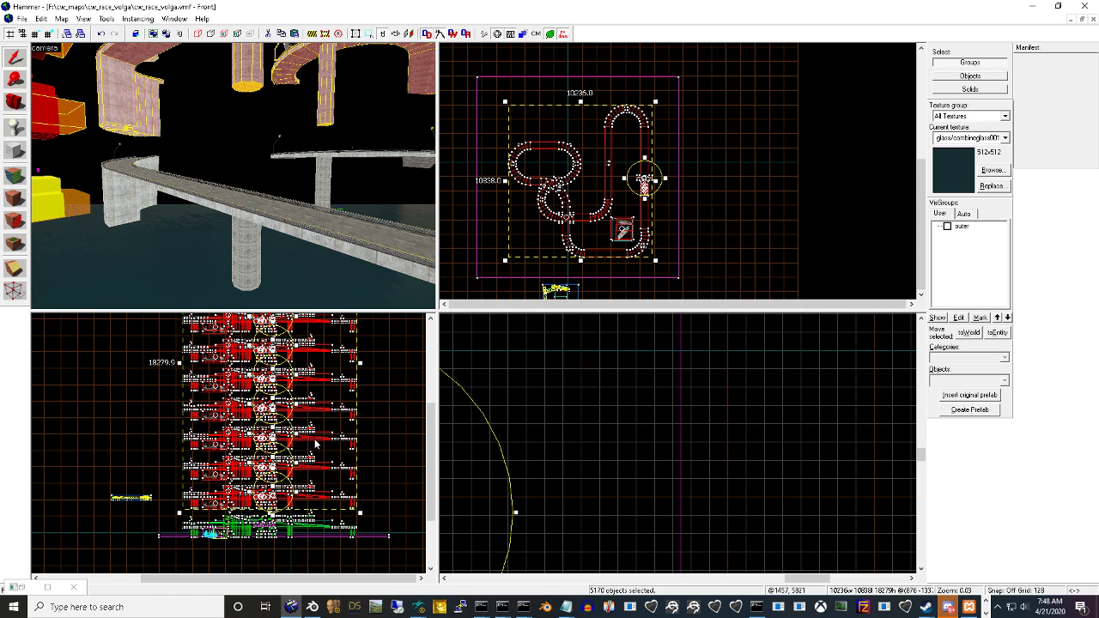
scroll(325, 526, "up", 2)
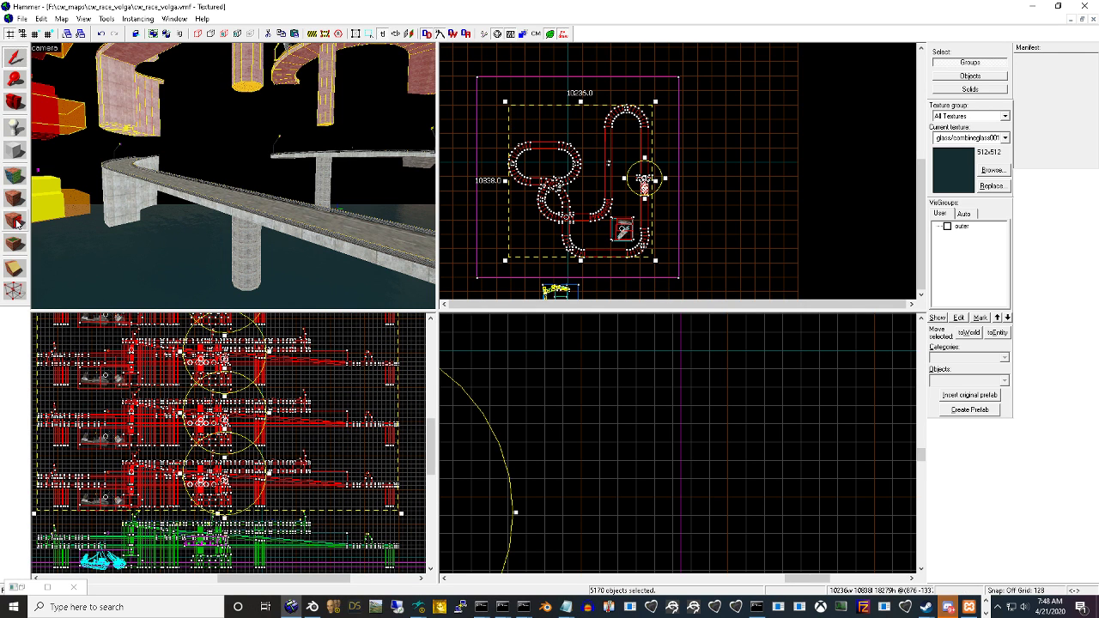
Examine the vertically stacked track copies in the camera view and undo the paste
left_click(15, 101)
key("z")
key("w")
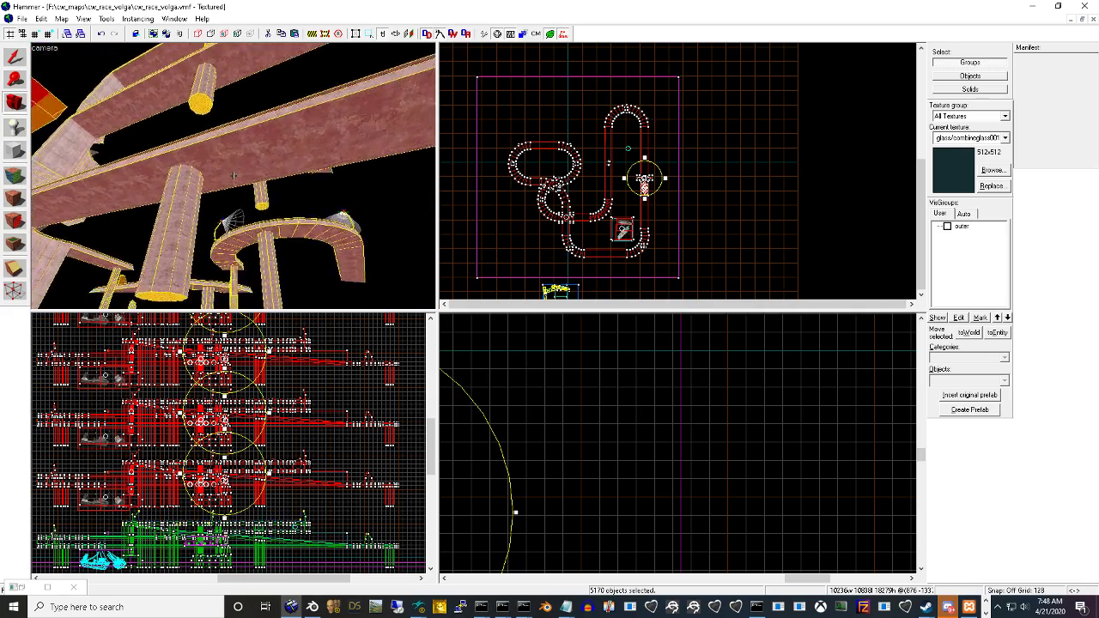
key("w")
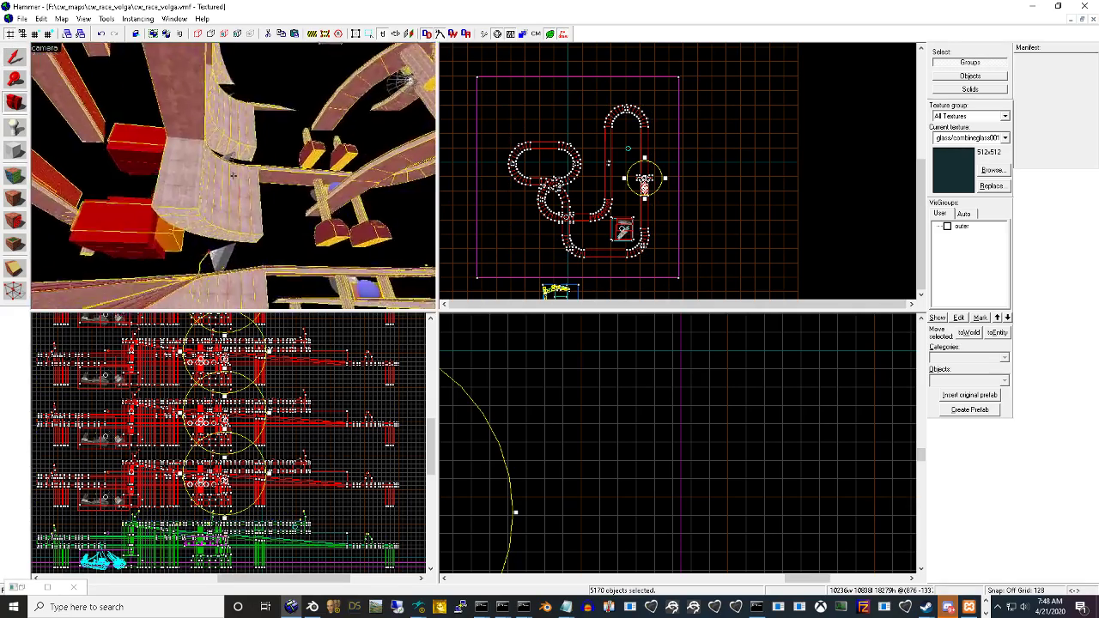
left_click_drag(233, 175, 233, 176)
key("ctrl+z")
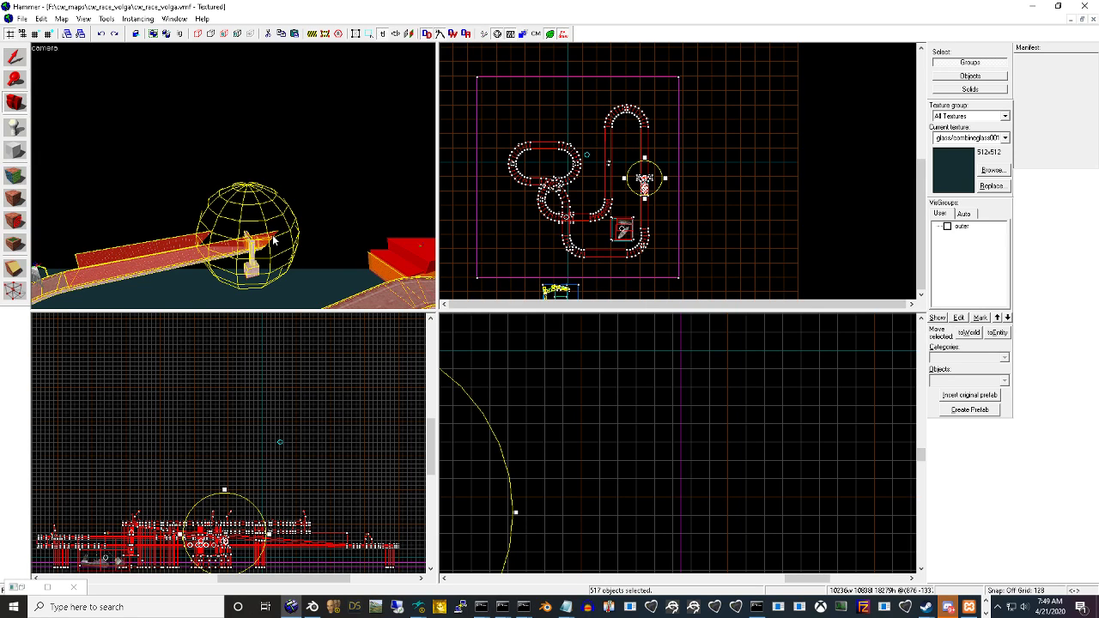
Paste 10 copies of the track with a Z offset of 909 and a Z rotation of 90
key("ctrl+shift+v")
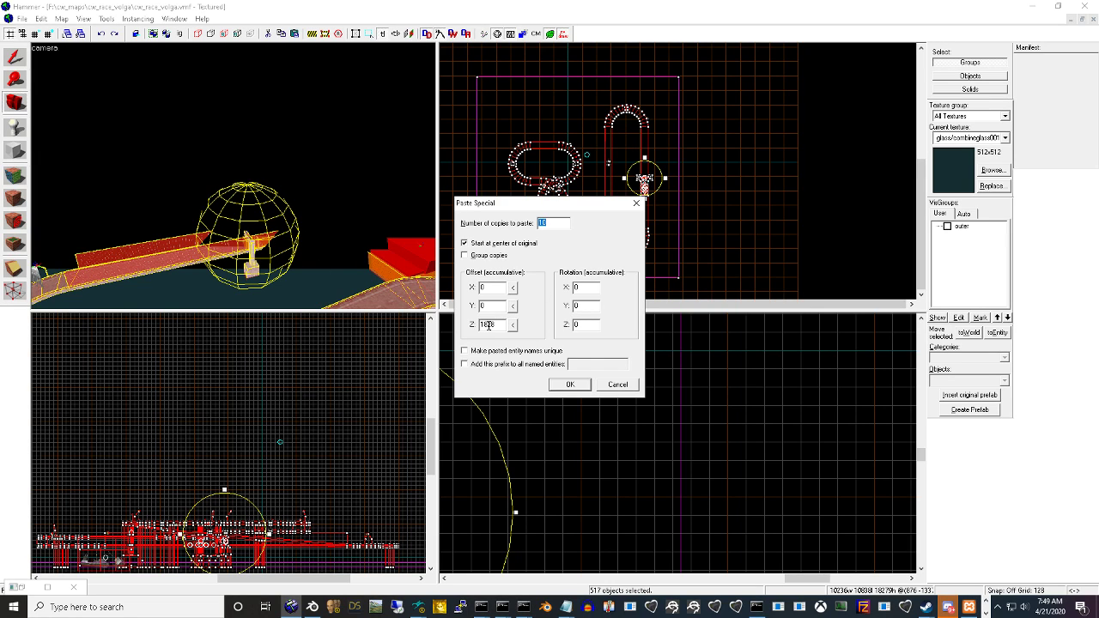
double_click(484, 325)
type("565")
left_click(569, 384)
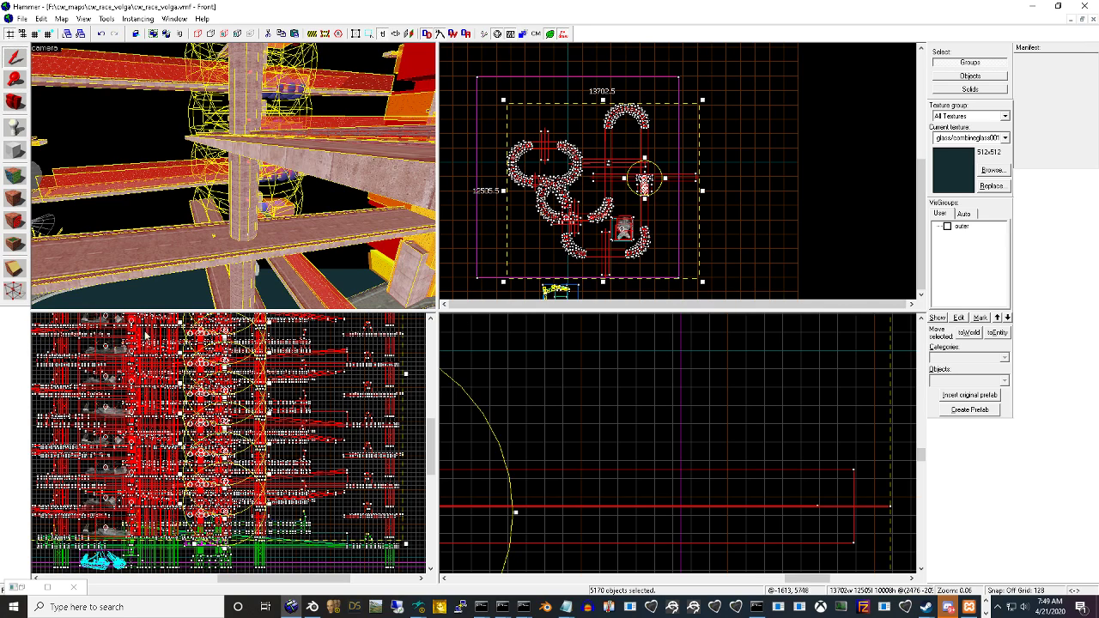
Examine from within the stack how the rotated track copies intersect with the pillars and bridges
left_click(17, 104)
left_click_drag(78, 162, 36, 158)
key("w")
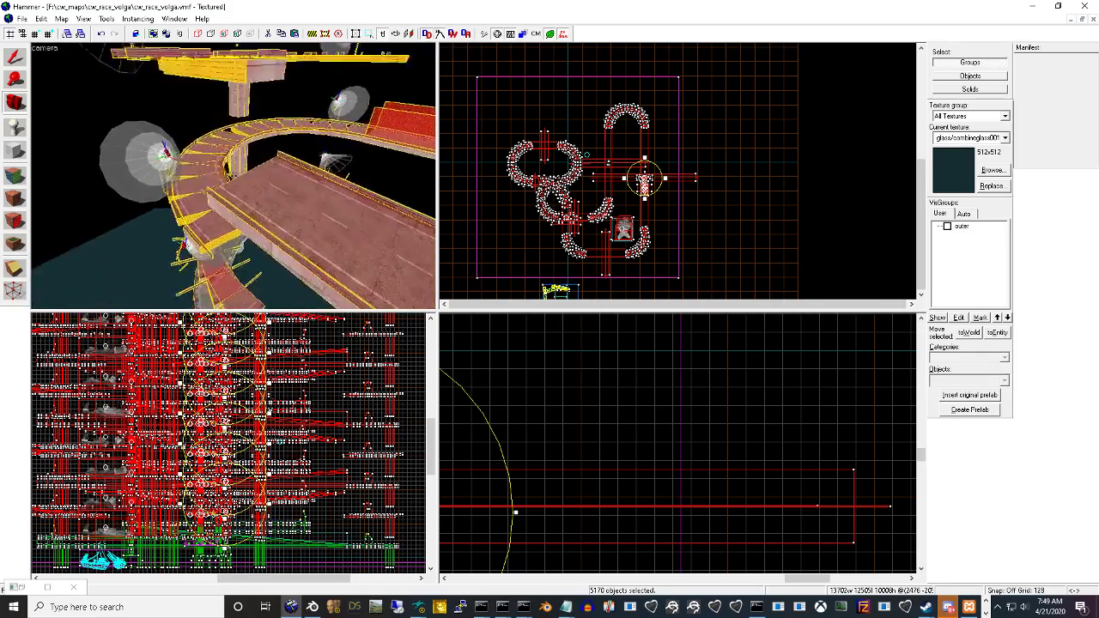
key("w")
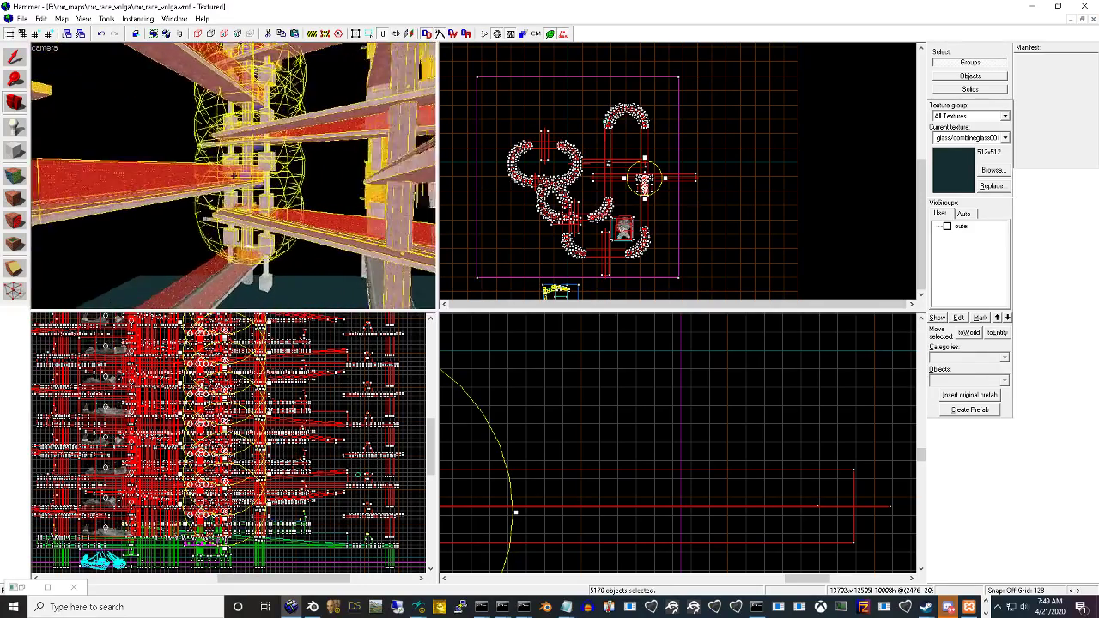
key("w")
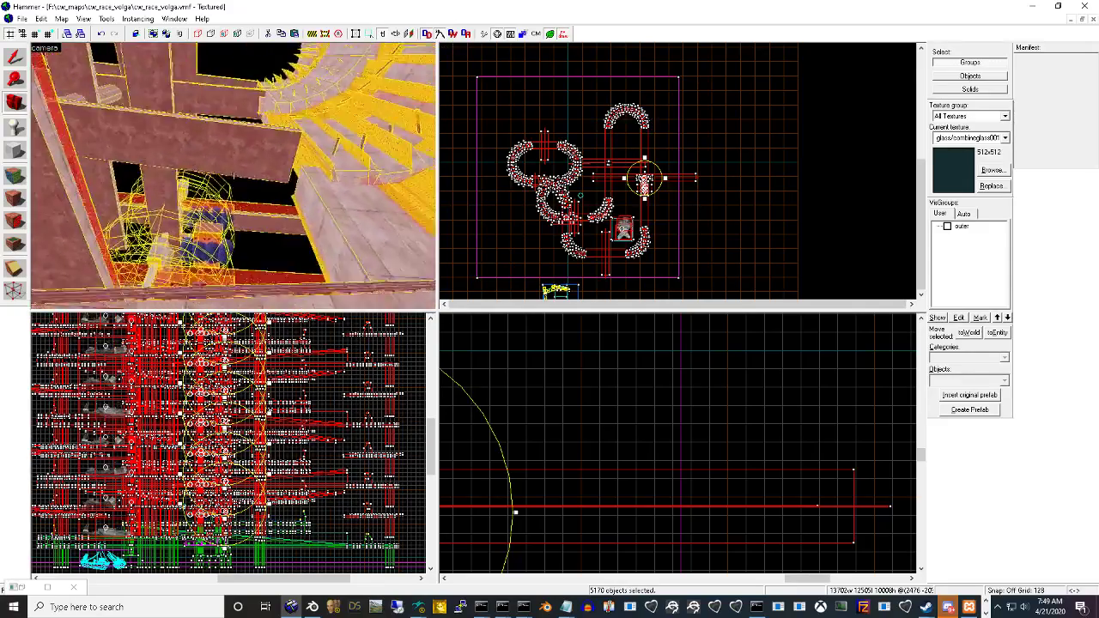
key("w")
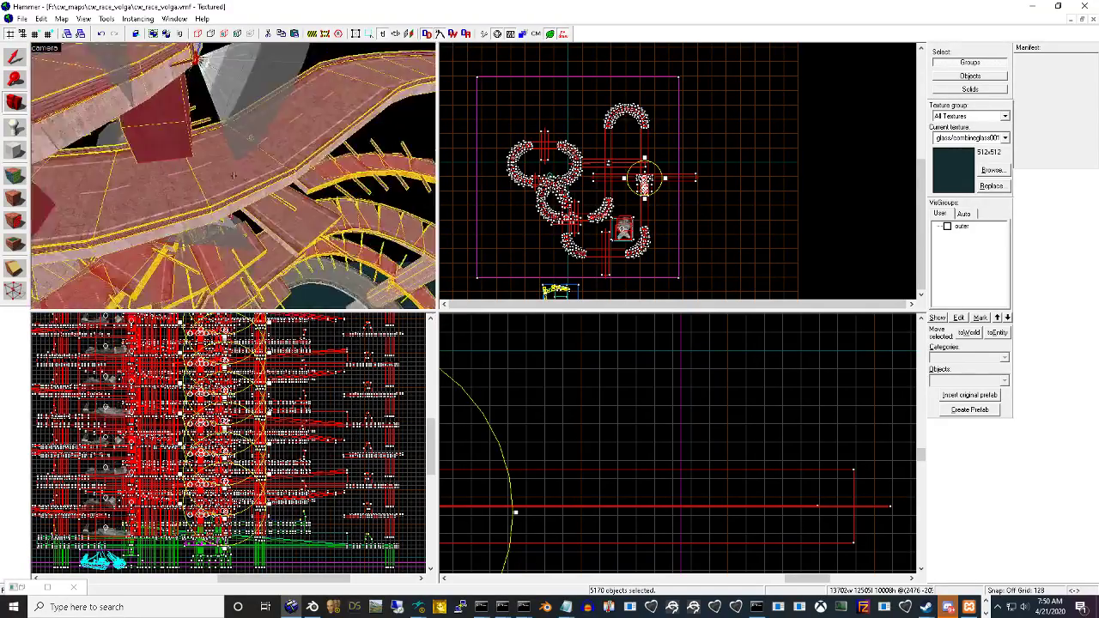
key("s")
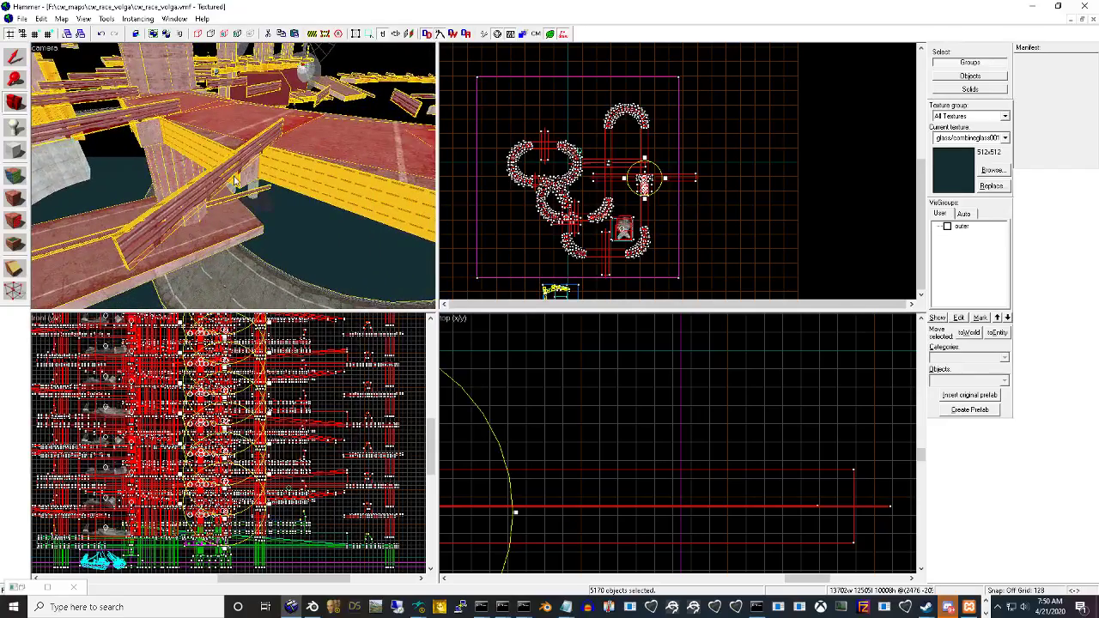
Examine the full height of the rotated track stack in the front view and its curved levels in the camera view
scroll(233, 441, "down", 6)
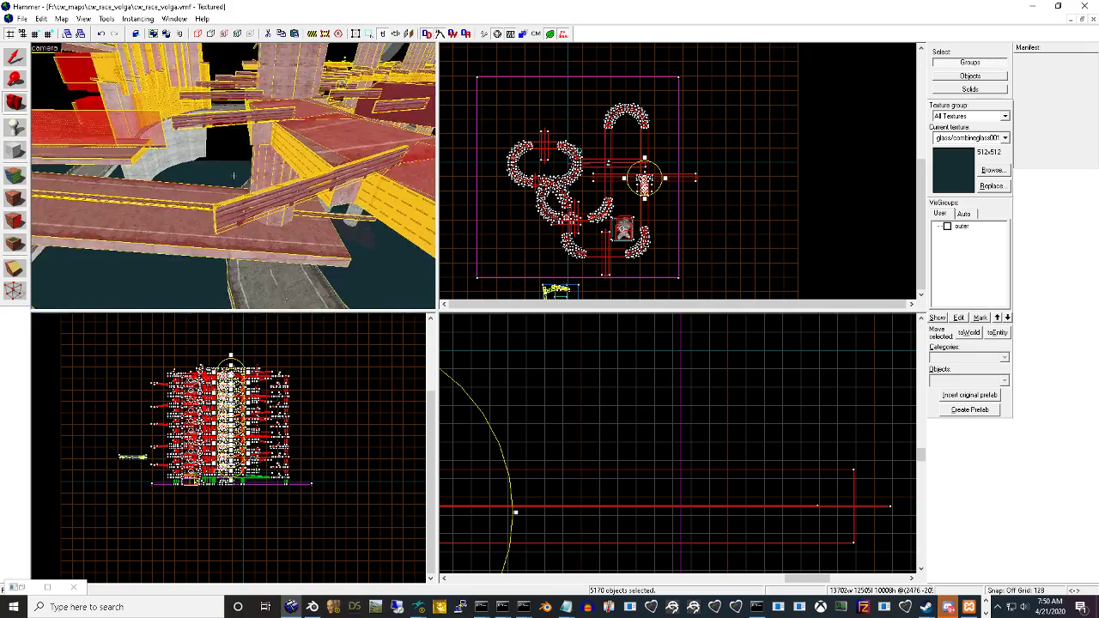
key("s")
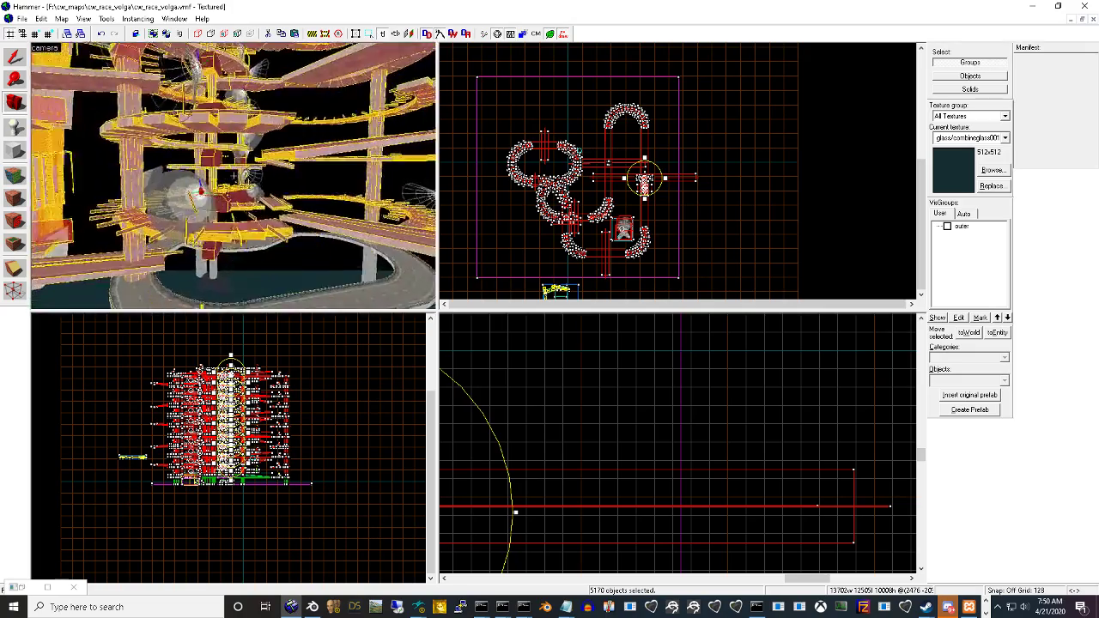
key("w")
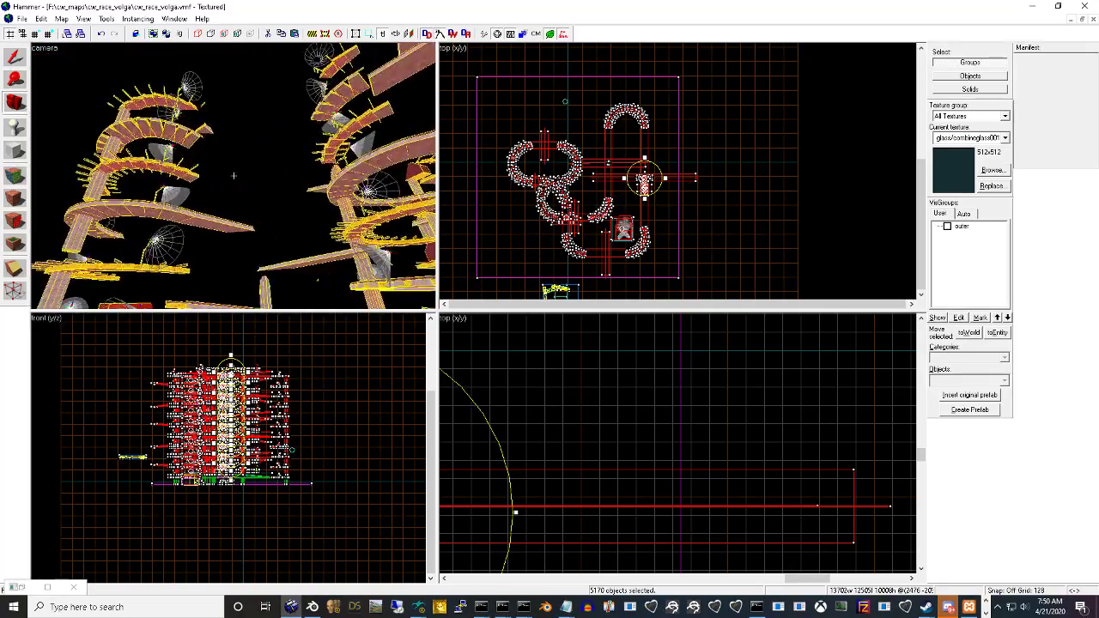
key("w")
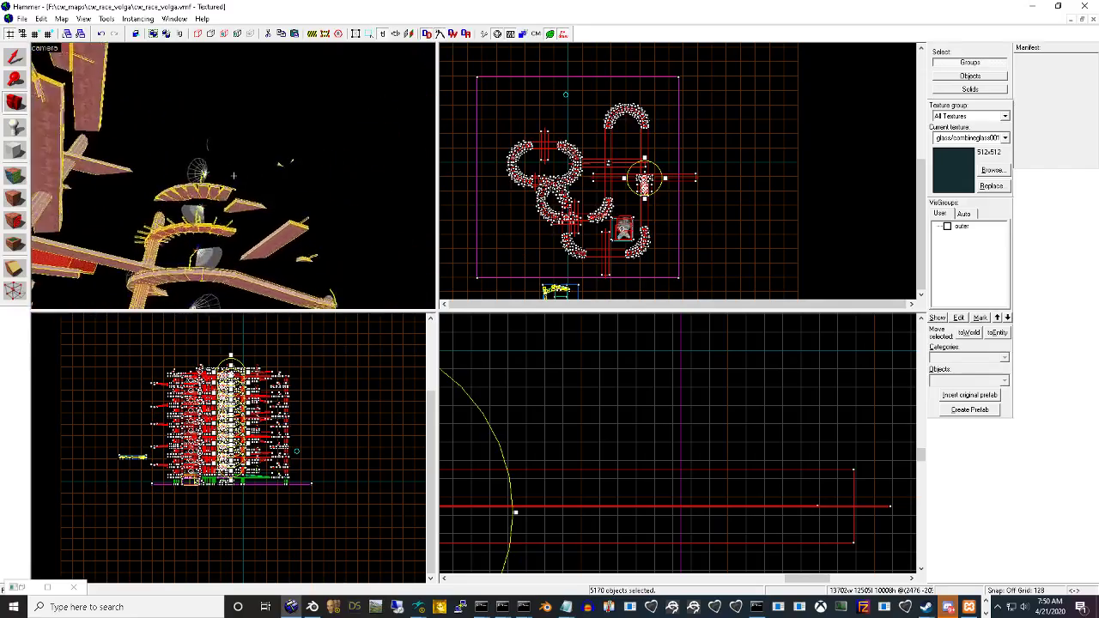
key("w")
key("w")
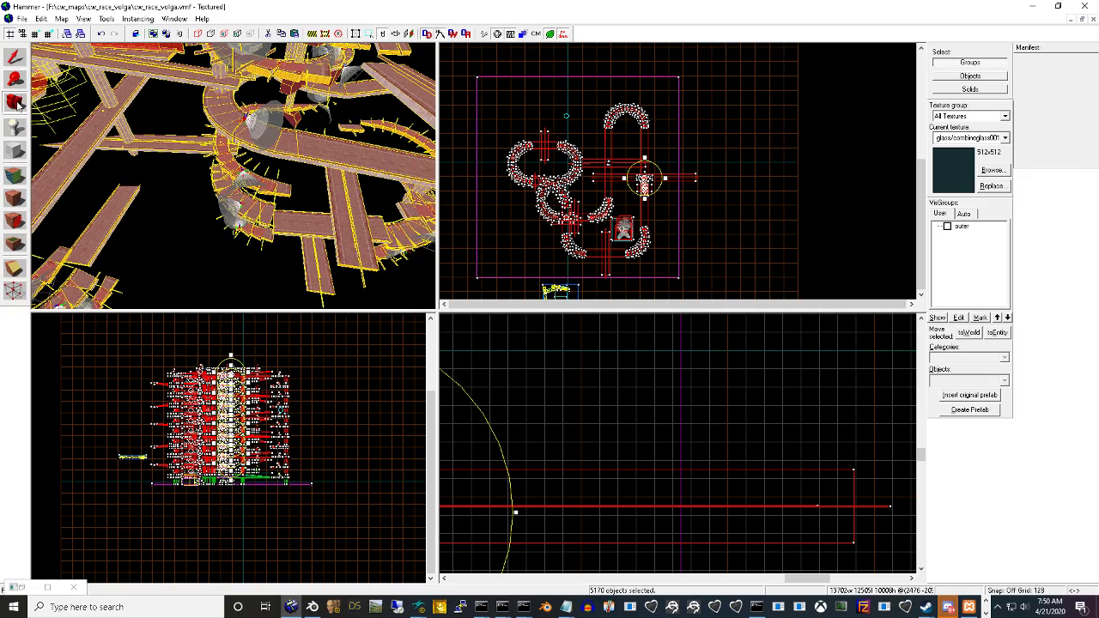
key("w")
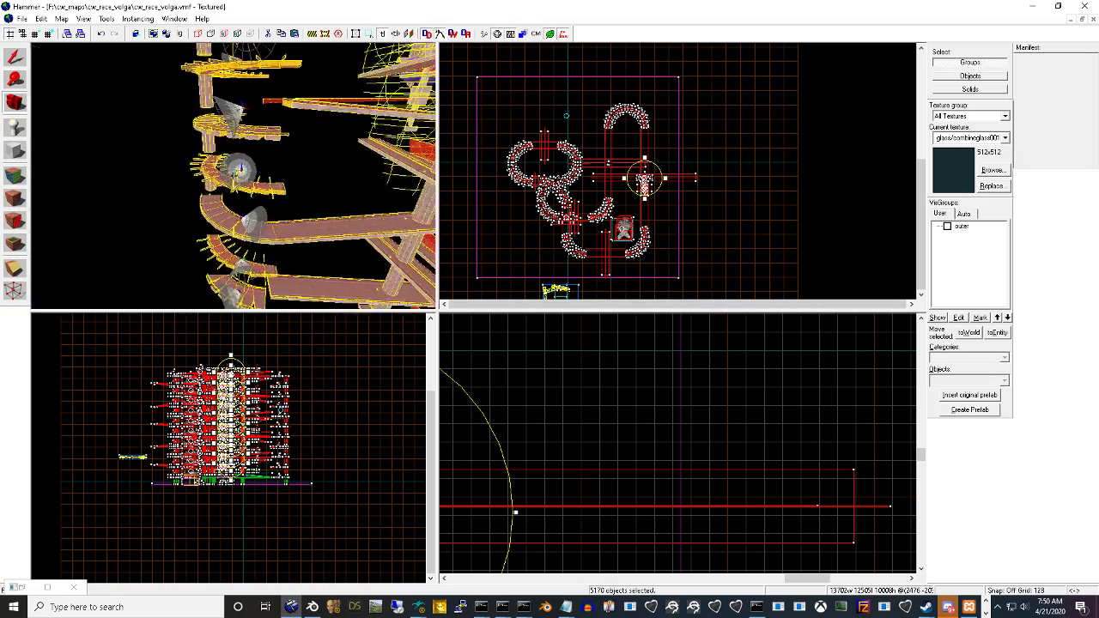
key("w")
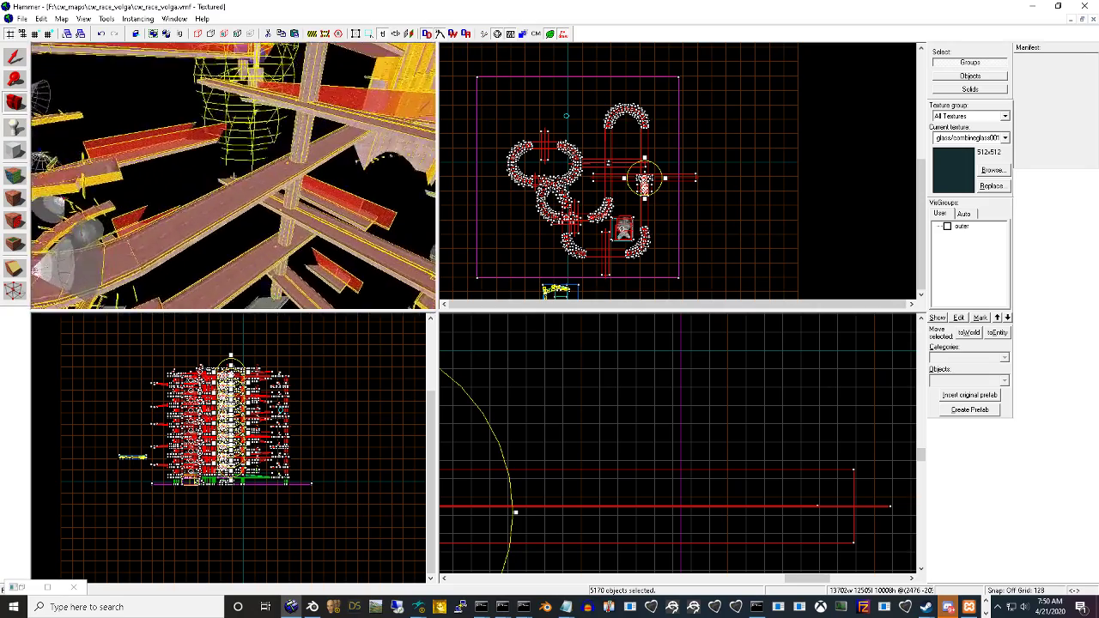
key("w")
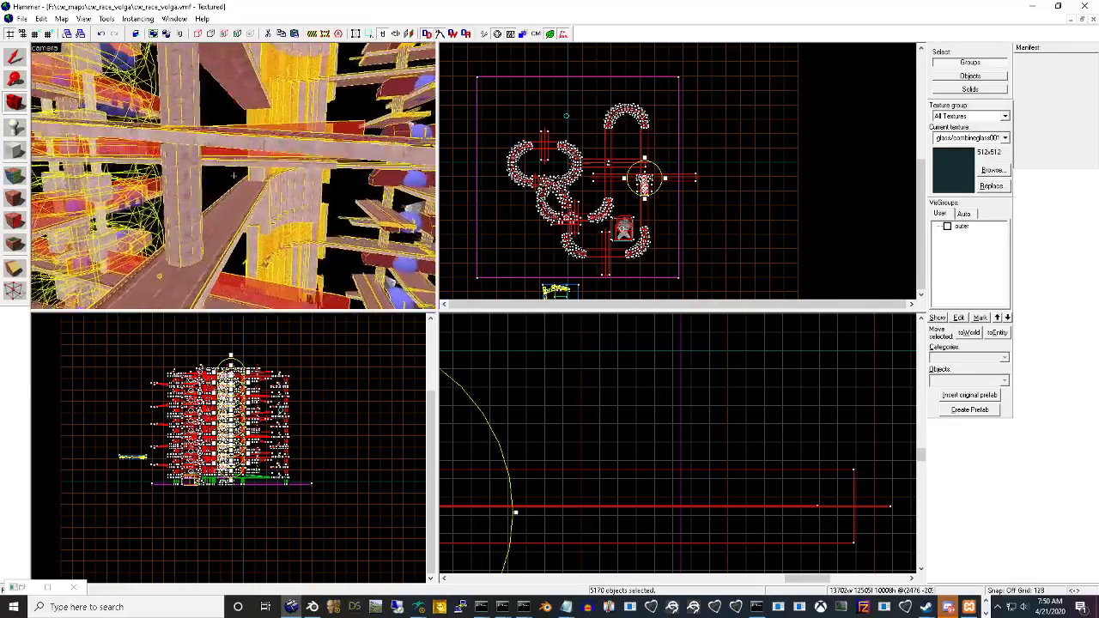
key("w")
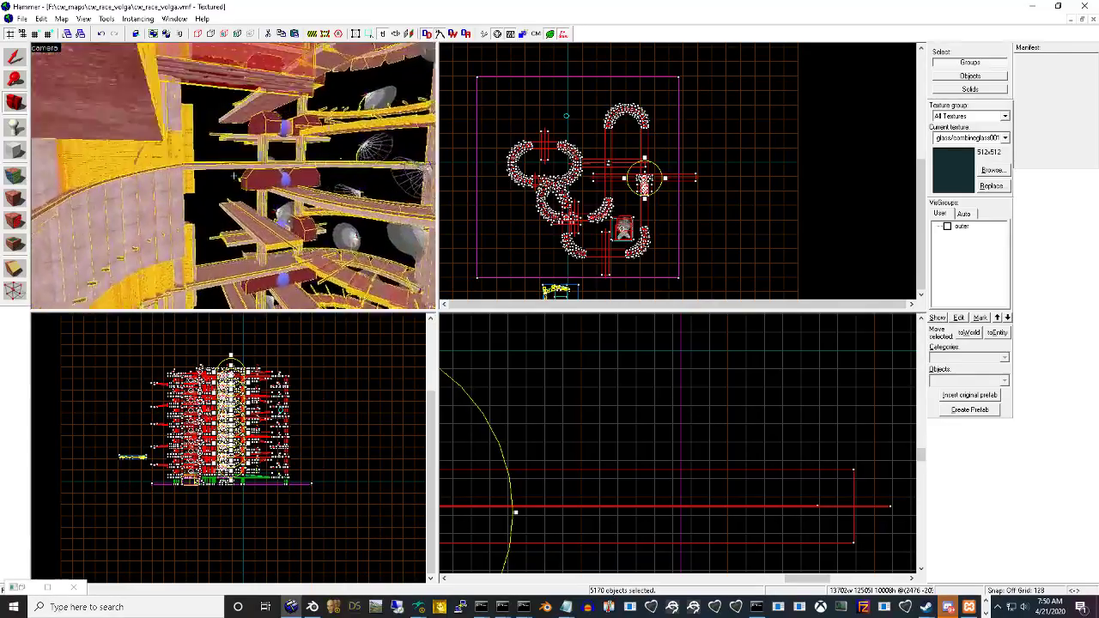
key("w")
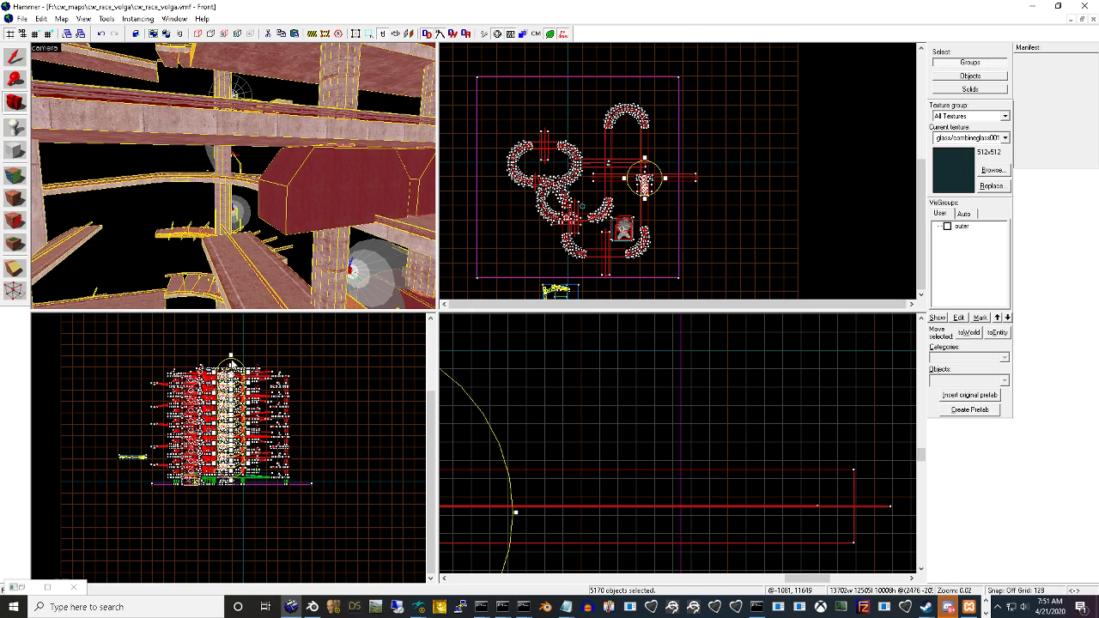
Undo the ten-copy paste and paste 4 track copies with a Z offset of 909 and a Z rotation of 90
key("ctrl+z")
key("ctrl+shift+v")
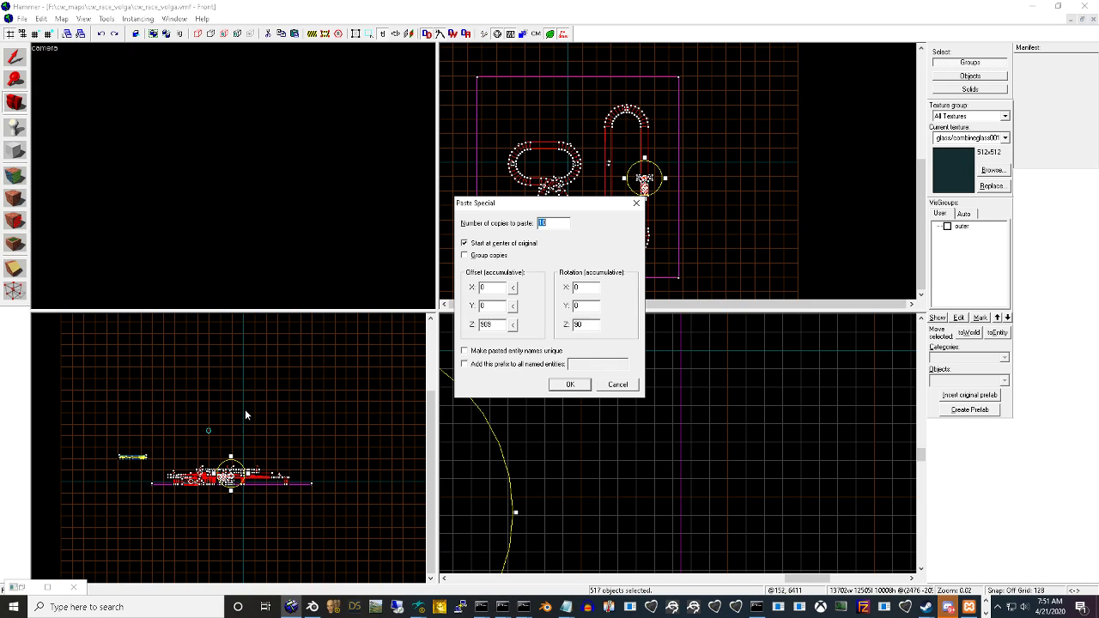
type("3")
double_click(557, 225)
left_click(570, 385)
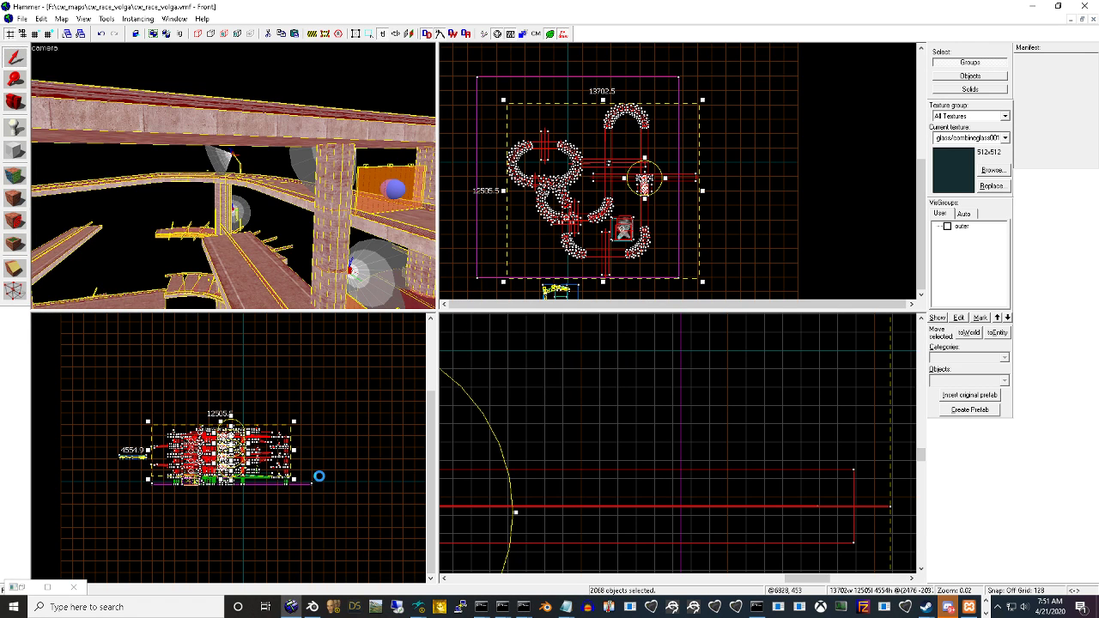
Set up a special paste of 1 copy with a Z offset of 1828 and a Z rotation of 0
key("ctrl+shift+v")
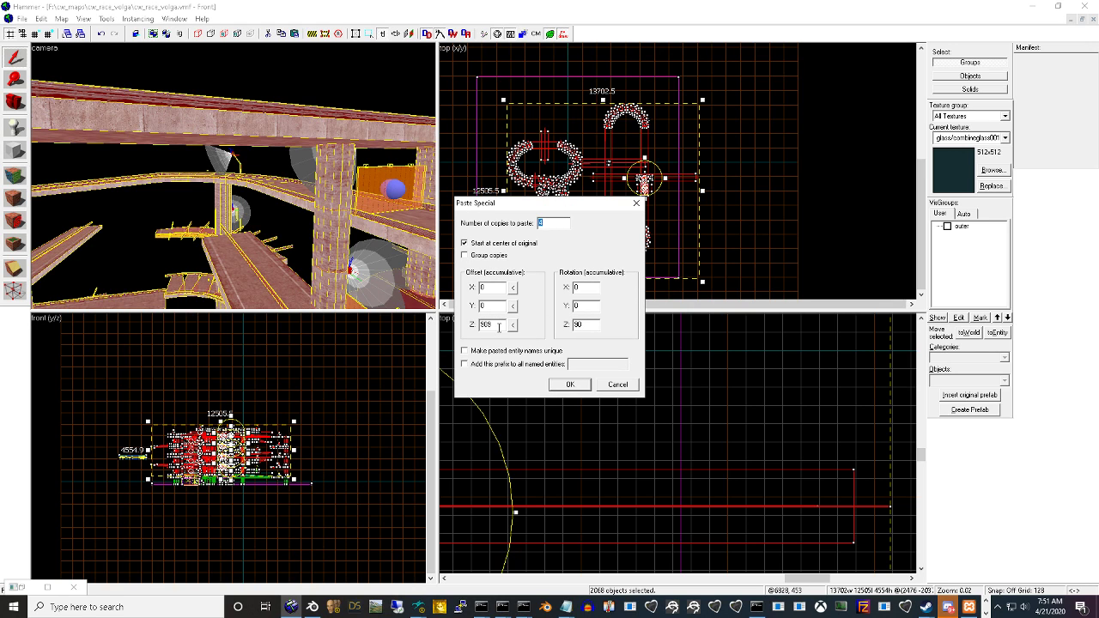
type("4")
double_click(588, 324)
type("0")
double_click(542, 222)
type("1")
double_click(496, 324)
type("18")
Switch to the Calculator app
left_click(121, 606)
type("calc")
key("Return")
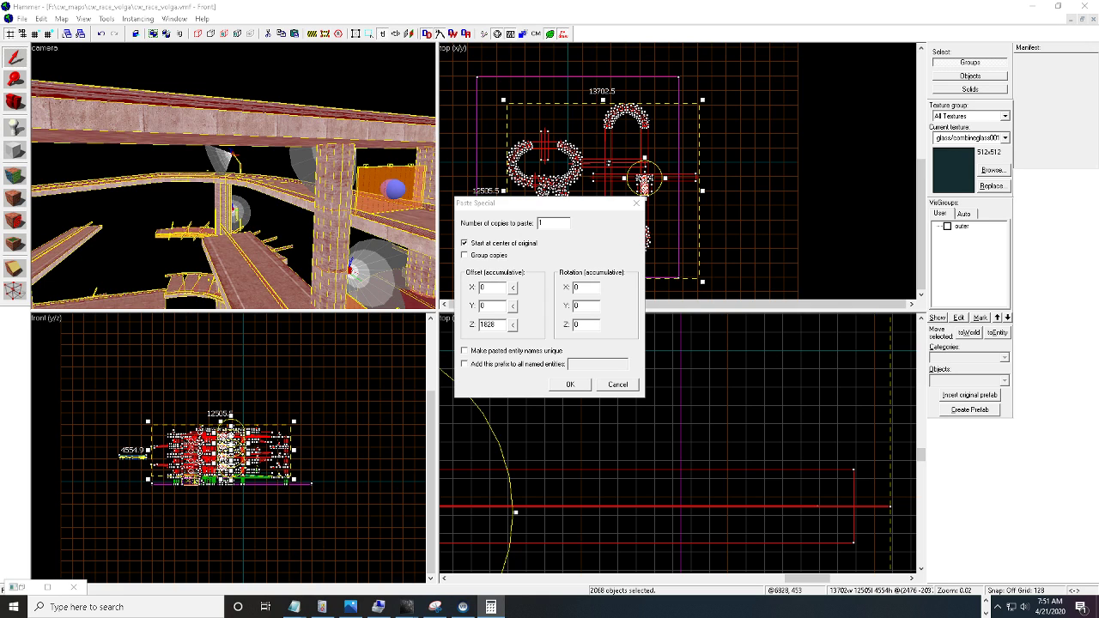
Try pasting one copy of the selected track stack with a Z offset of 7312, and undo the paste
double_click(491, 324)
type("?7,312?")
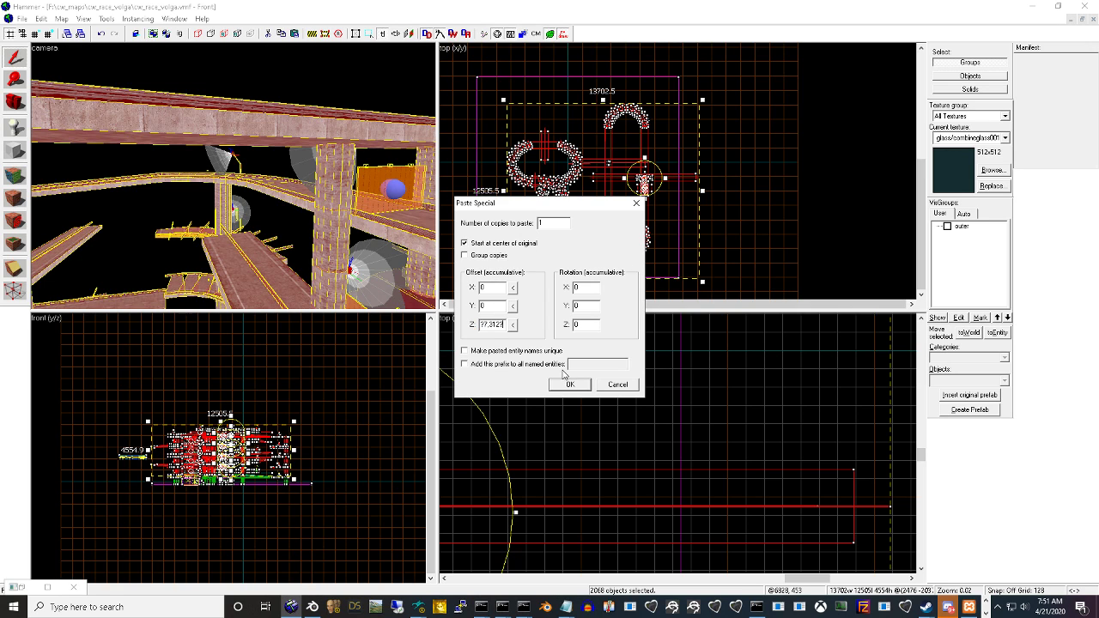
key("BackSpace")
key("Right")
key("Delete")
key("Right")
key("Return")
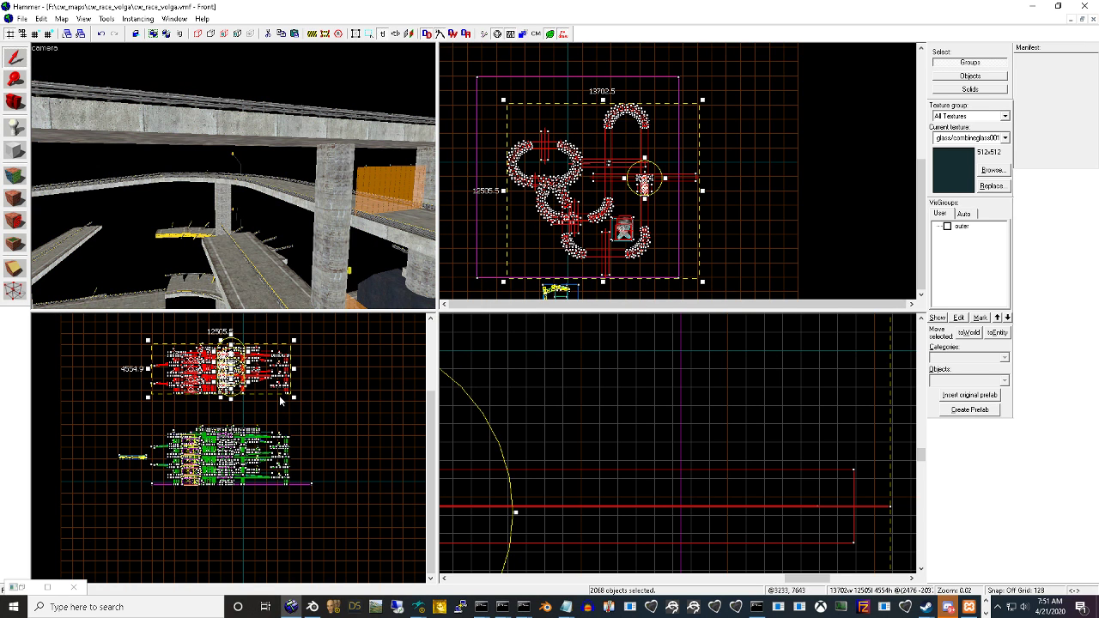
key("ctrl+z")
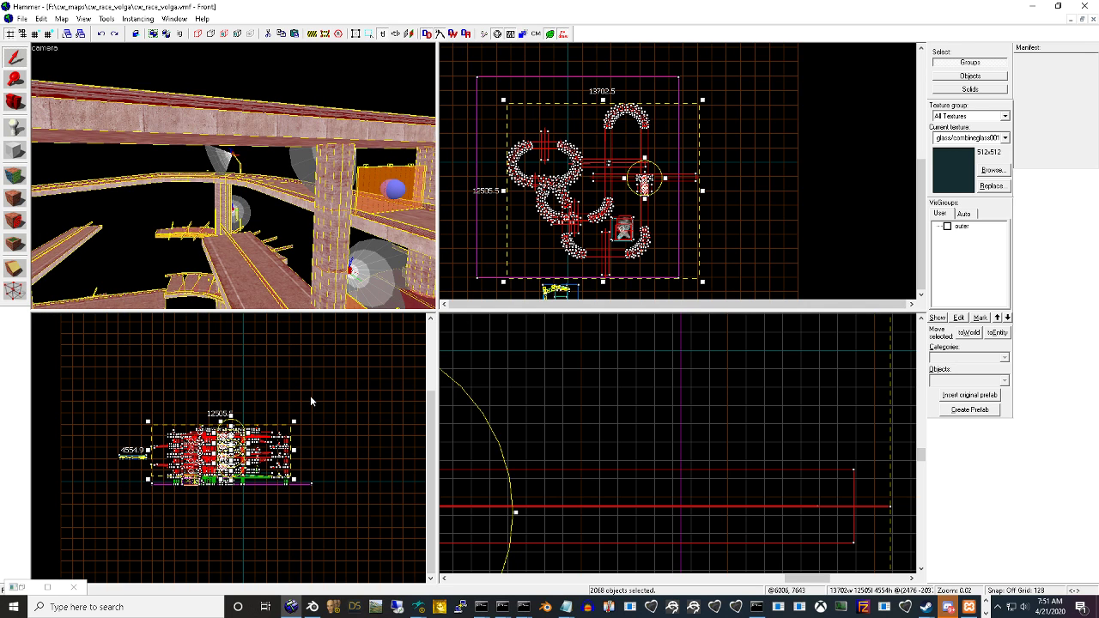
Try to box-select the lowest track level in the front view, and restore the selection of the stacked copies
scroll(212, 502, "up", 3)
scroll(260, 503, "up", 4)
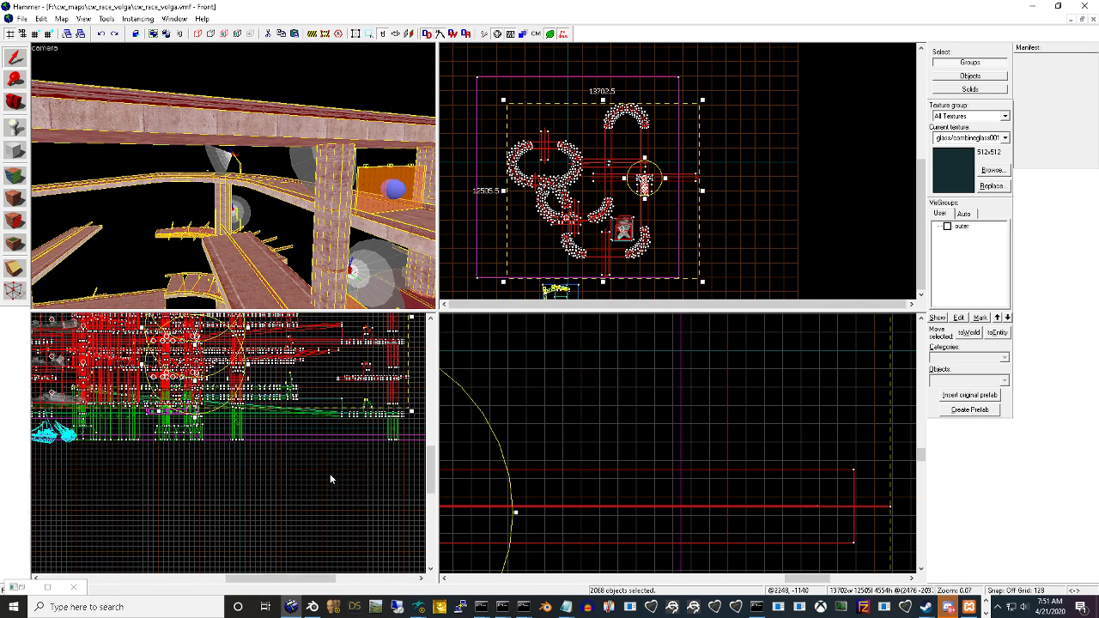
scroll(344, 456, "down", 2)
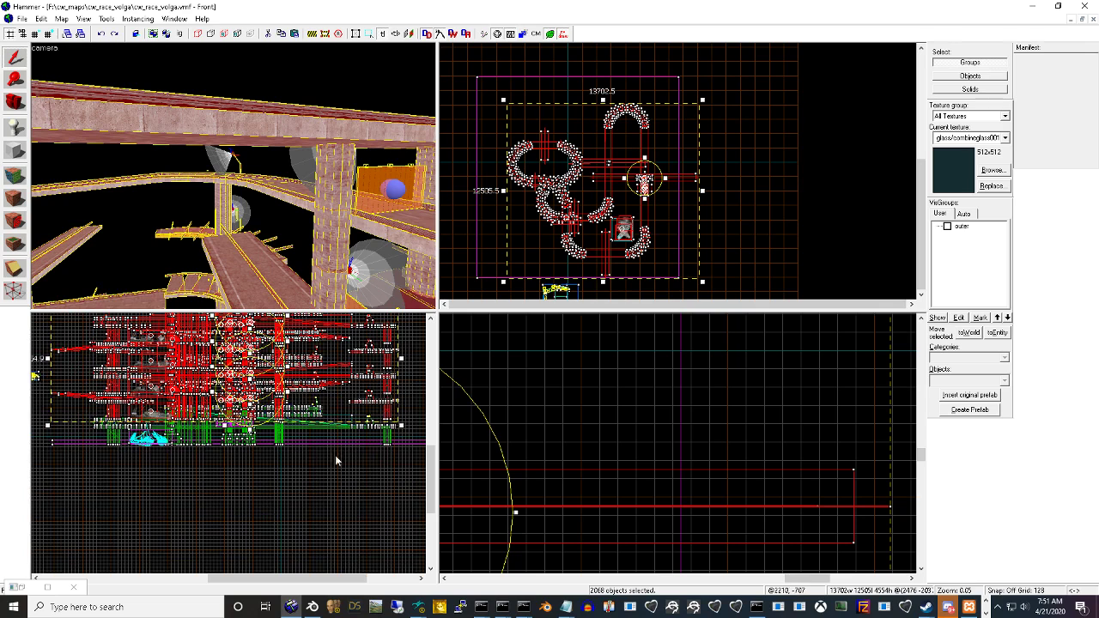
left_click(78, 429)
left_click_drag(90, 402, 398, 450)
key("Return")
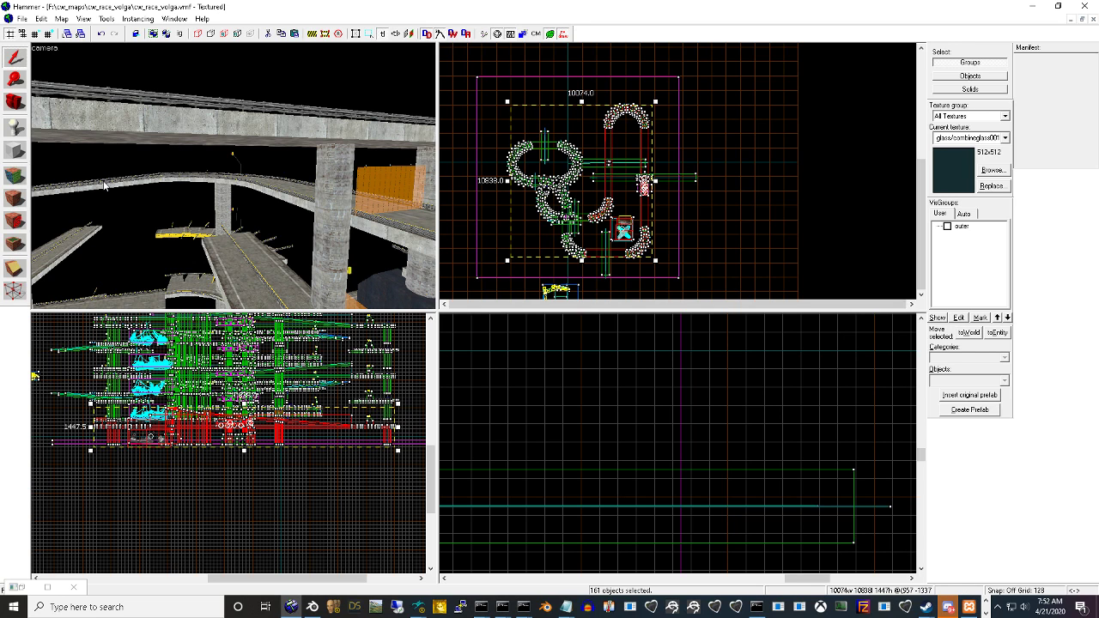
scroll(257, 432, "down", 1)
scroll(257, 432, "up", 2)
key("ctrl+a")
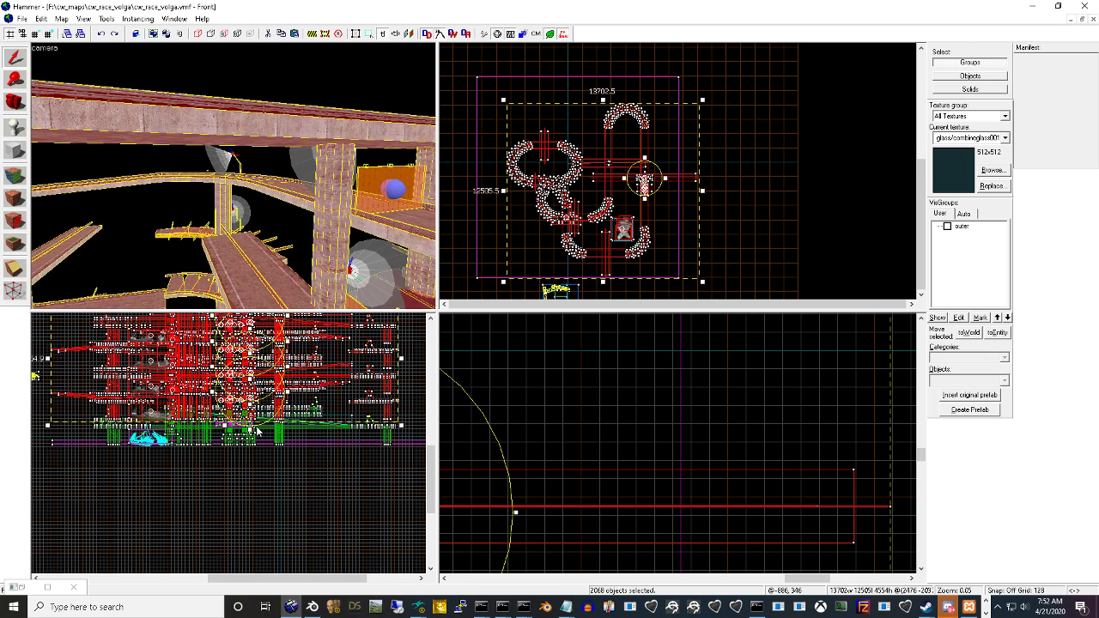
Assign the selected track copies to a new visgroup named new1 and hide that visgroup
right_click(253, 366)
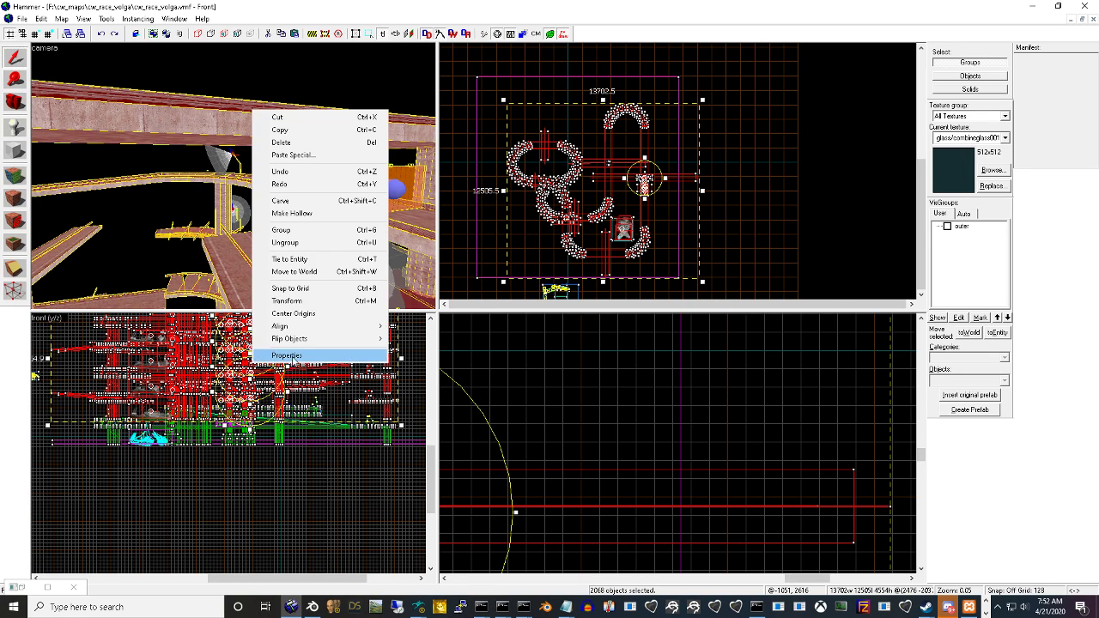
left_click(289, 356)
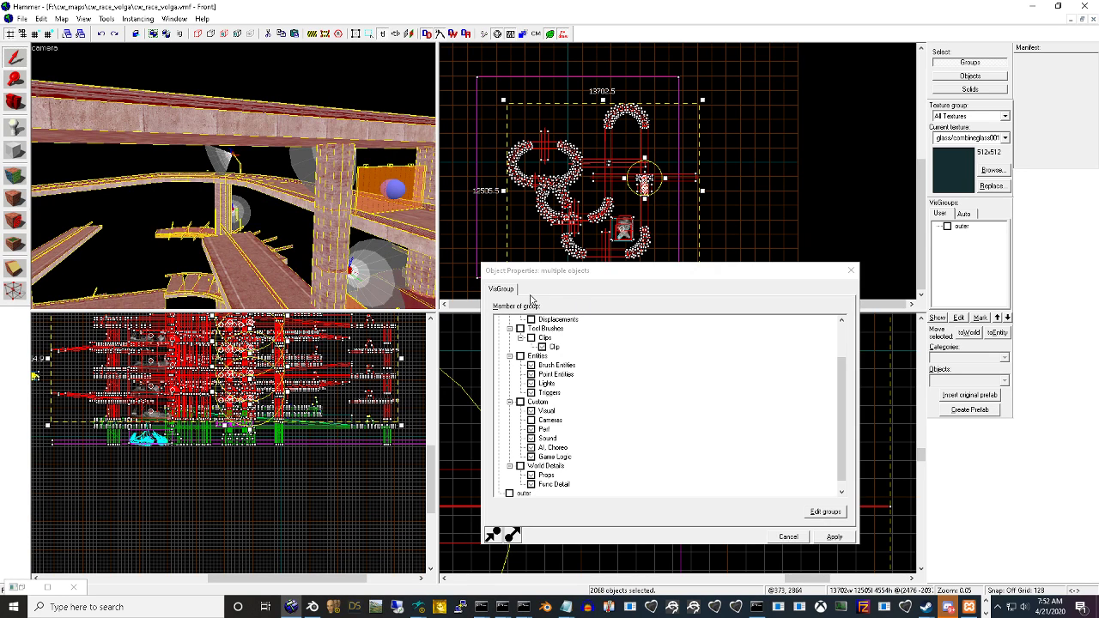
left_click(811, 513)
left_click(573, 499)
left_click_drag(750, 342, 728, 343)
type("1")
left_click(768, 500)
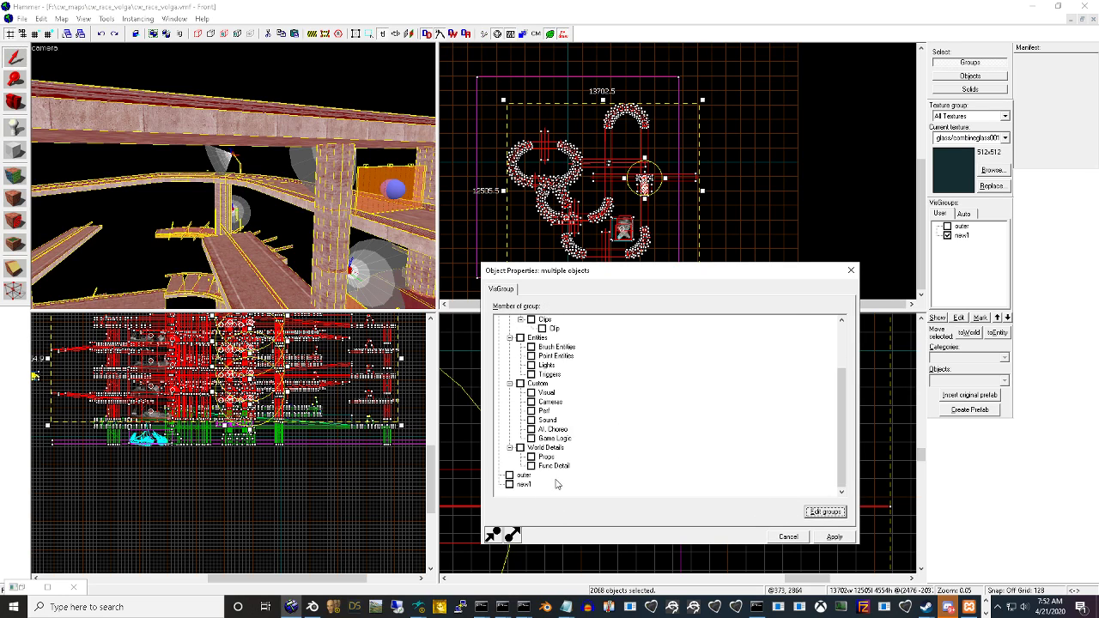
left_click(834, 536)
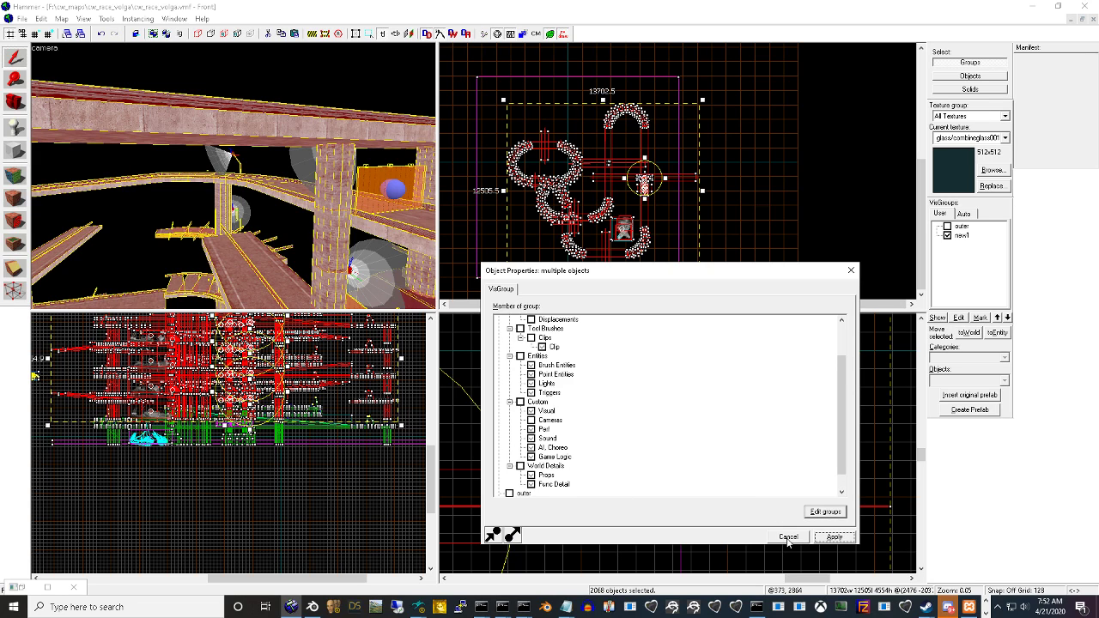
left_click(788, 539)
left_click(948, 235)
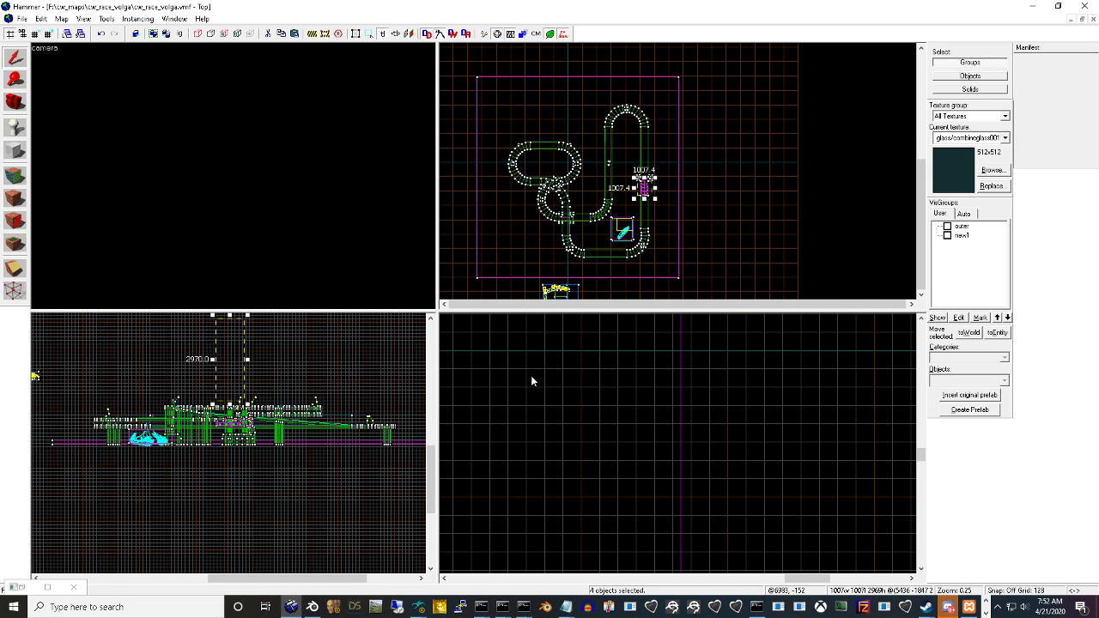
Try to box-select everything in the remaining track level in the front view
left_click_drag(82, 399, 418, 441)
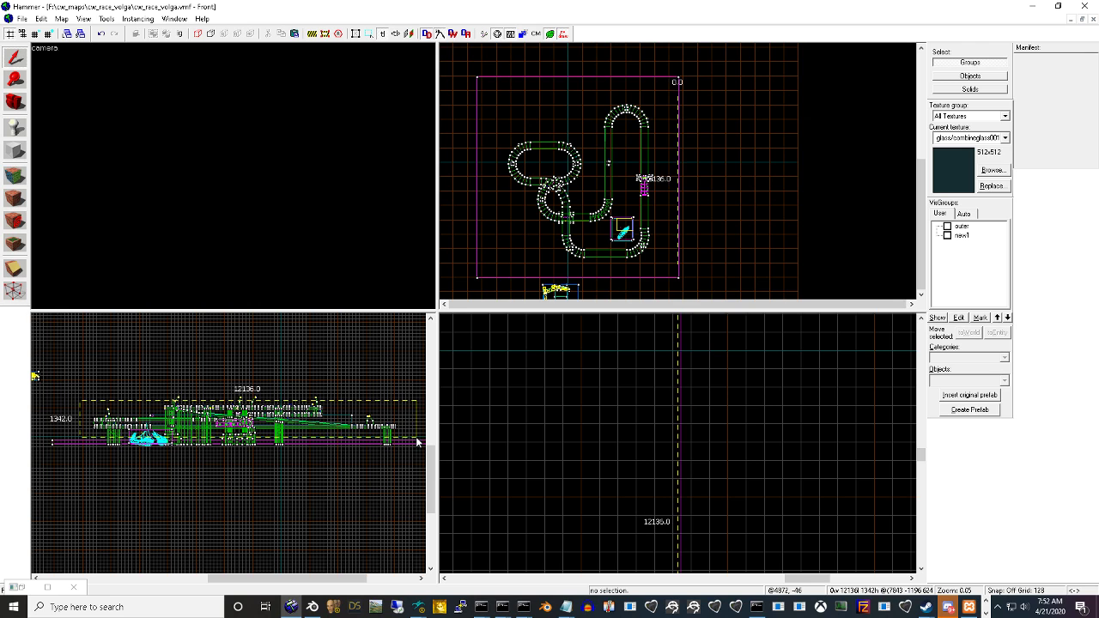
key("Return")
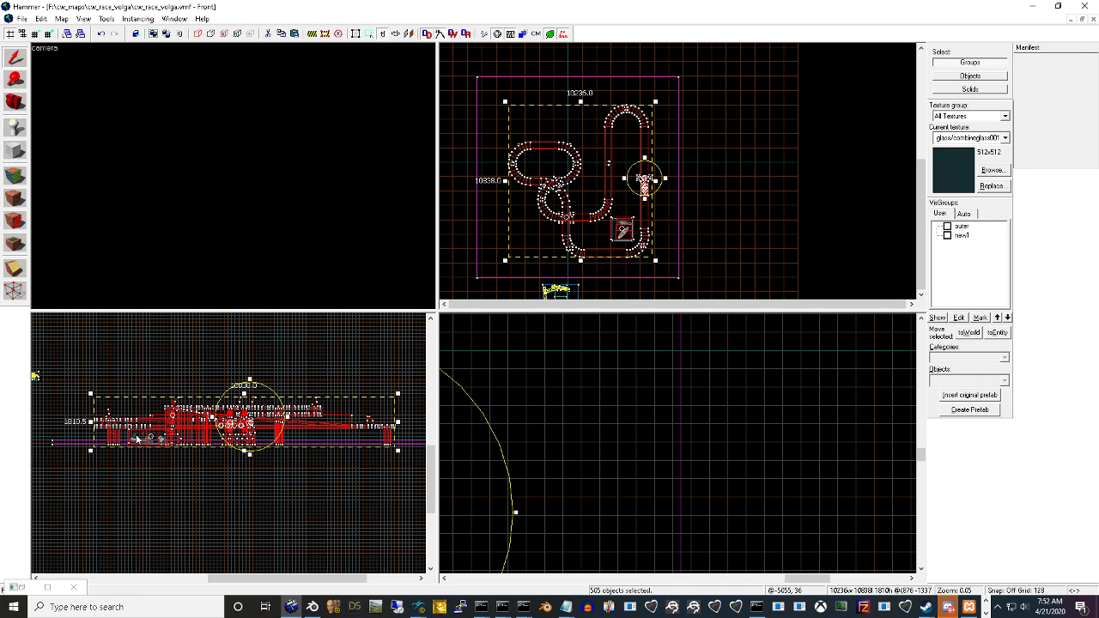
key("Escape")
left_click_drag(68, 368, 403, 437)
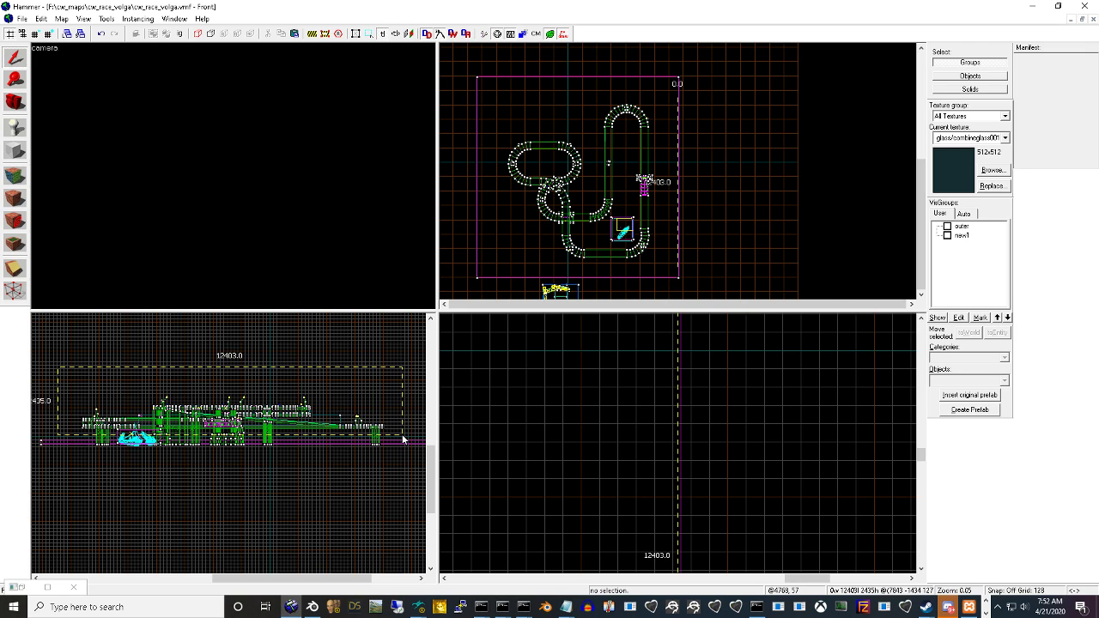
key("Return")
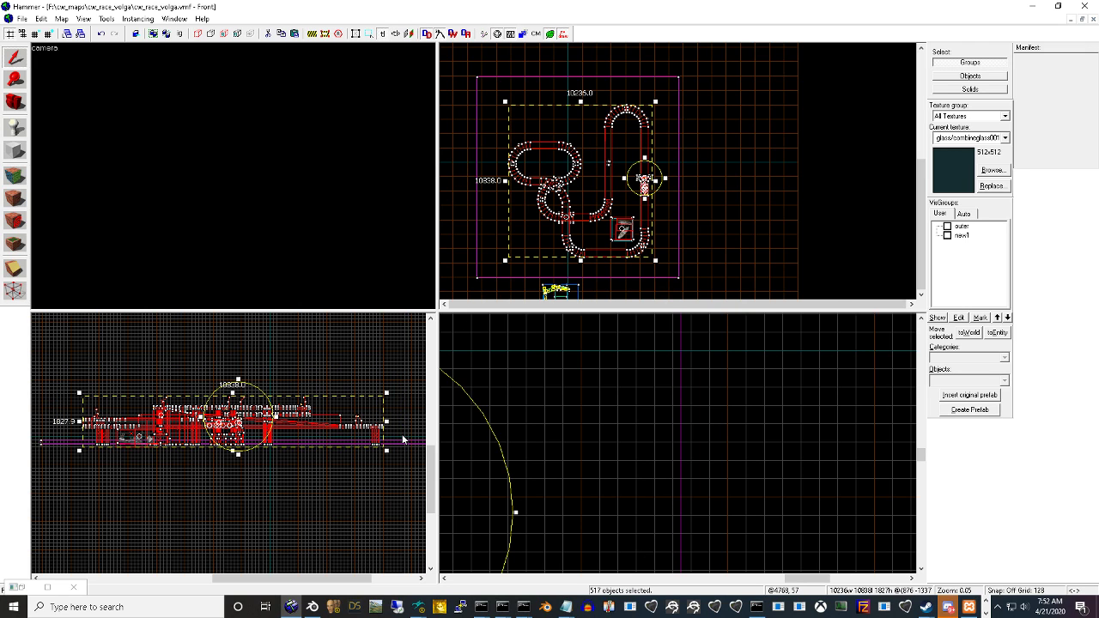
key("Escape")
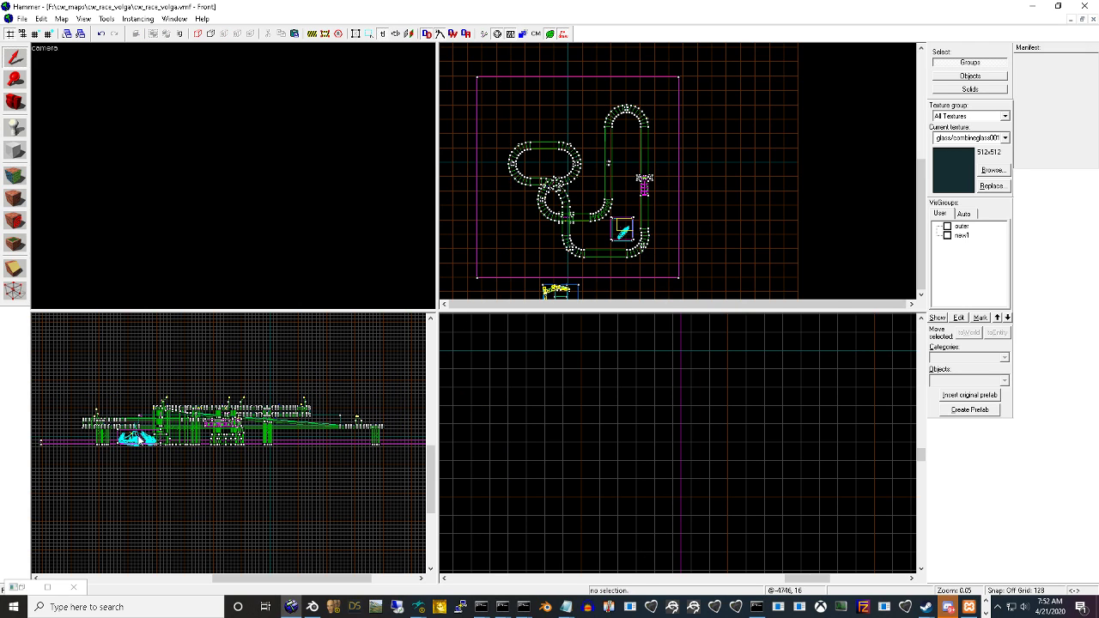
Delete the cyan model beneath the remaining track level near the ground
left_click(140, 439)
left_click_drag(158, 429, 132, 448)
key("Escape")
left_click(132, 443)
left_click(129, 471)
left_click(135, 440)
key("Delete")
Select the whole remaining track level in the front view and copy it
left_click_drag(75, 391, 408, 441)
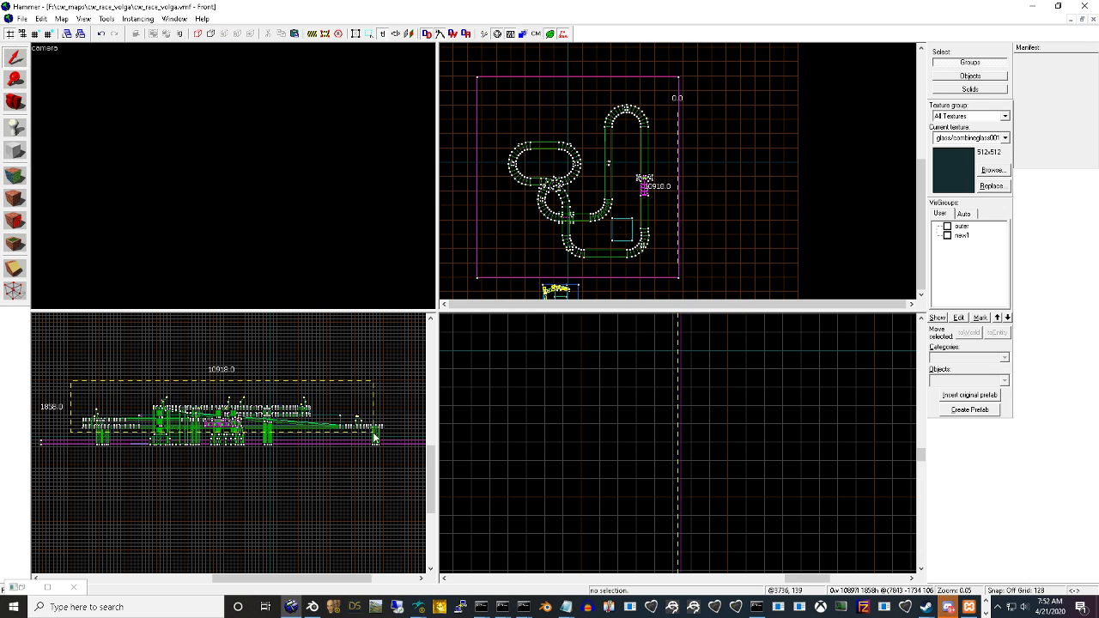
key("Return")
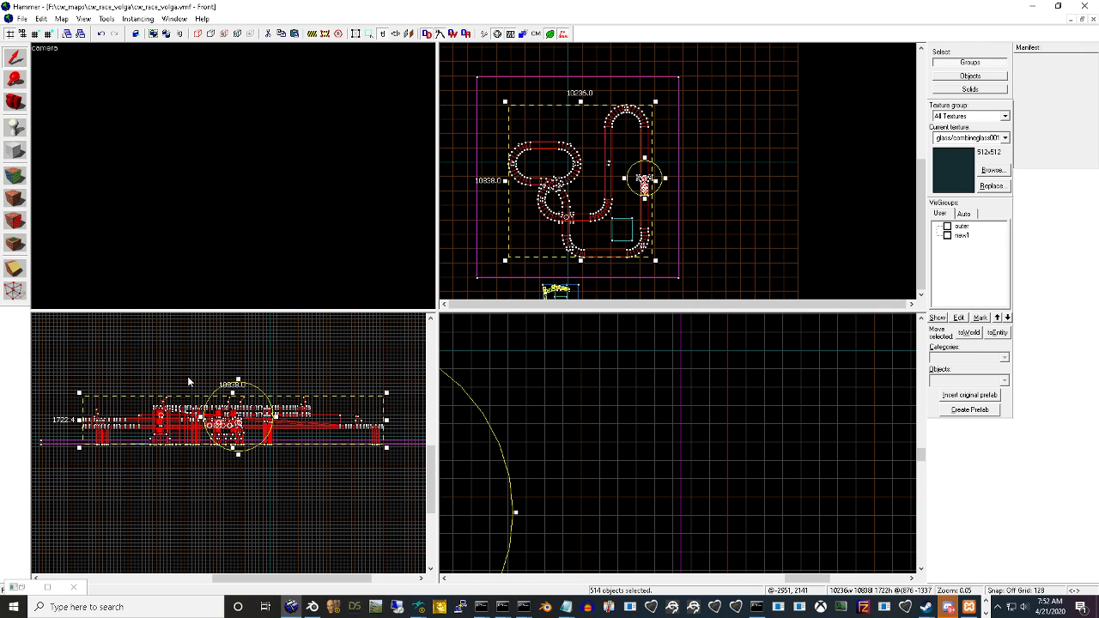
key("ctrl+v")
key("ctrl+z")
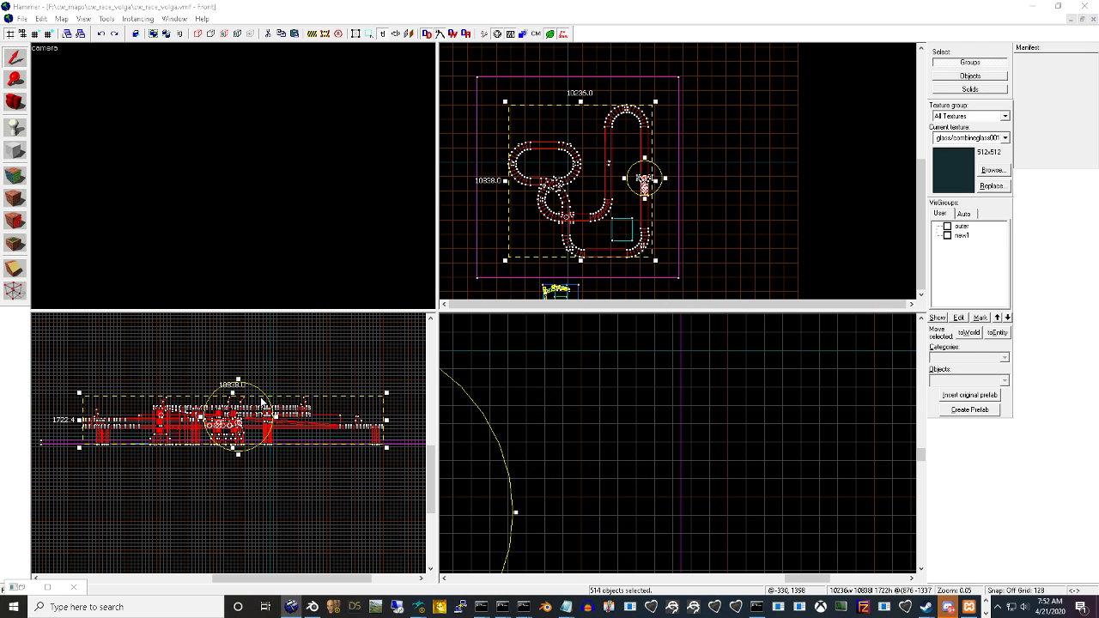
Try a special paste of one copy of the single track level with a Z offset of 7312, and undo it
key("ctrl+shift+v")
left_click(568, 387)
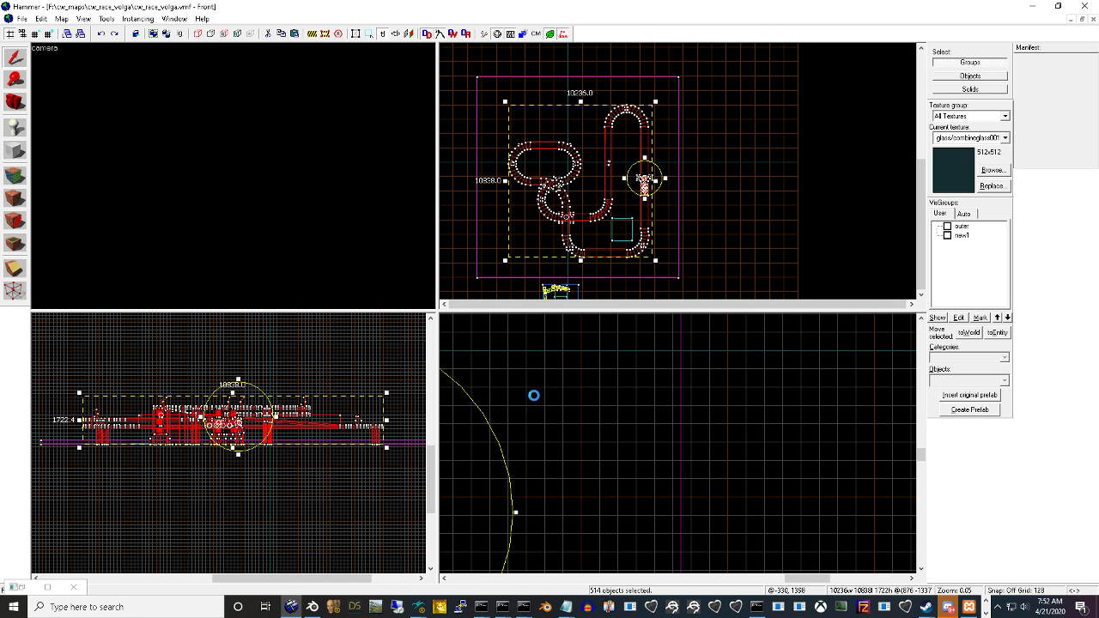
scroll(346, 423, "down", 5)
scroll(347, 423, "up", 3)
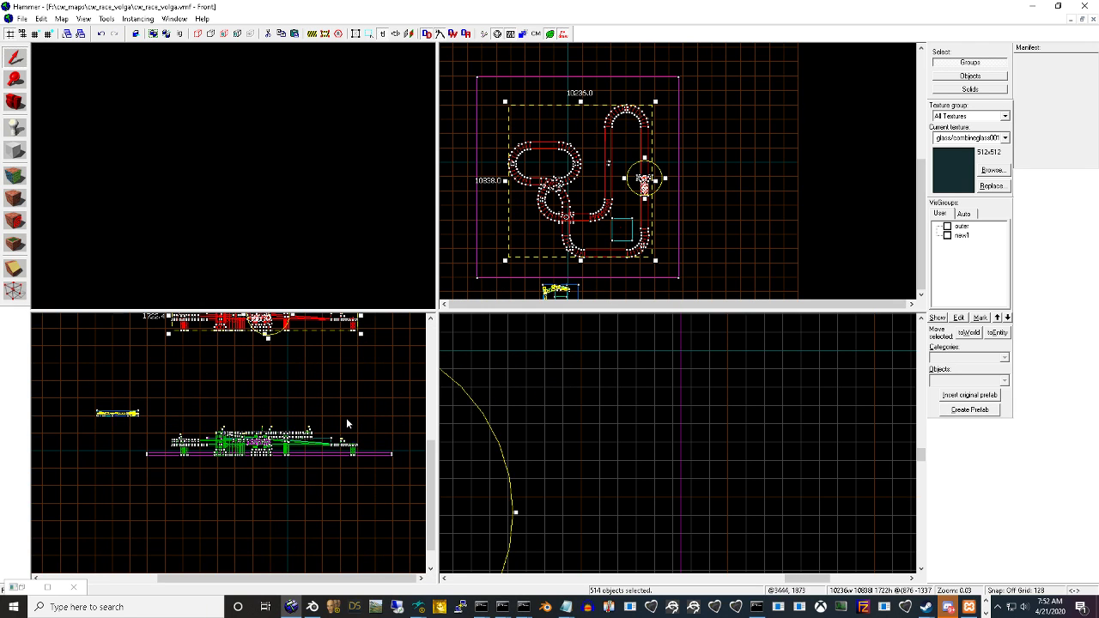
key("ctrl+z")
Paste one copy of the track level with a Z offset of 900 using special paste
key("ctrl+shift+v")
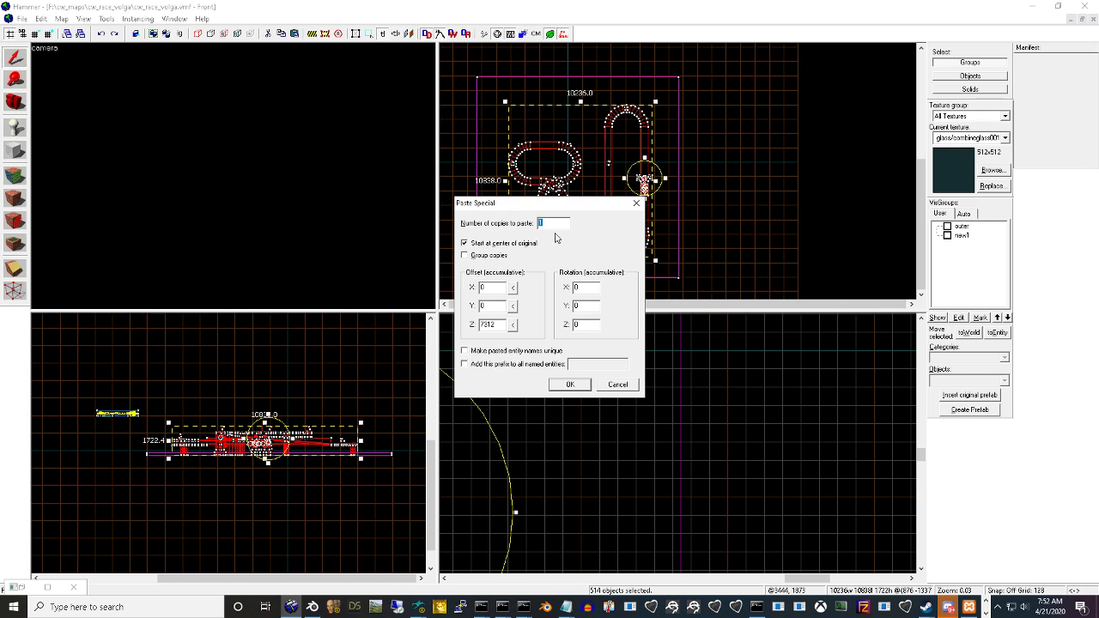
double_click(496, 326)
type("900")
key("Return")
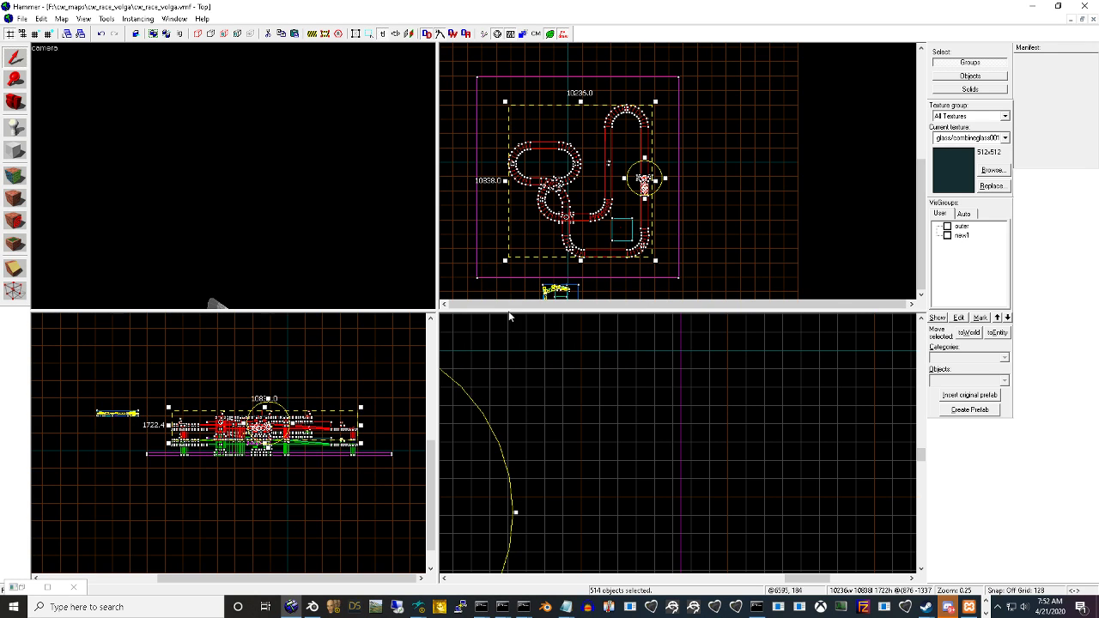
Examine in the camera view how the raised copy's pillars and walls meet the track level below
key("shift+c")
left_click(236, 175)
key("w")
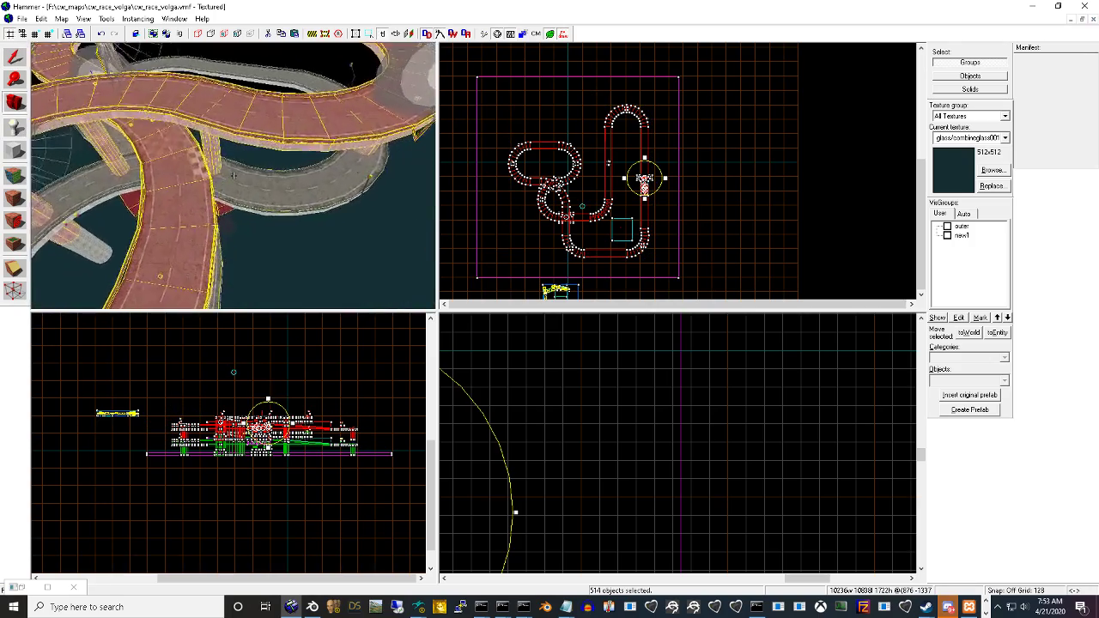
key("w")
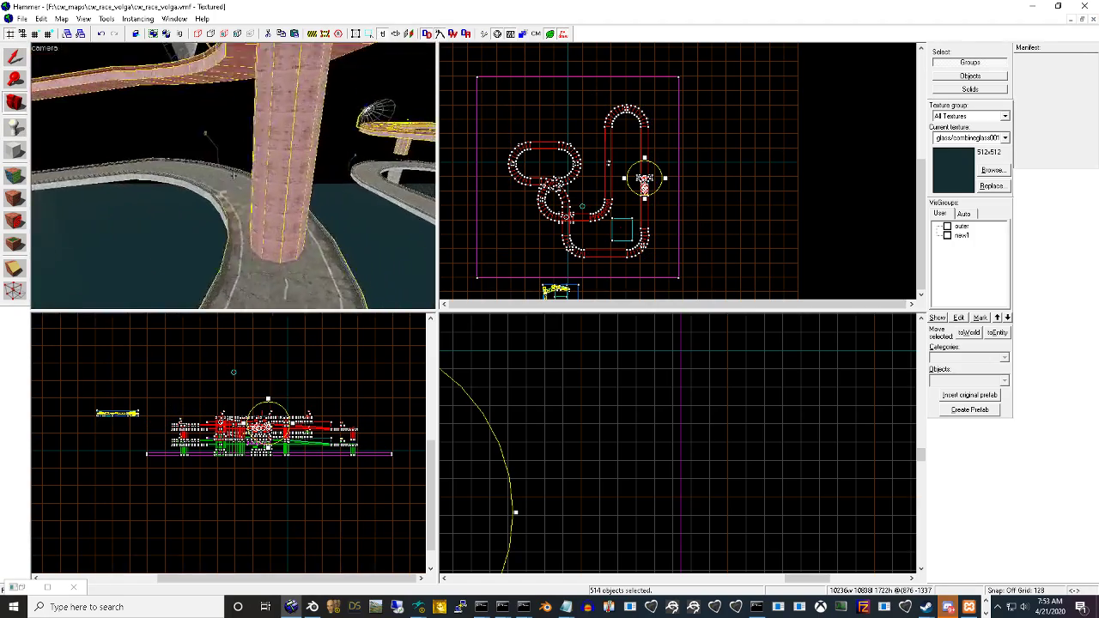
key("w")
key("w")
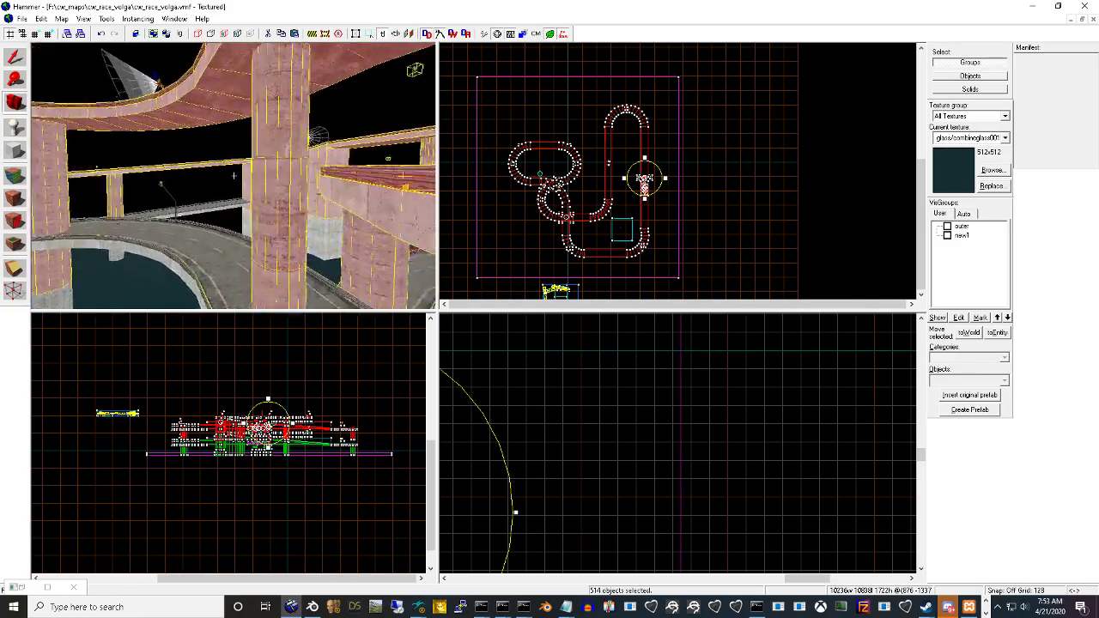
key("w")
key("w")
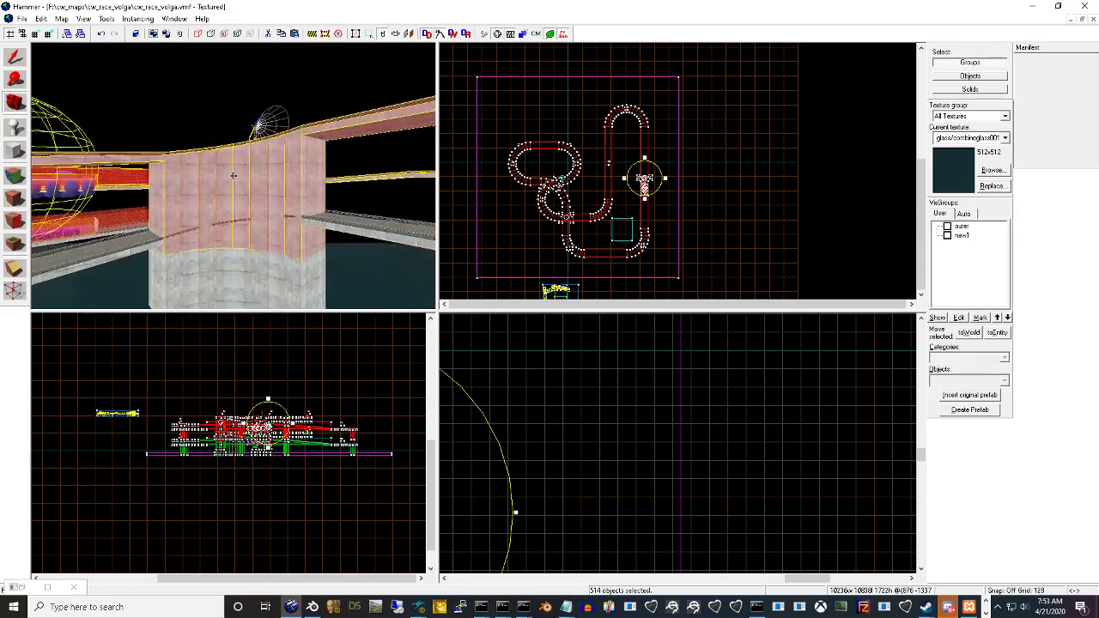
key("w")
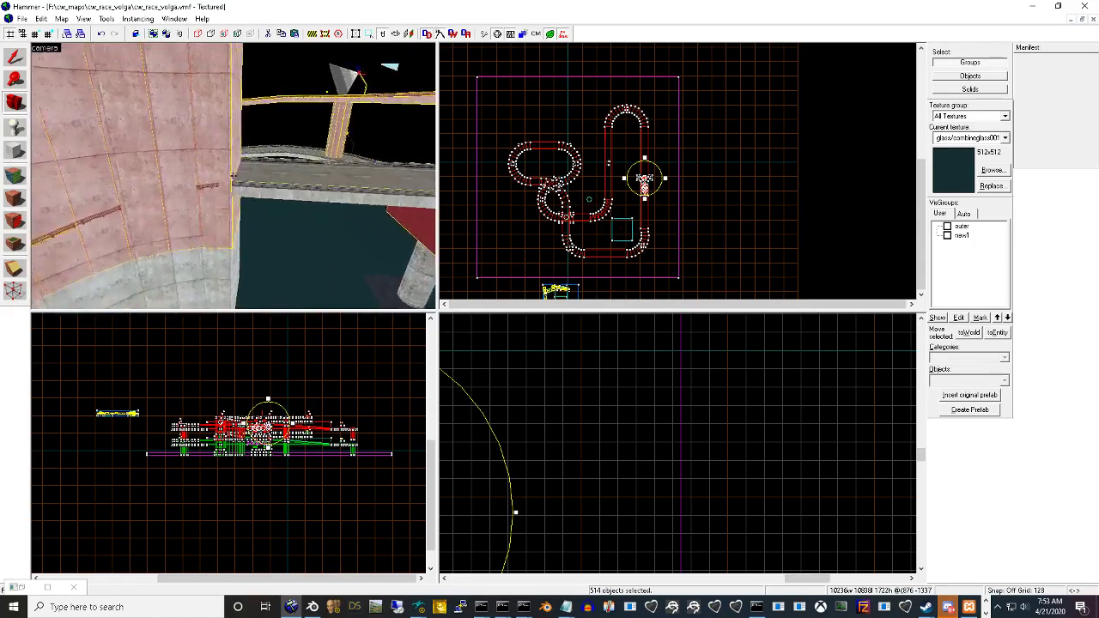
key("w")
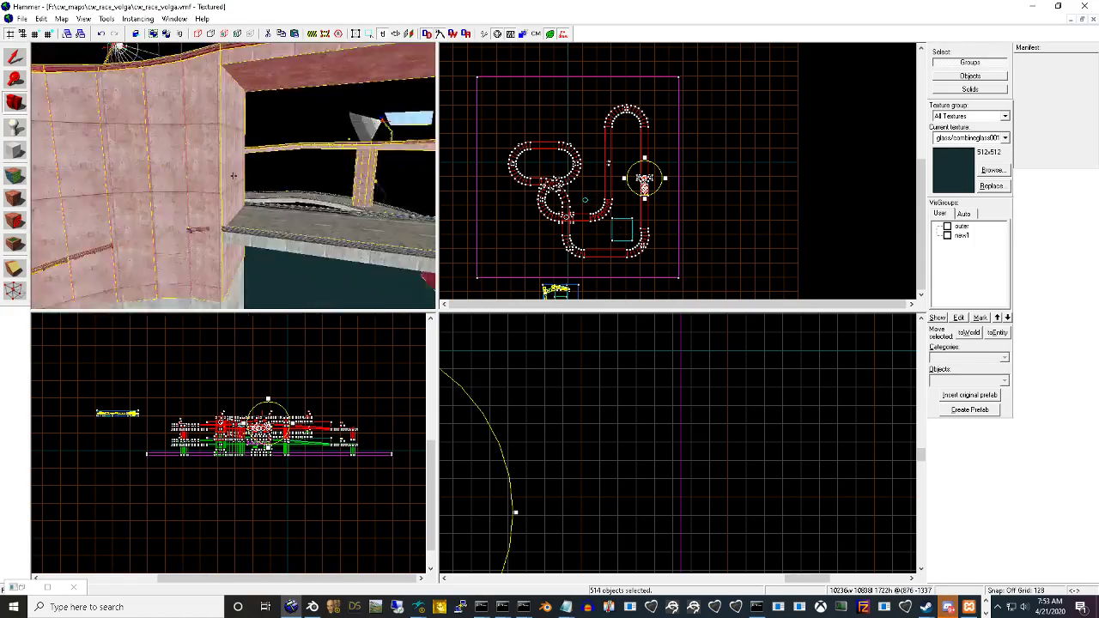
key("w")
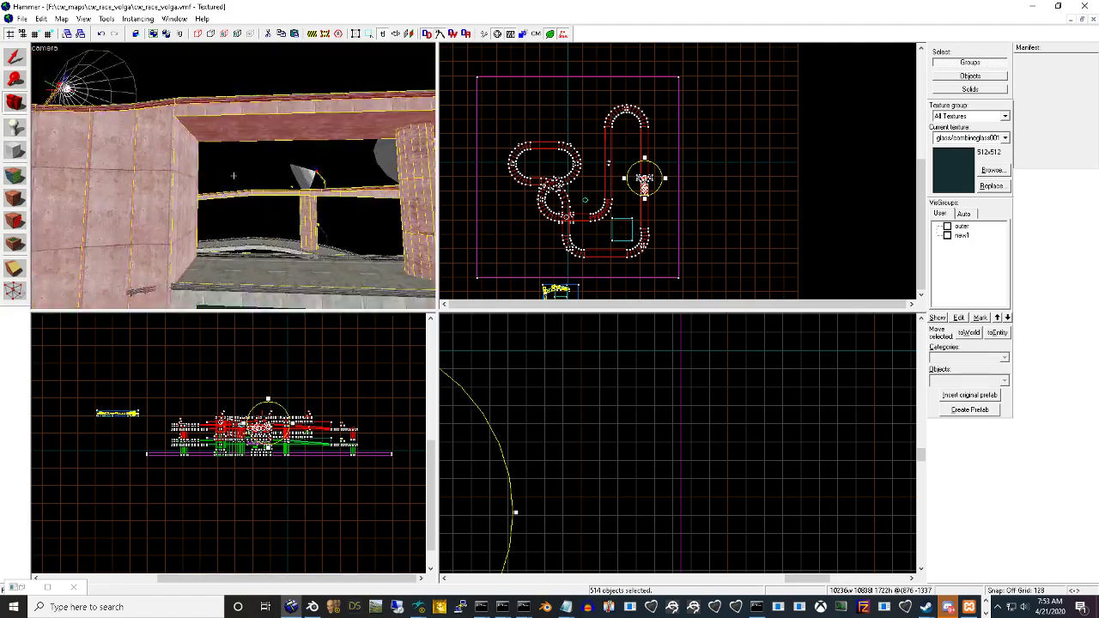
key("s")
key("z")
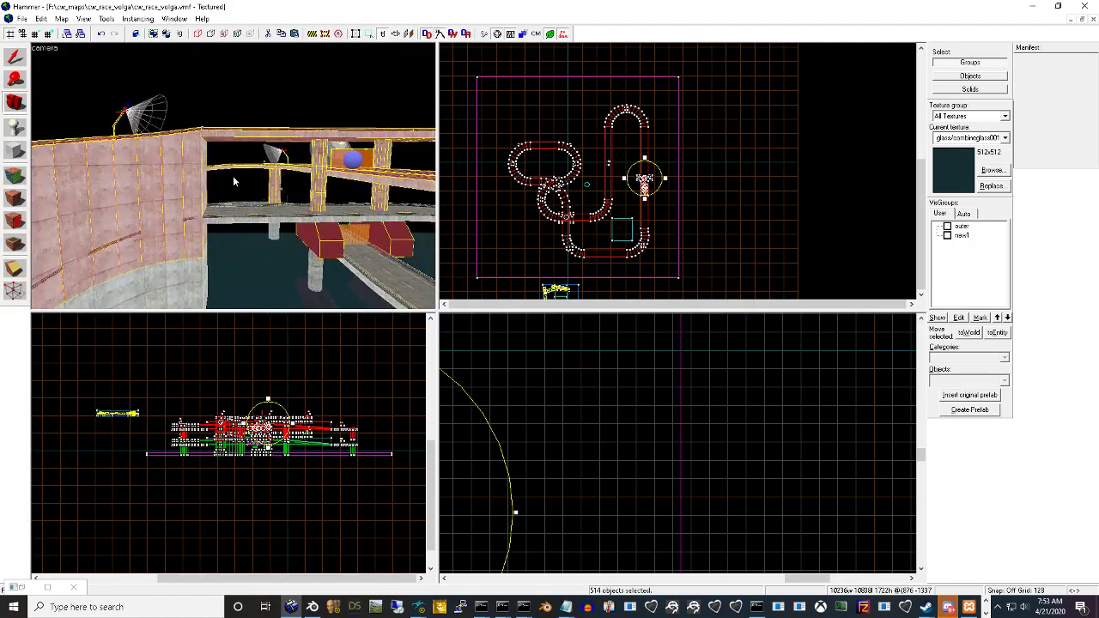
Rotate the raised track copy a quarter turn counterclockwise about the Z axis with a transformation
scroll(651, 226, "down", 3)
scroll(651, 226, "up", 3)
left_click(16, 62)
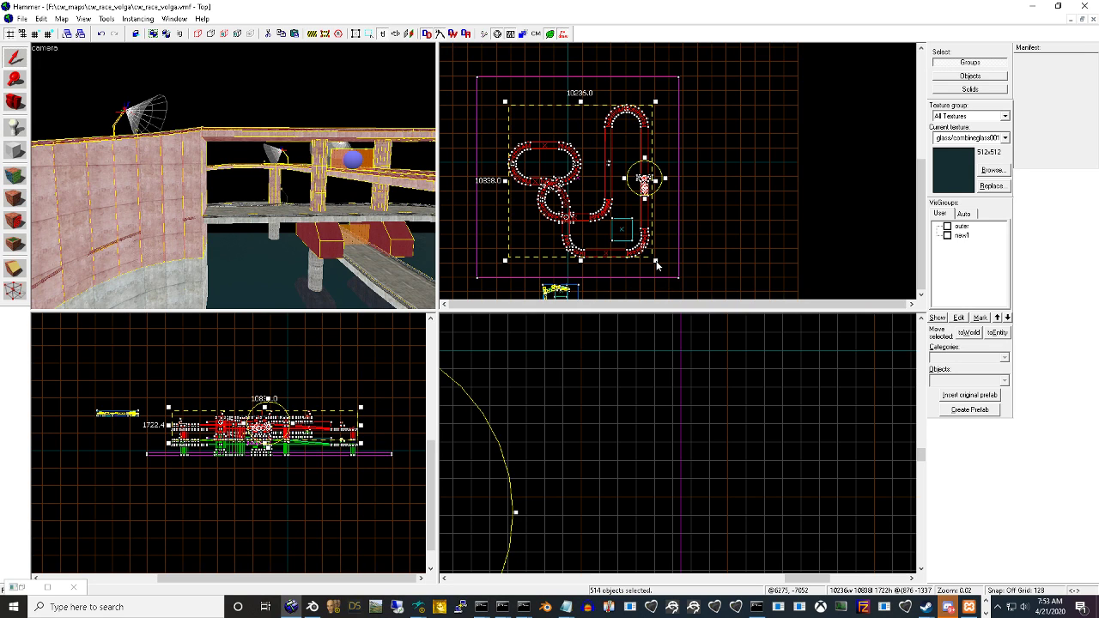
left_click_drag(657, 102, 671, 123)
key("Escape")
key("ctrl+m")
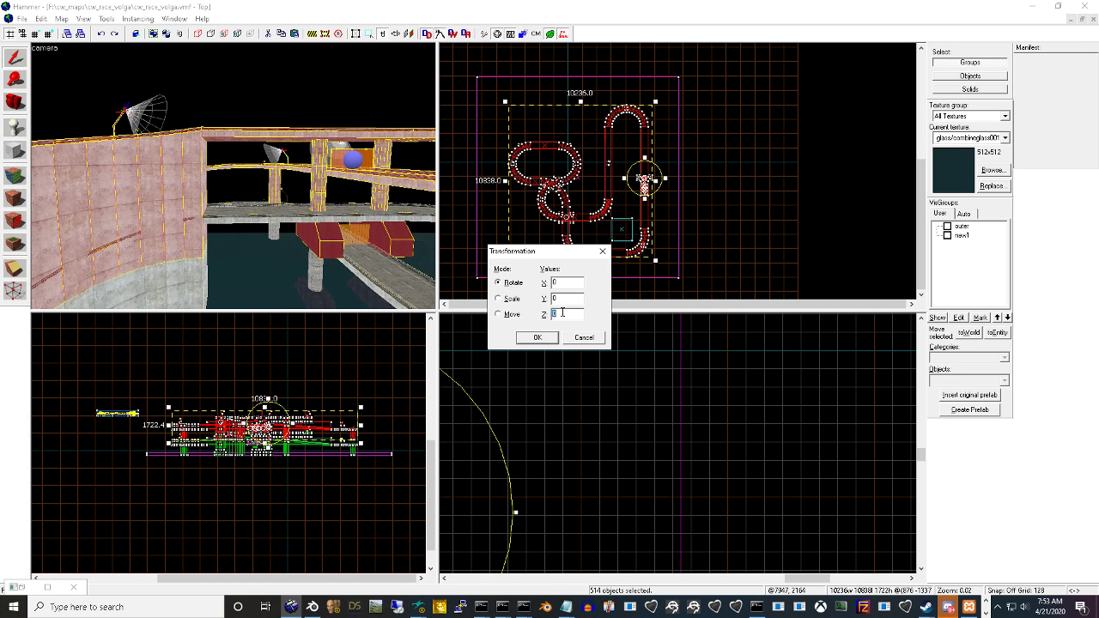
key("Return")
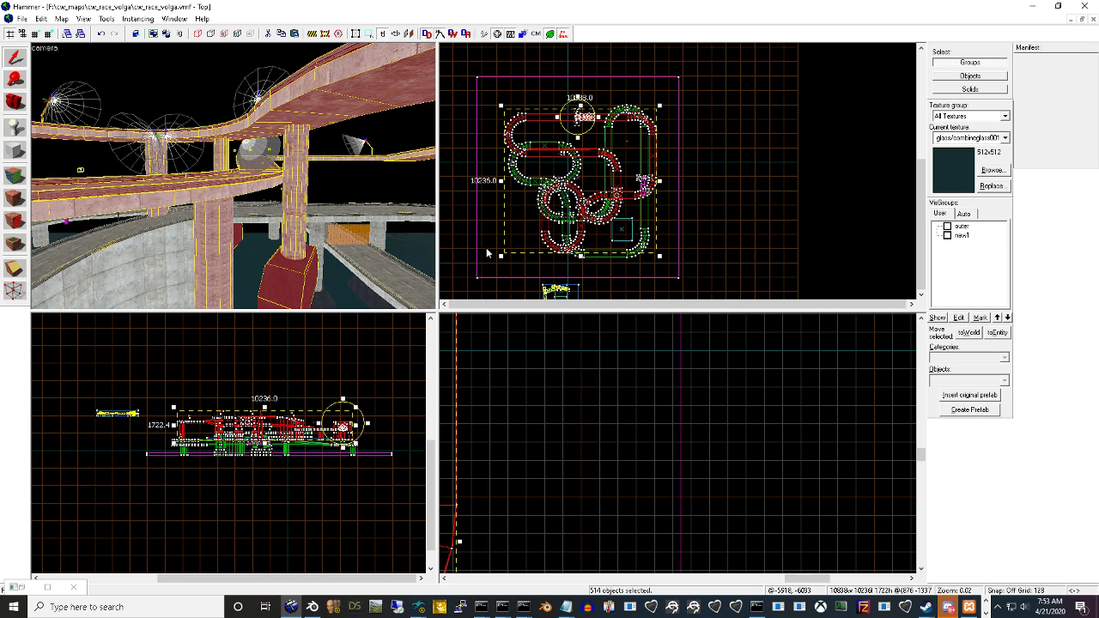
Move the rotated track copy below the original layout in the top view and line its straight up against the lower track's edge
left_click_drag(542, 125, 550, 271)
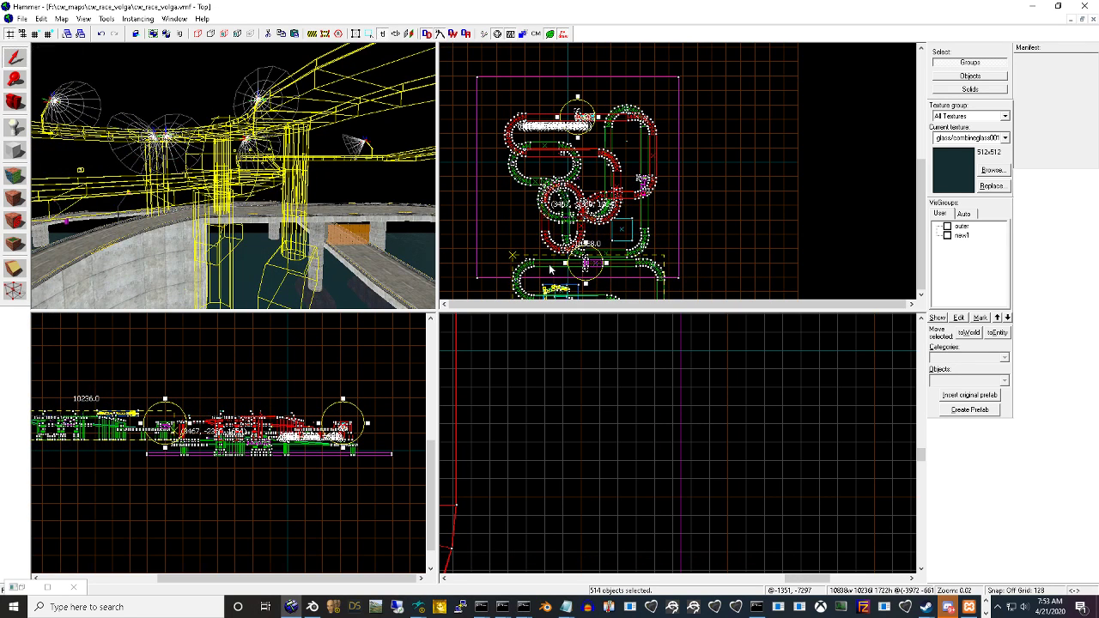
scroll(621, 263, "up", 10)
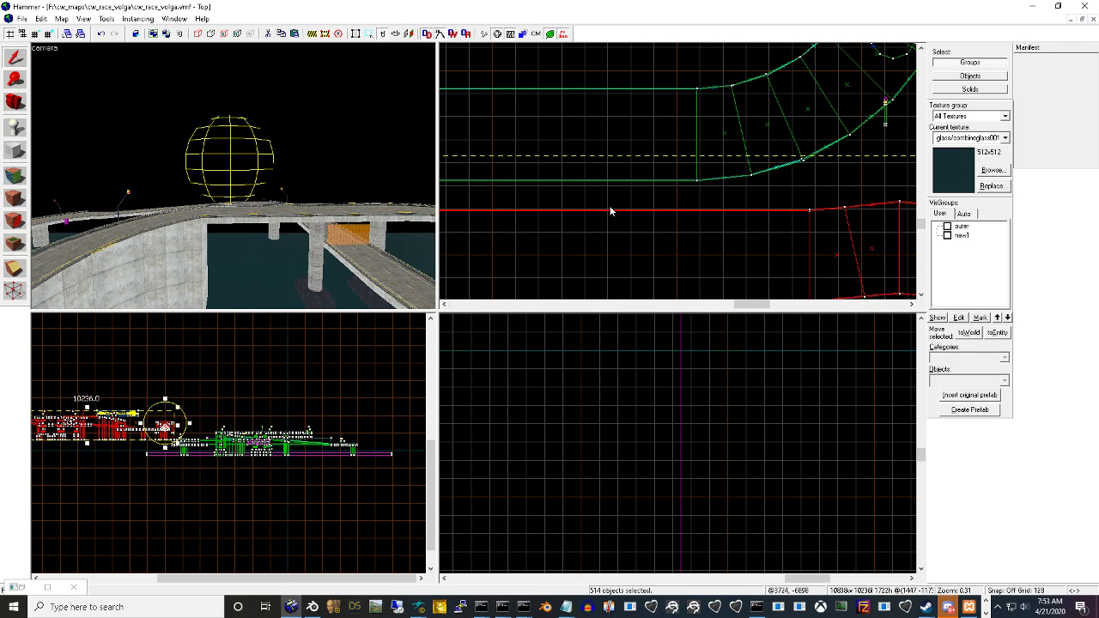
left_click_drag(606, 214, 627, 186)
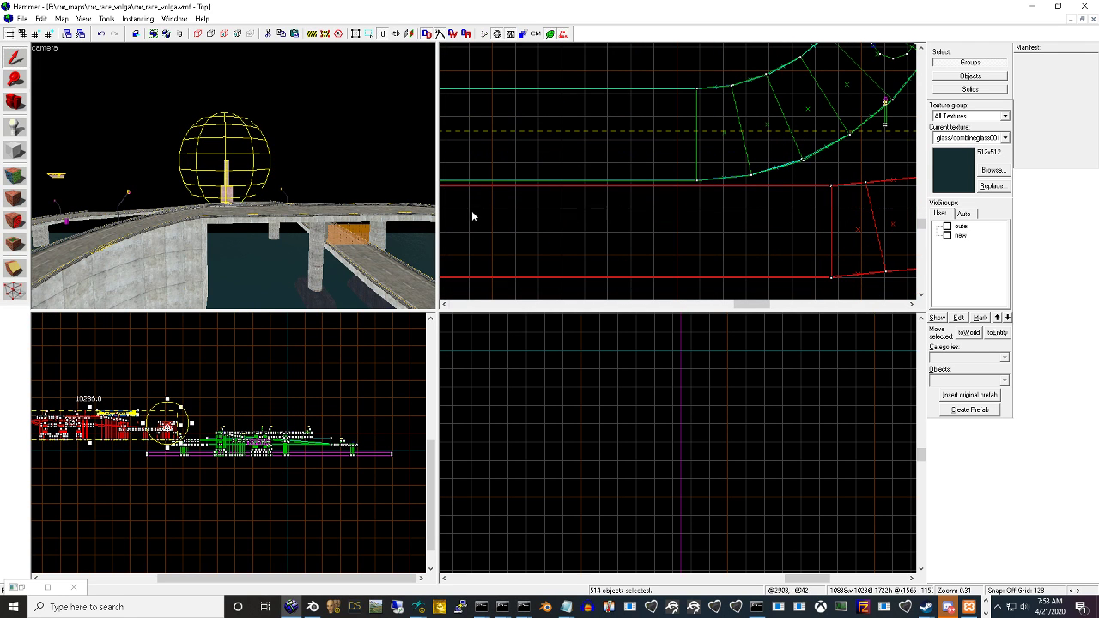
Examine in the camera view how the moved copy's road, walls and pillars meet the original track
left_click(17, 103)
left_click_drag(233, 175, 233, 176)
key("w")
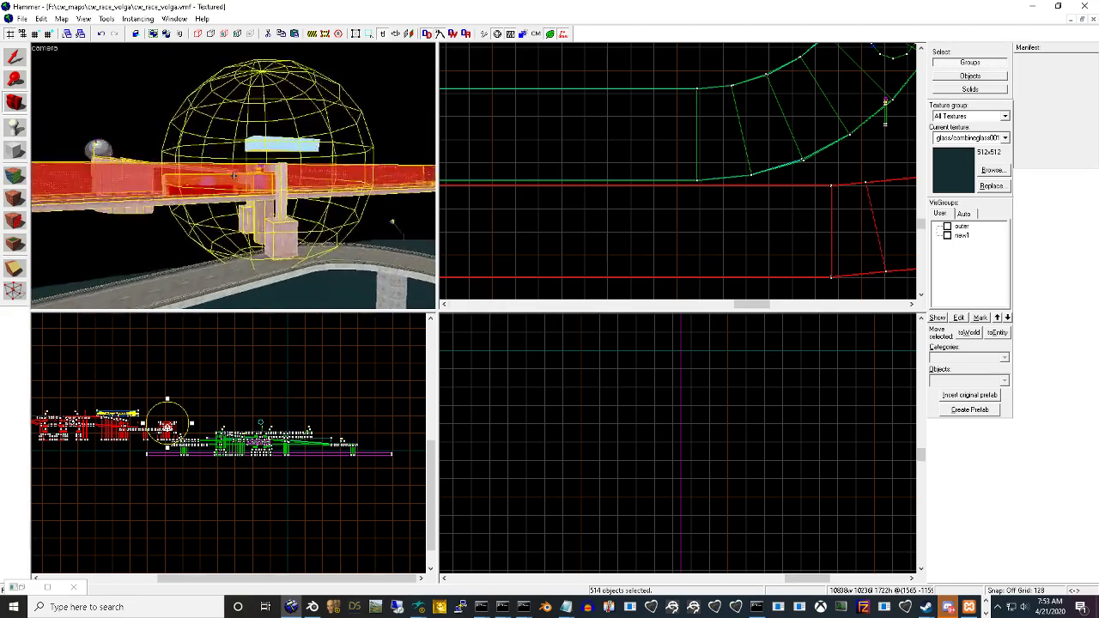
key("w")
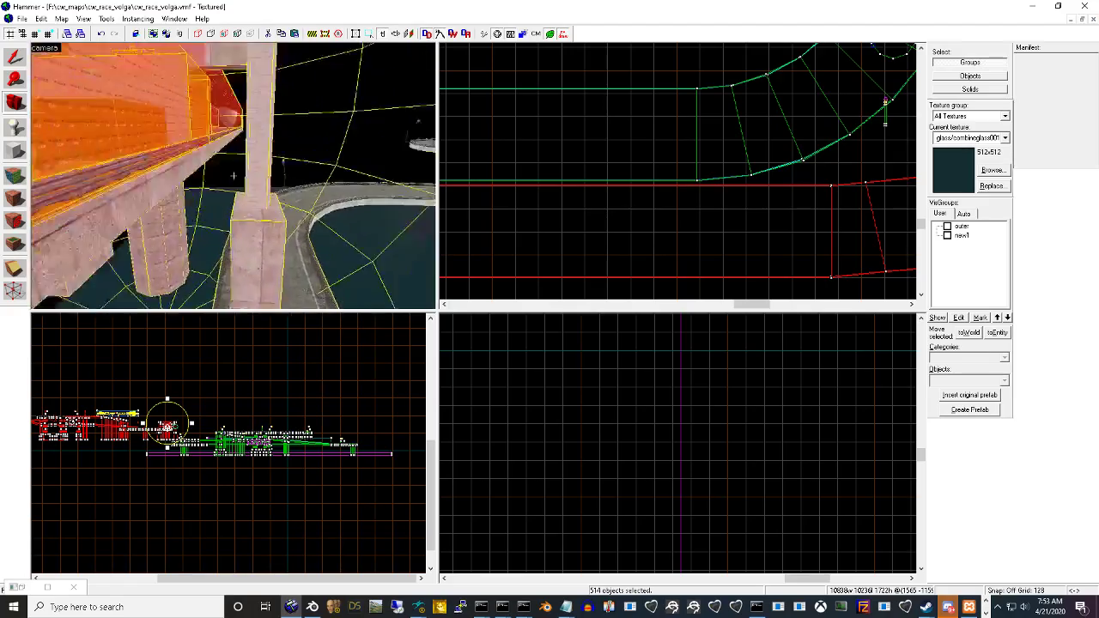
key("s")
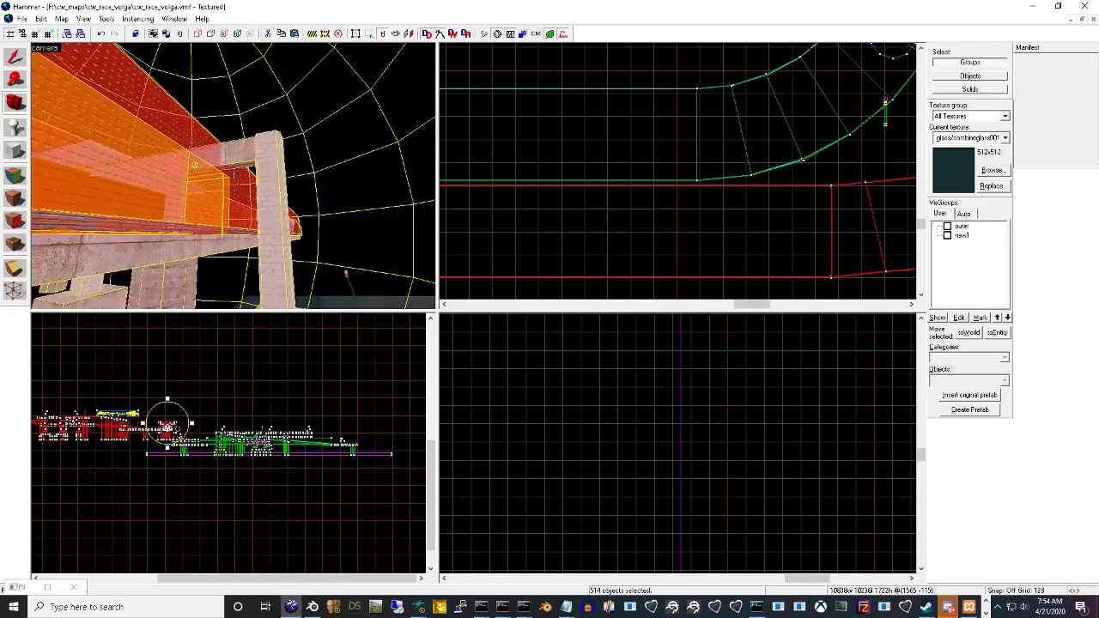
key("s")
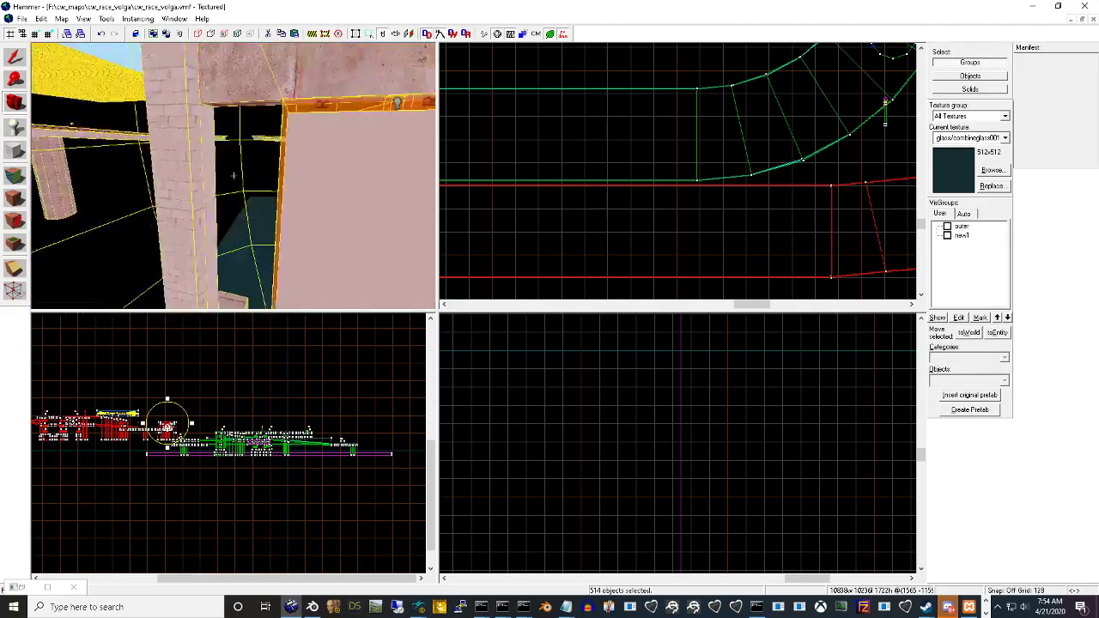
key("s")
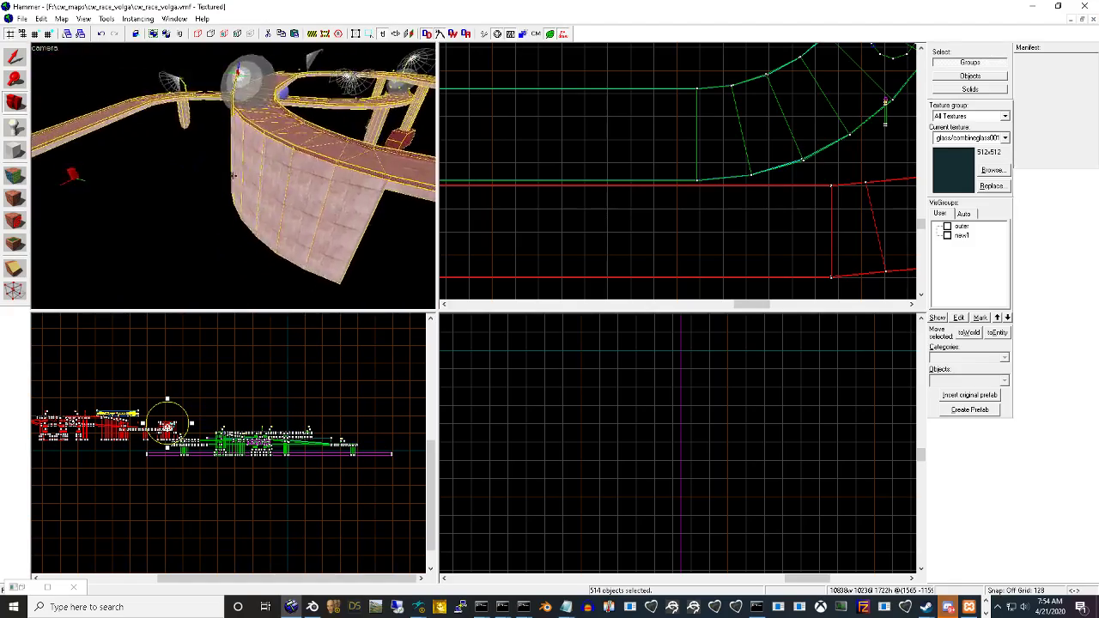
key("w")
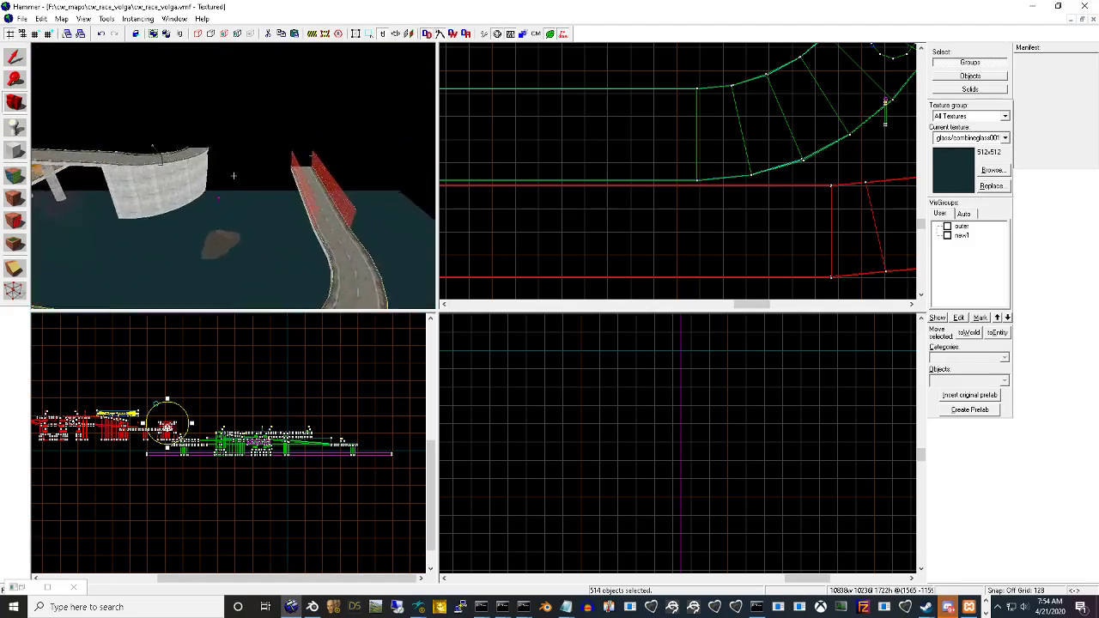
key("w")
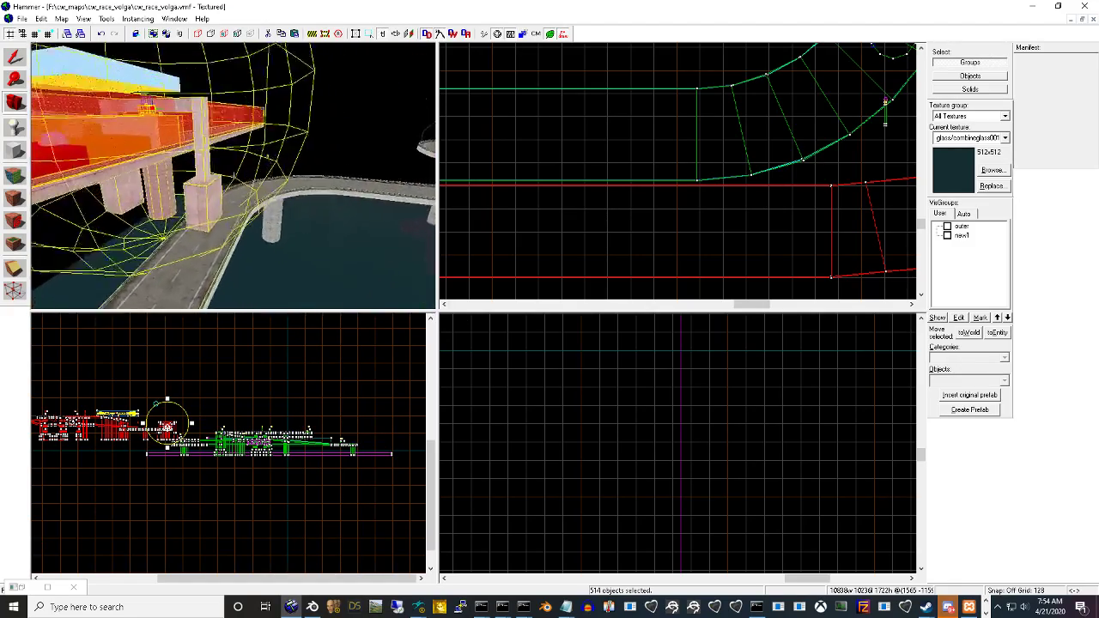
key("s")
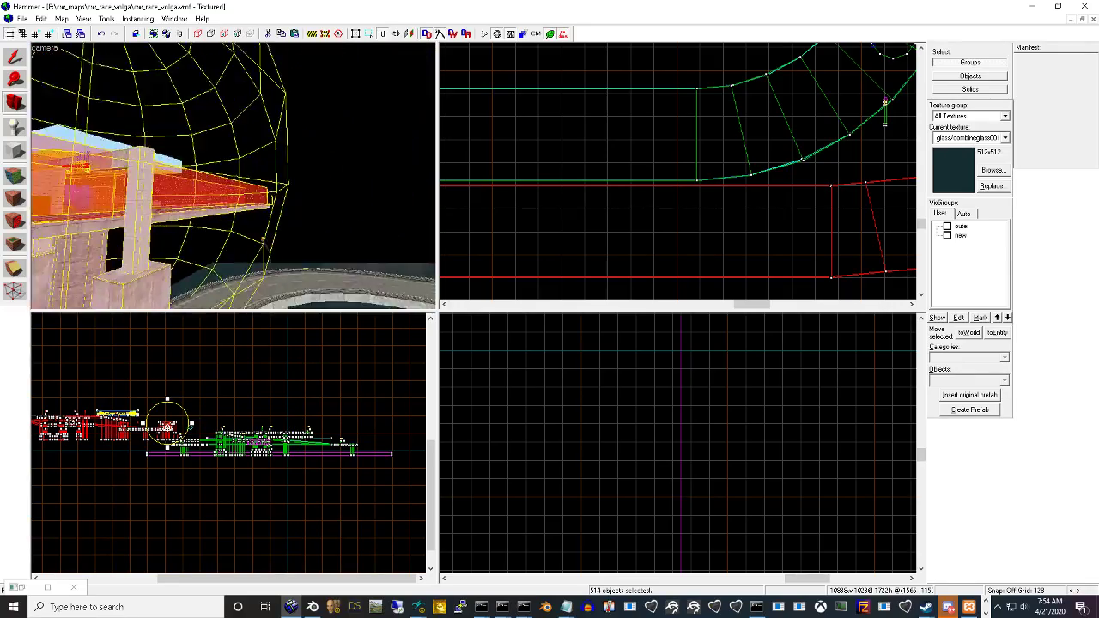
key("z")
Paste another single copy of the track level above the original using special paste with the same Z offset
scroll(589, 229, "down", 8)
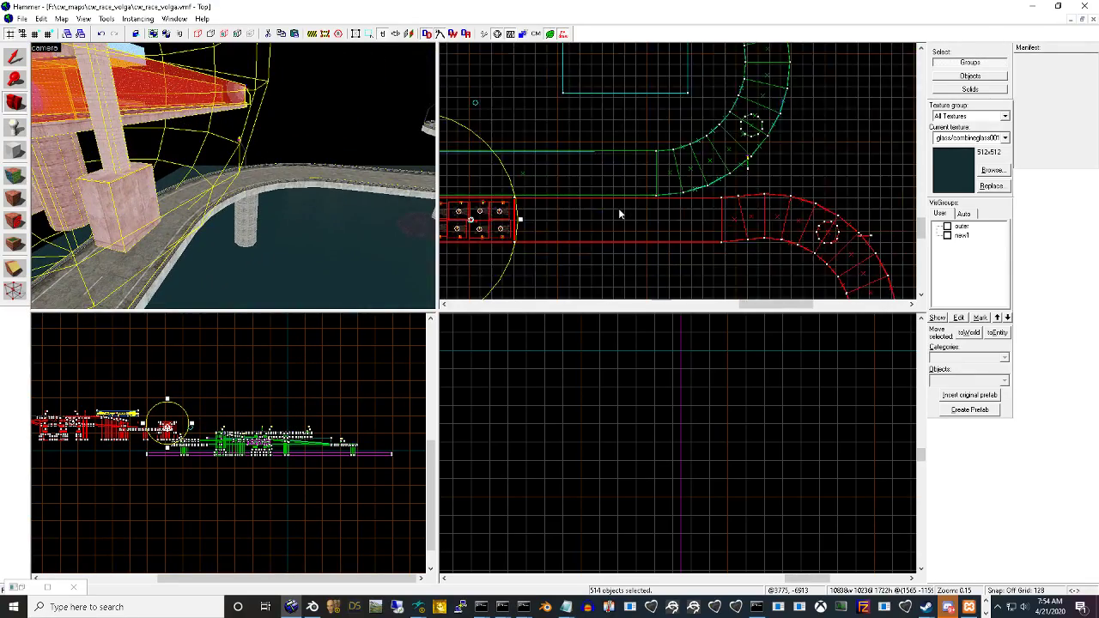
scroll(620, 213, "down", 2)
key("ctrl+shift+v")
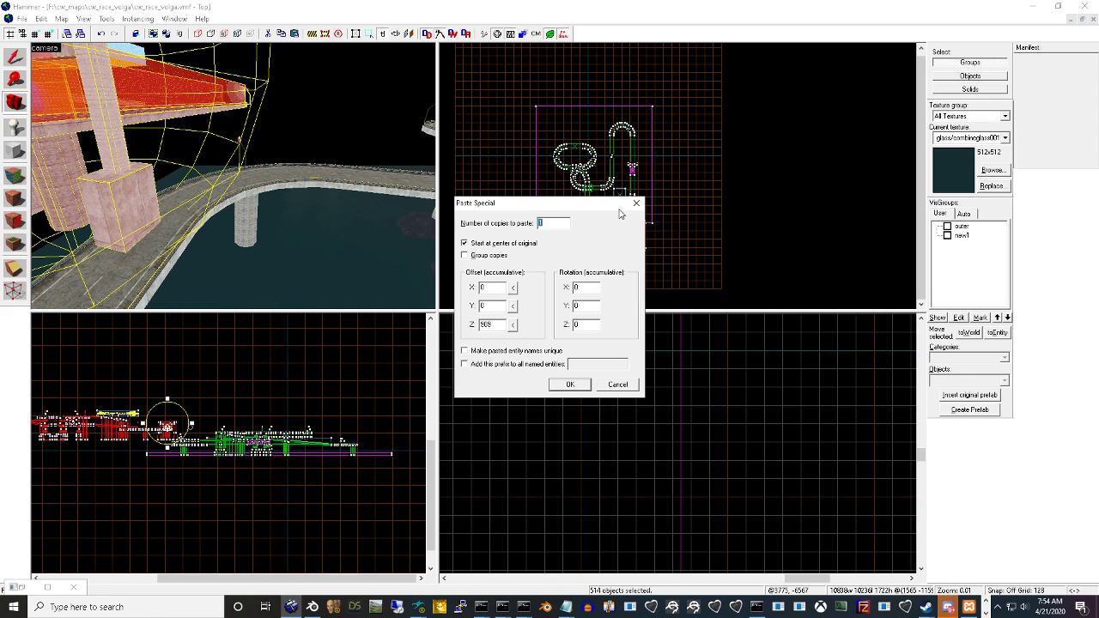
left_click(569, 386)
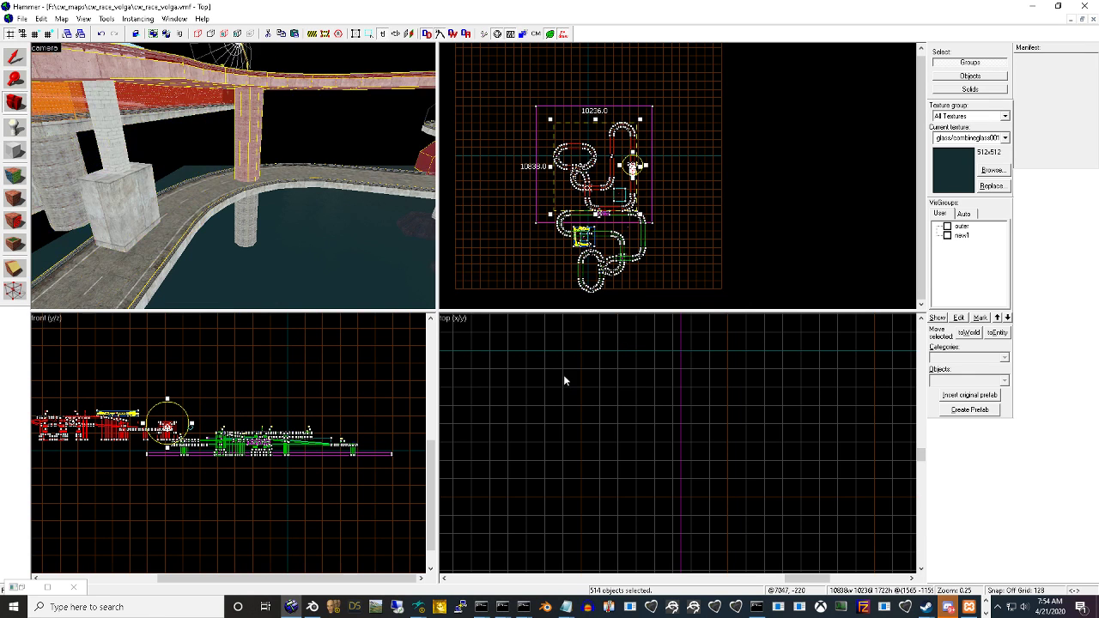
scroll(613, 183, "up", 1)
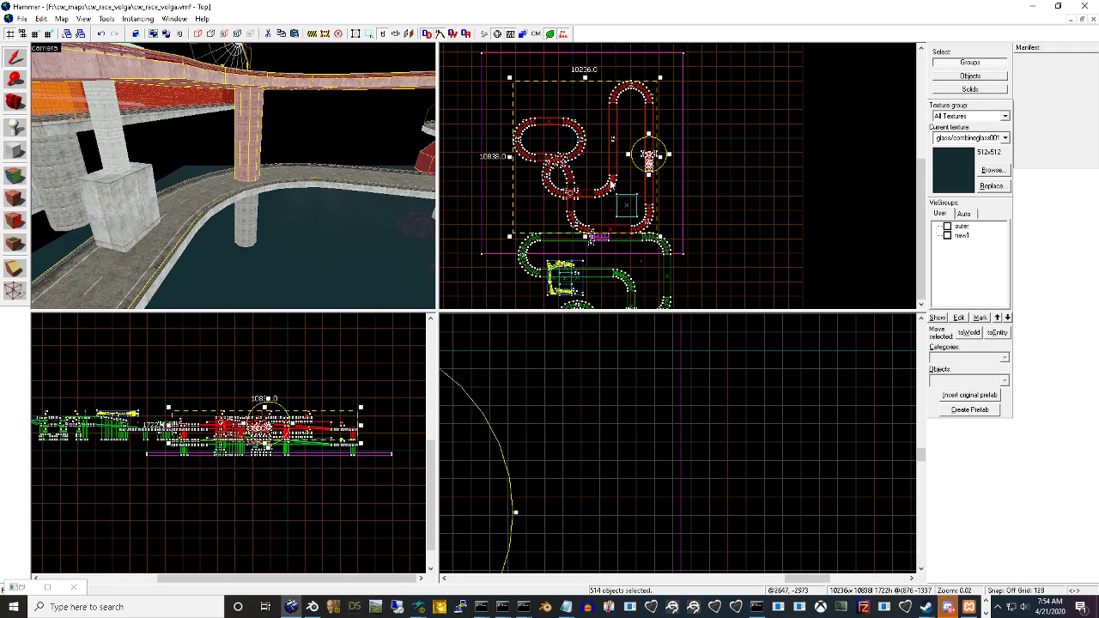
Rotate the newly pasted track copy 180 degrees about the Z axis with a transformation
key("ctrl+m")
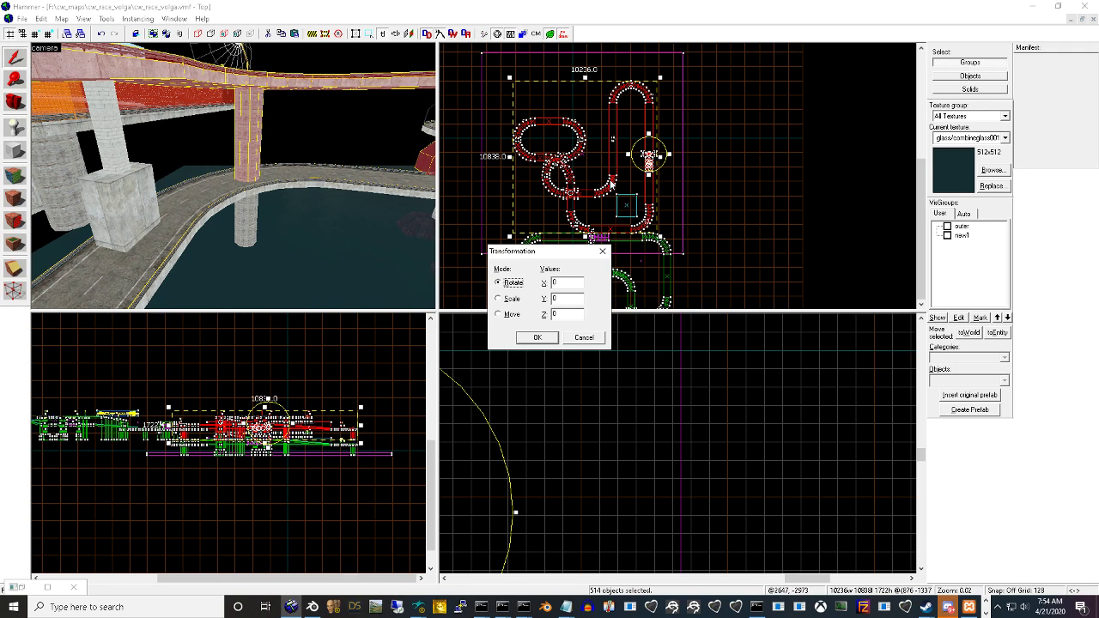
type("180")
key("Return")
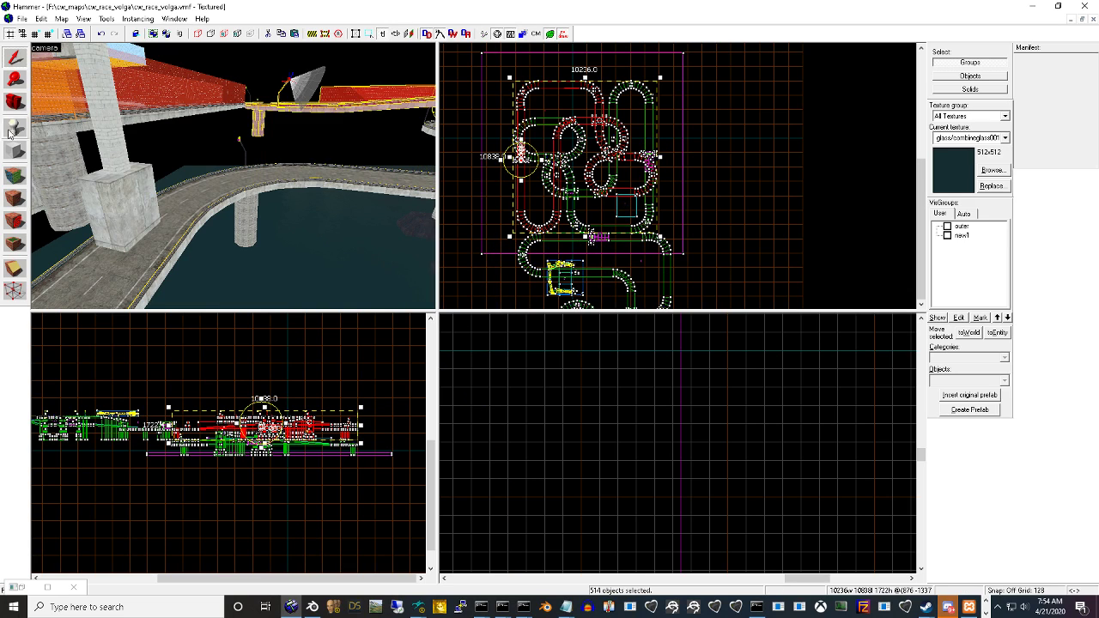
Examine the half-turned copy against the track below in the camera and top views, and undo its rotation
left_click(13, 105)
left_click_drag(206, 163, 234, 175)
key("w")
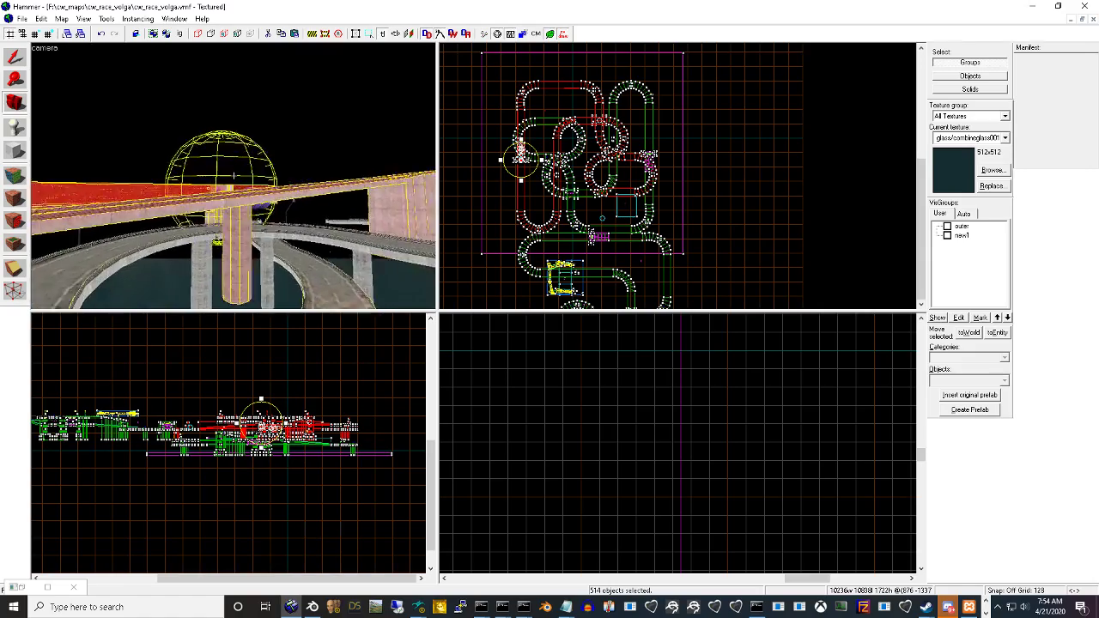
key("w")
left_click_drag(233, 175, 233, 175)
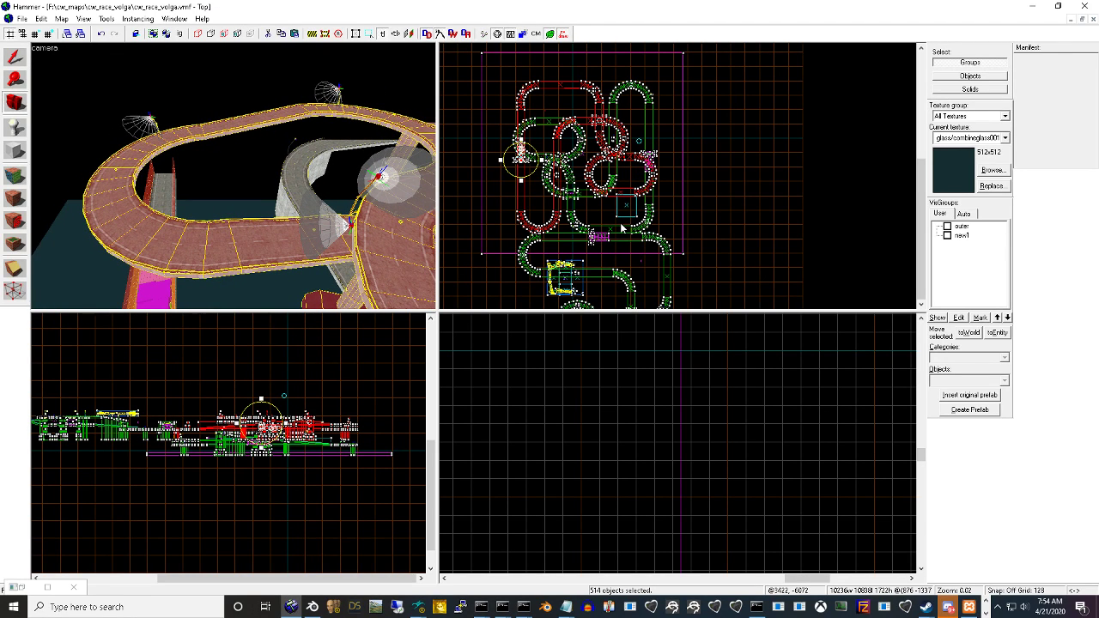
scroll(622, 227, "down", 3)
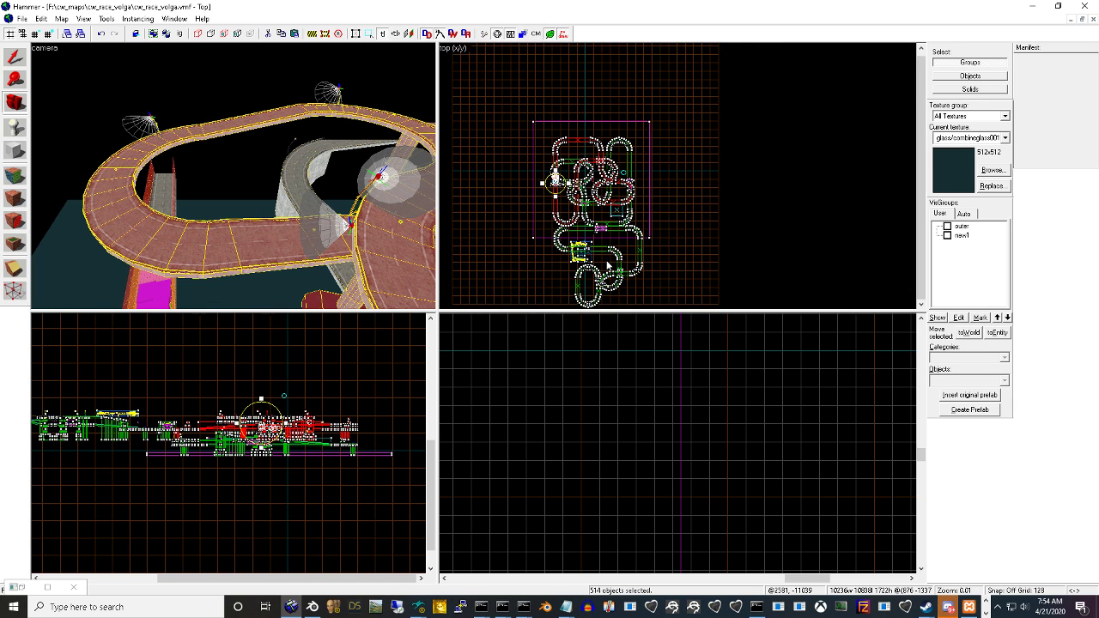
scroll(605, 264, "up", 3)
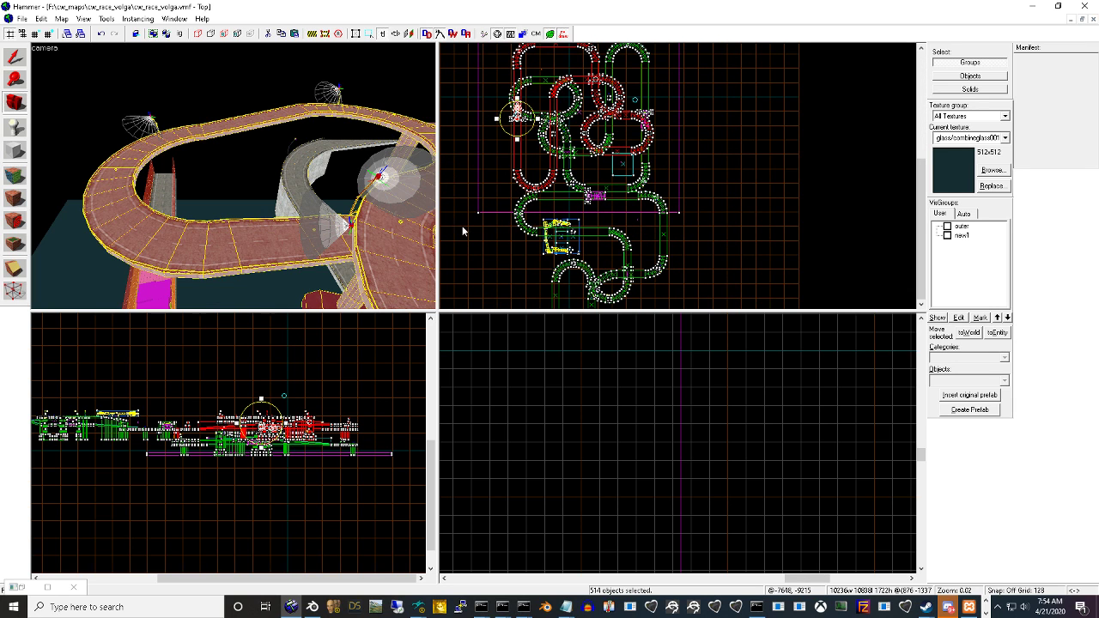
key("ctrl+z")
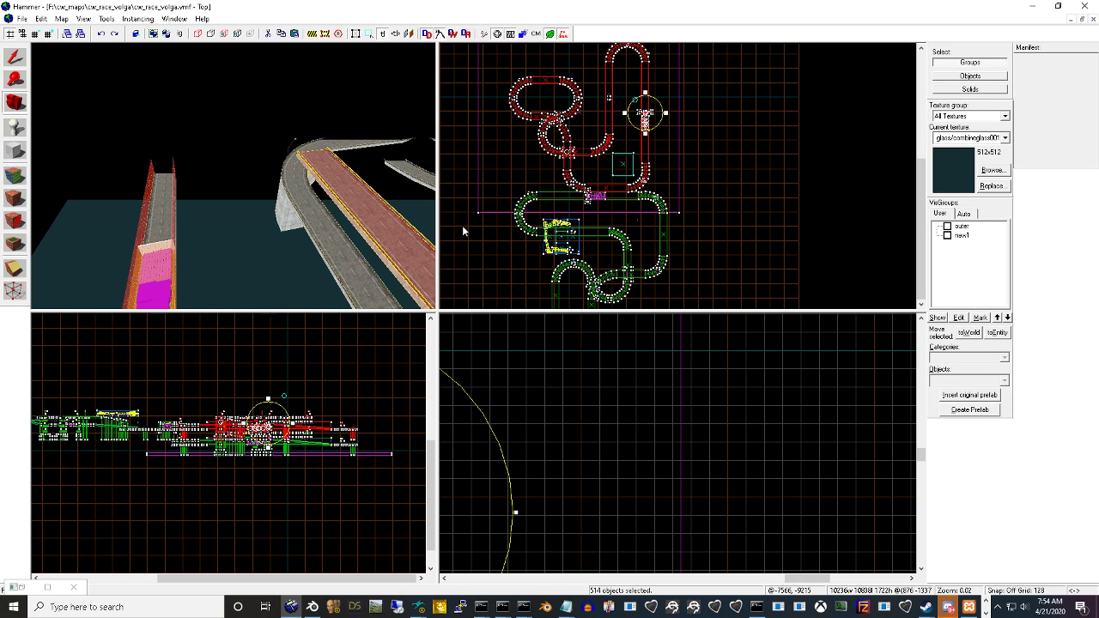
Create a new VisGroup named n322 from the pasted track copy's properties
scroll(560, 232, "down", 2)
scroll(579, 236, "up", 4)
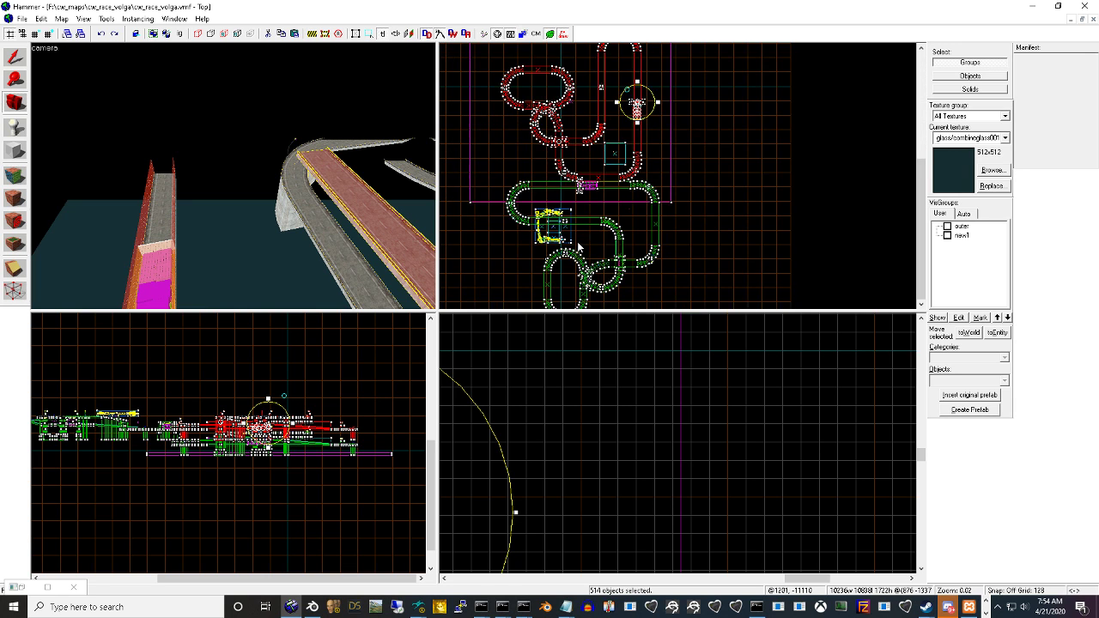
left_click(25, 60)
right_click(530, 115)
left_click(577, 366)
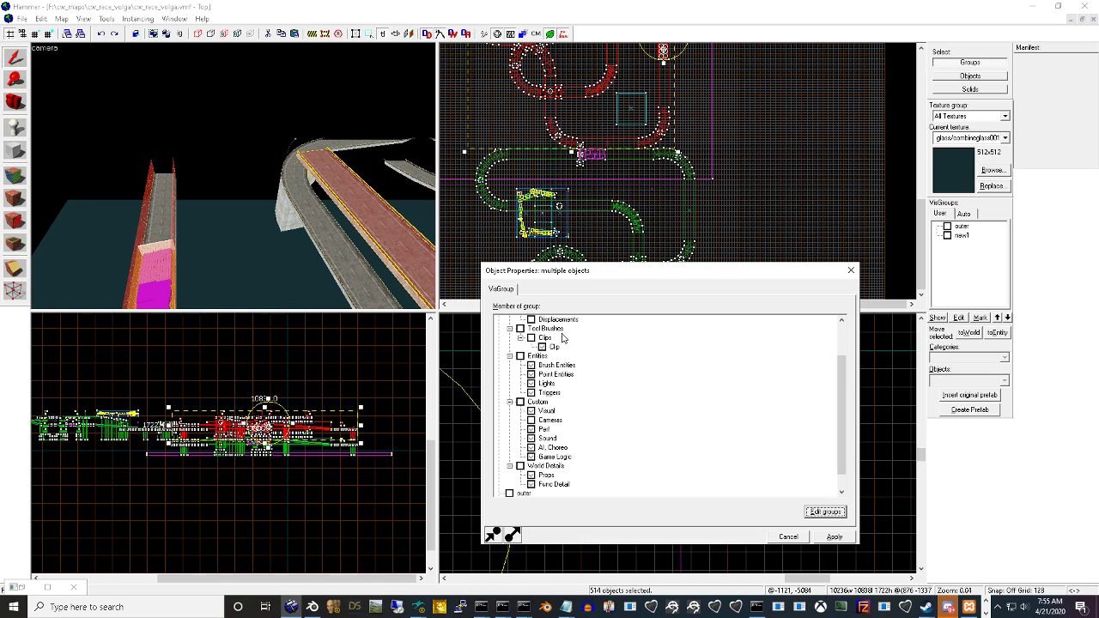
left_click(825, 512)
left_click(574, 501)
double_click(737, 341)
type("n322")
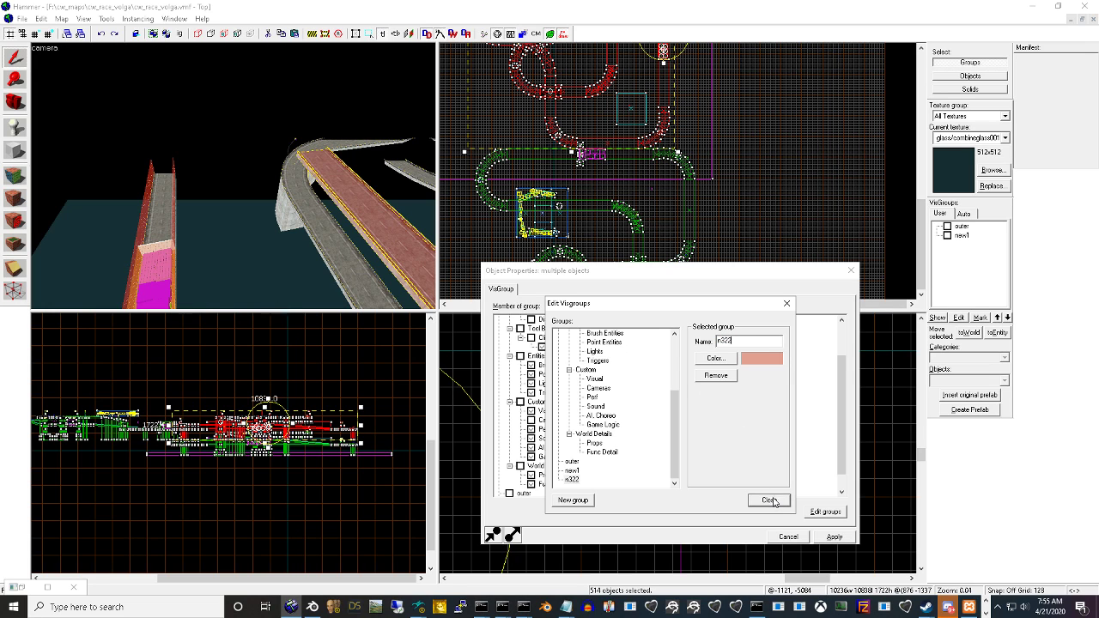
left_click(771, 501)
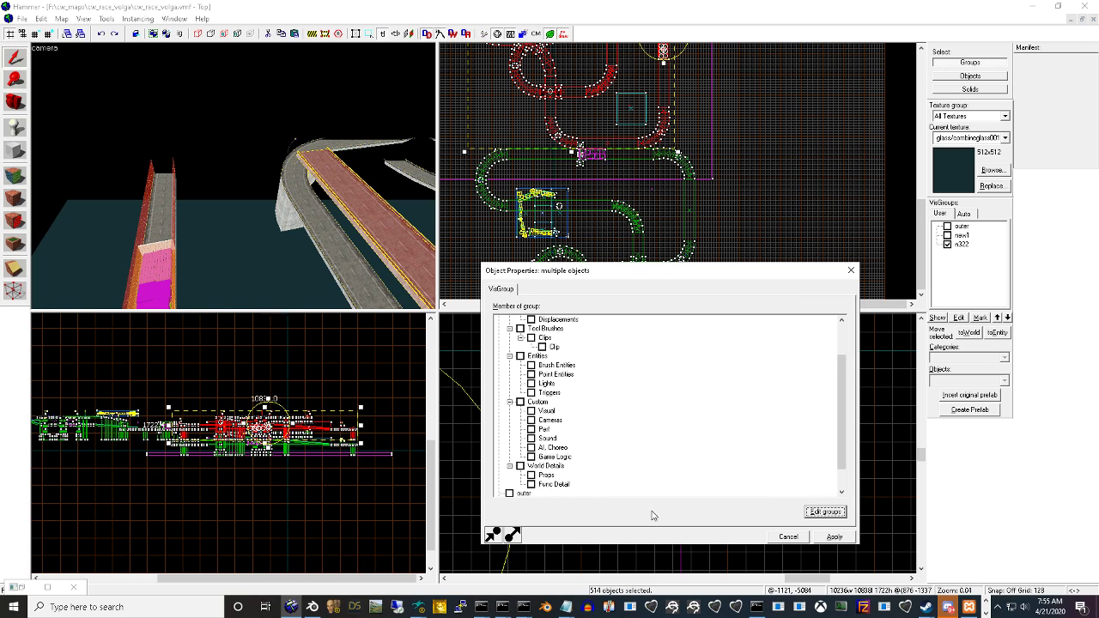
Apply the VisGroup membership to the pasted track copy and hide the n322 group
left_click(835, 536)
left_click(787, 537)
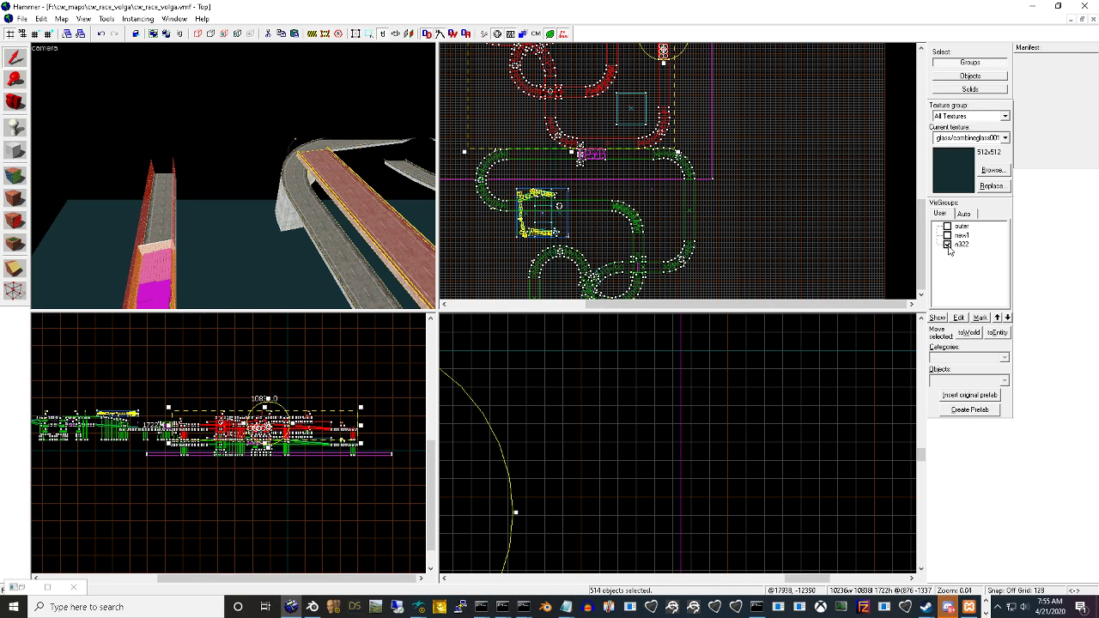
left_click(948, 245)
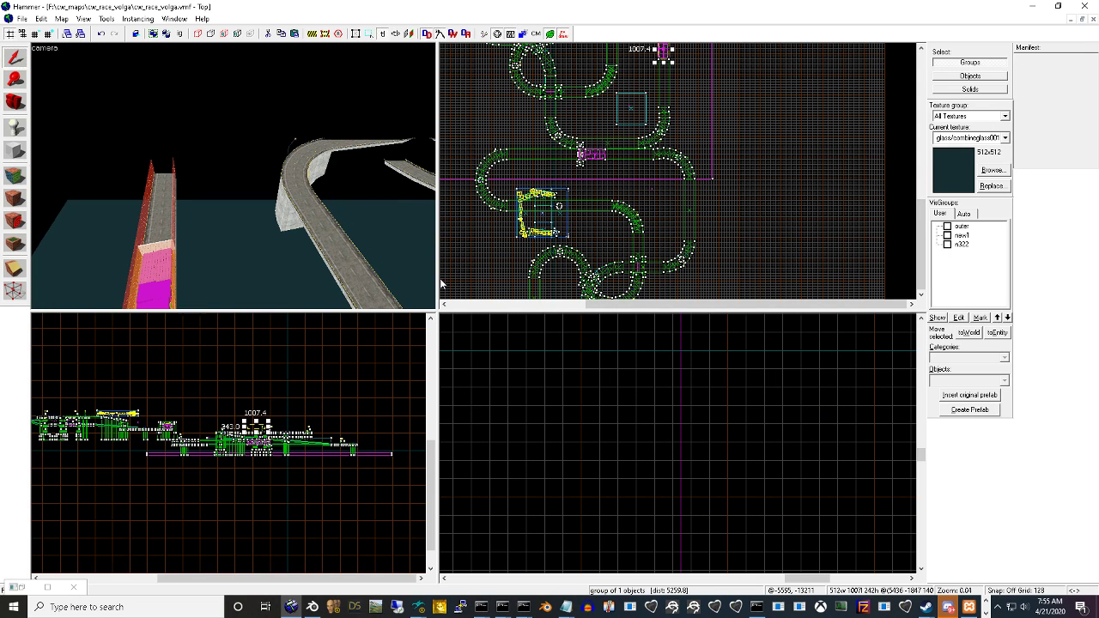
Paste one more raised copy of the track level with special paste, keeping the existing offset values
key("ctrl+shift+v")
left_click(571, 385)
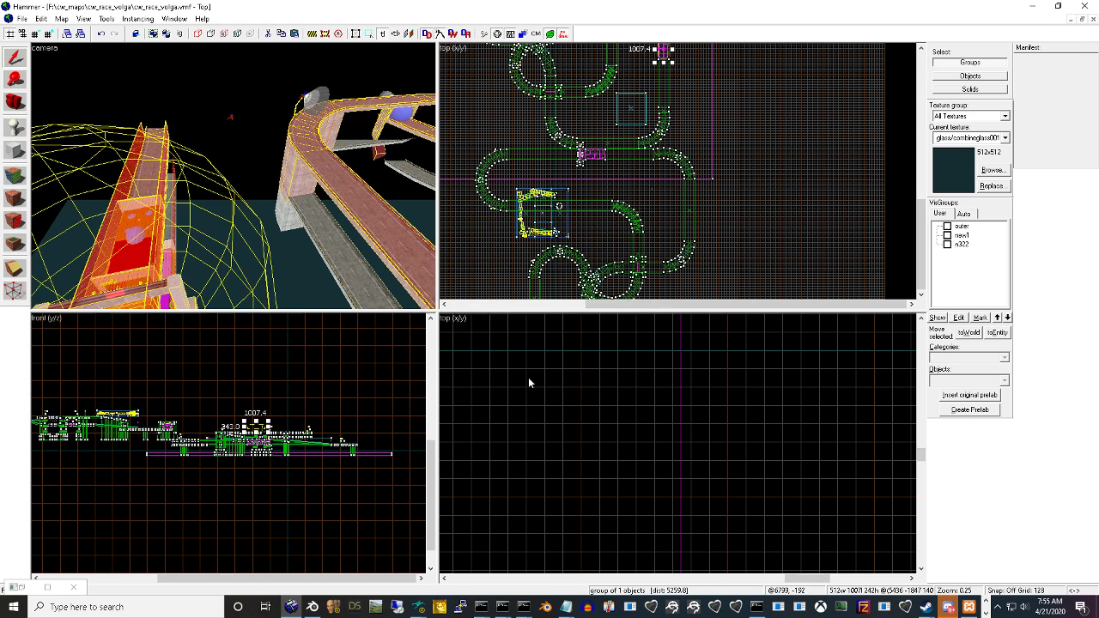
Create a new VisGroup named new3 and assign the latest pasted track copy to it
right_click(302, 438)
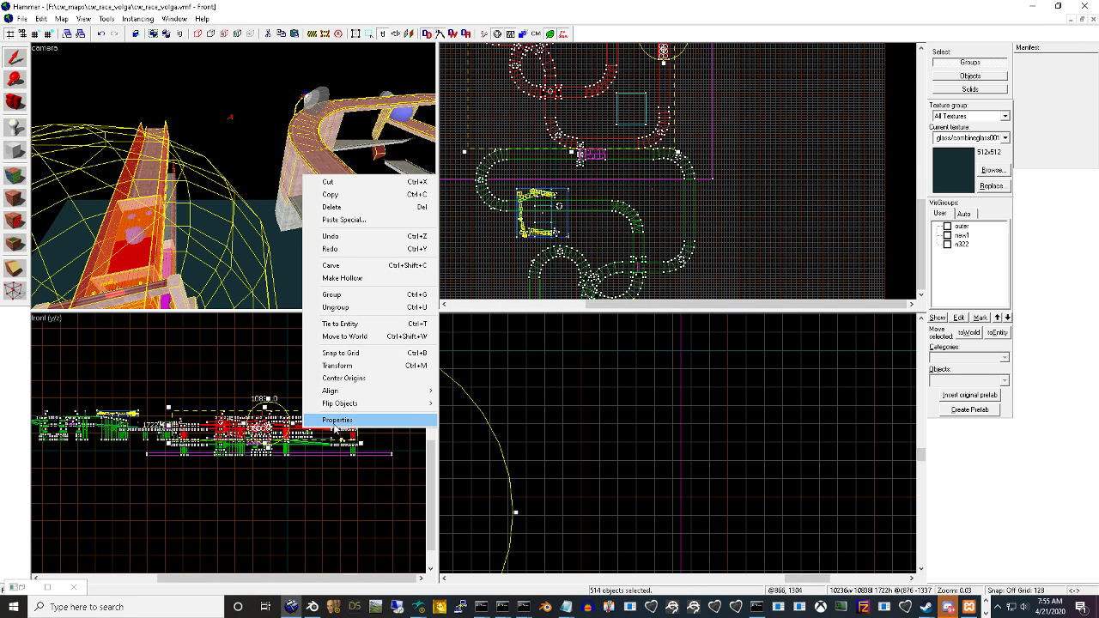
left_click(393, 417)
left_click(827, 512)
left_click(574, 500)
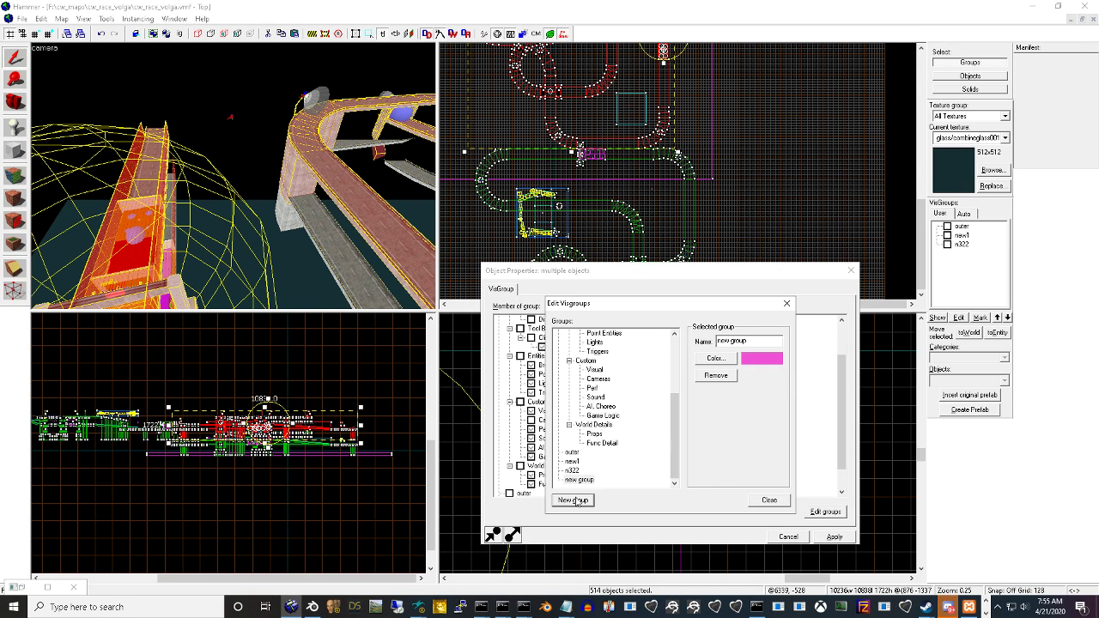
left_click(749, 343)
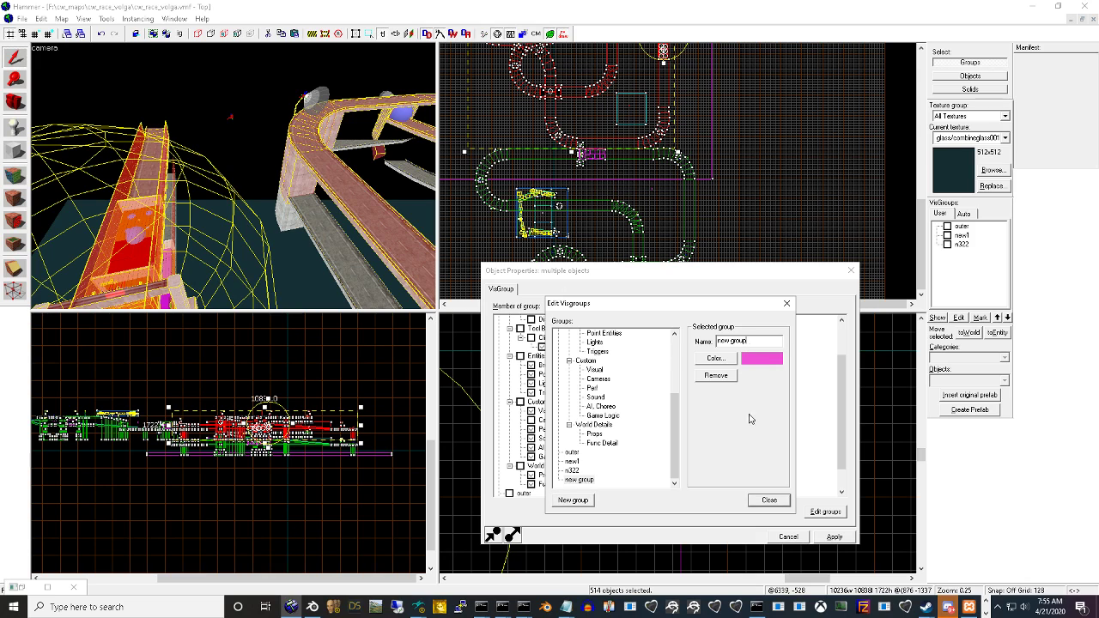
left_click_drag(737, 341, 748, 342)
key("BackSpace")
left_click(761, 497)
scroll(522, 494, "down", 2)
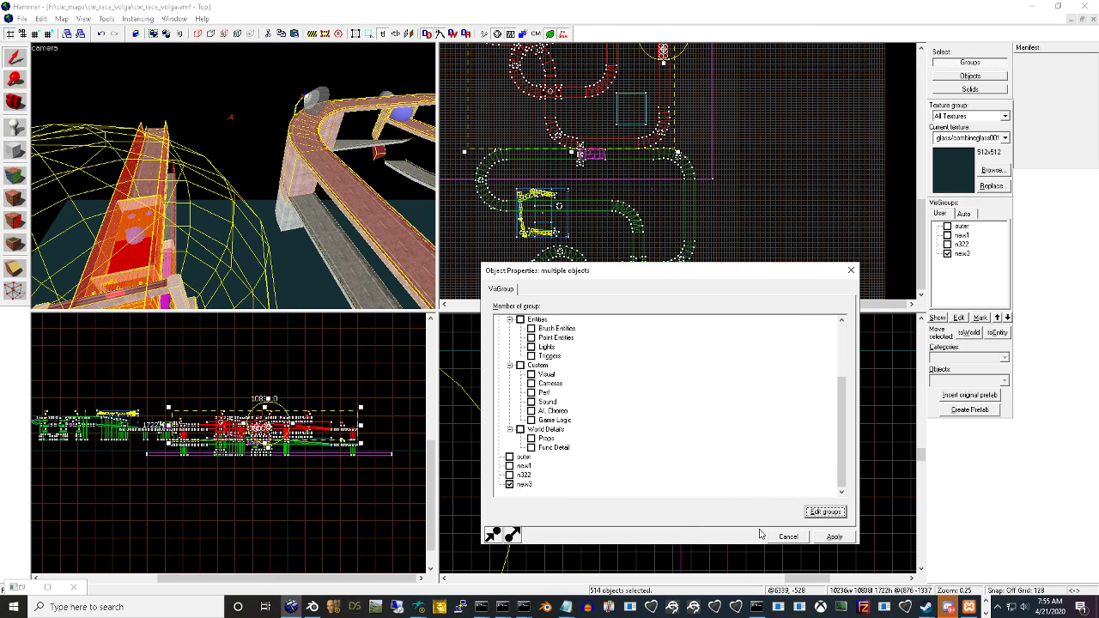
left_click(825, 535)
left_click(794, 538)
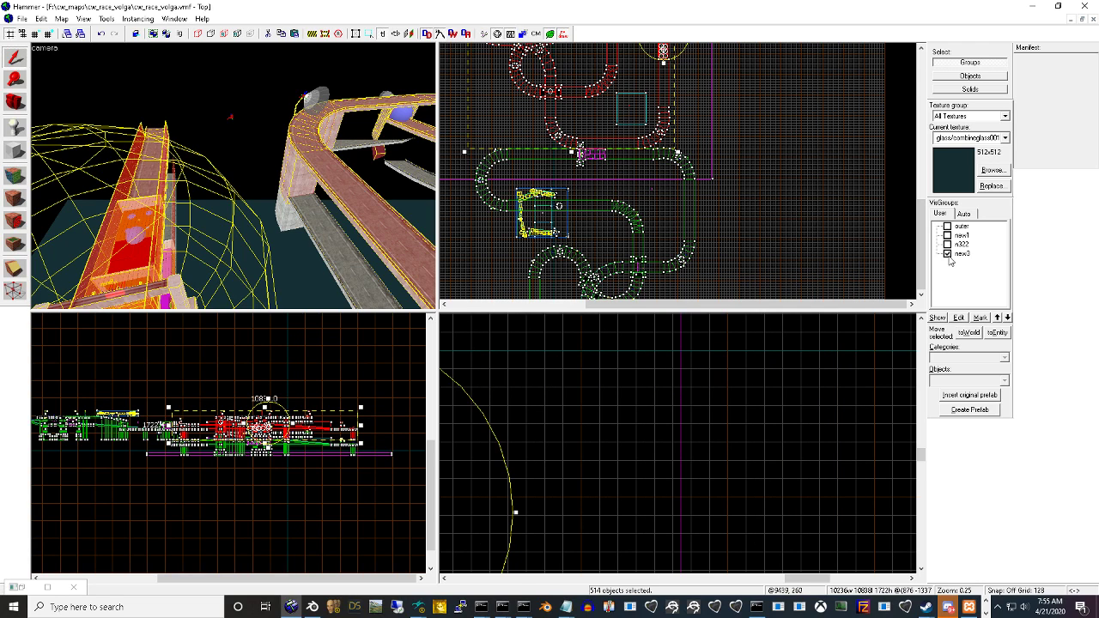
Rotate the selected new3 track copy about the Z axis and move it down along Z with the Transformation dialog
key("ctrl+m")
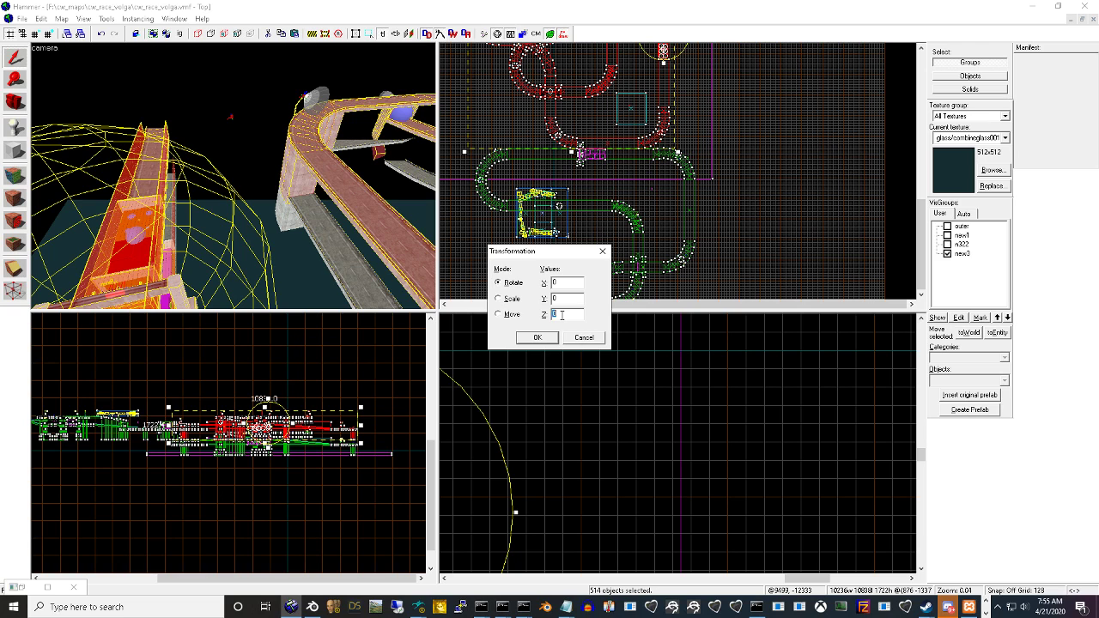
key("Return")
scroll(721, 130, "down", 2)
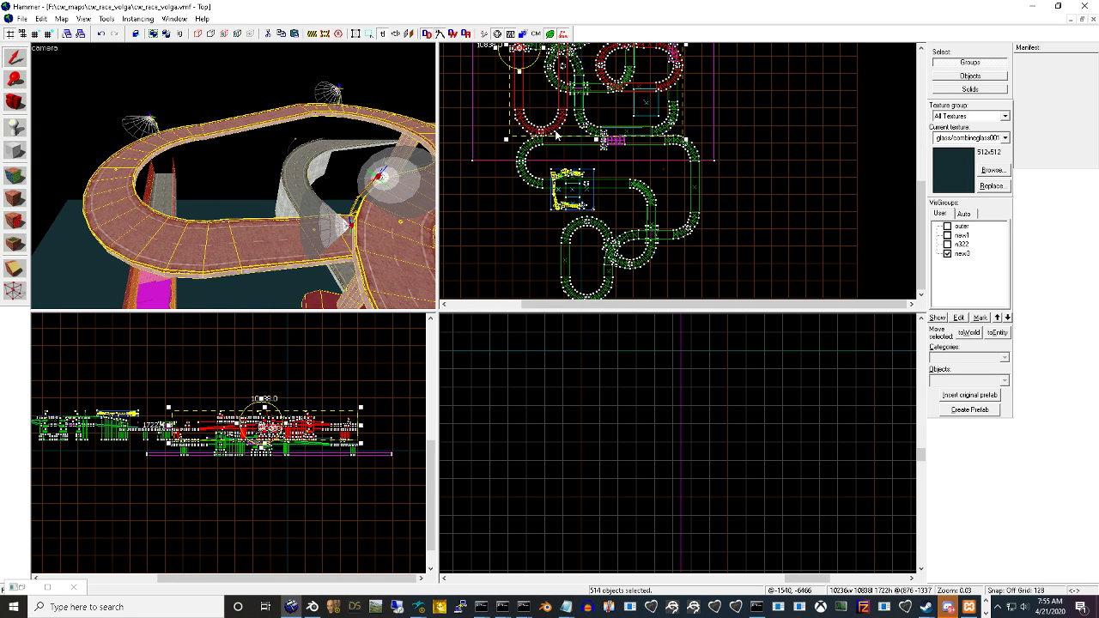
key("ctrl+m")
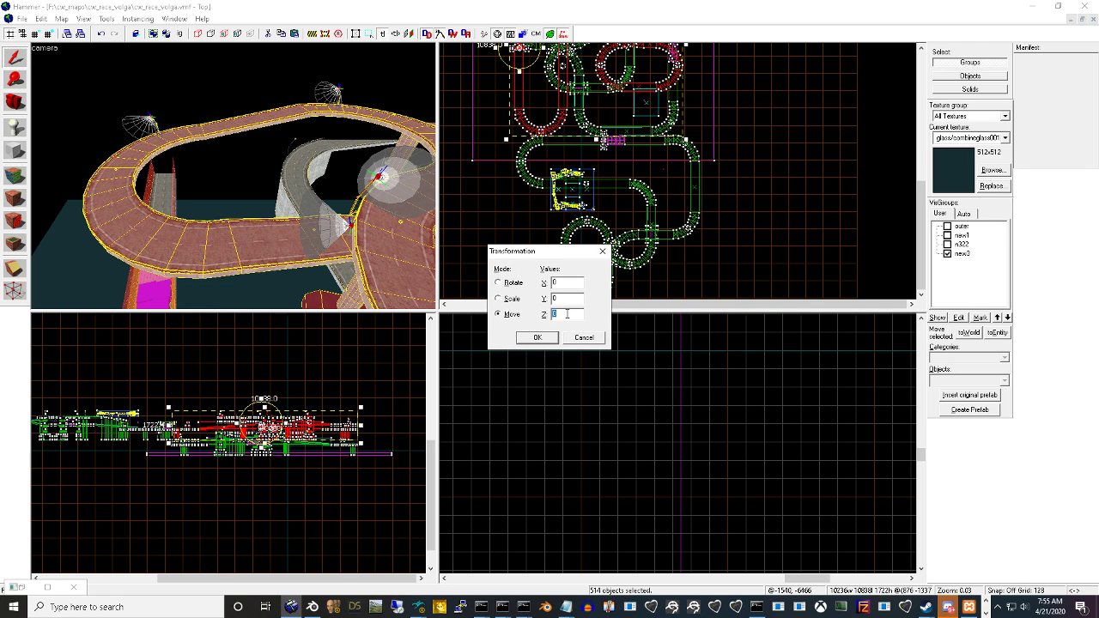
key("Return")
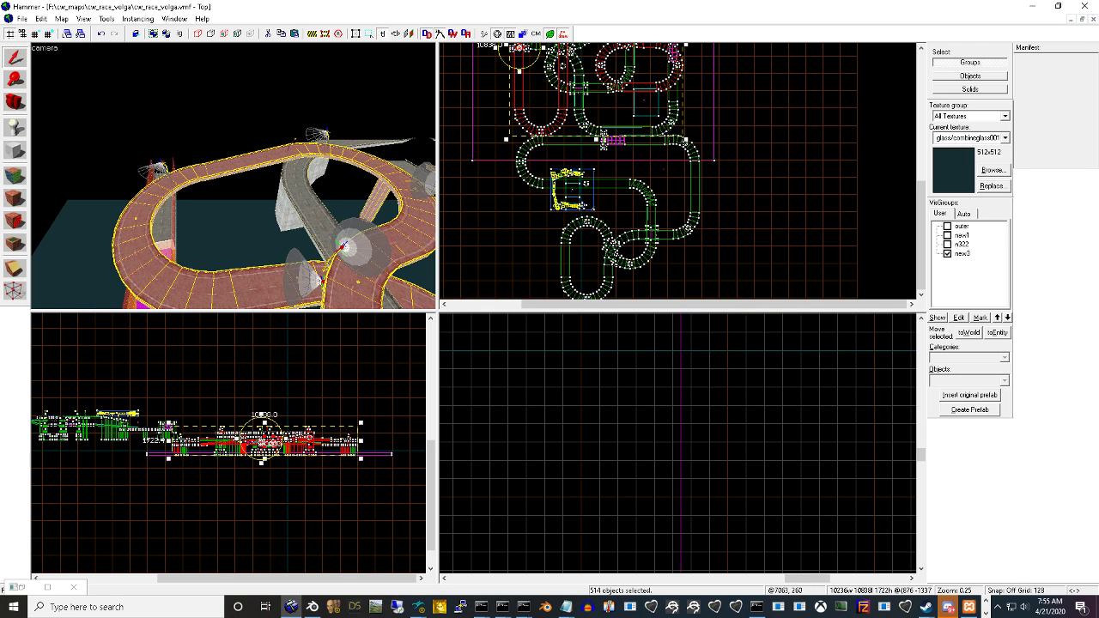
Reposition the rotated track copy in the top view so its long straight runs beside the existing track's straight
left_click(922, 48)
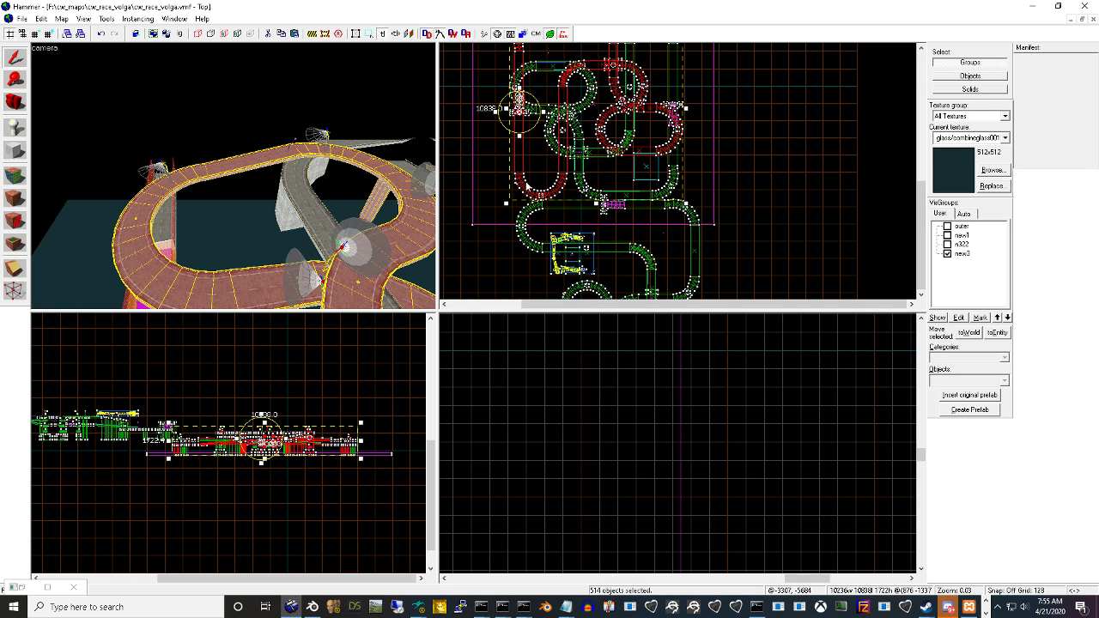
left_click_drag(525, 187, 739, 309)
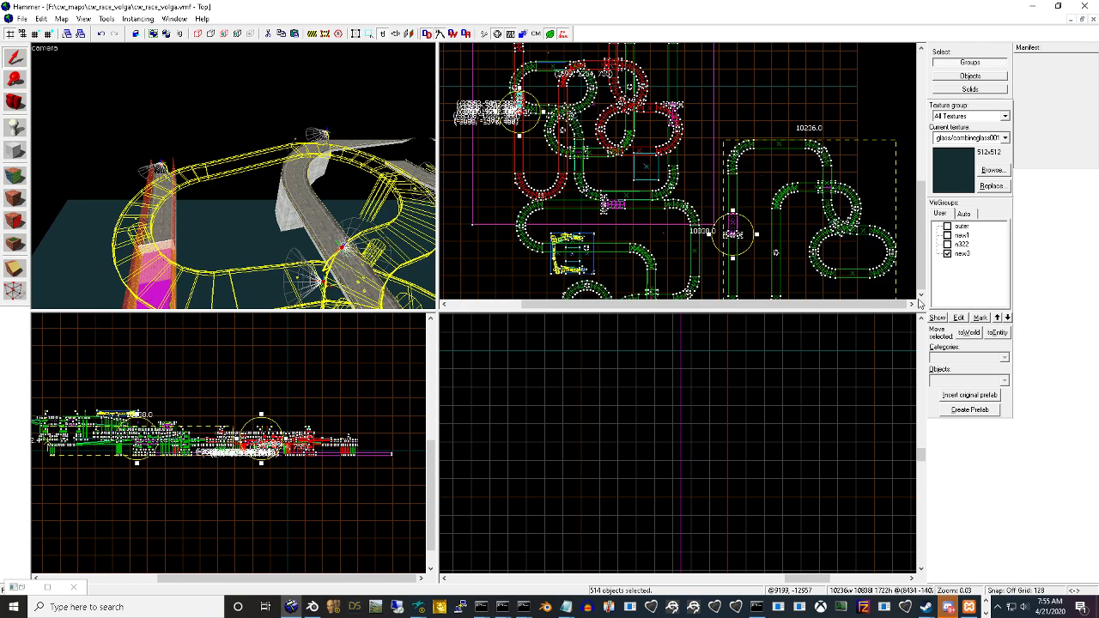
left_click(922, 297)
left_click(921, 295)
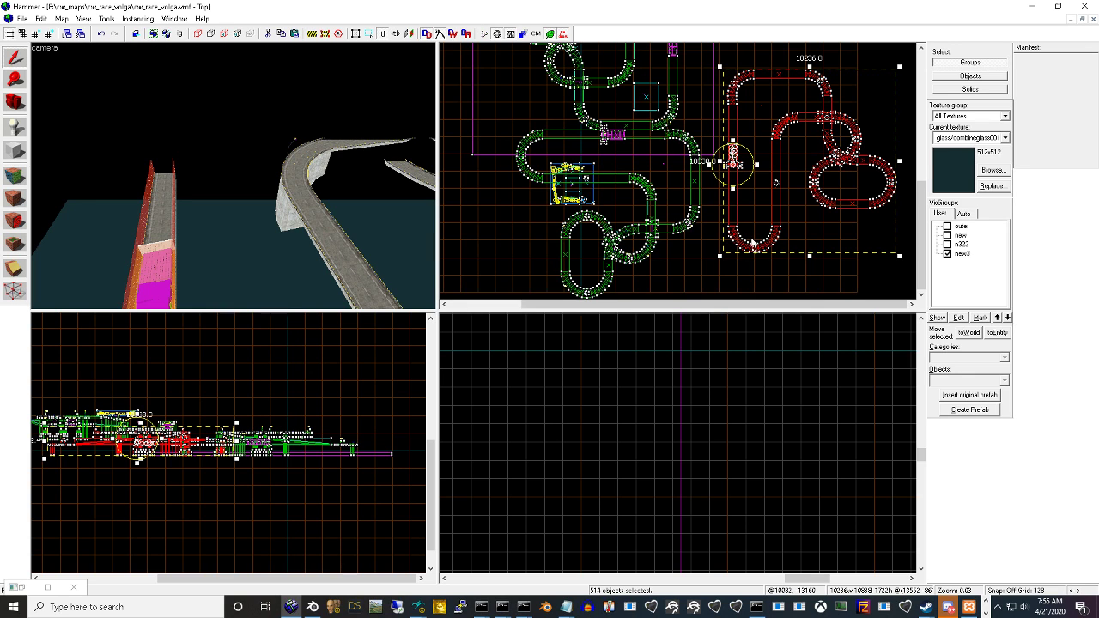
left_click(922, 49)
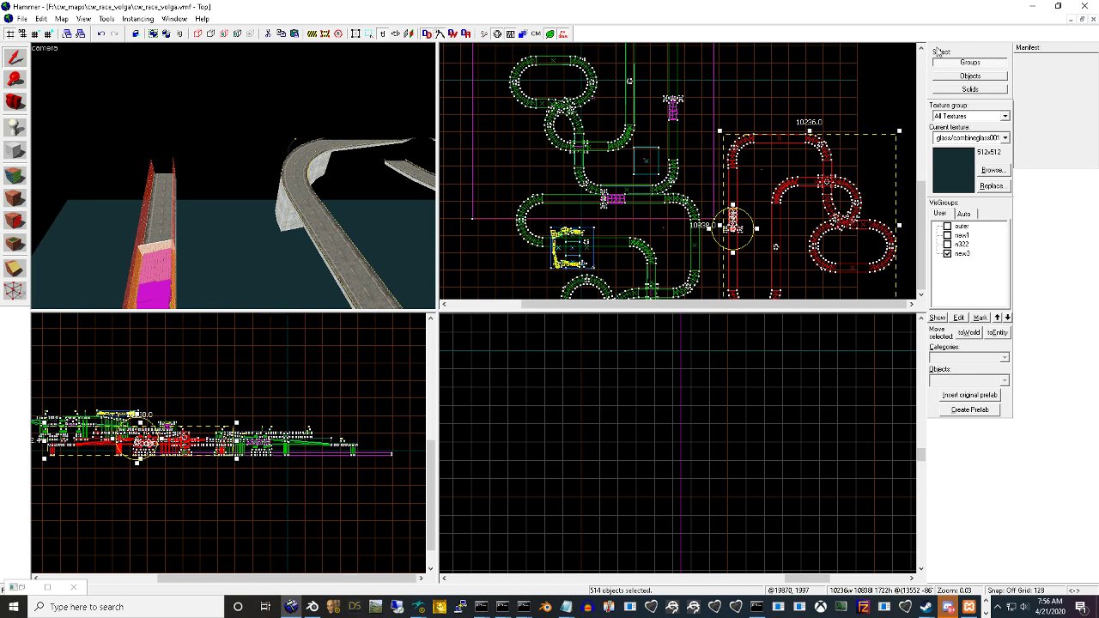
left_click(922, 49)
left_click_drag(735, 219, 687, 85)
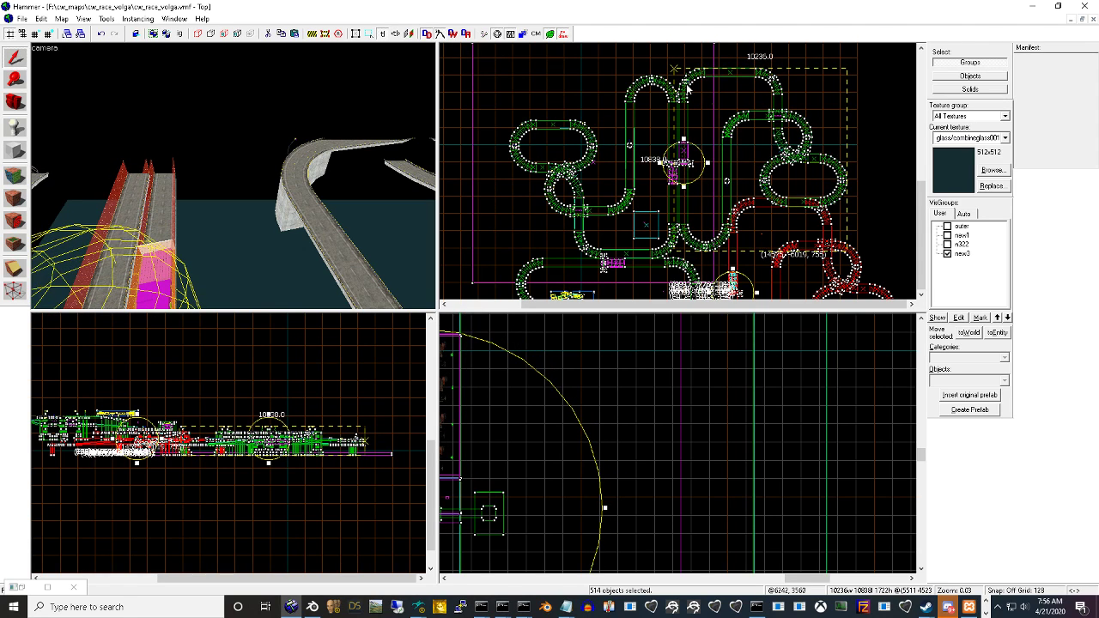
Close the gap between the two parallel straights by shifting the track copy flush against the existing track's edge
key("z")
left_click(13, 100)
key("z")
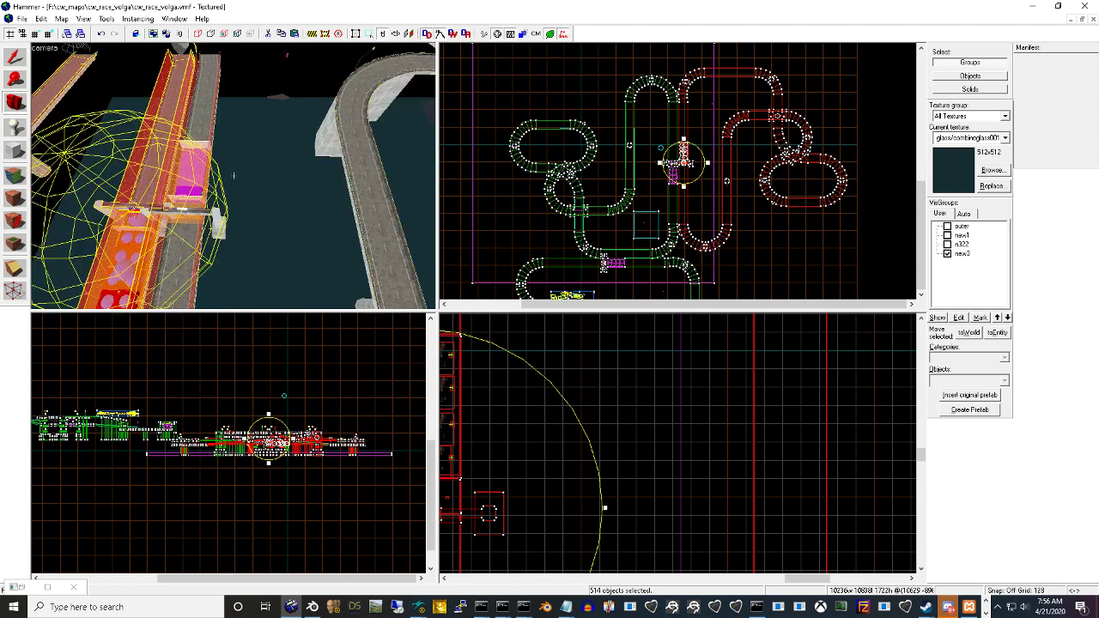
key("w")
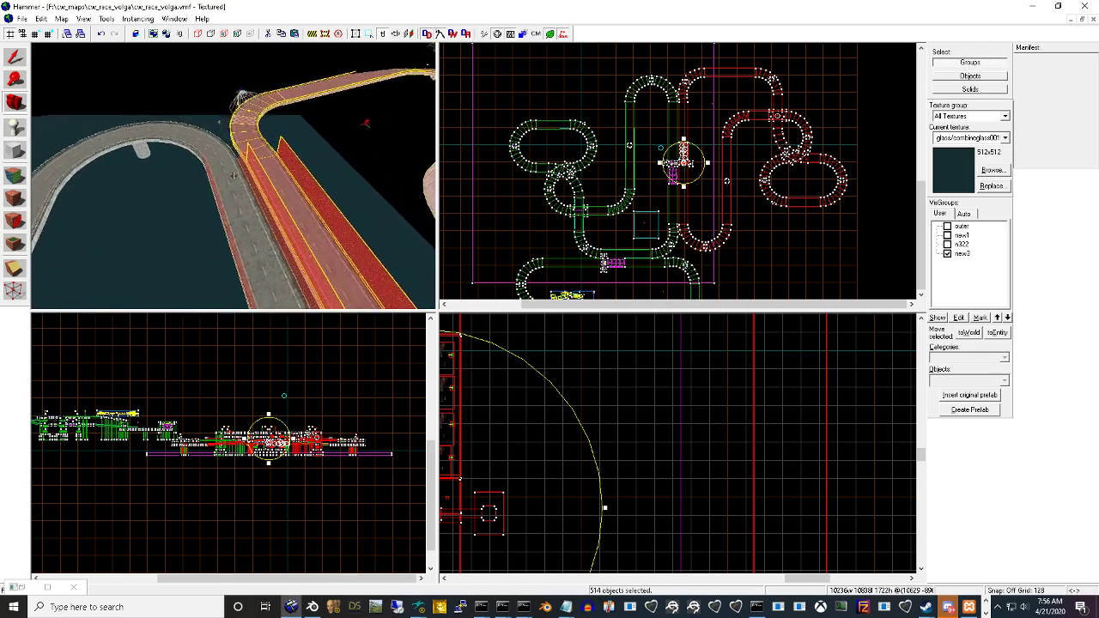
left_click_drag(232, 174, 234, 174)
key("w")
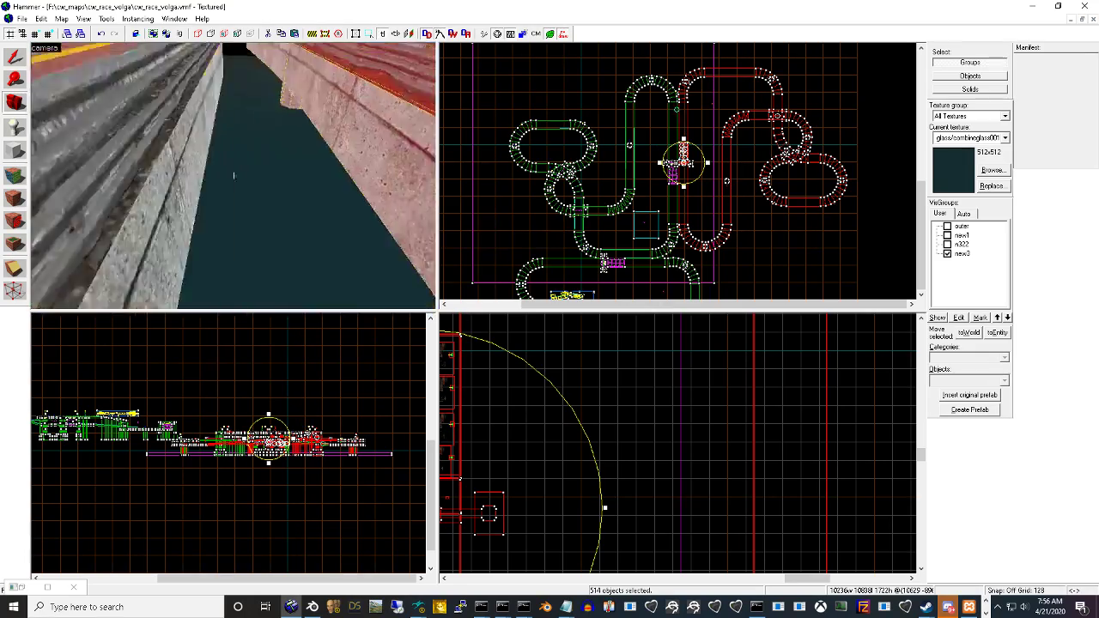
key("z")
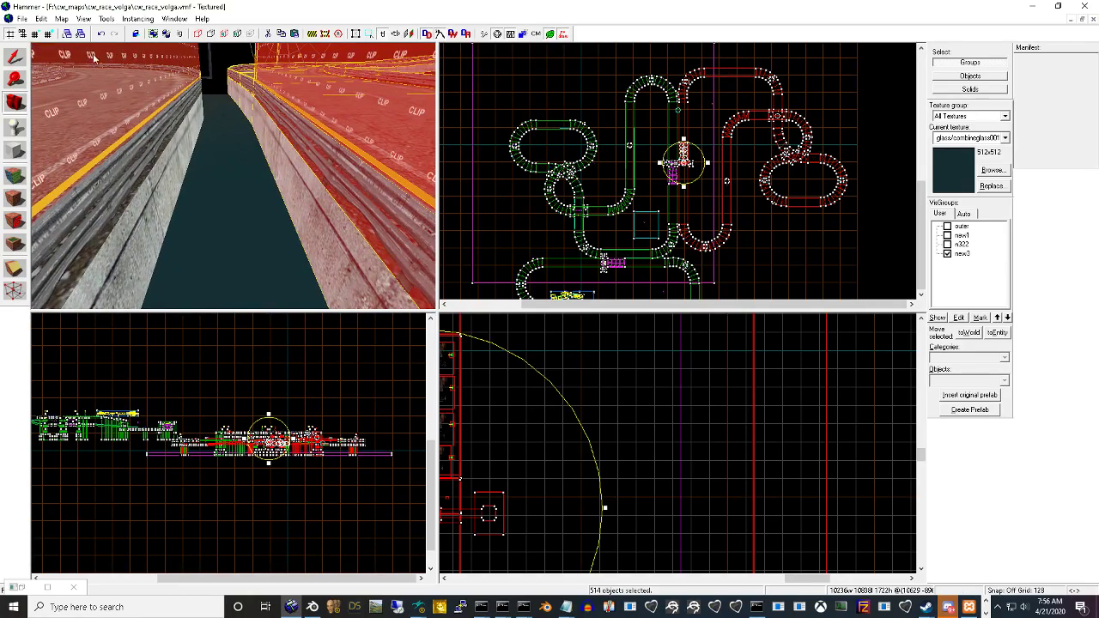
scroll(709, 87, "up", 6)
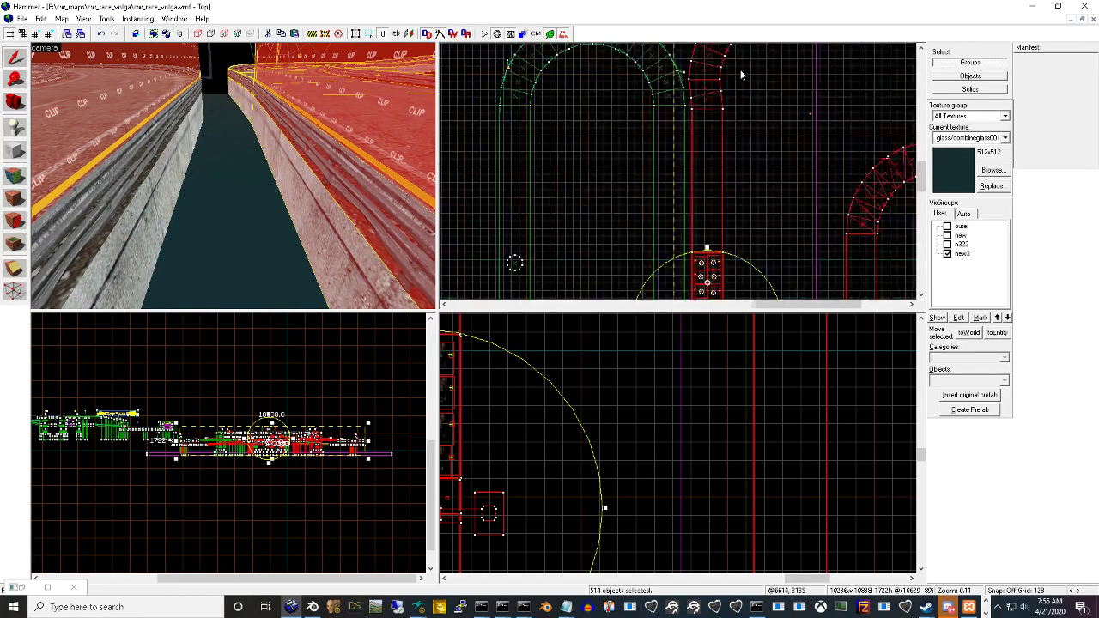
mouse_move(686, 126)
left_mouse_down()
mouse_move(662, 125)
mouse_move(671, 118)
left_mouse_up()
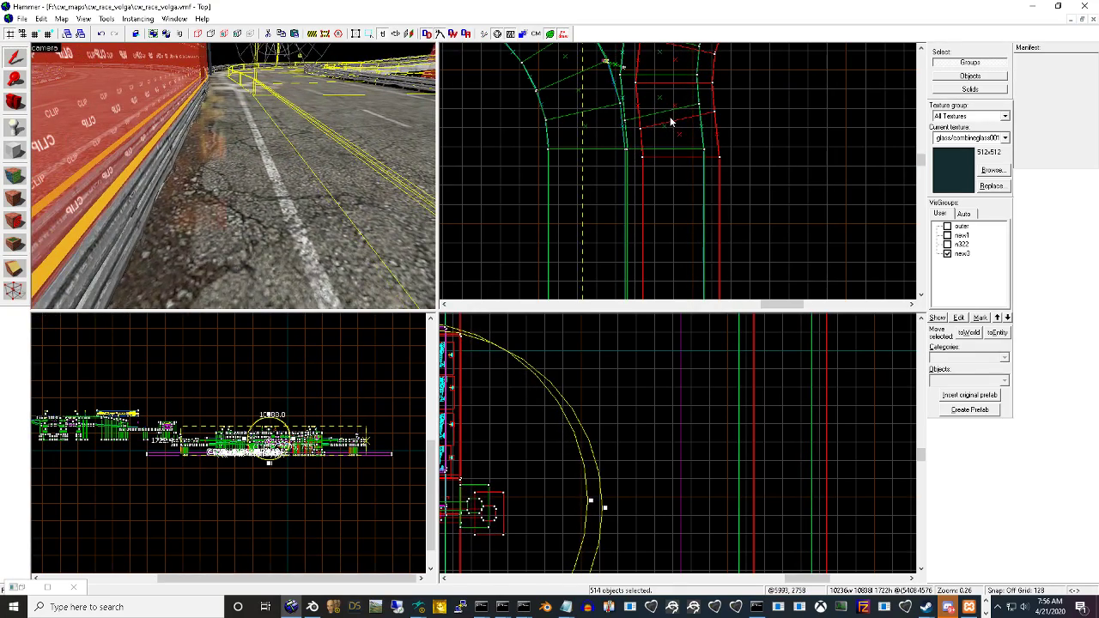
Inspect the shifted track copy and its bend beside the existing track in the 3D view
key("ctrl+z")
left_click(18, 105)
left_click_drag(234, 175, 233, 175)
key("w")
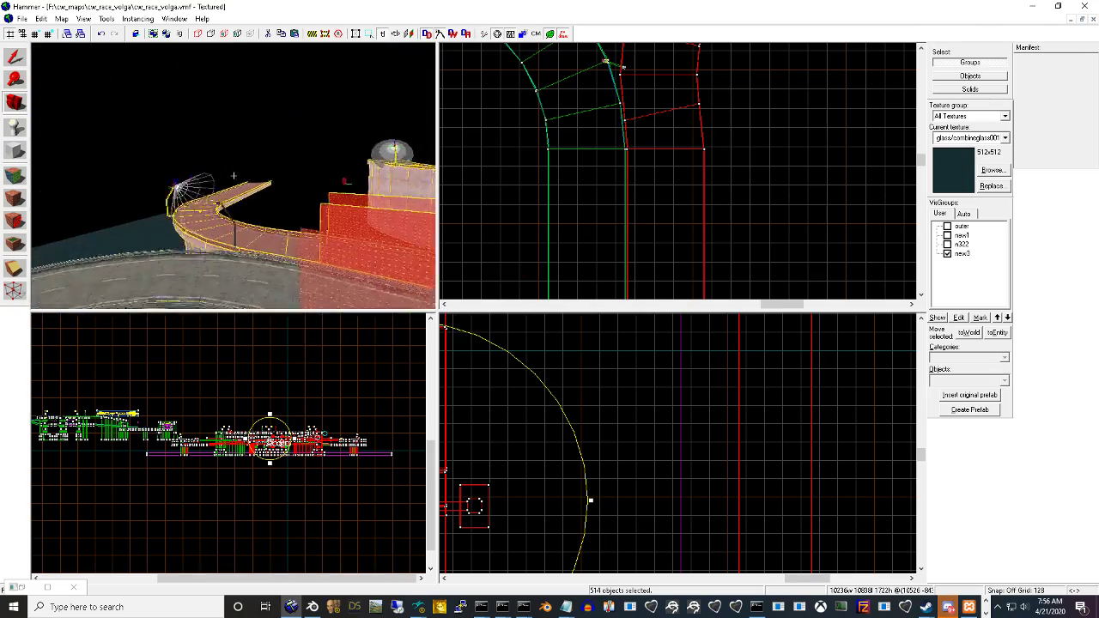
key("w")
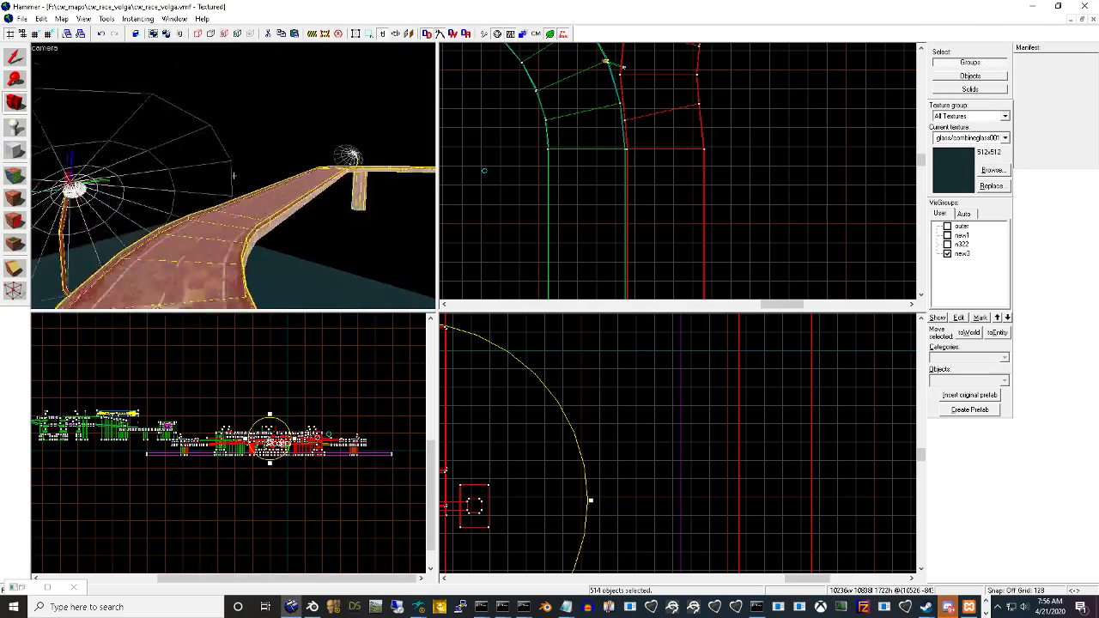
key("w")
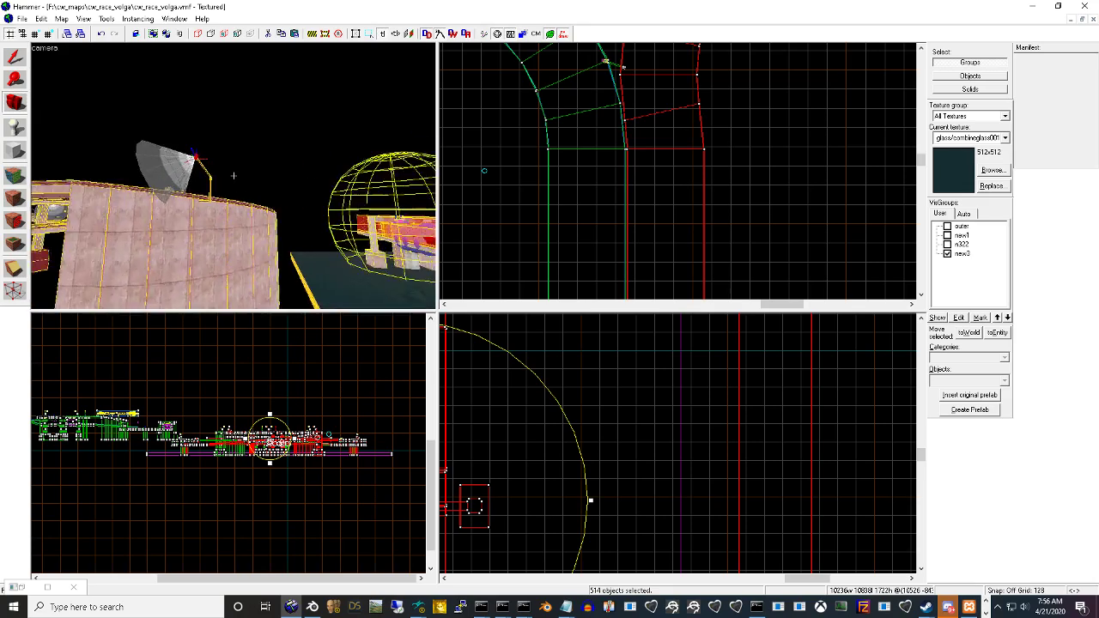
key("w")
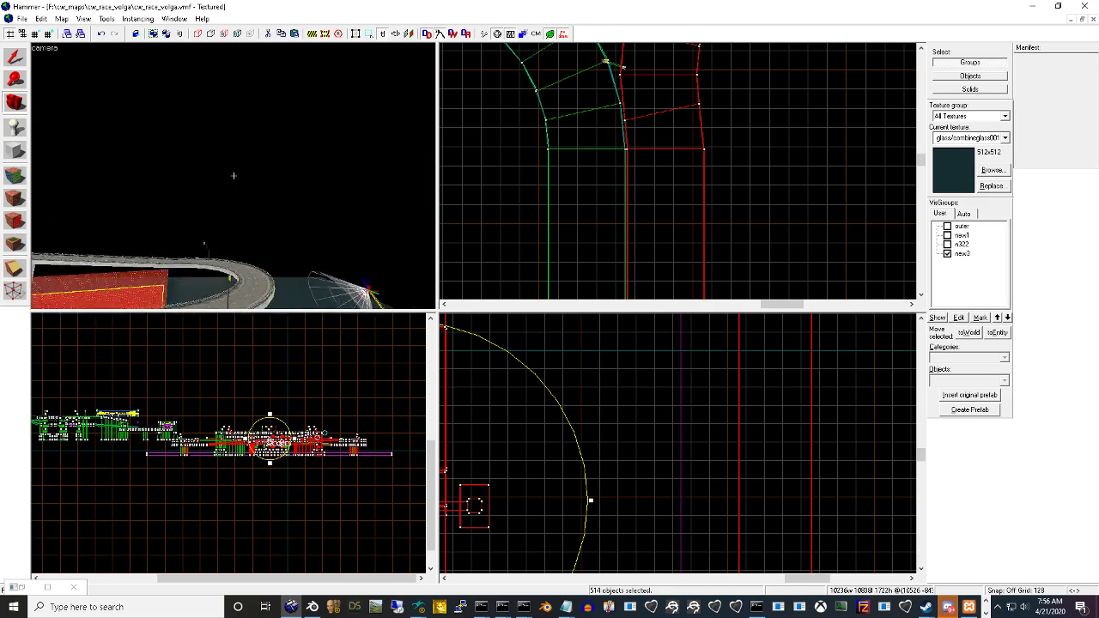
key("w")
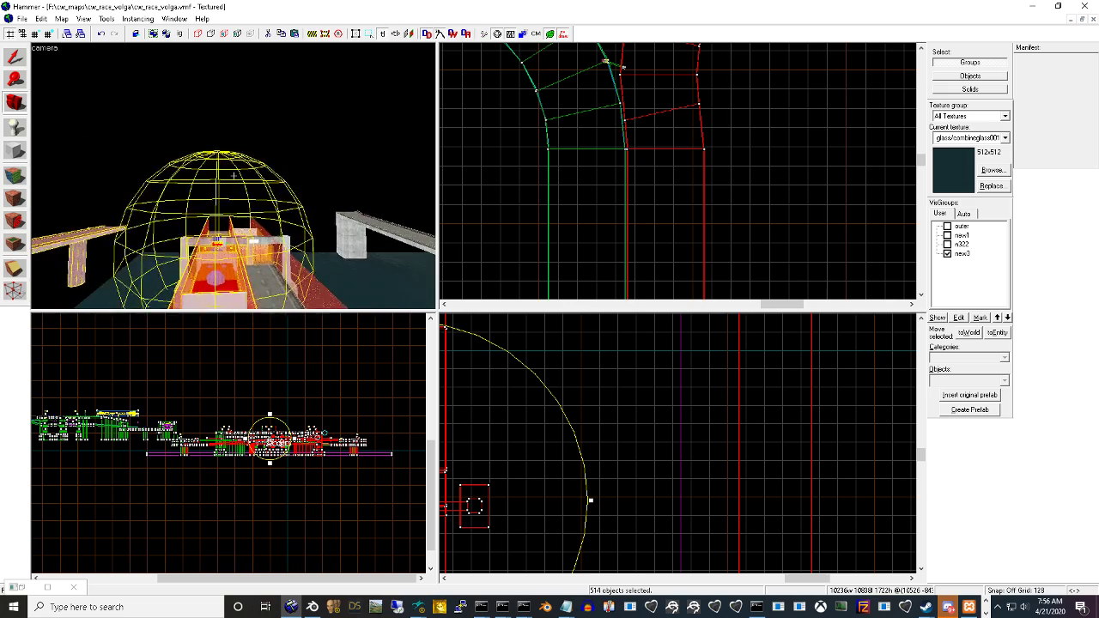
key("z")
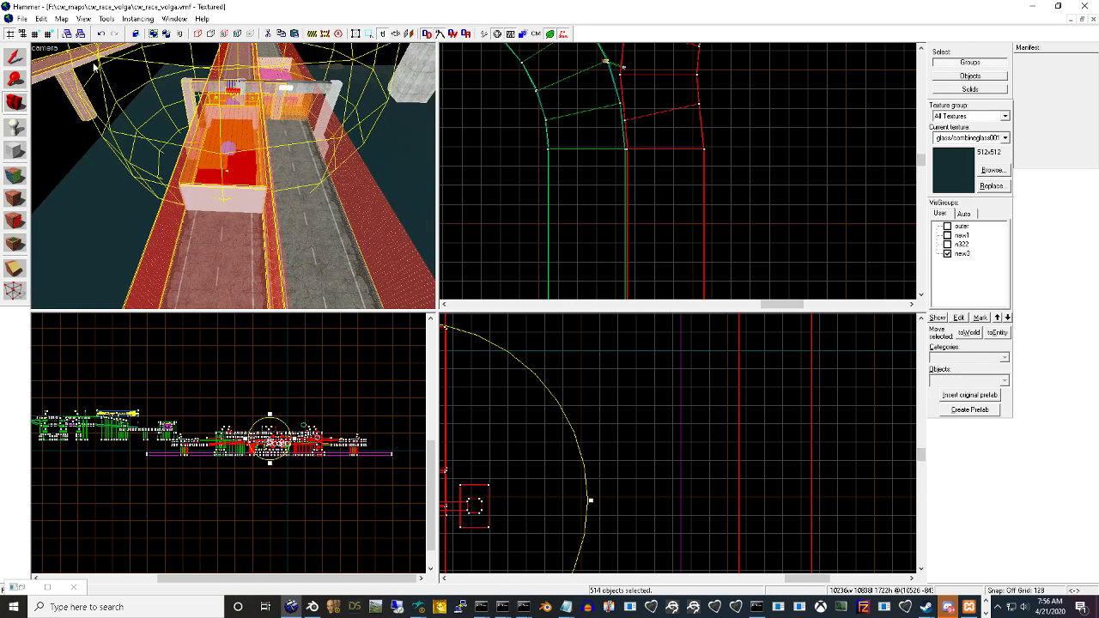
Save the map as a new file named cw_race_volga_templater2
left_click(22, 18)
left_click(77, 86)
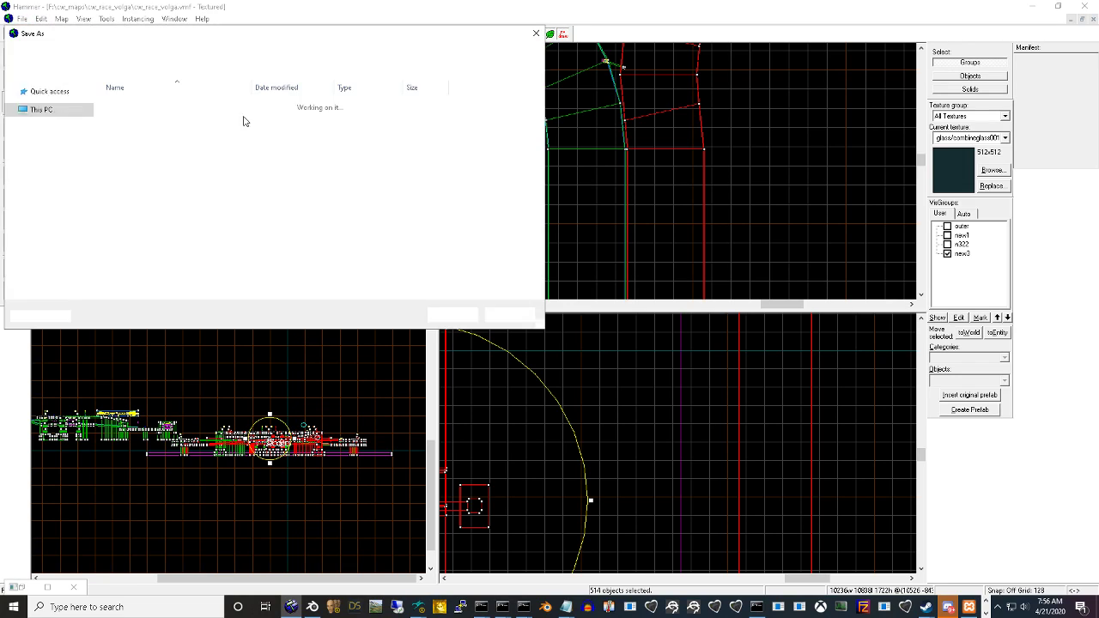
left_click(163, 275)
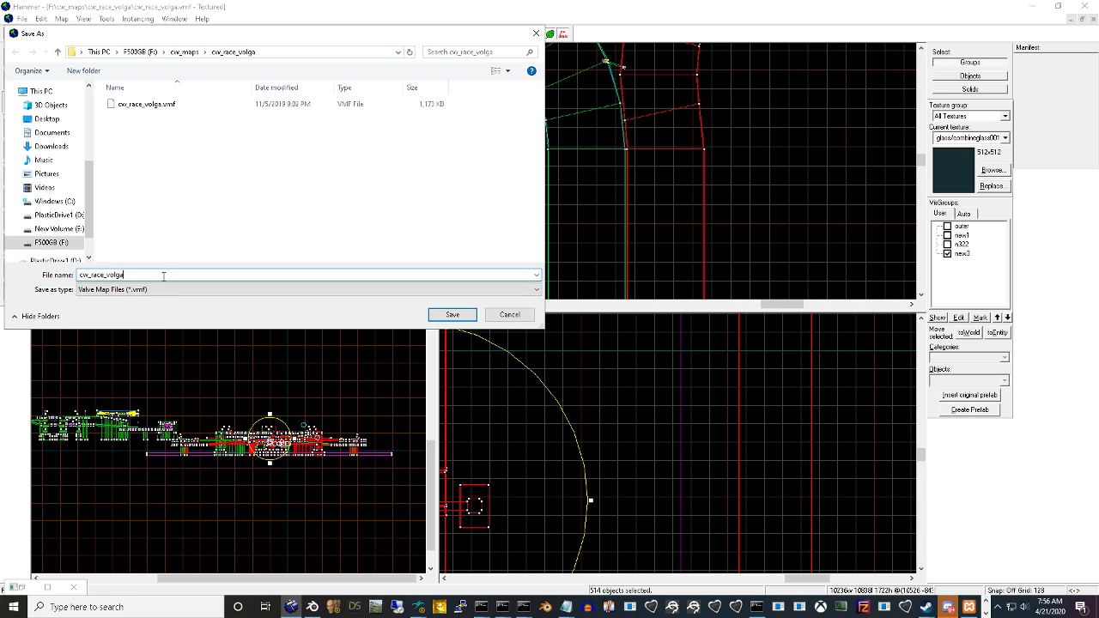
type("_templater2")
key("Return")
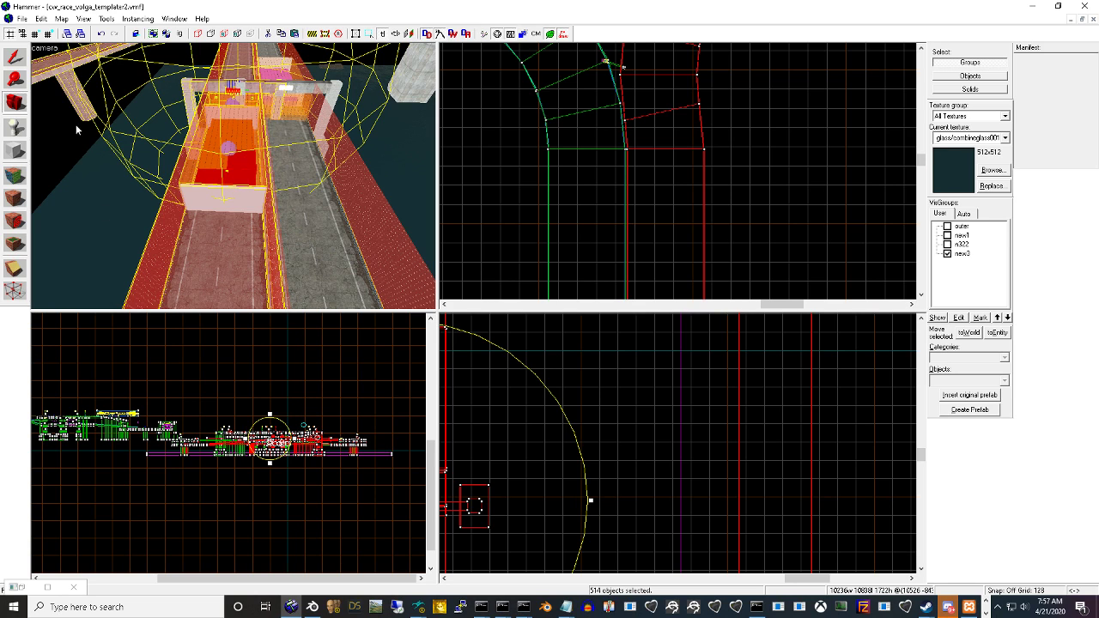
Make the hidden n322, new1 and outer VisGroups visible
left_click(15, 152)
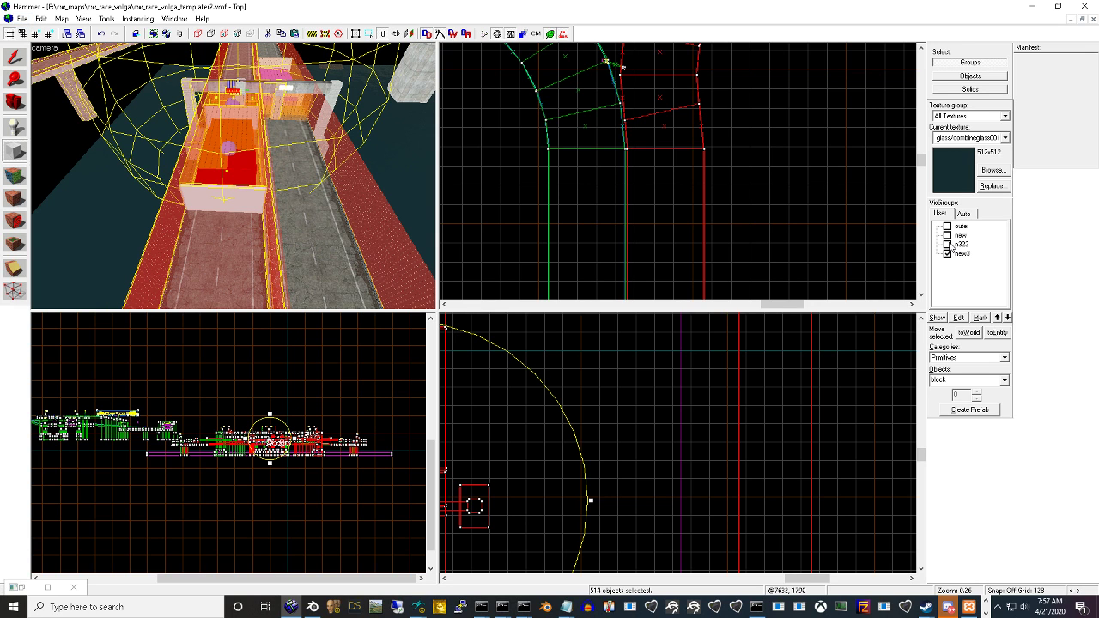
left_click(948, 244)
left_click(948, 235)
left_click(947, 226)
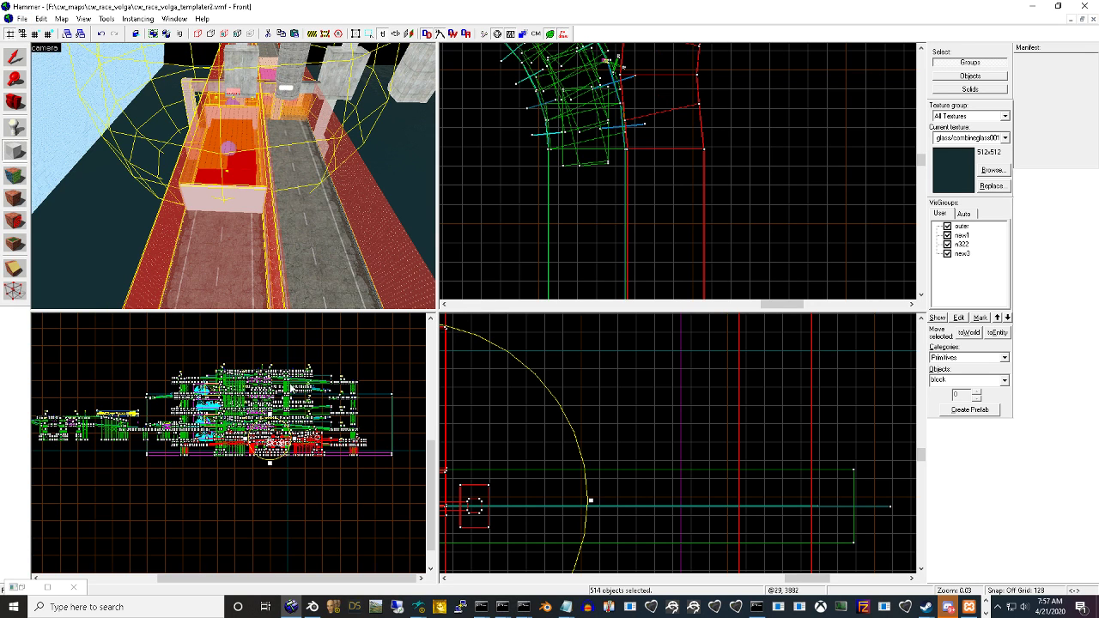
Select every object of the map with a box selection around the whole layout in the front view
scroll(296, 391, "down", 3)
left_click(14, 58)
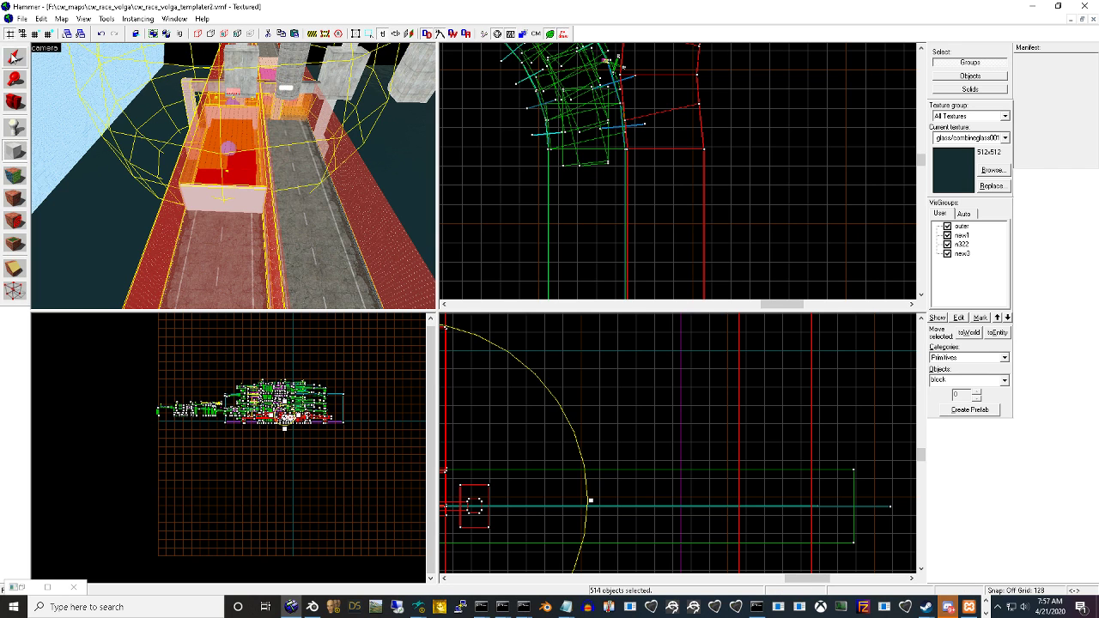
left_click_drag(382, 363, 203, 453)
left_click_drag(305, 414, 146, 482)
key("Return")
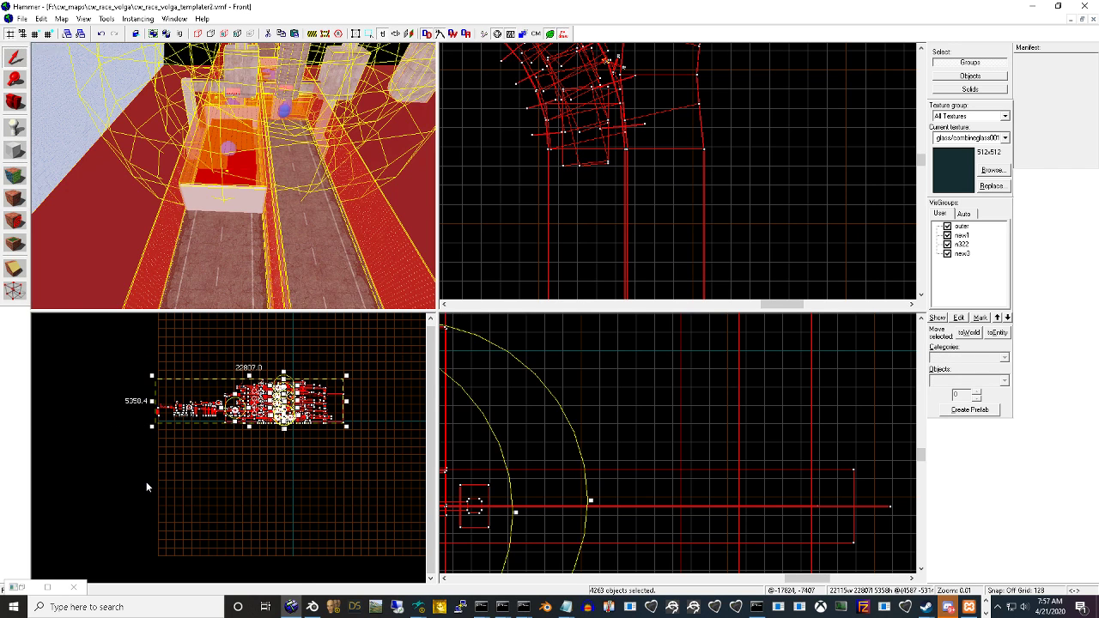
scroll(357, 436, "up", 2)
scroll(414, 348, "down", 3)
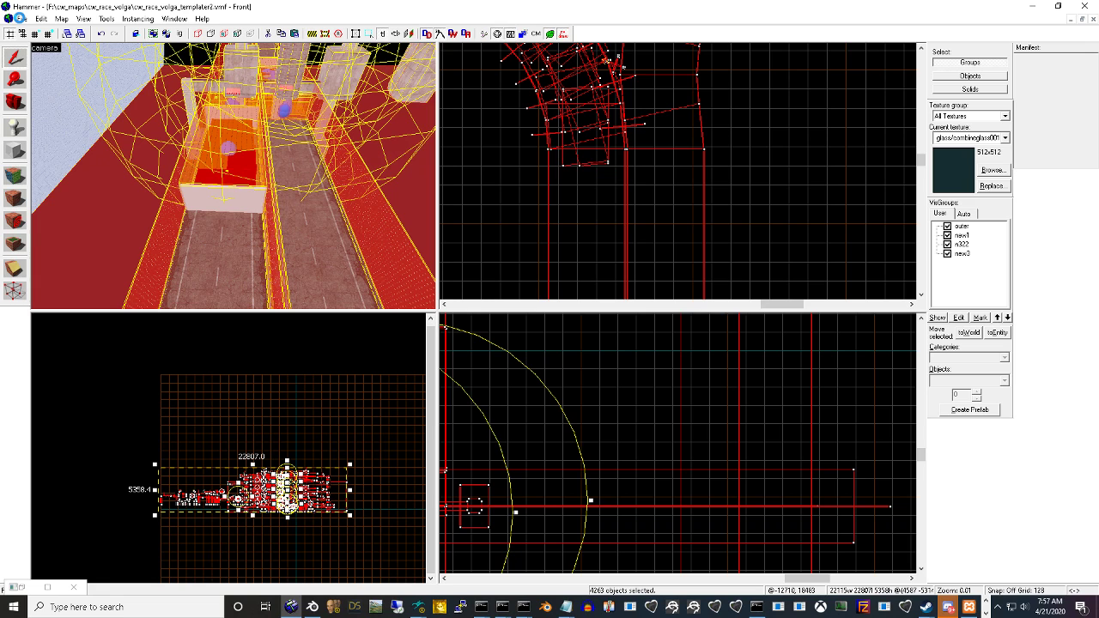
Open the recent map gaz12.vmf and paste the copied race track objects into it
left_click(21, 18)
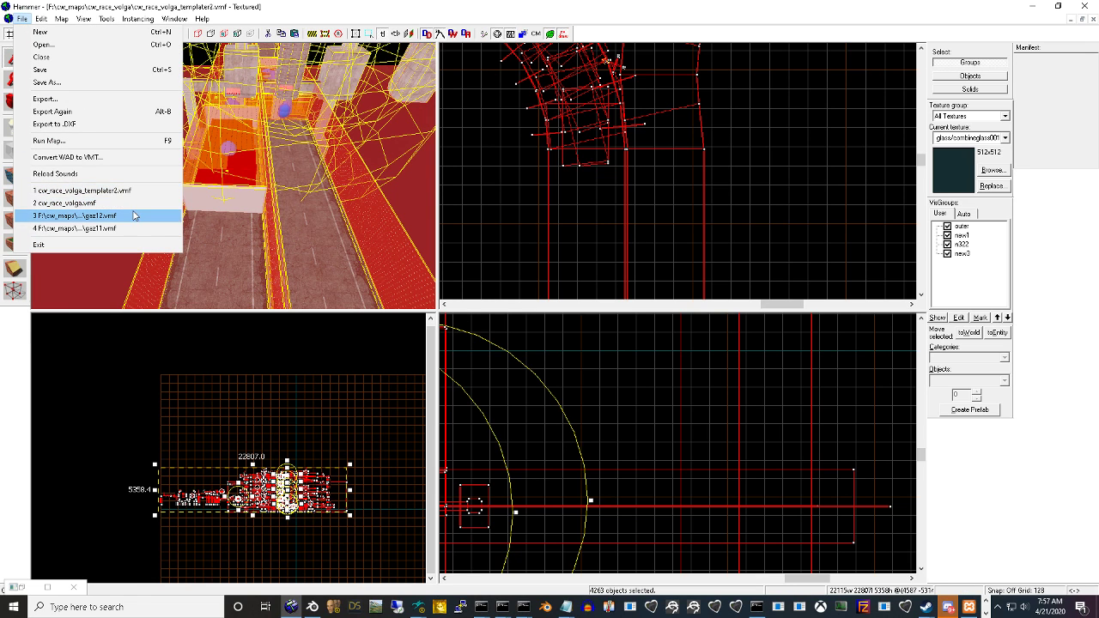
left_click(134, 216)
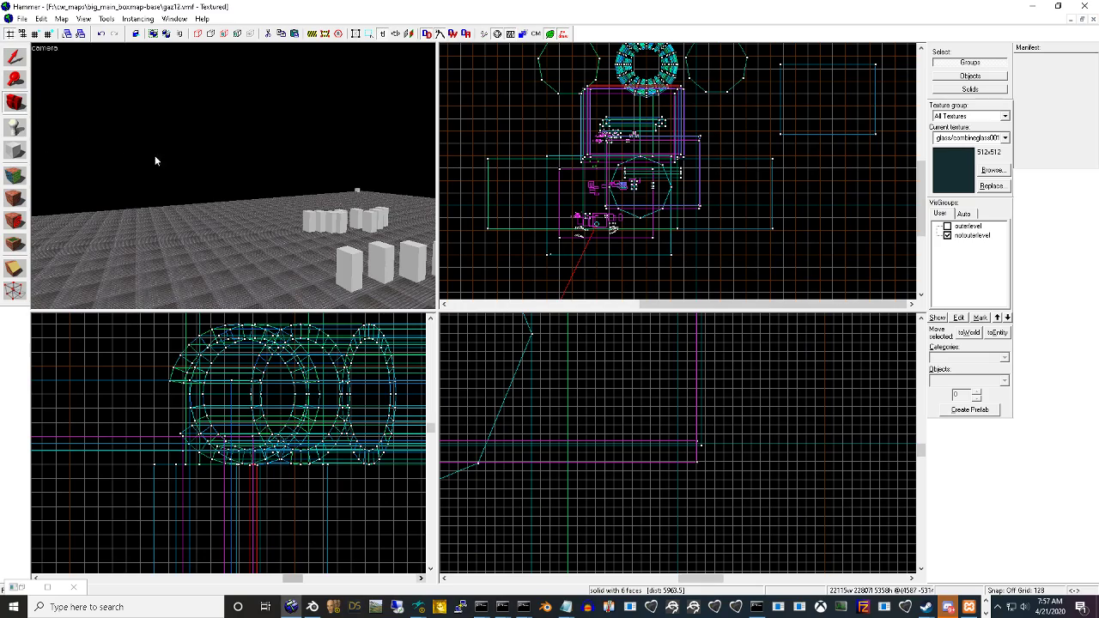
key("s")
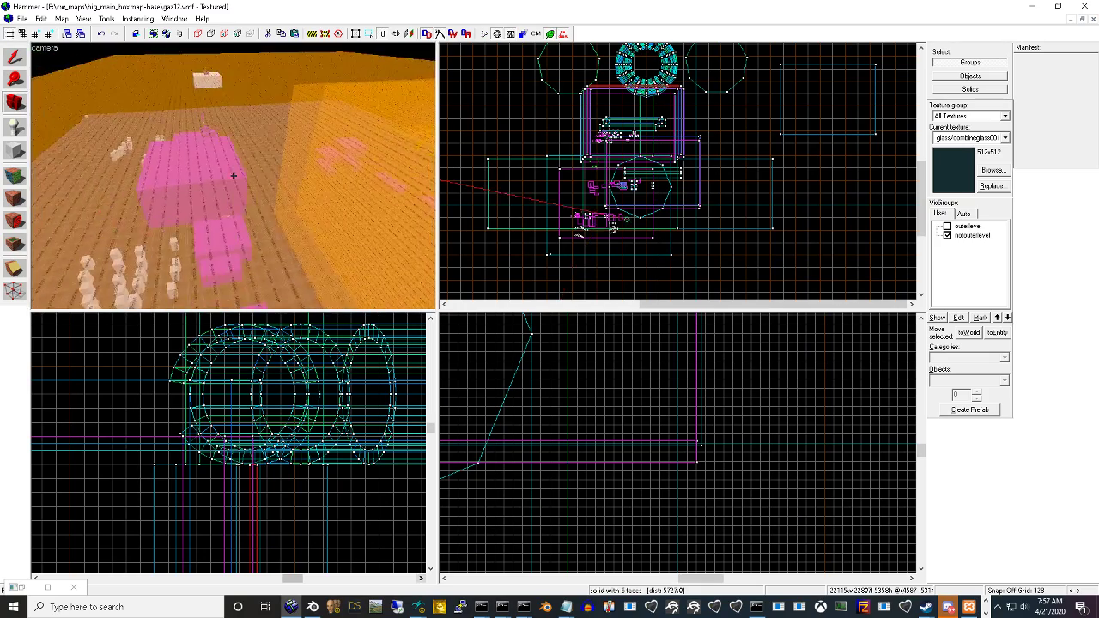
key("z")
scroll(782, 198, "down", 3)
scroll(782, 195, "down", 3)
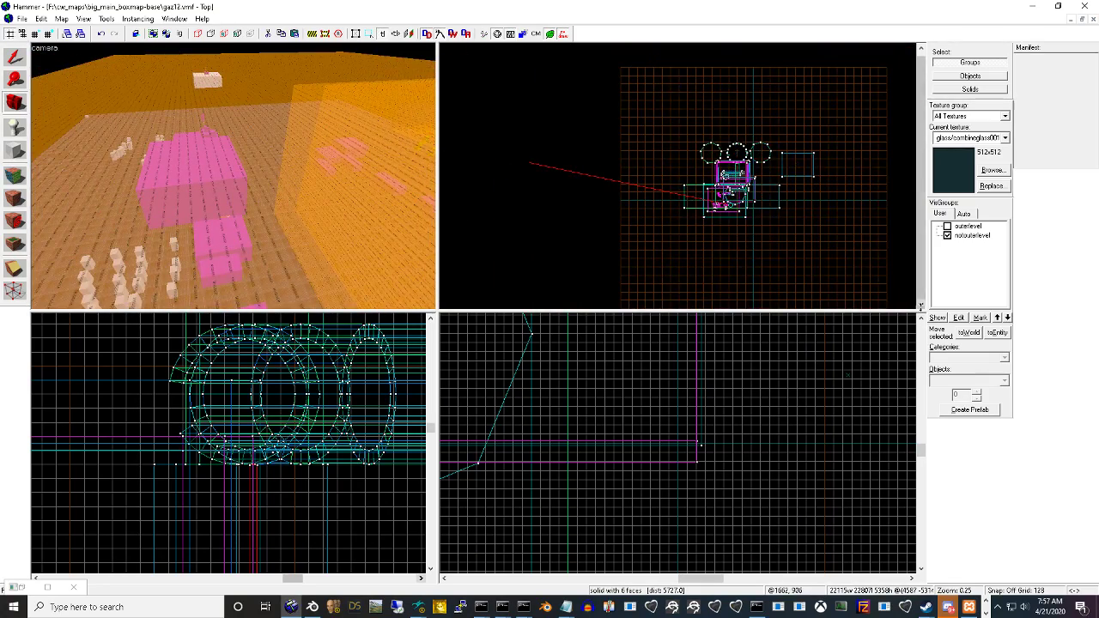
left_click(921, 305)
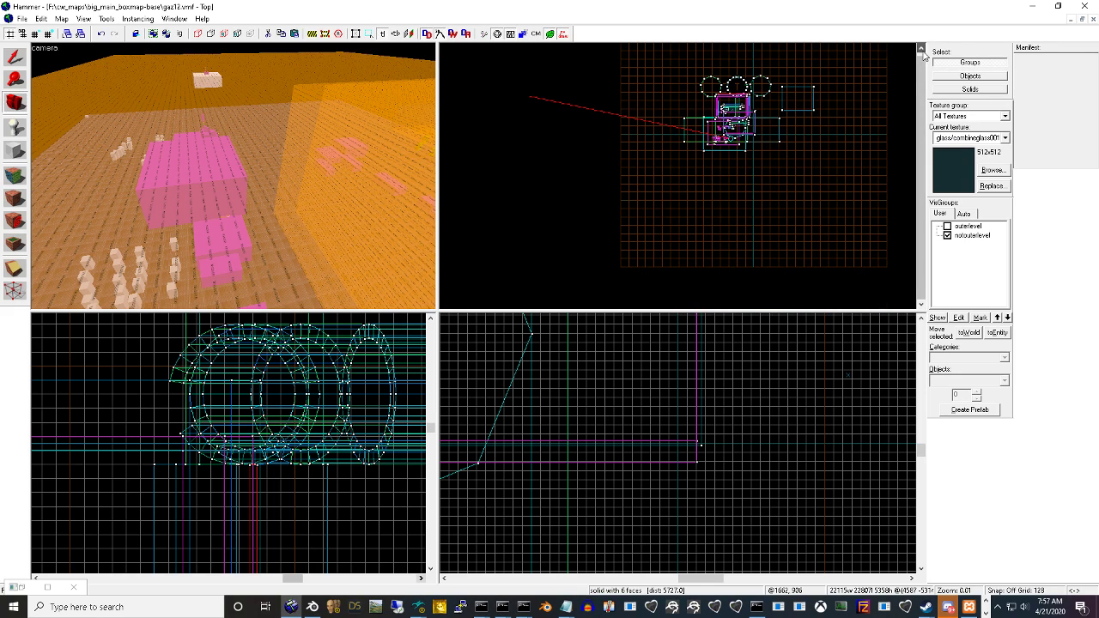
scroll(719, 420, "down", 3)
scroll(720, 420, "down", 3)
scroll(288, 446, "down", 3)
scroll(289, 446, "down", 3)
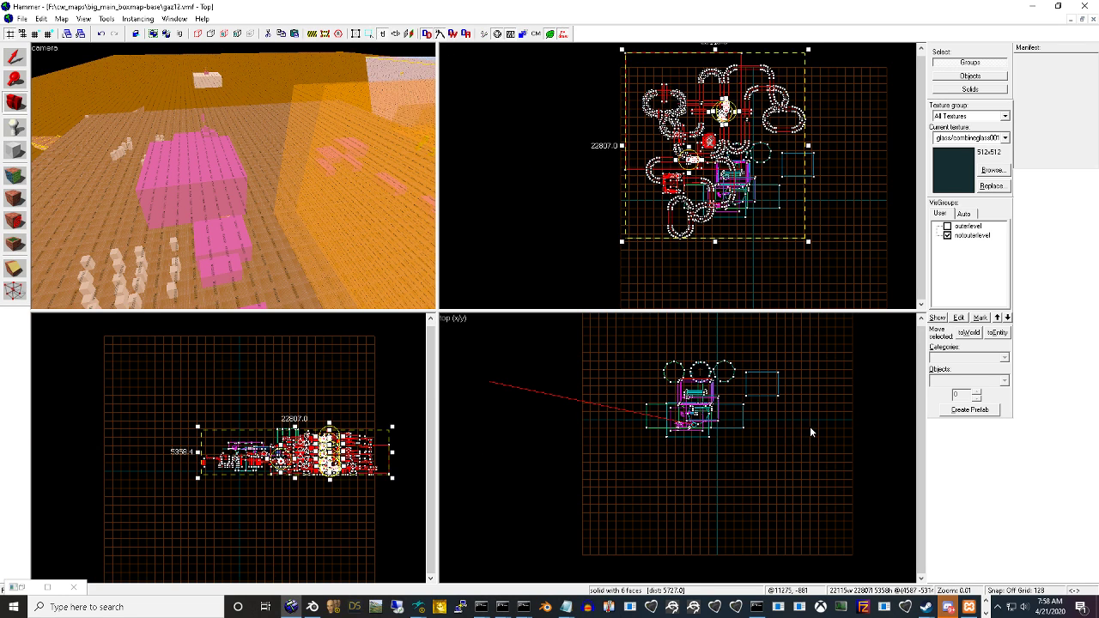
left_click(921, 319)
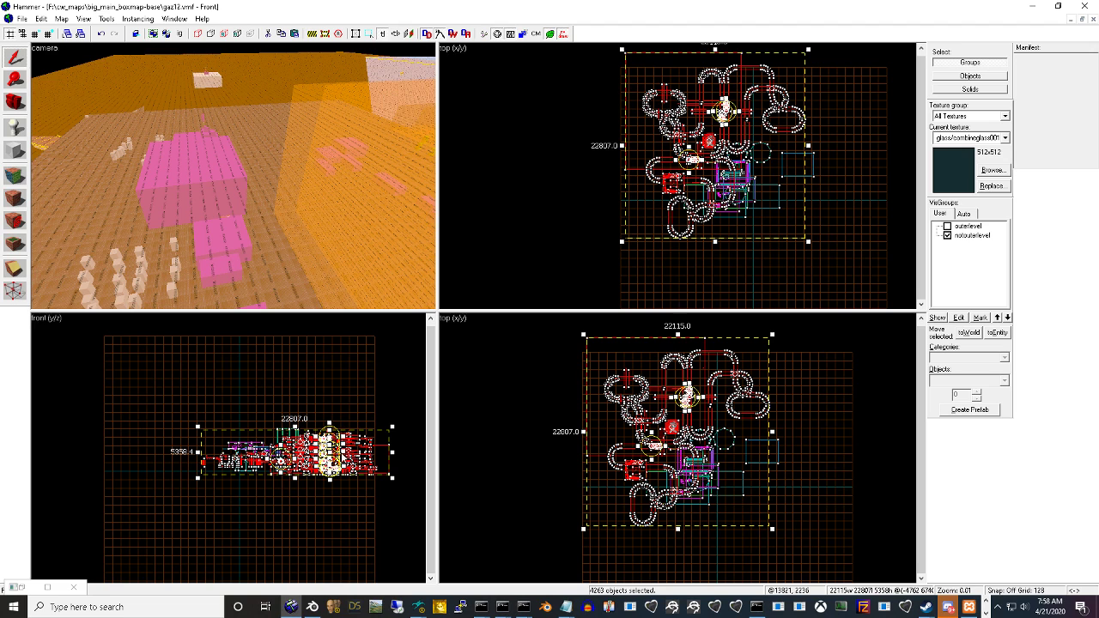
Move the pasted race track in the front view so it fits inside the grid bounds, slightly below the existing structures
left_click_drag(354, 452, 319, 452)
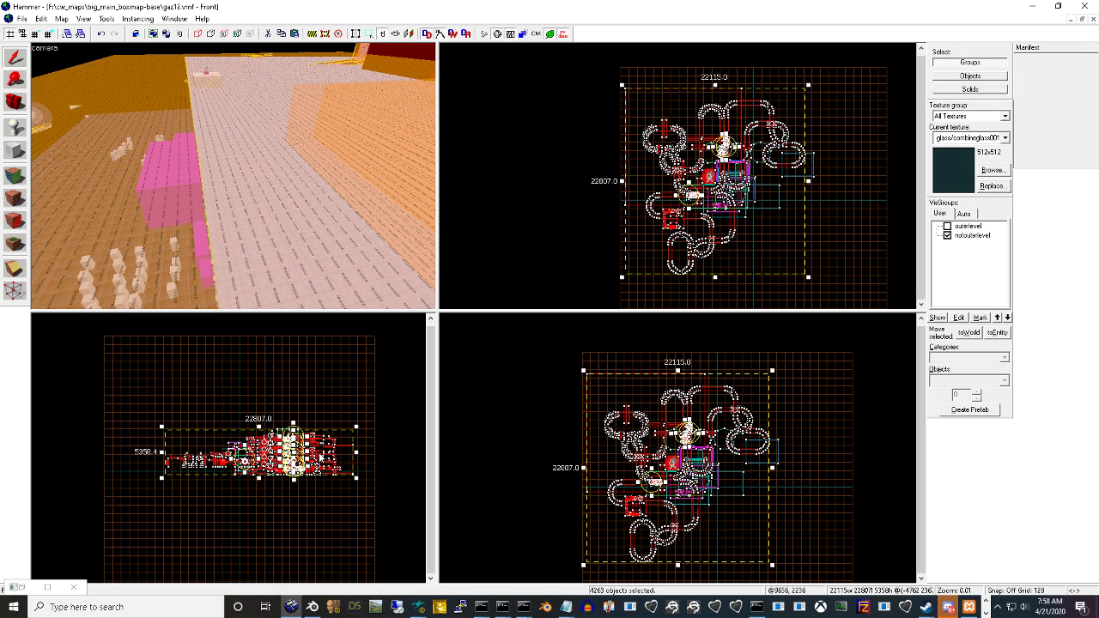
left_click_drag(320, 453, 311, 519)
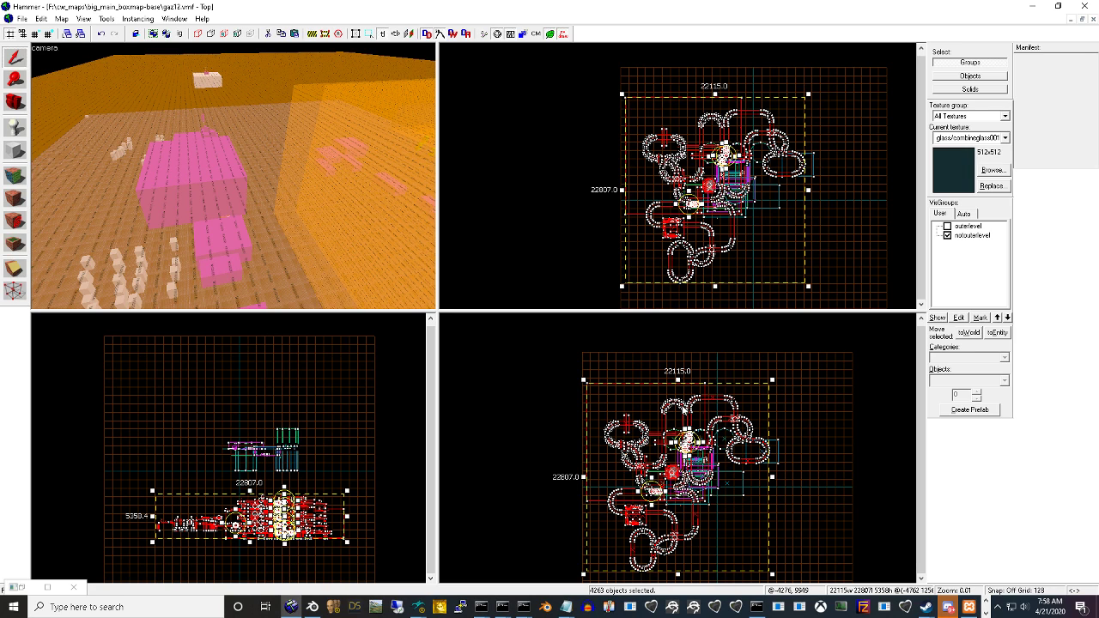
mouse_move(311, 513)
left_mouse_down()
mouse_move(347, 435)
mouse_move(345, 470)
left_mouse_up()
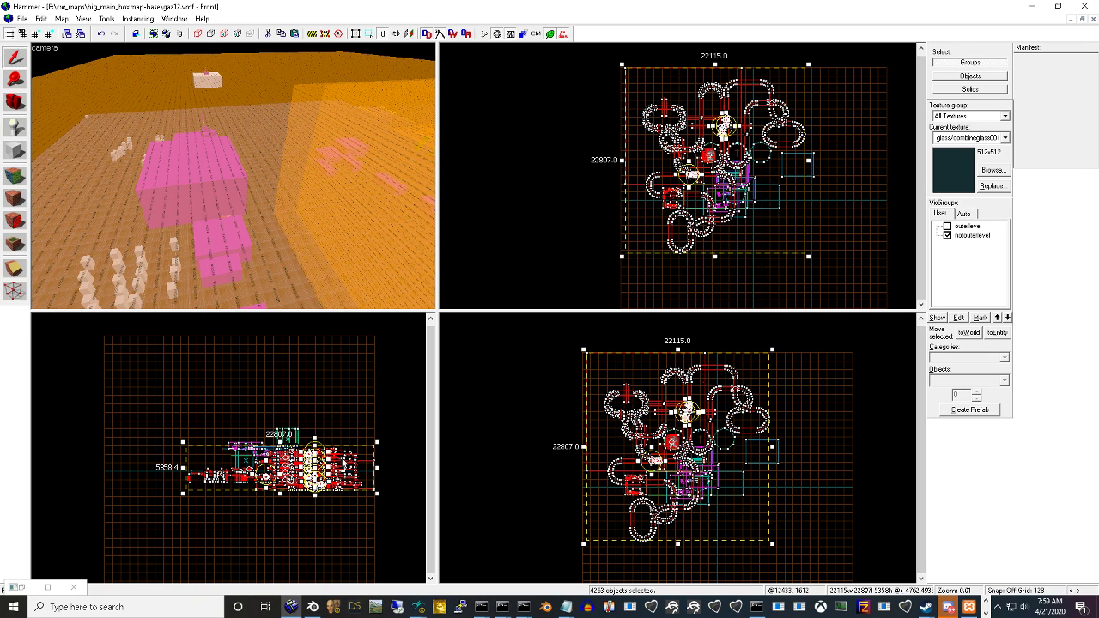
left_click_drag(347, 456, 343, 455)
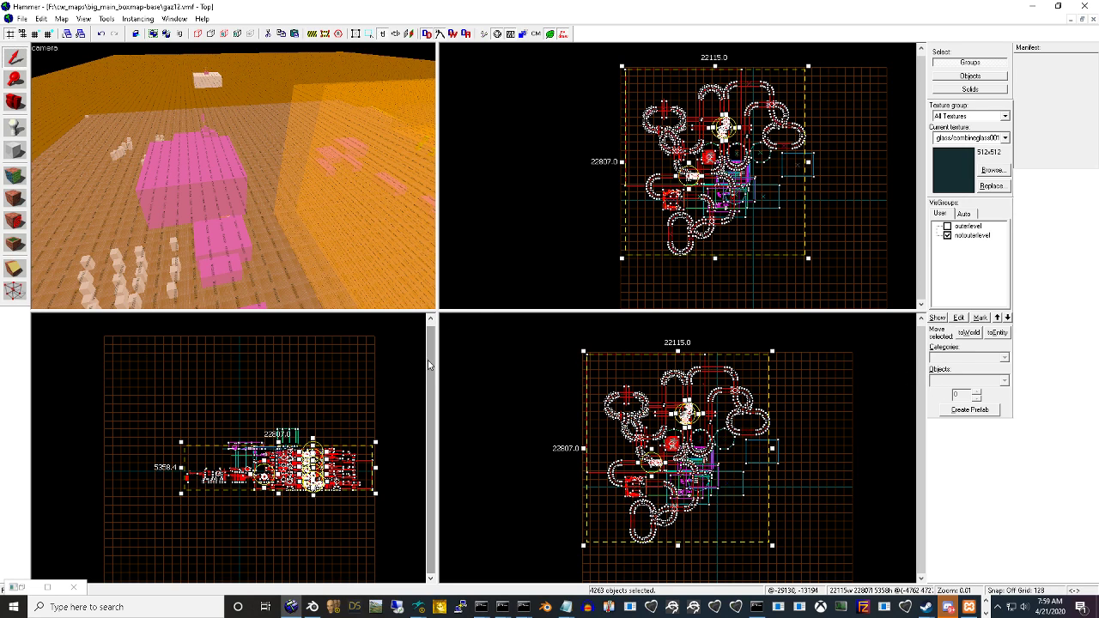
Inspect the 3D view for how the pasted race track sits among the existing trigger and level brushes
left_click(19, 102)
left_click_drag(99, 140, 234, 176)
key("w")
key("w")
key("w")
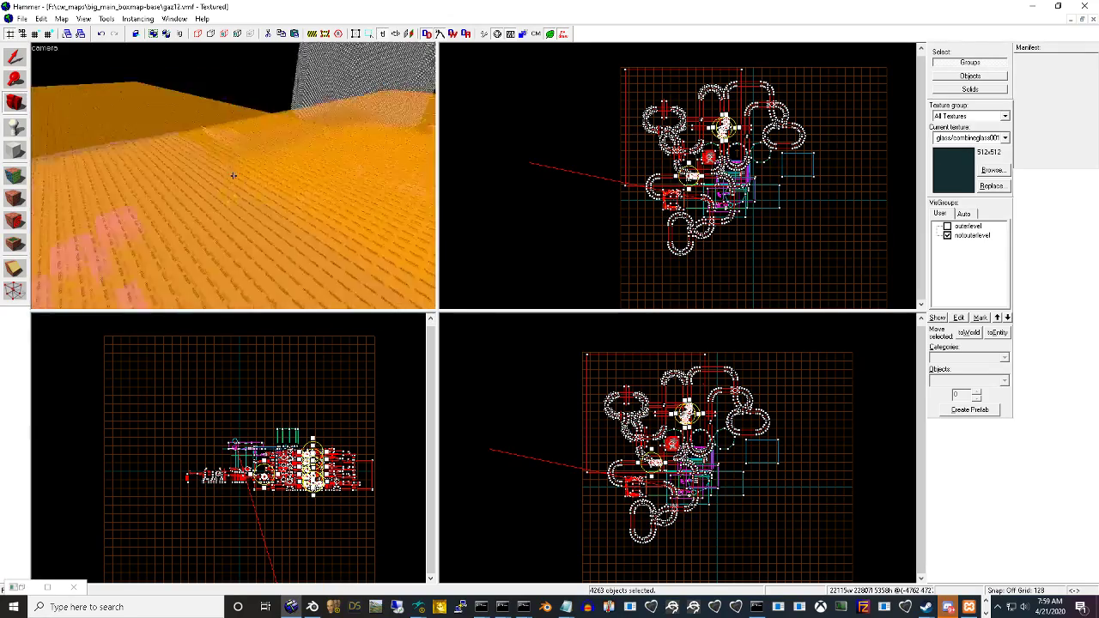
key("w")
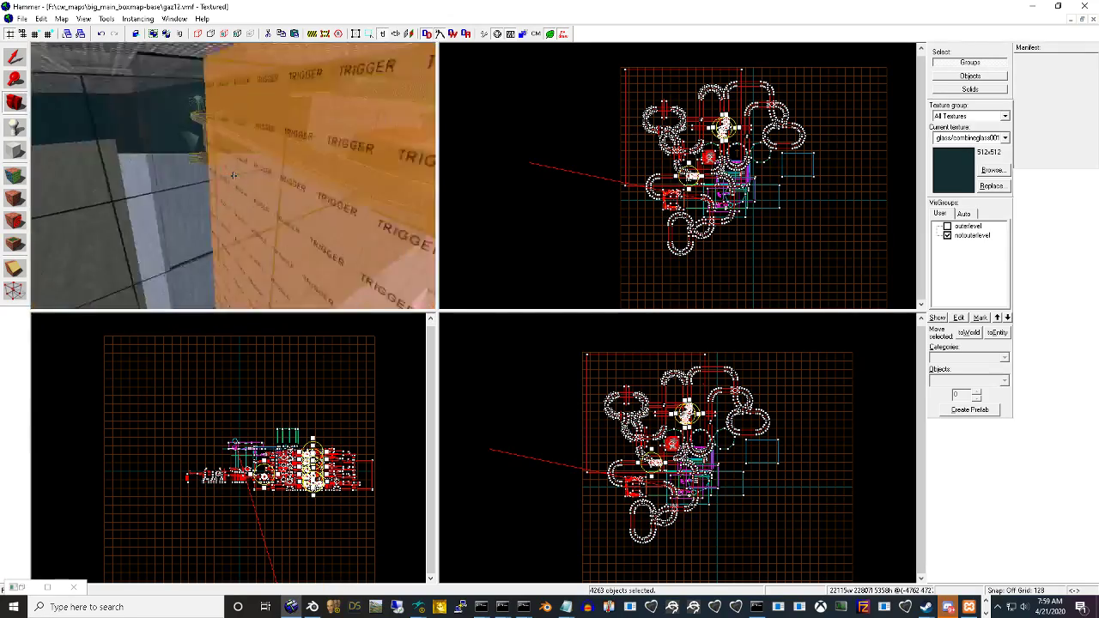
key("w")
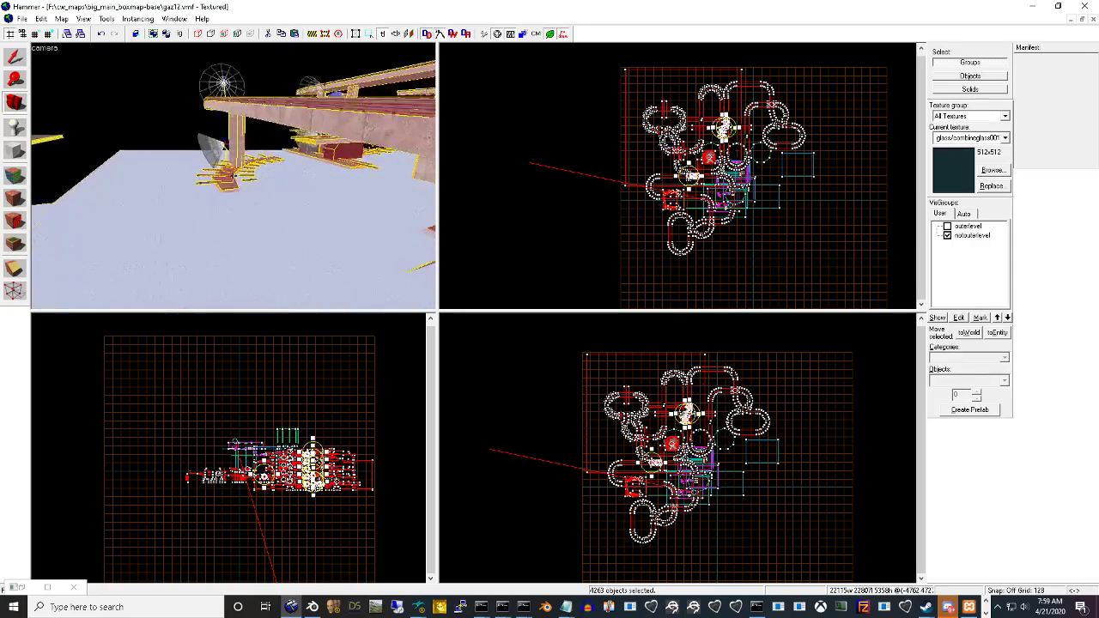
key("w")
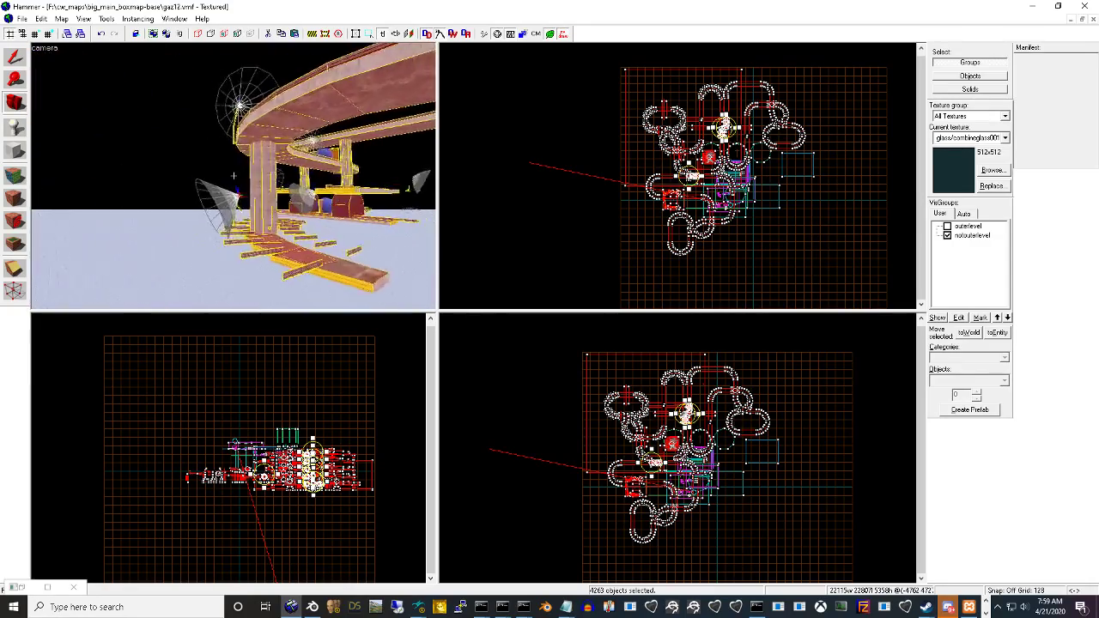
key("w")
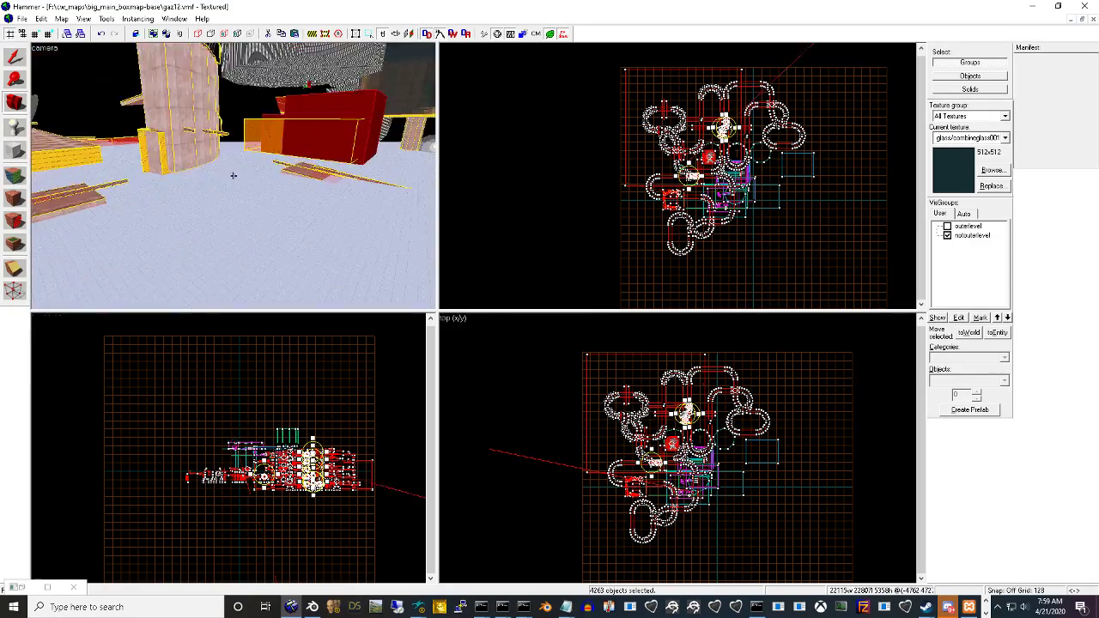
key("z")
Select the large flat skybox slab of the pasted track and examine the skybox surfaces around it in the 3D view
left_click(204, 218)
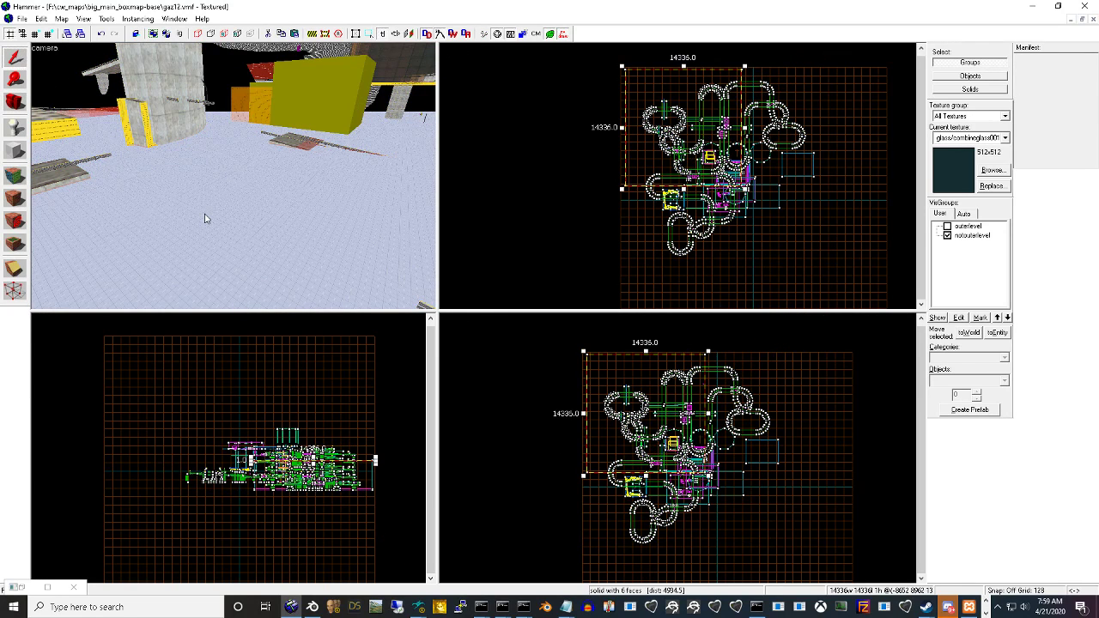
left_click(19, 105)
key("z")
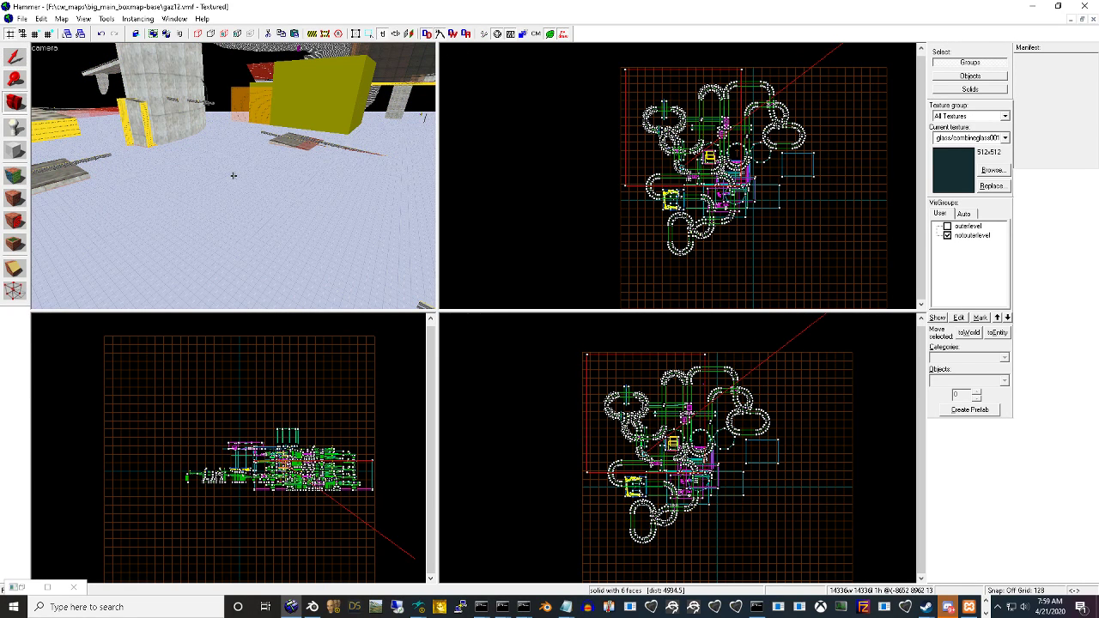
key("w")
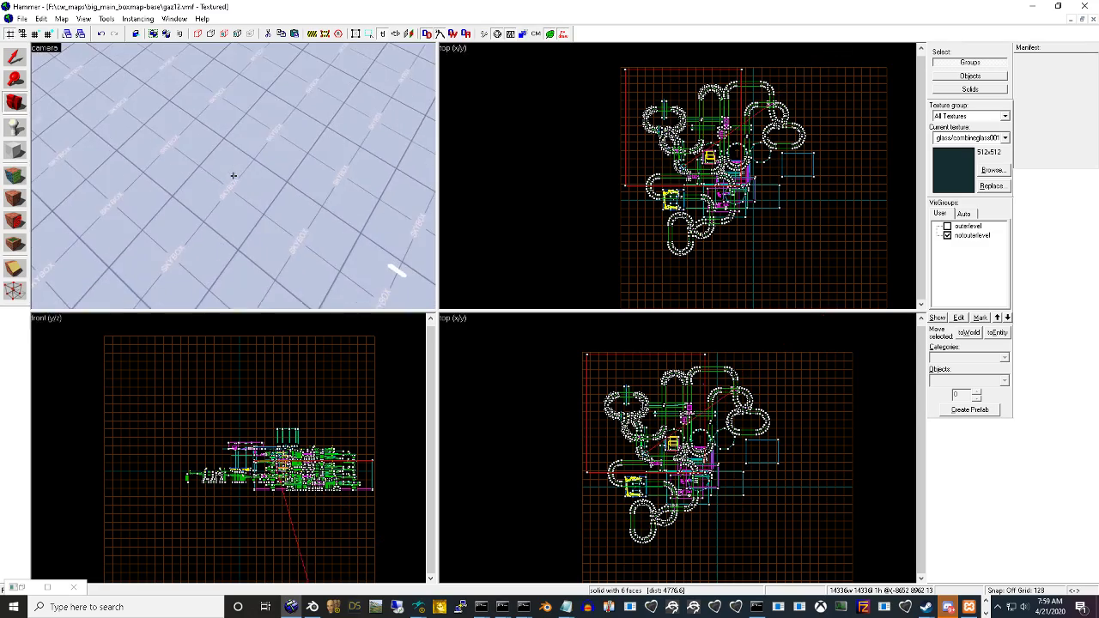
key("Home")
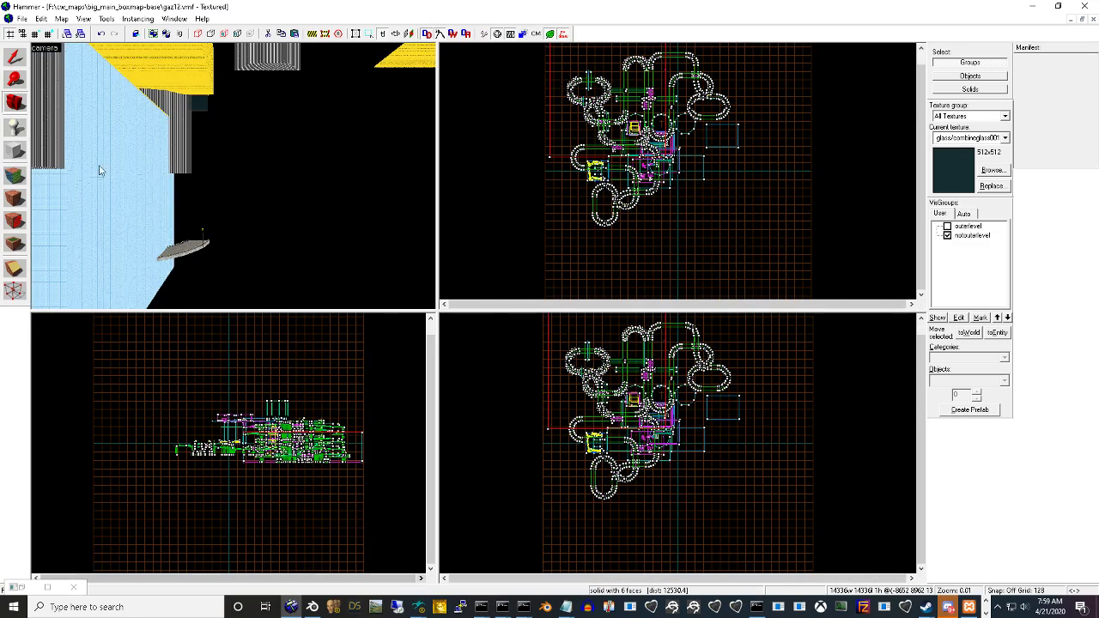
key("z")
key("w")
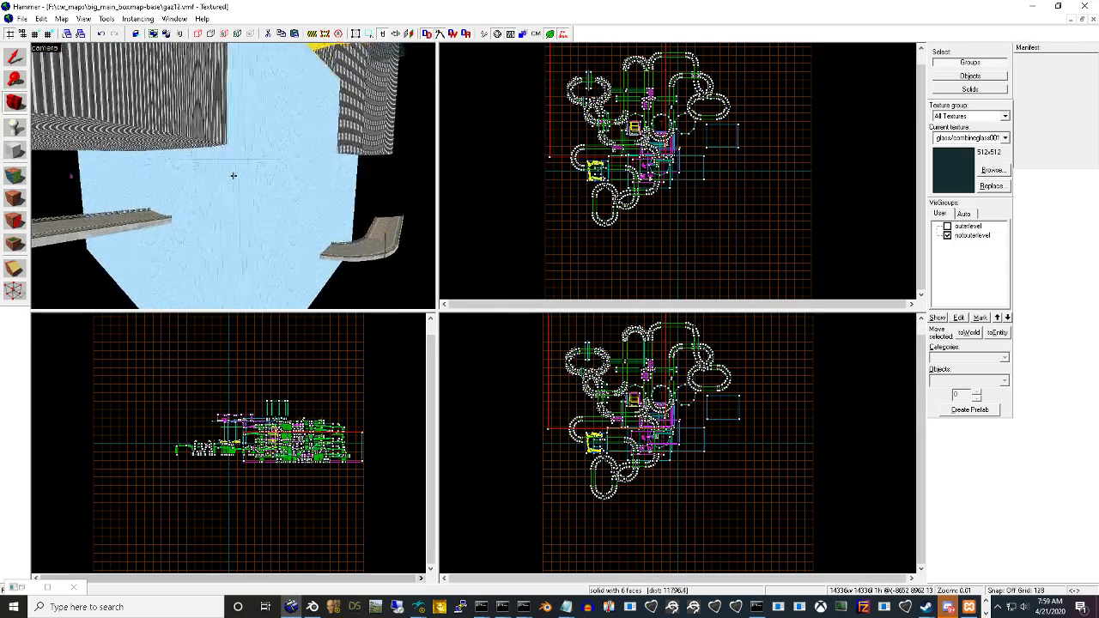
key("w")
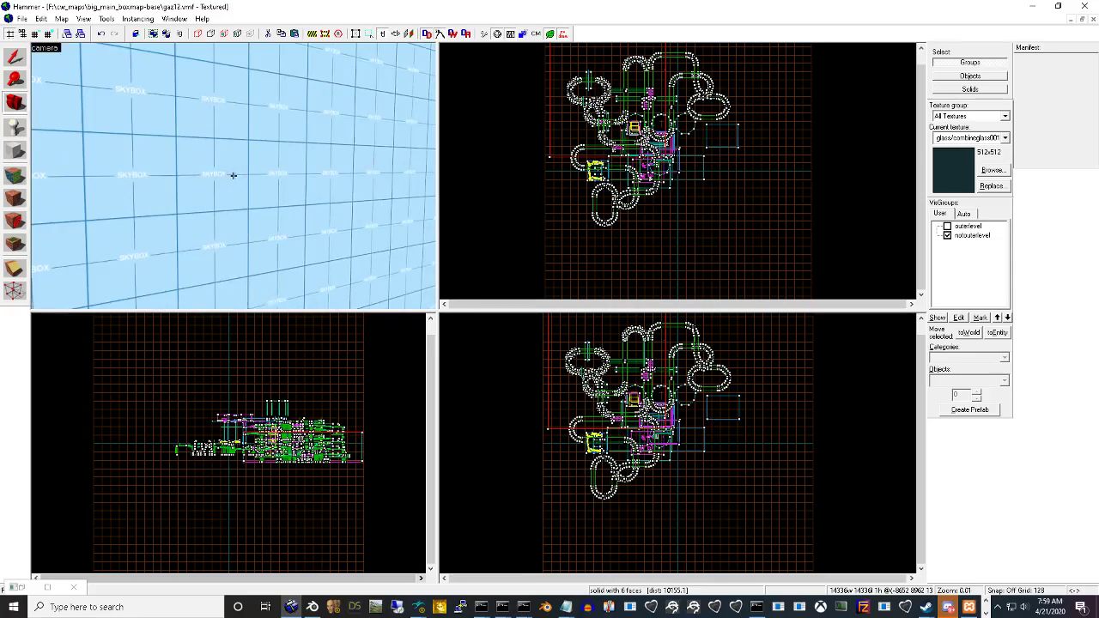
key("z")
key("w")
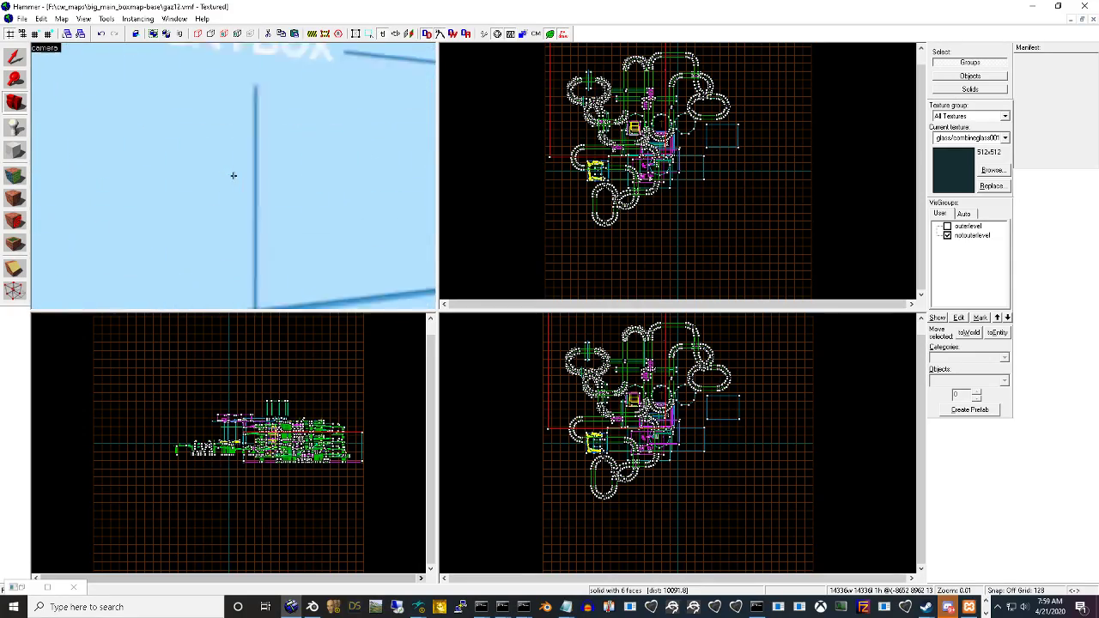
key("w")
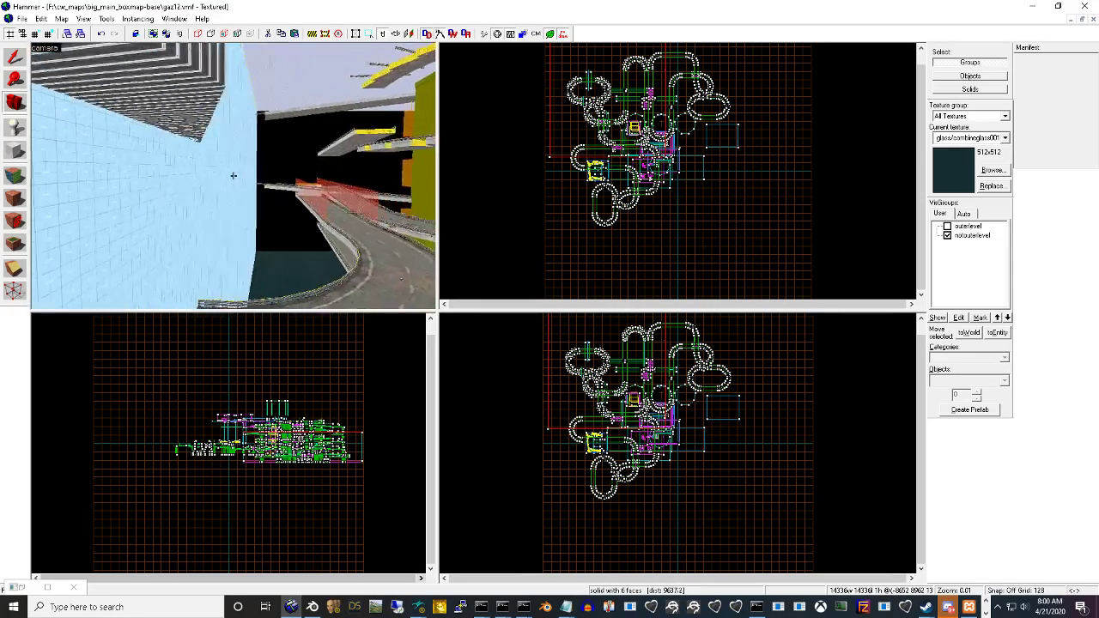
Delete the skybox side wall behind the curved road of the pasted track
key("w")
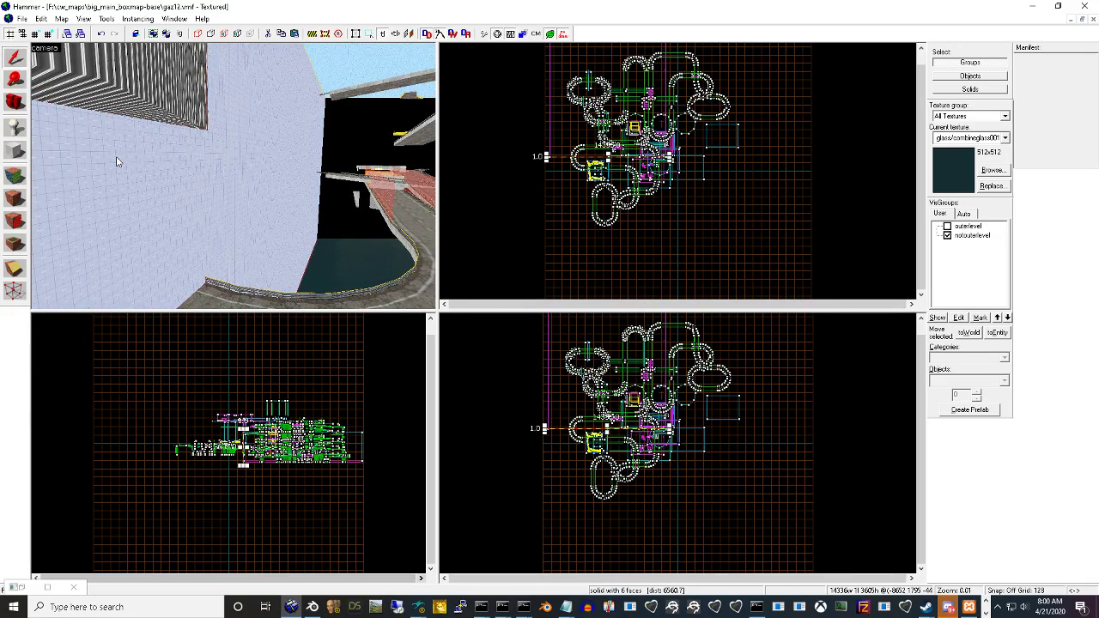
left_click(21, 103)
key("z")
key("w")
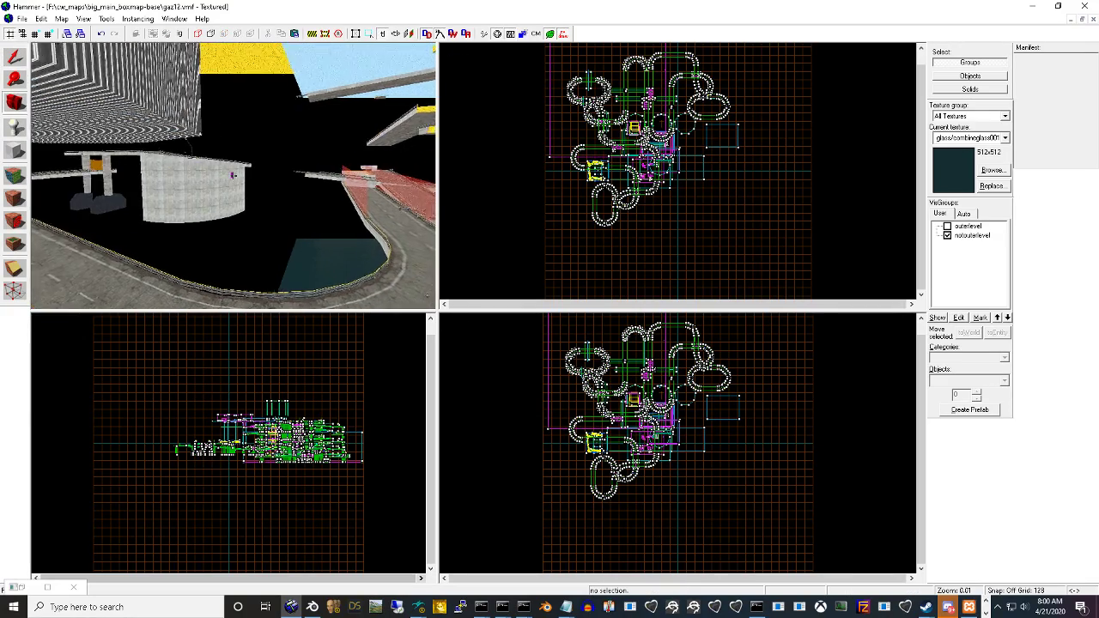
Delete the adjoining perpendicular skybox wall of the pasted track
key("z")
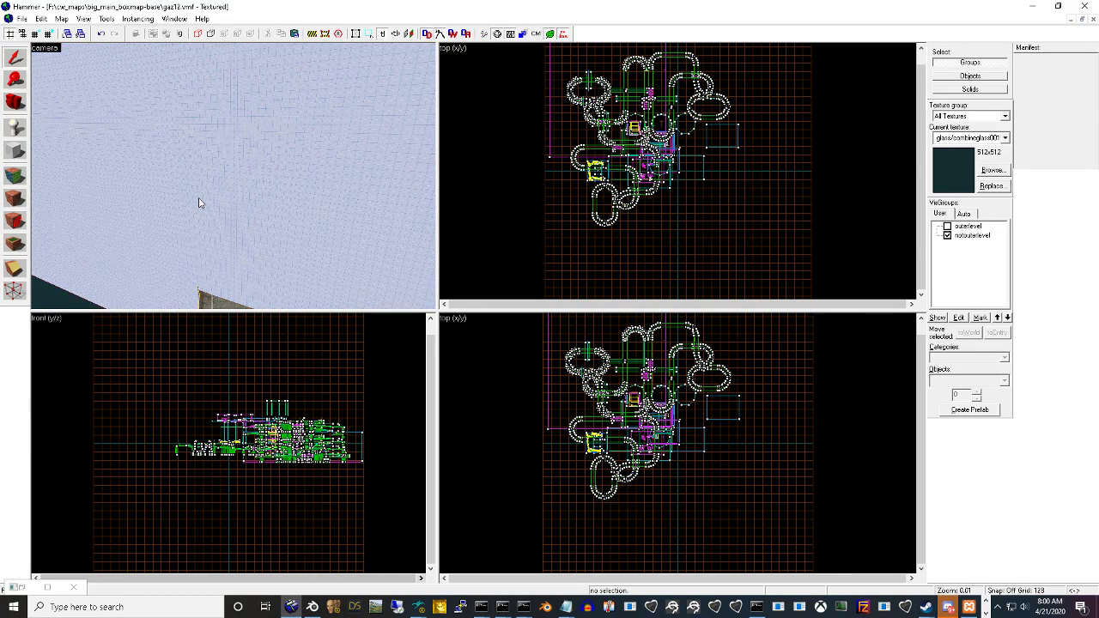
key("Delete")
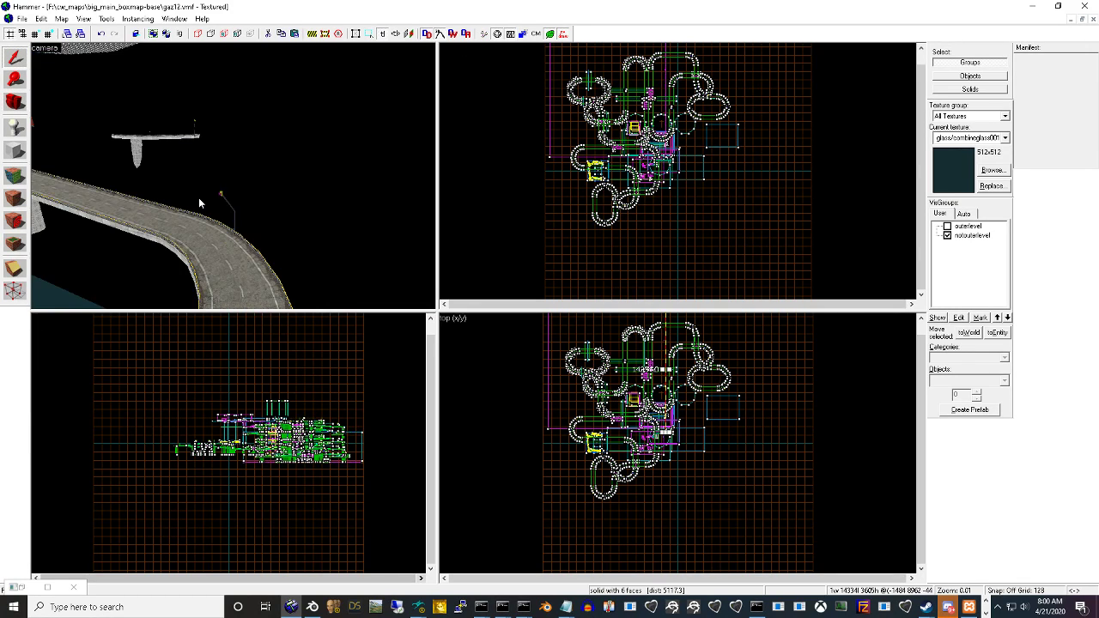
key("w")
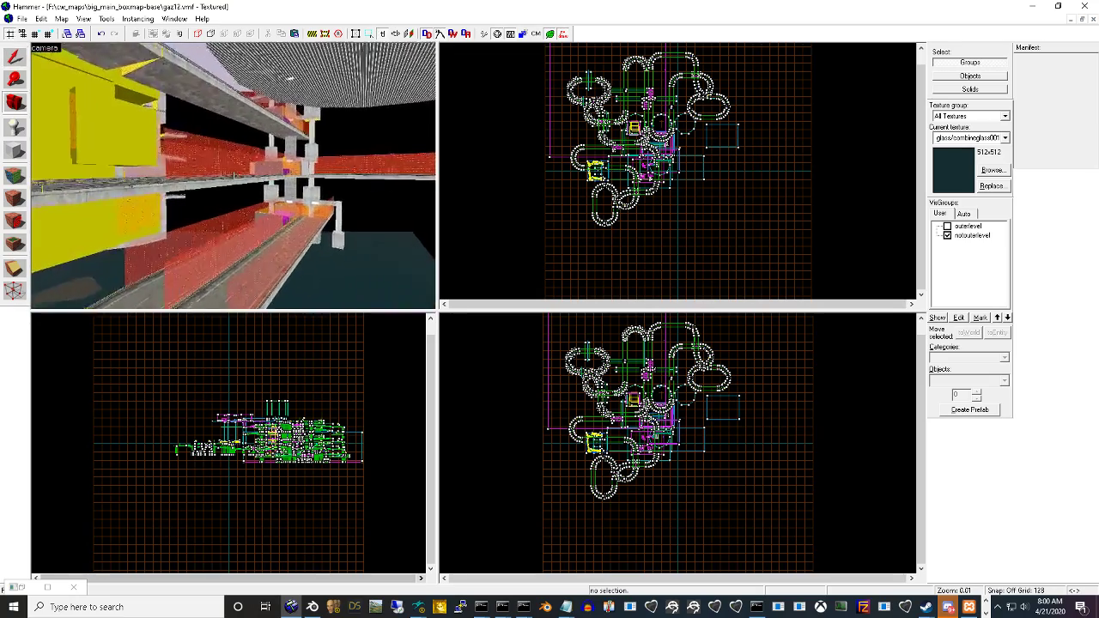
Delete the large flat skybox ceiling brush that spans the pasted track
key("w")
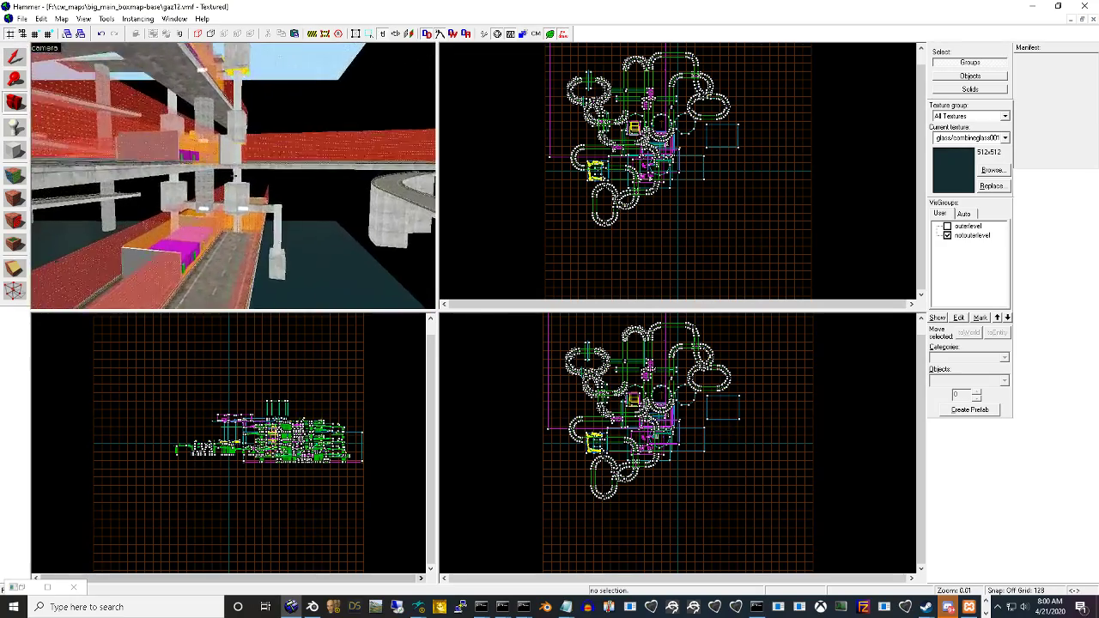
key("w")
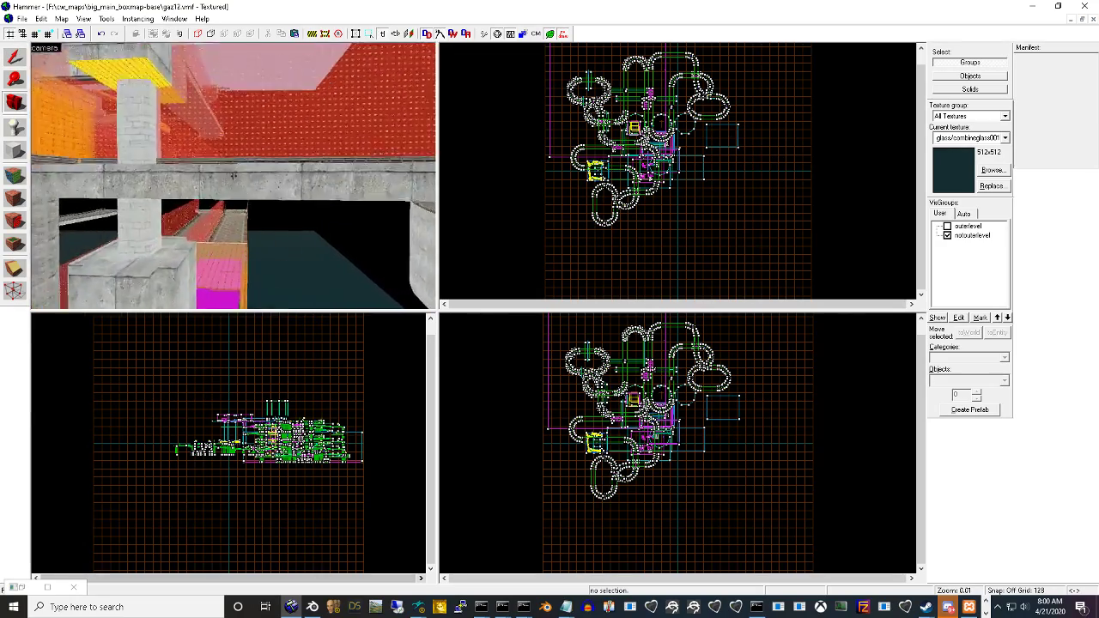
key("w")
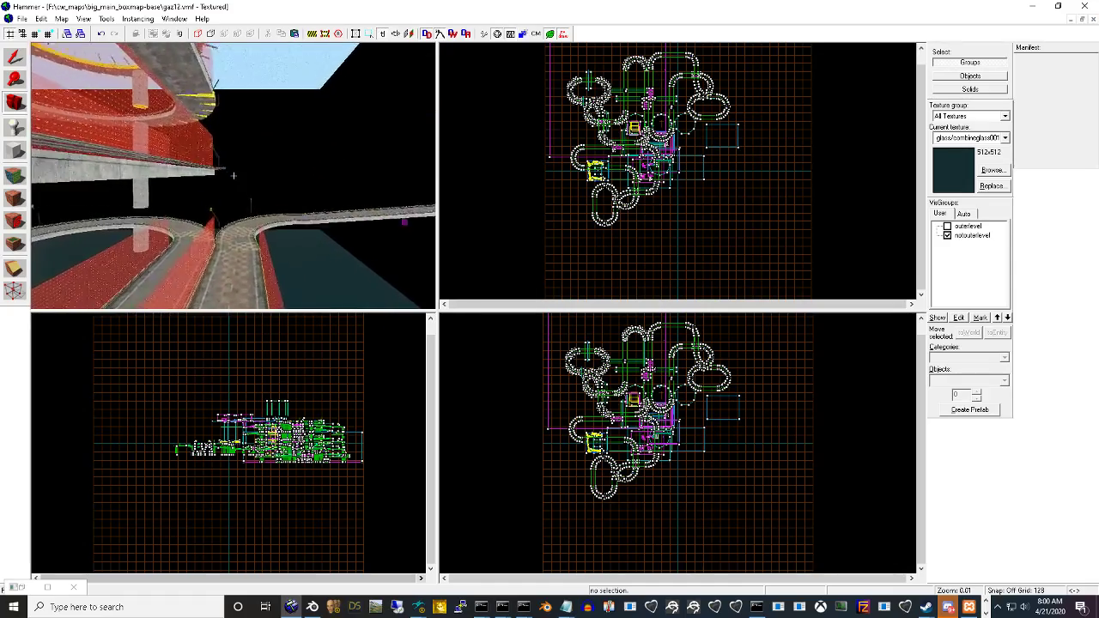
key("w")
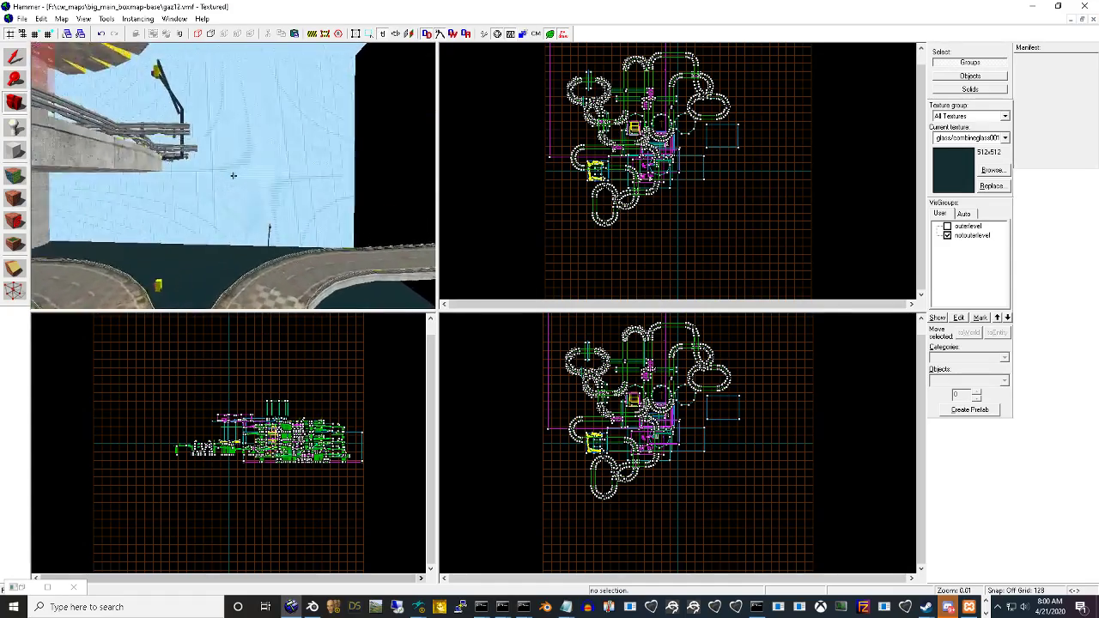
key("w")
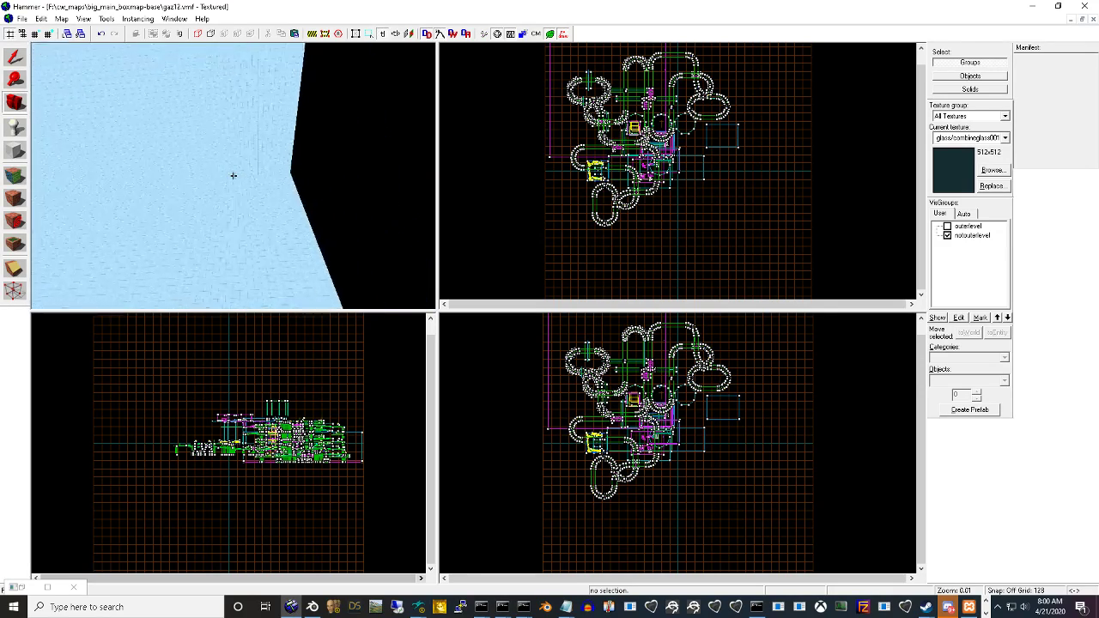
key("w")
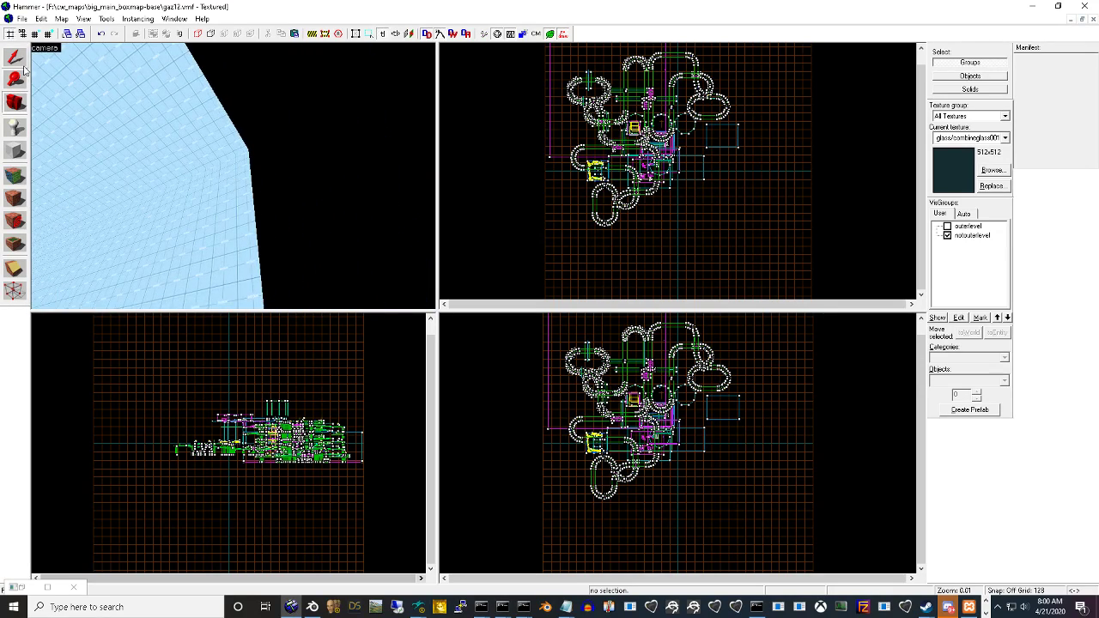
left_click(212, 205)
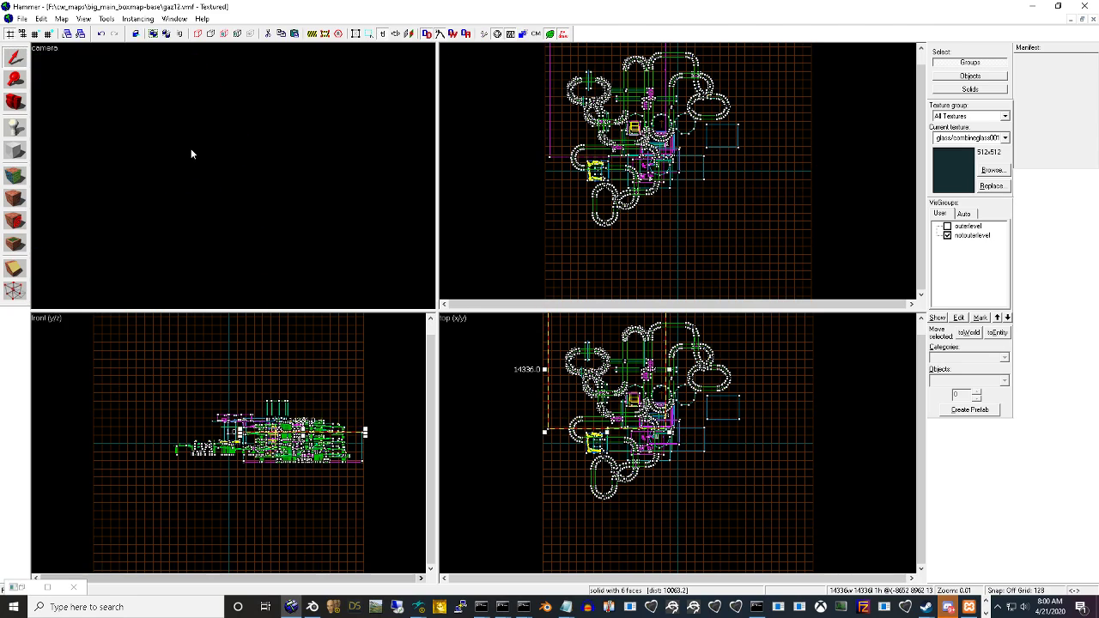
key("w")
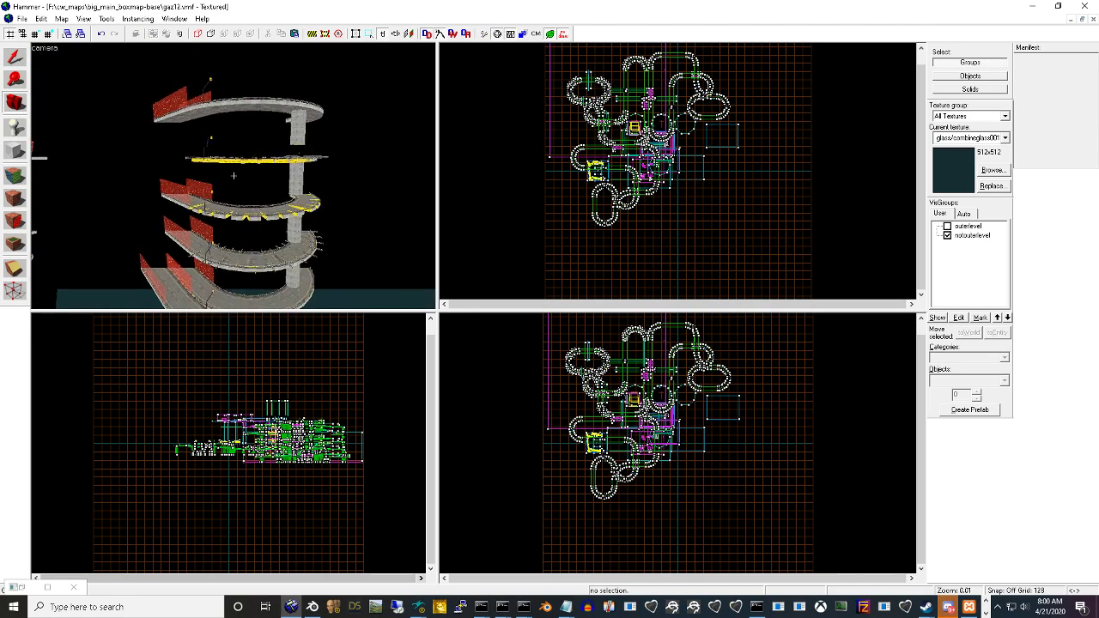
Examine the stacked roads, supports and remaining skybox surfaces of the pasted track in the 3D view
key("w")
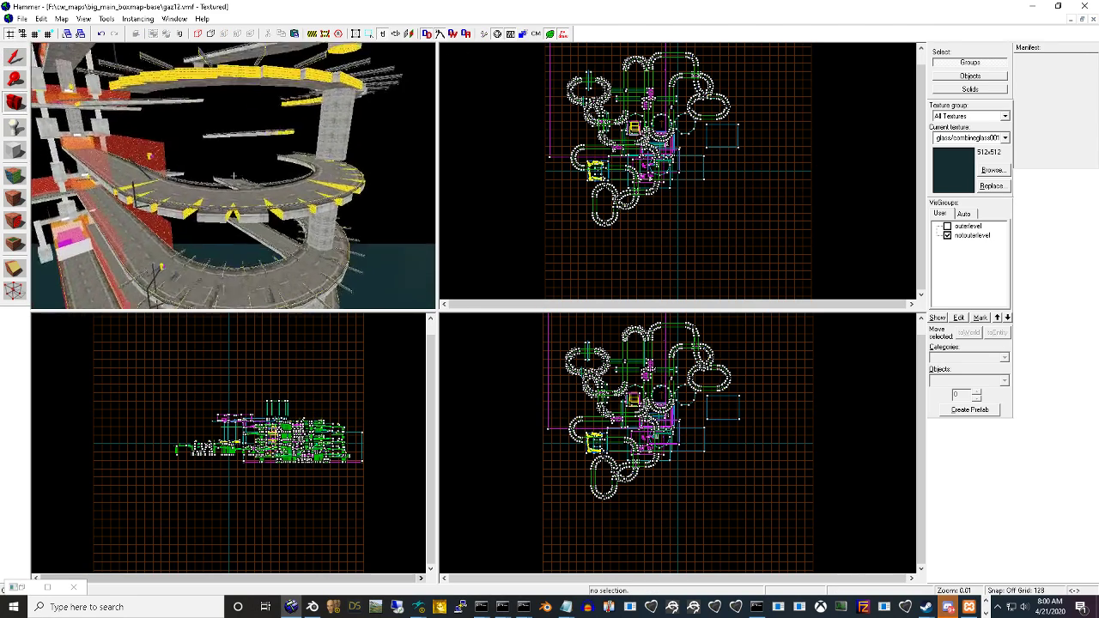
key("w")
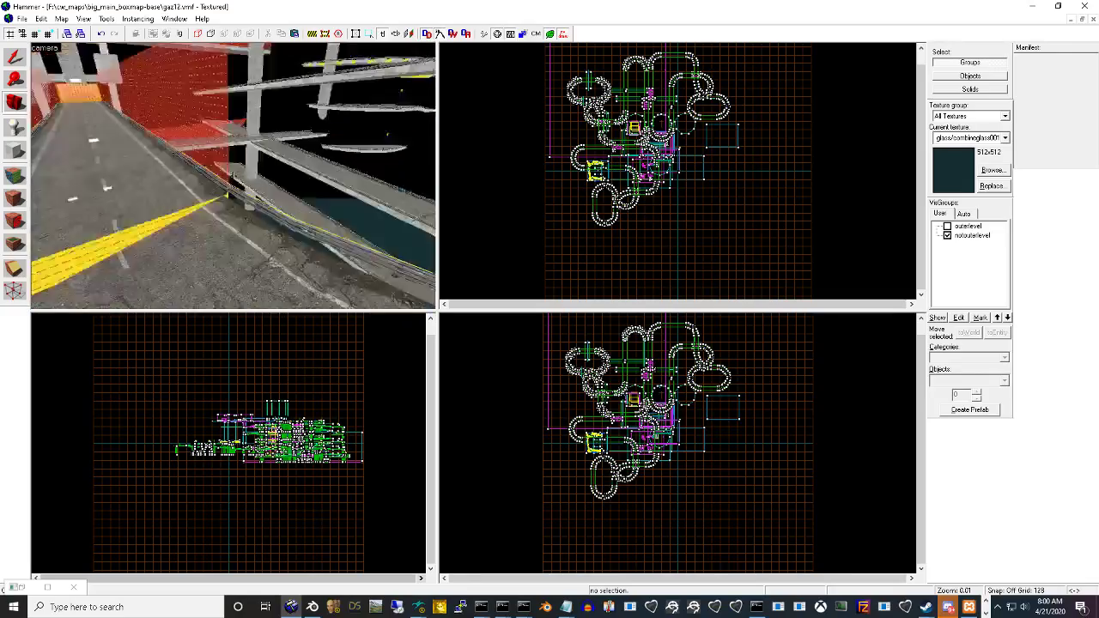
key("w")
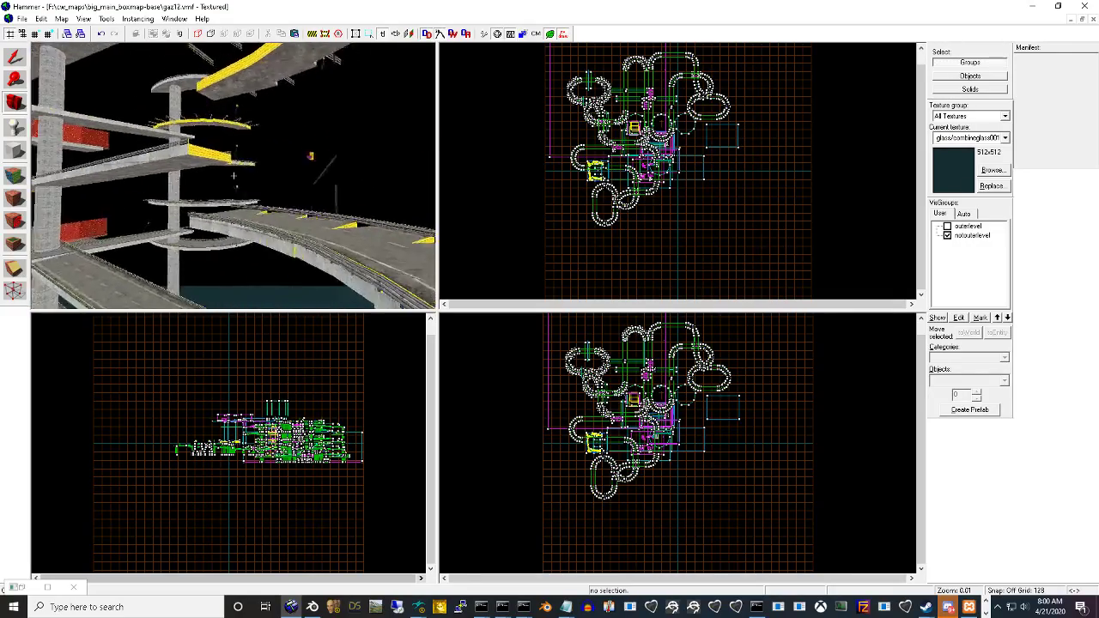
key("w")
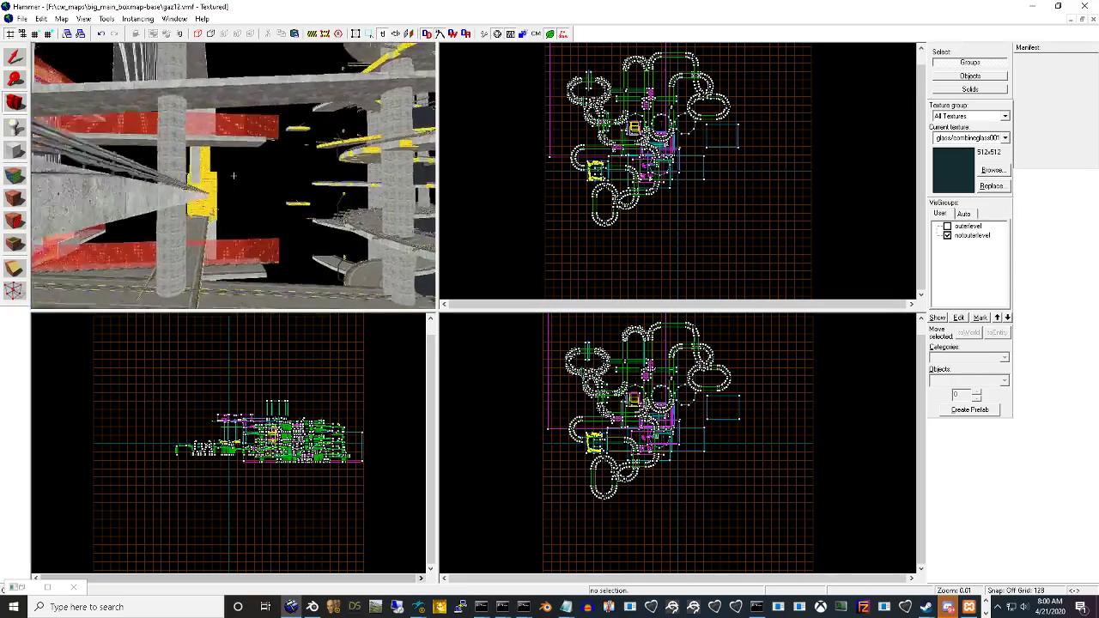
key("w")
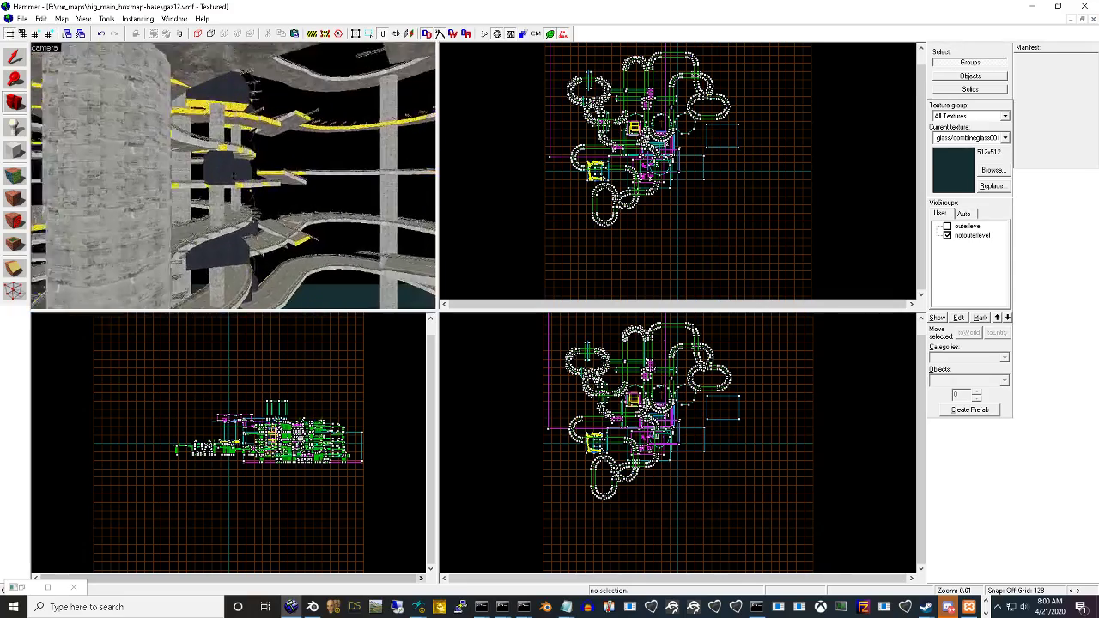
key("w")
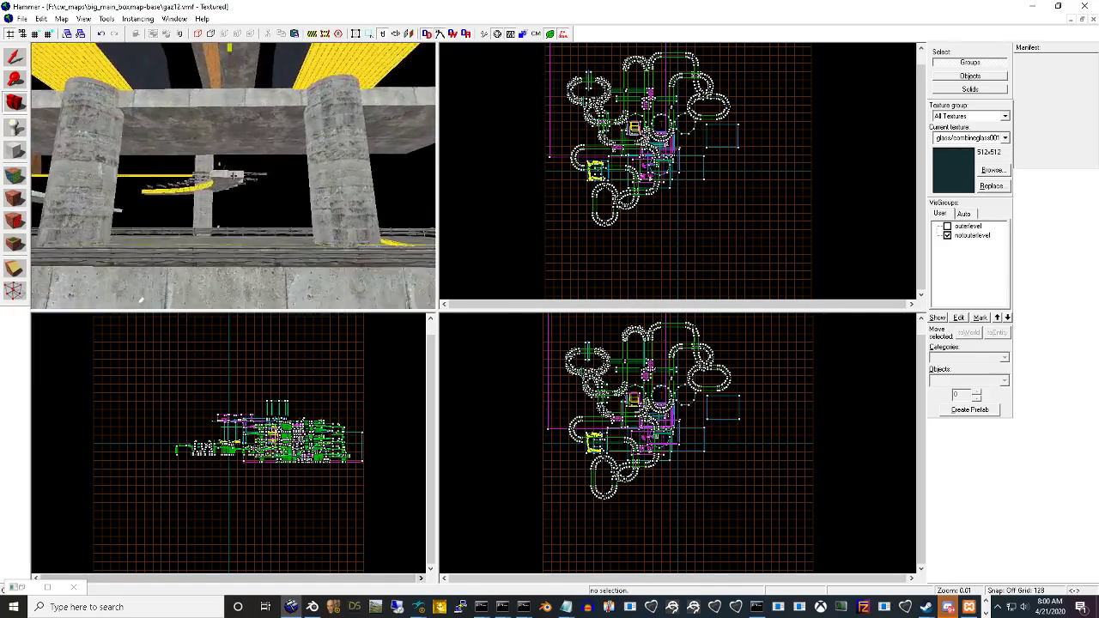
key("w")
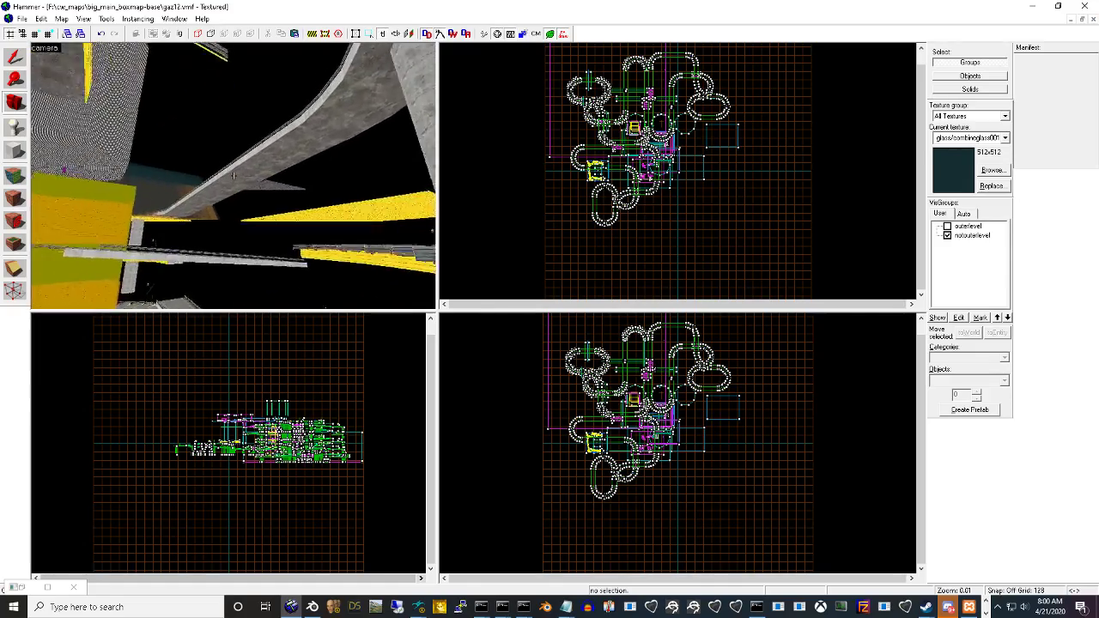
key("w")
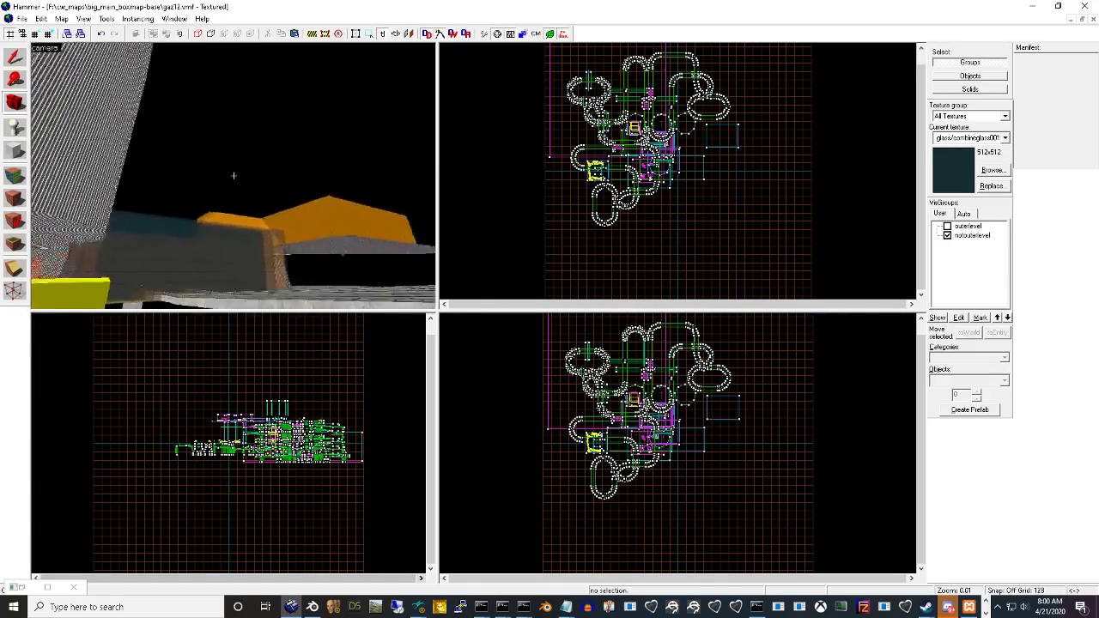
key("w")
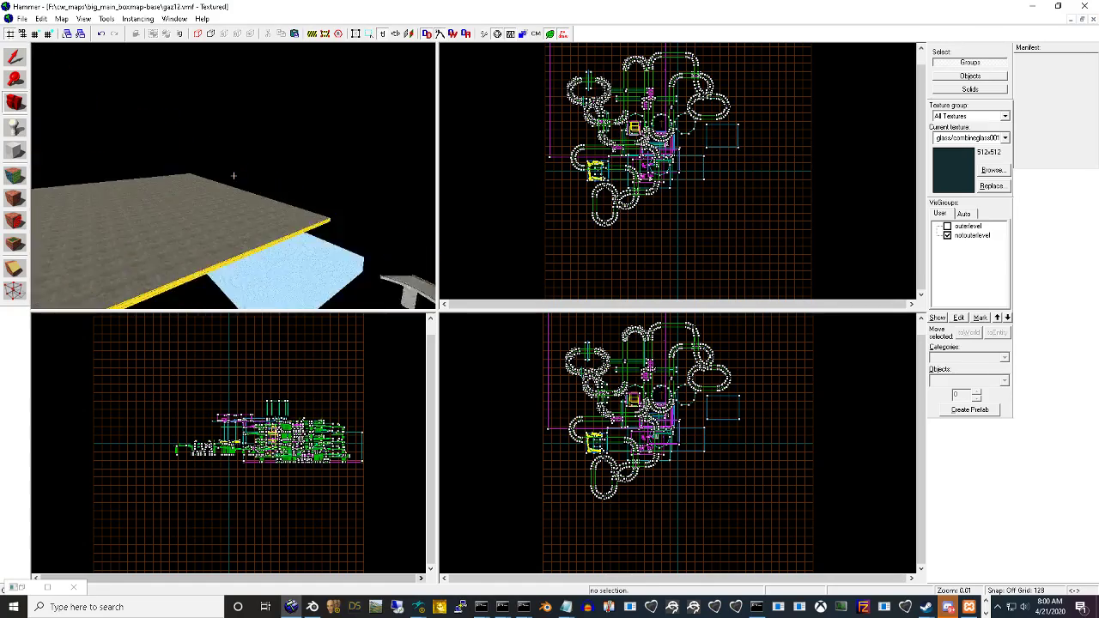
key("w")
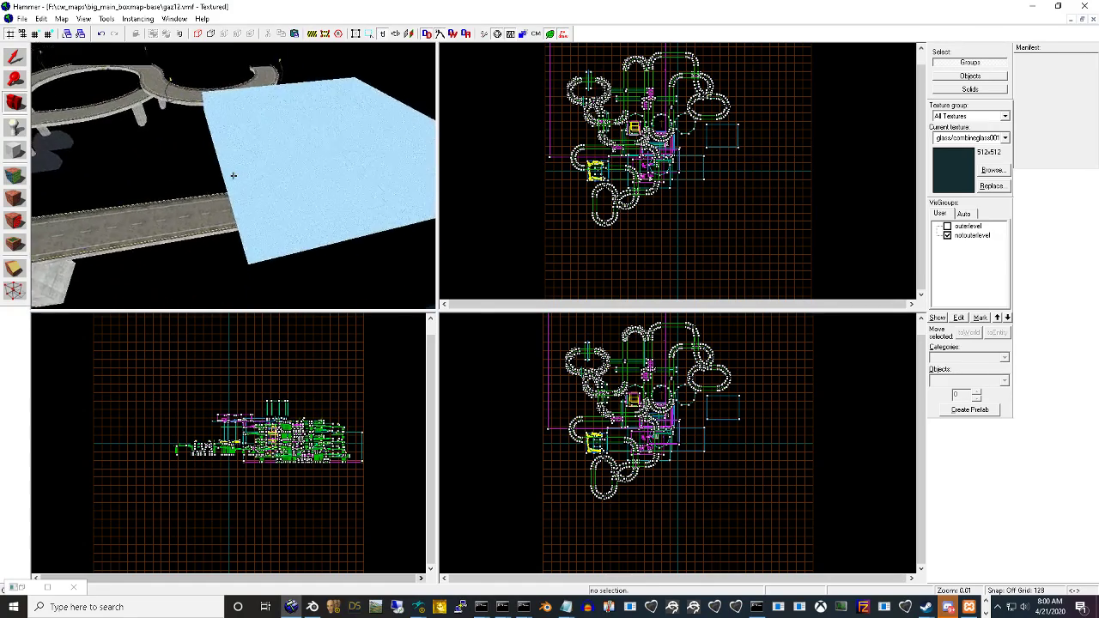
key("w")
key("w")
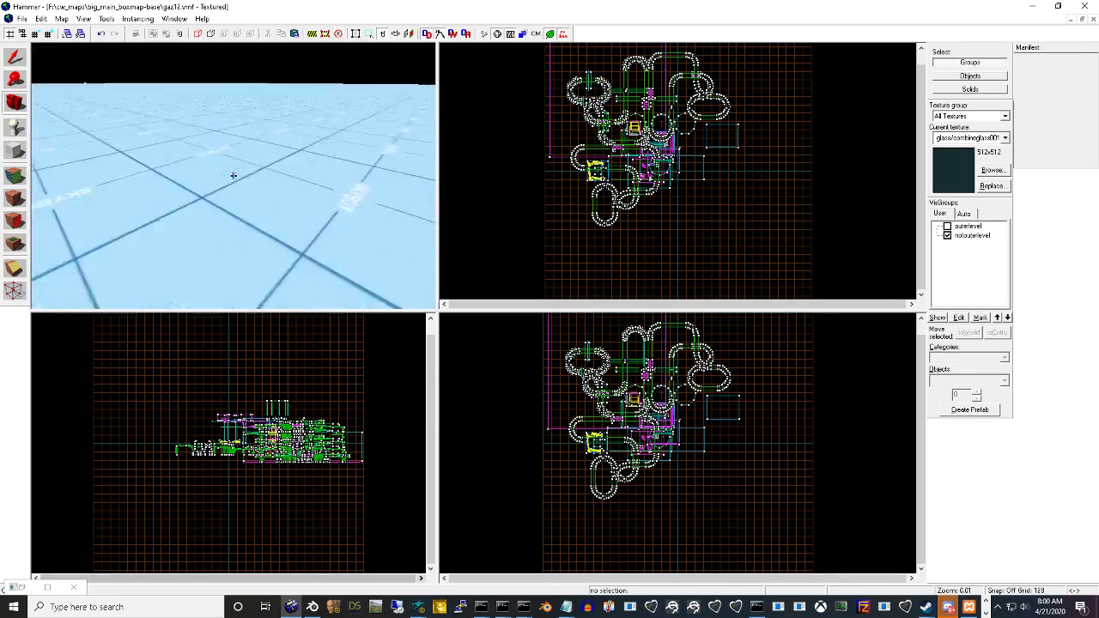
key("w")
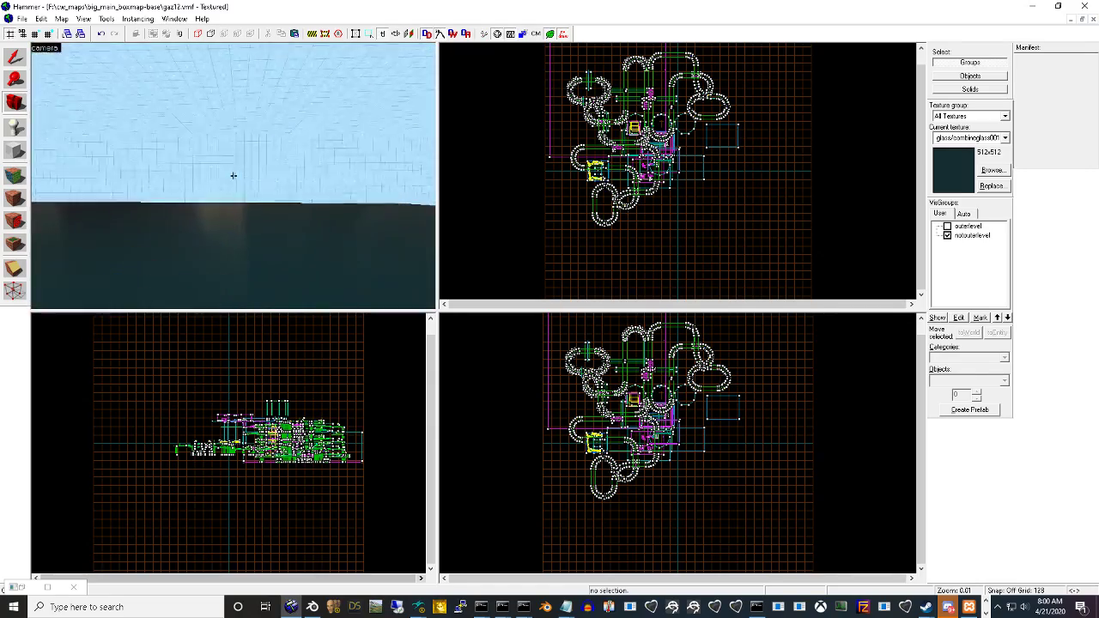
key("w")
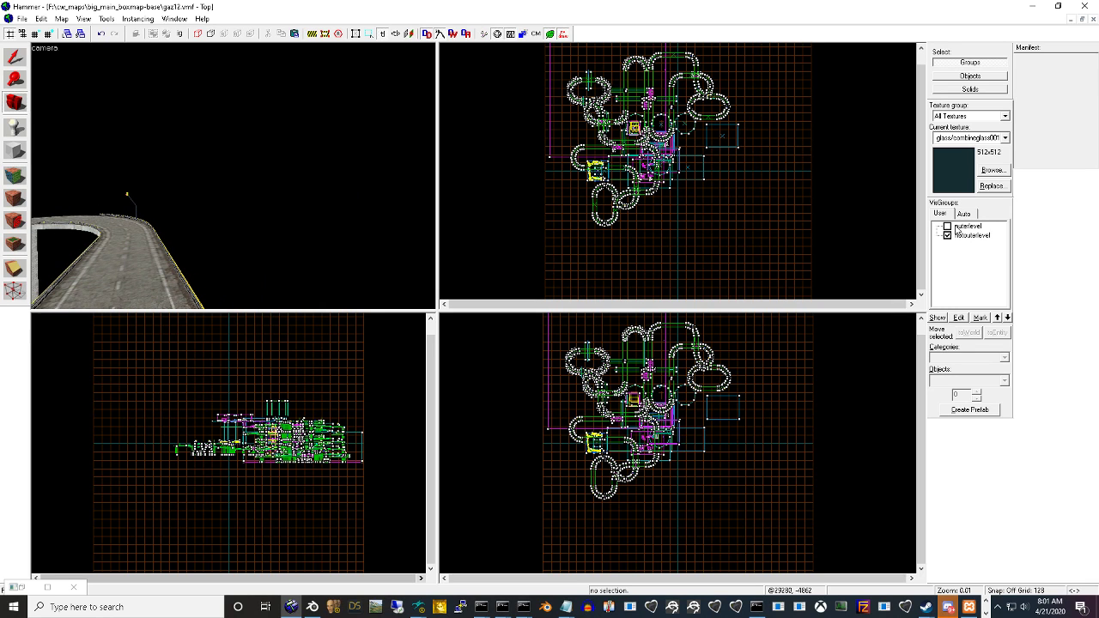
Show the outerlevel VisGroup so the level's outer shell is displayed around the track
left_click(948, 226)
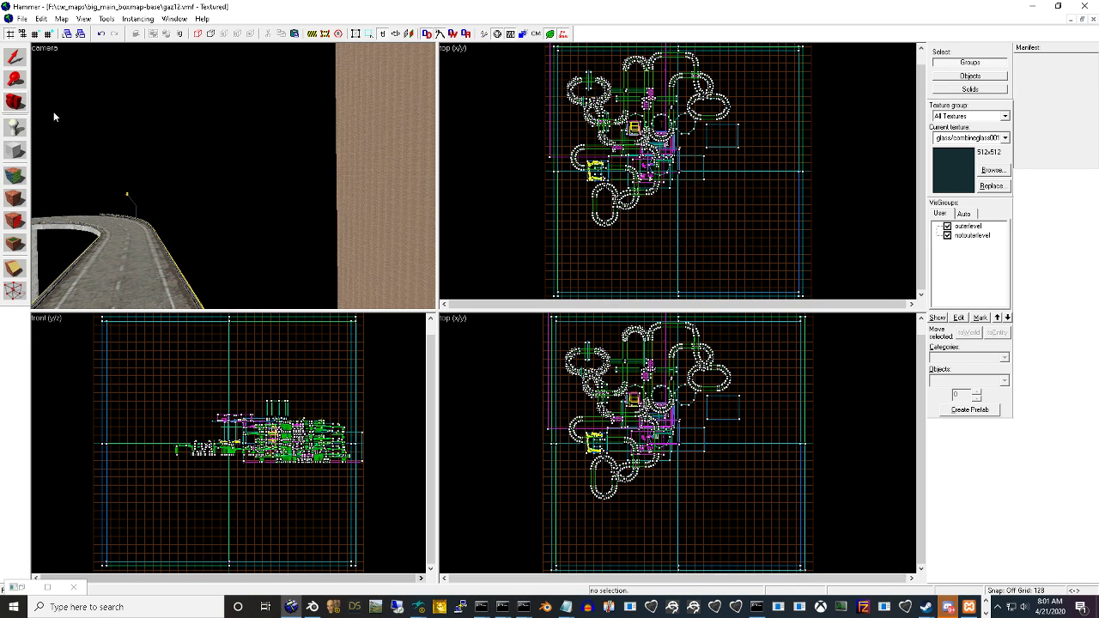
Select the outer shell's brick wall face and start replacing its brick/brickfloor001a texture, filtering the replacement textures by "skybox"
key("z")
key("w")
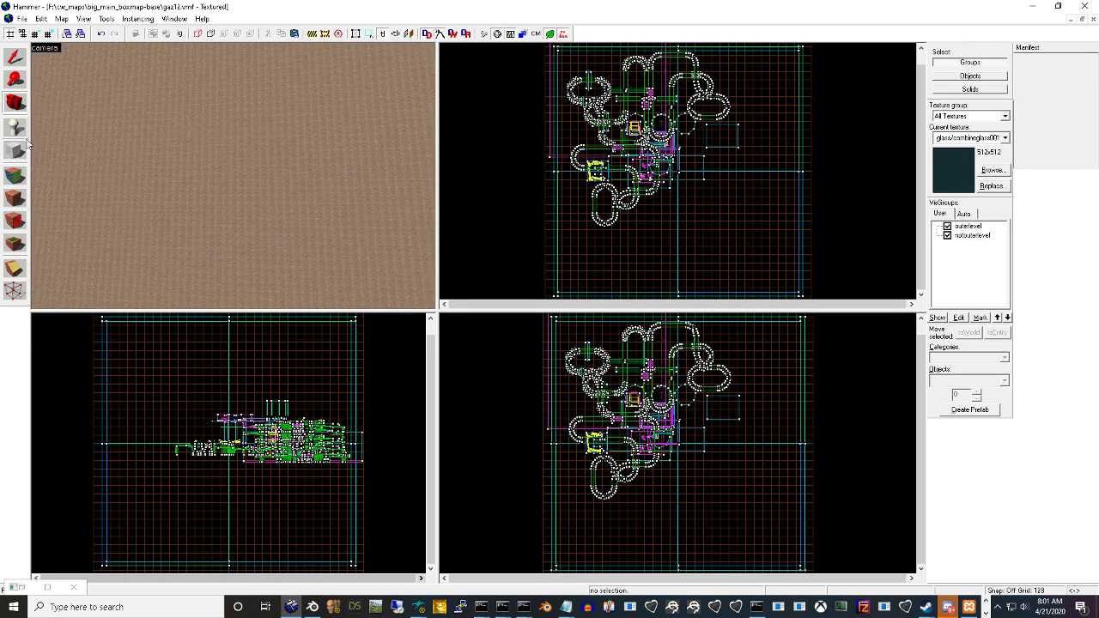
left_click(17, 176)
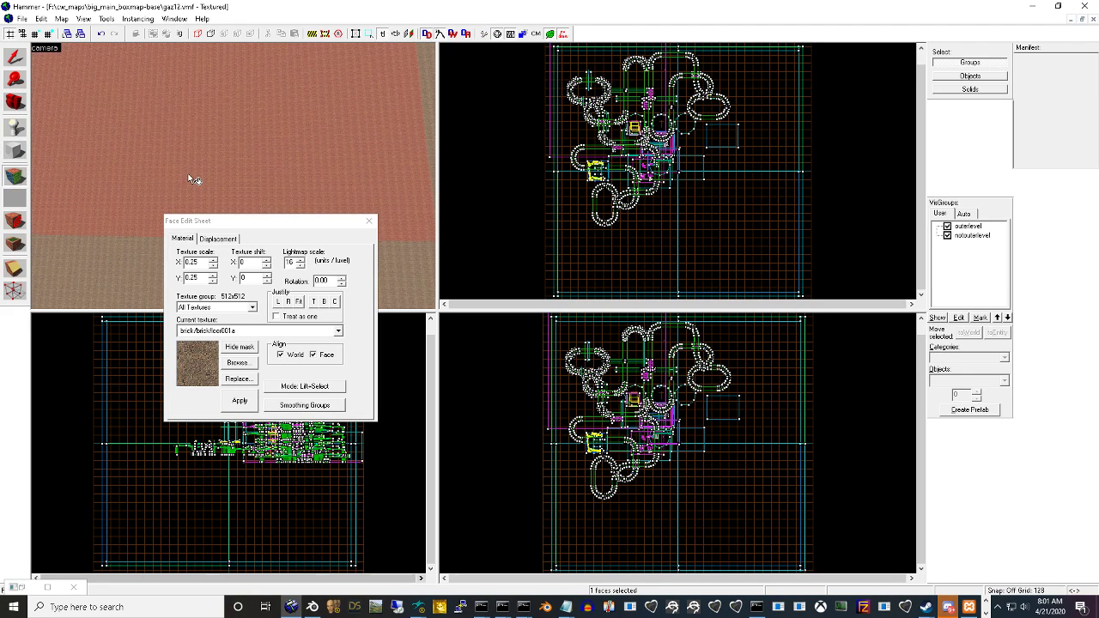
left_click(249, 383)
left_click(324, 275)
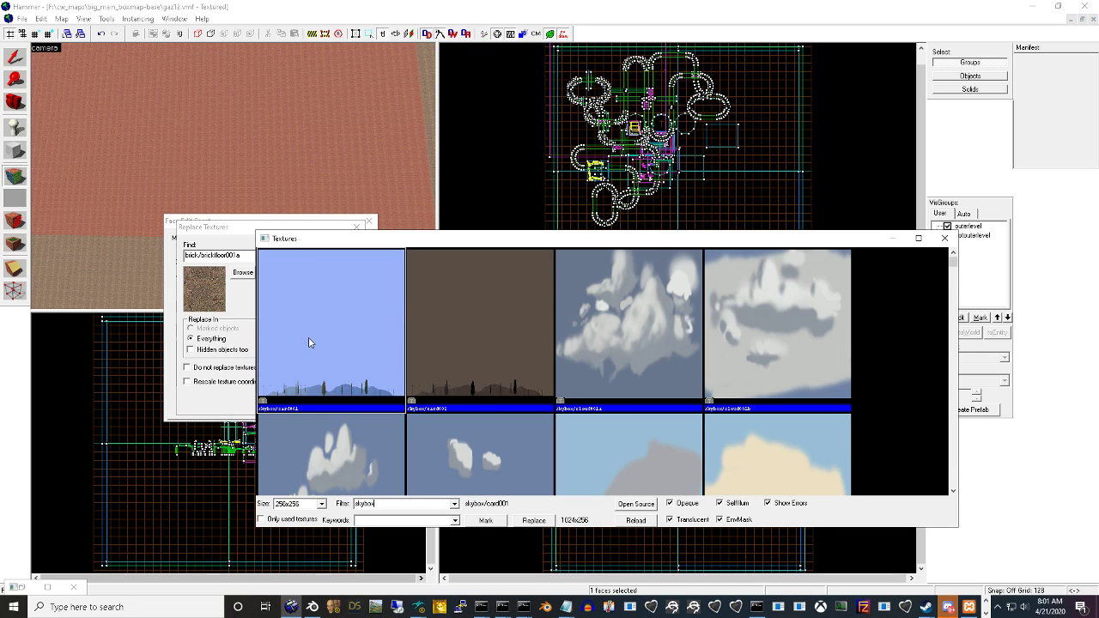
Find tools/toolsskybox among the skybox textures and choose it as the replacement texture
scroll(503, 353, "down", 5)
mouse_move(953, 266)
left_mouse_down()
mouse_move(952, 497)
mouse_move(951, 260)
left_mouse_up()
scroll(817, 320, "down", 8)
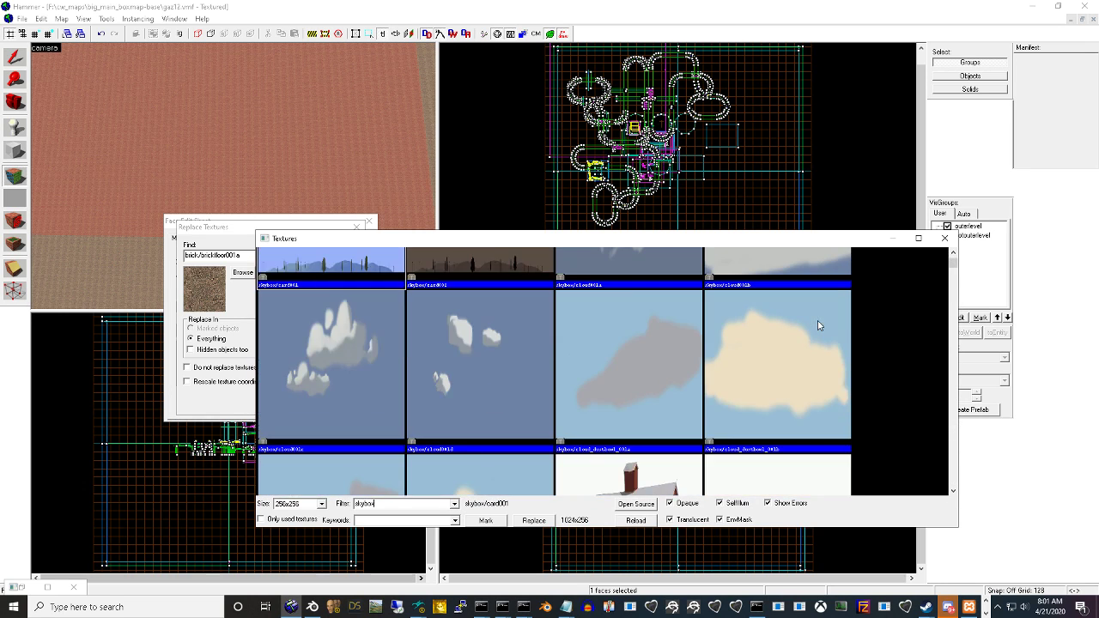
scroll(811, 324, "down", 8)
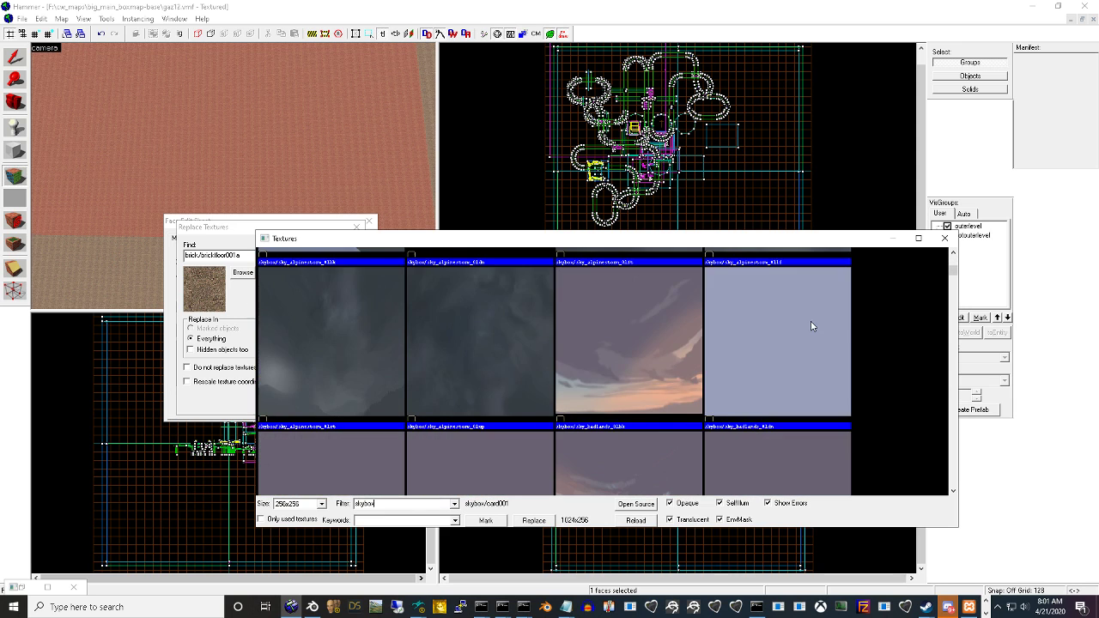
scroll(801, 321, "down", 6)
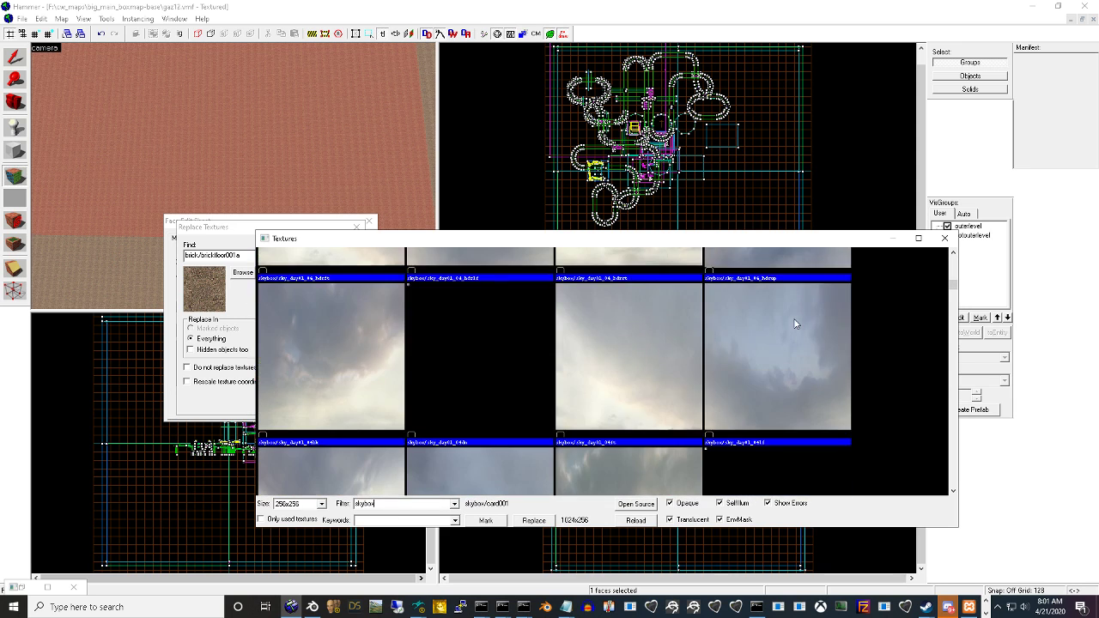
scroll(778, 328, "down", 6)
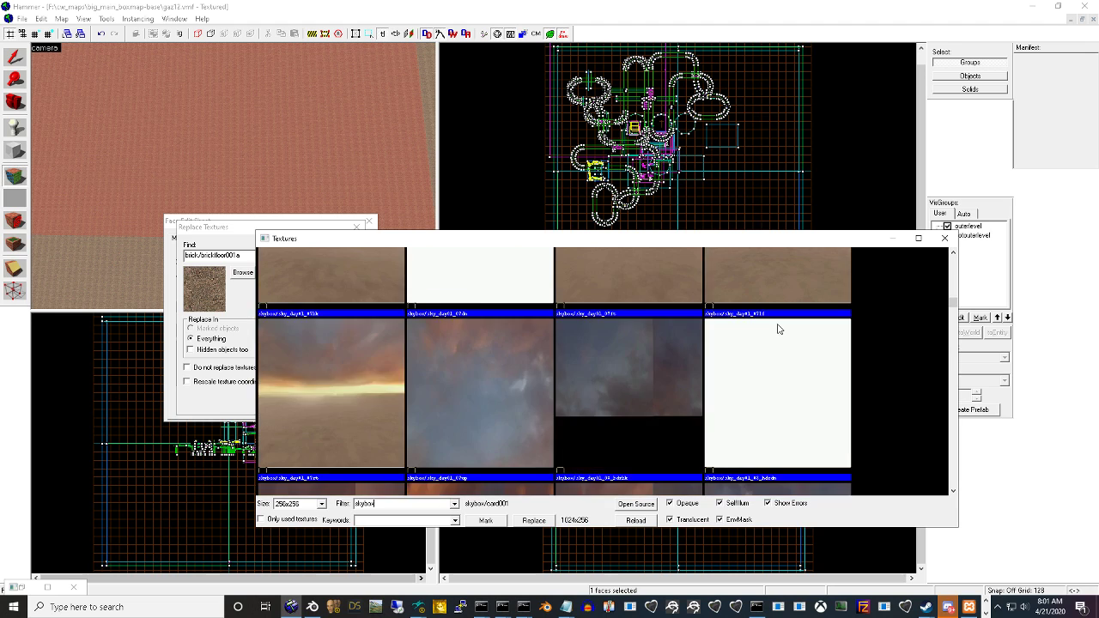
scroll(778, 328, "down", 6)
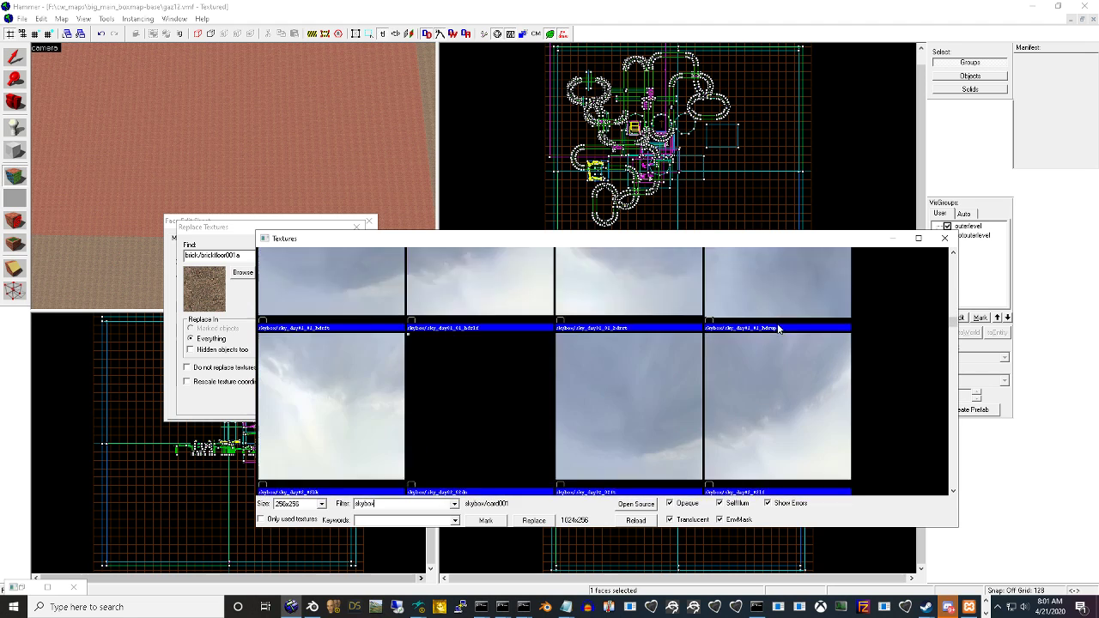
scroll(779, 329, "down", 6)
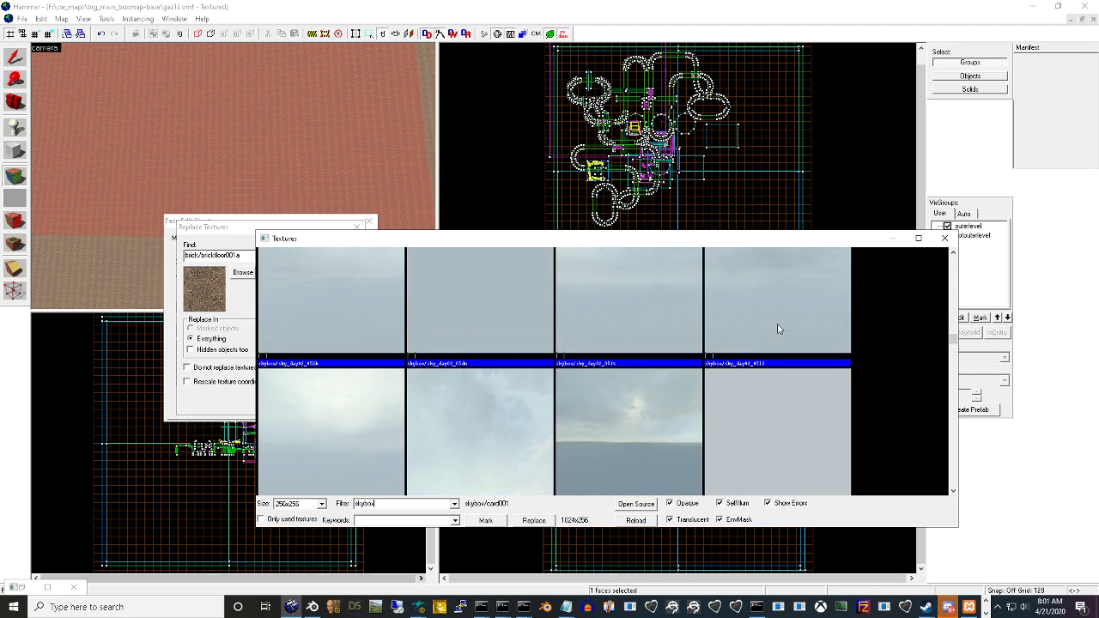
scroll(778, 329, "down", 6)
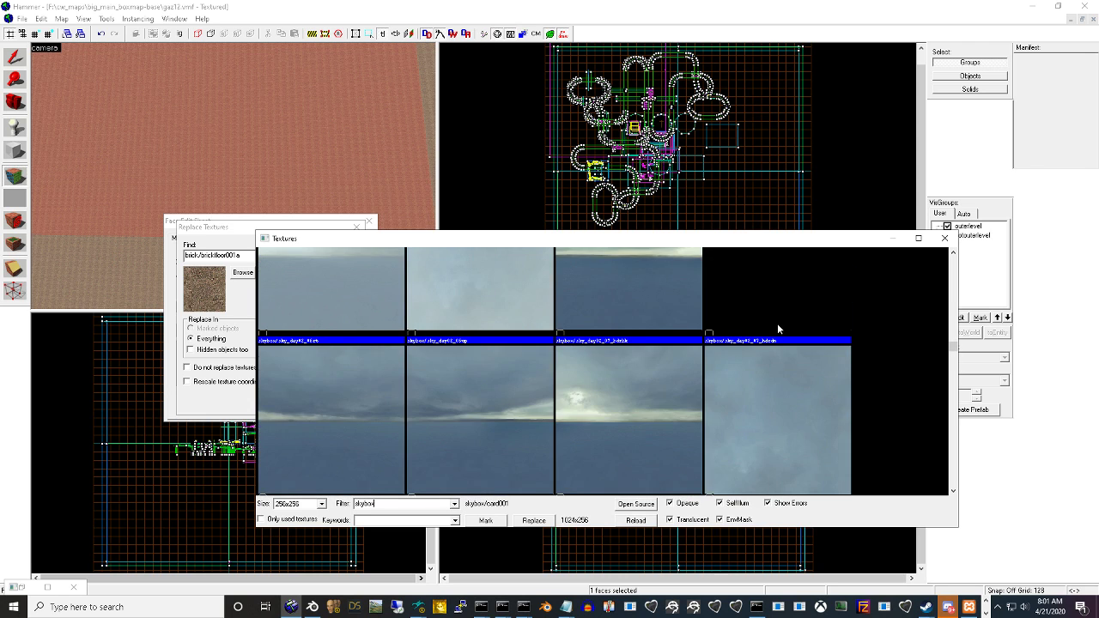
scroll(778, 329, "down", 6)
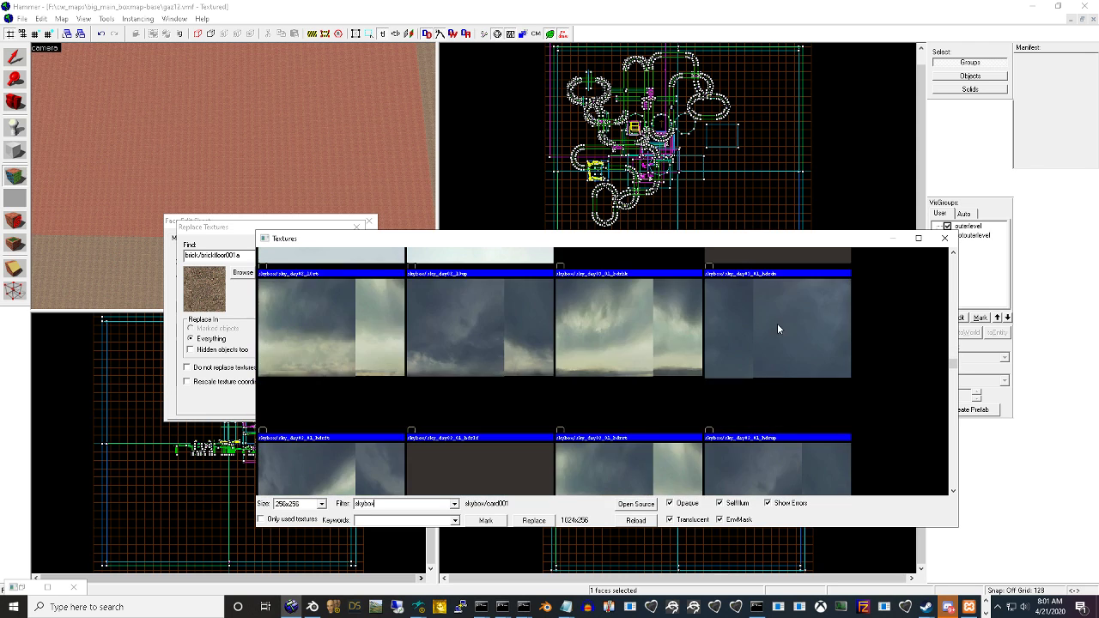
scroll(778, 329, "down", 6)
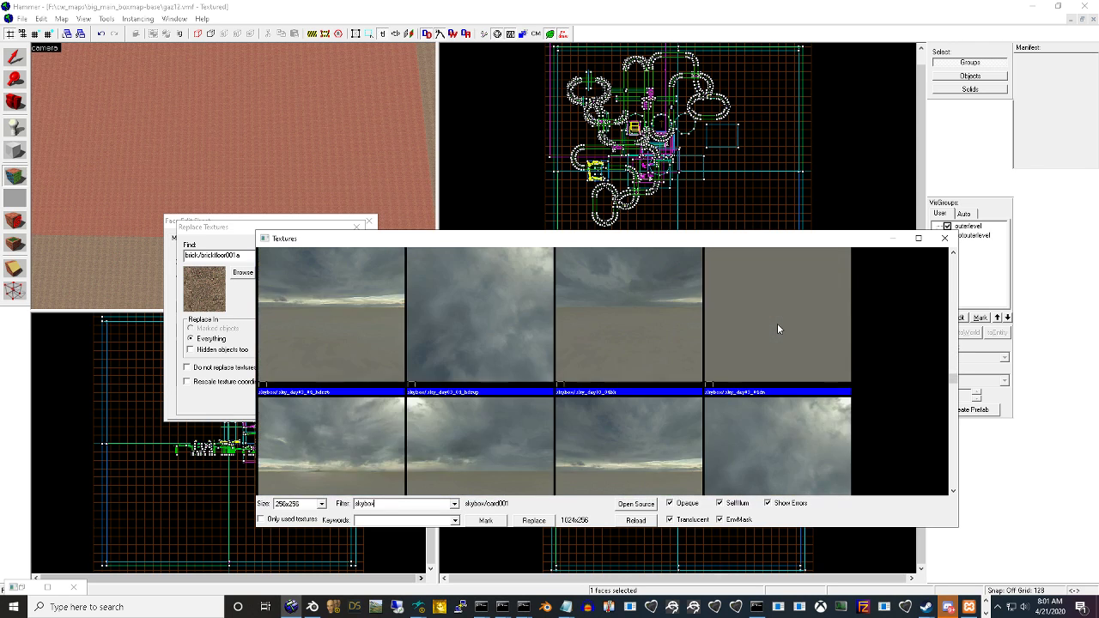
scroll(778, 329, "down", 3)
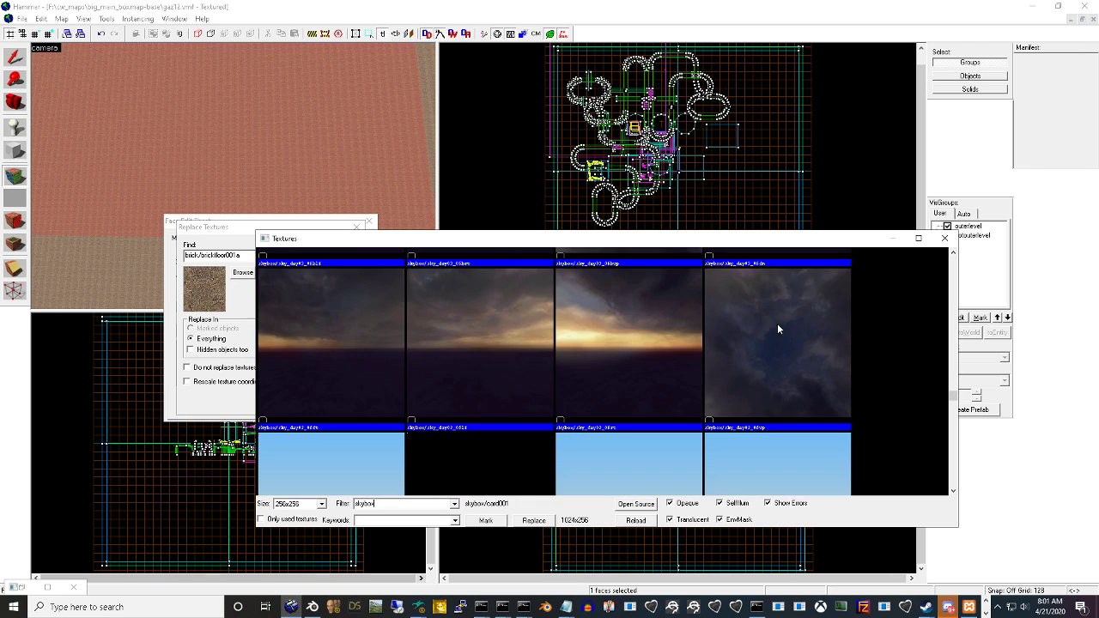
scroll(778, 329, "down", 6)
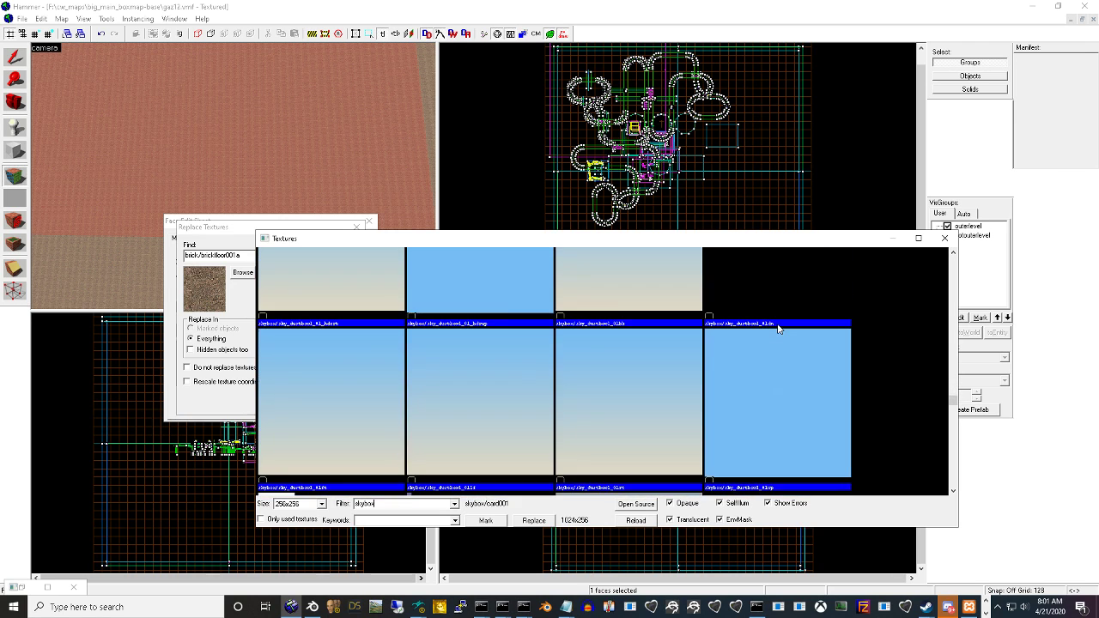
scroll(779, 325, "down", 6)
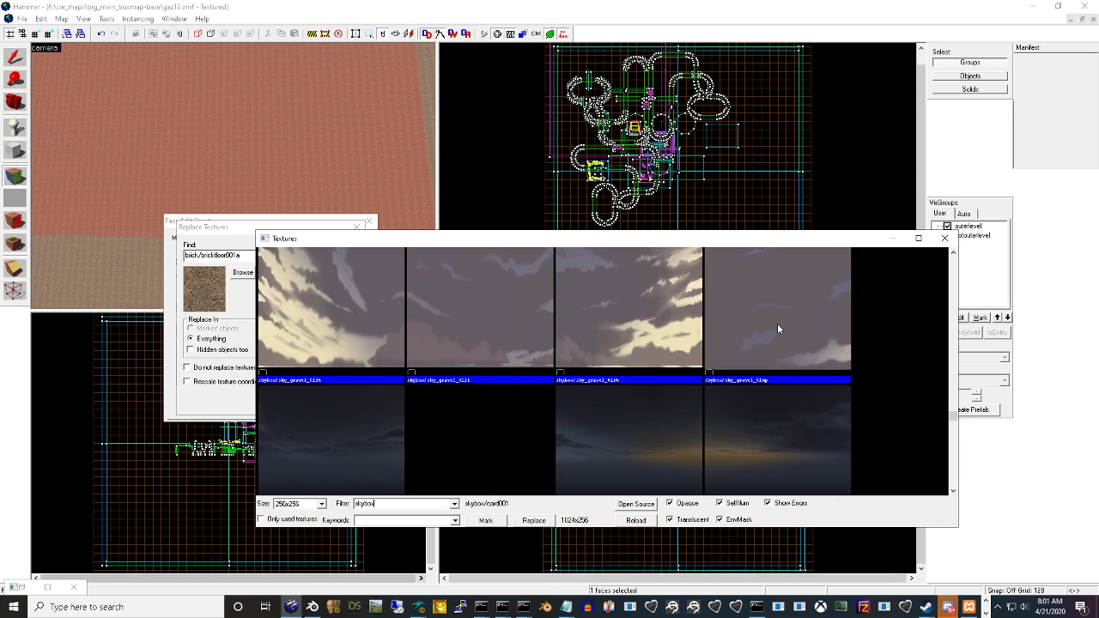
scroll(778, 329, "down", 6)
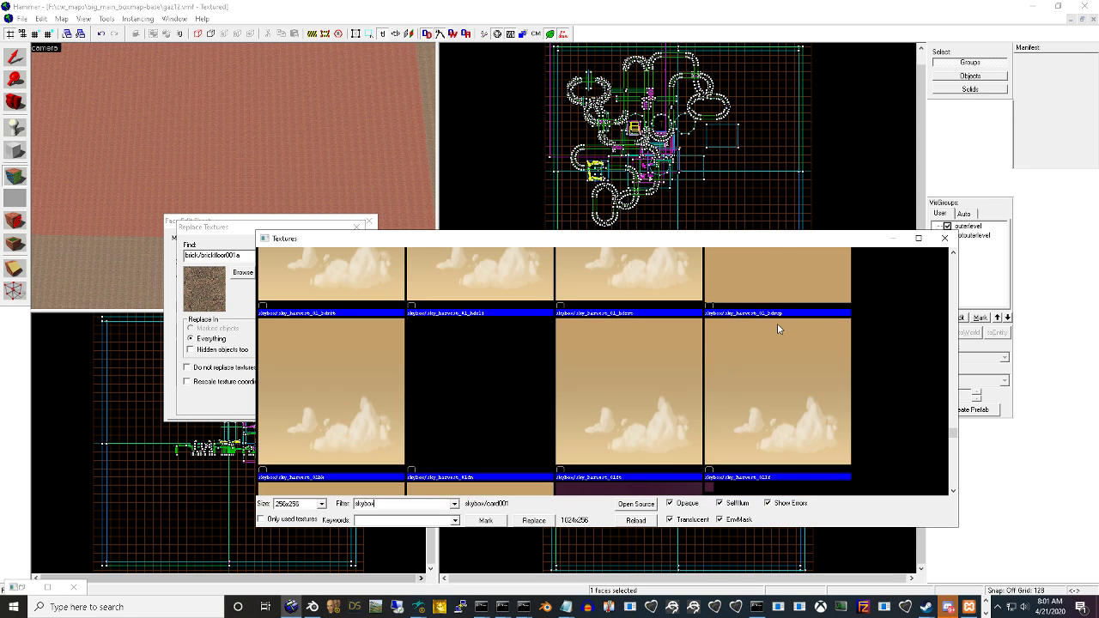
scroll(712, 378, "down", 6)
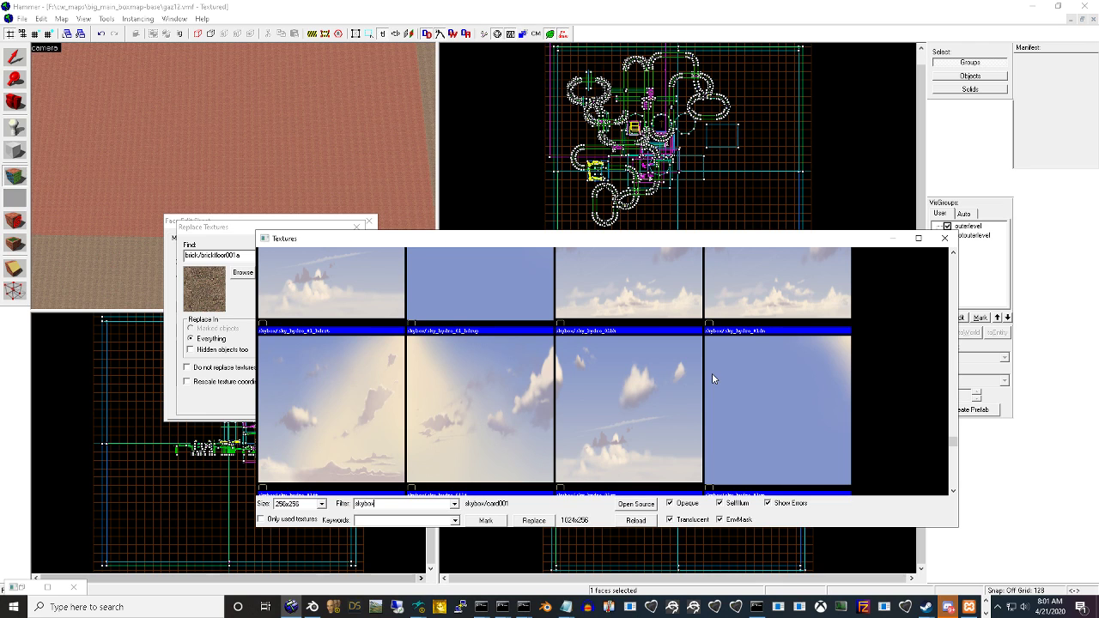
scroll(712, 378, "down", 6)
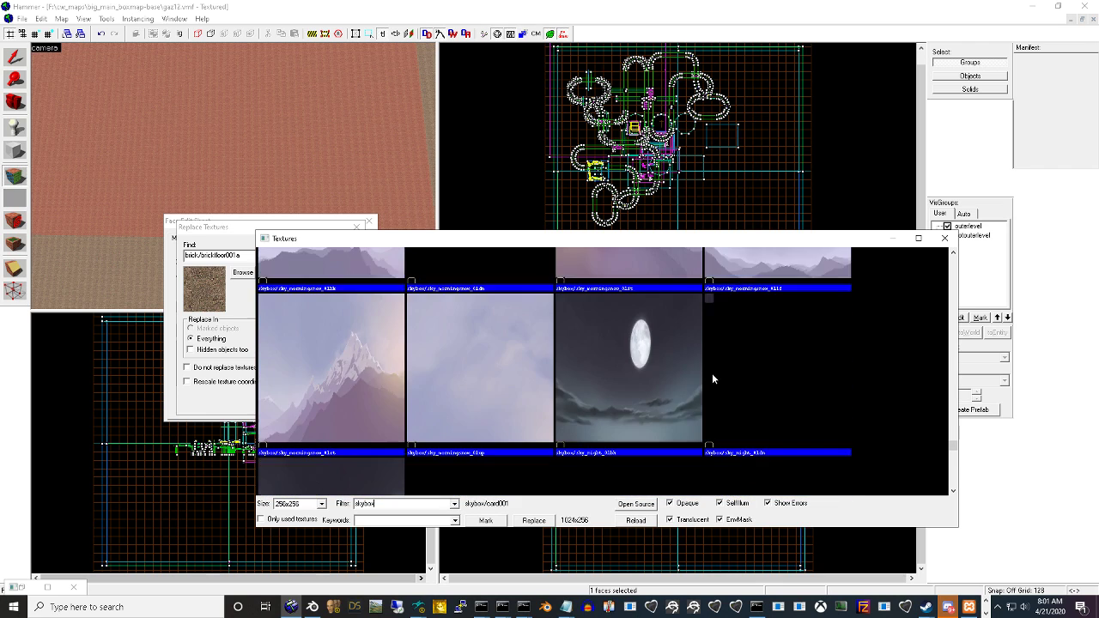
scroll(712, 378, "down", 3)
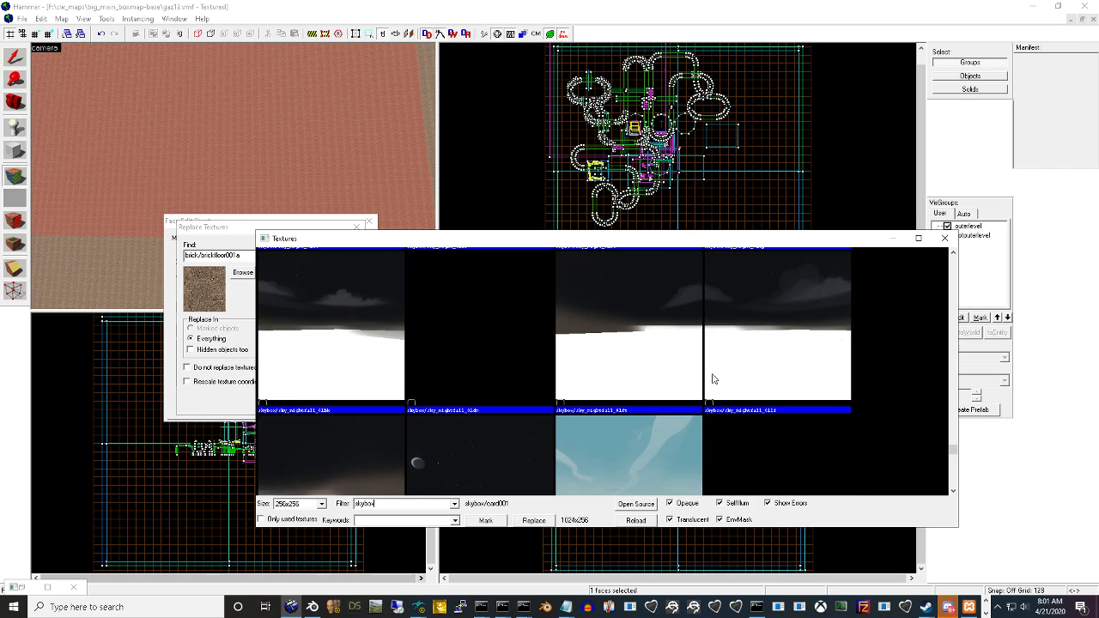
scroll(712, 377, "down", 6)
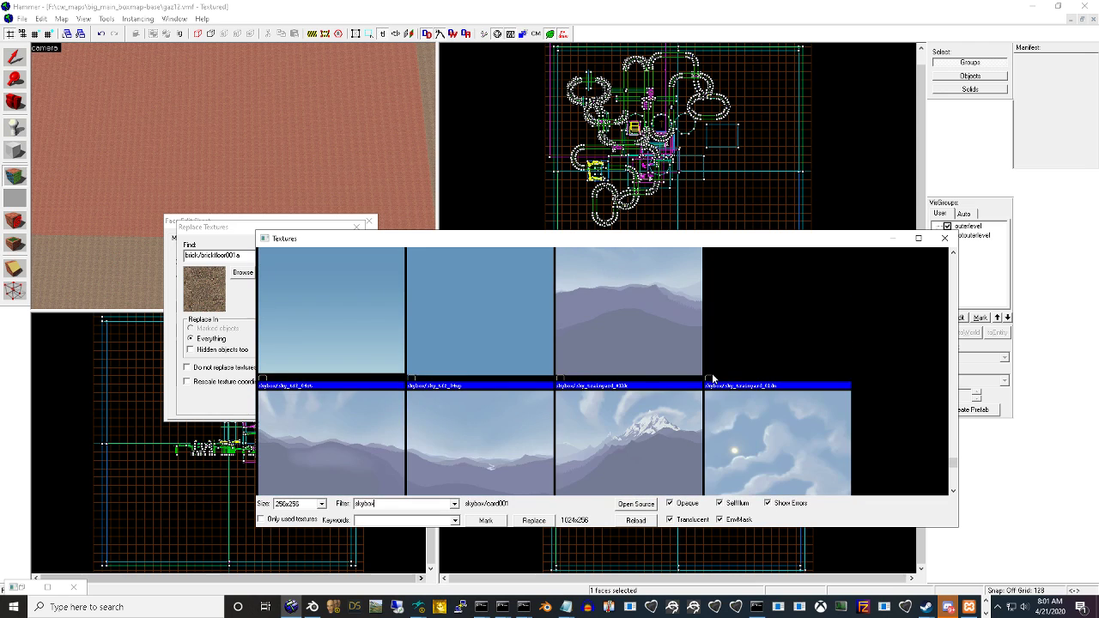
scroll(712, 378, "down", 6)
scroll(712, 378, "down", 6)
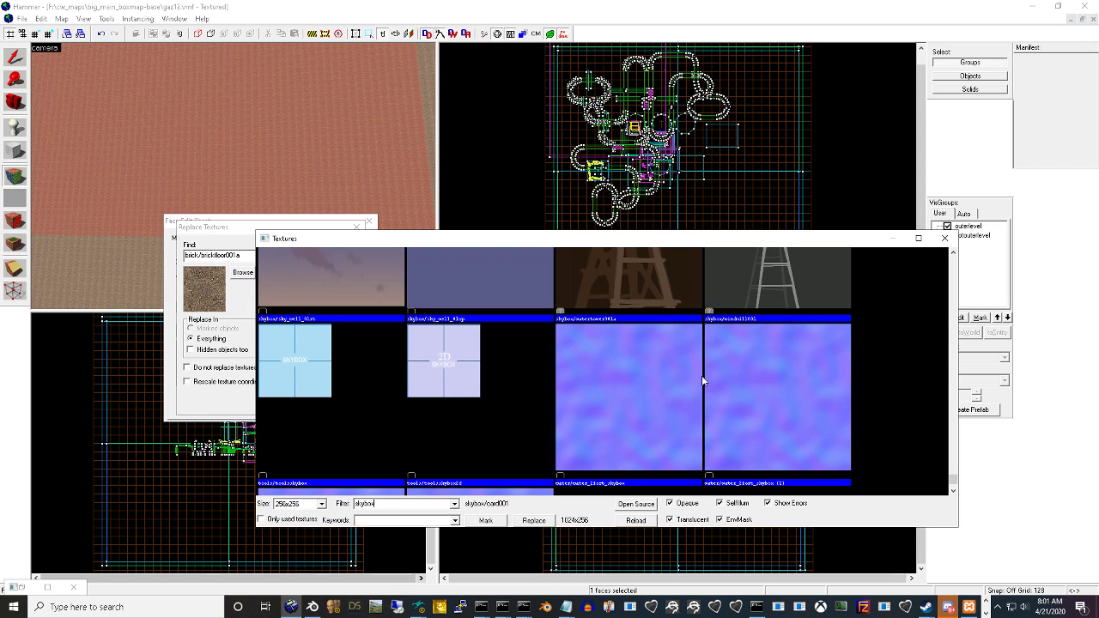
double_click(280, 368)
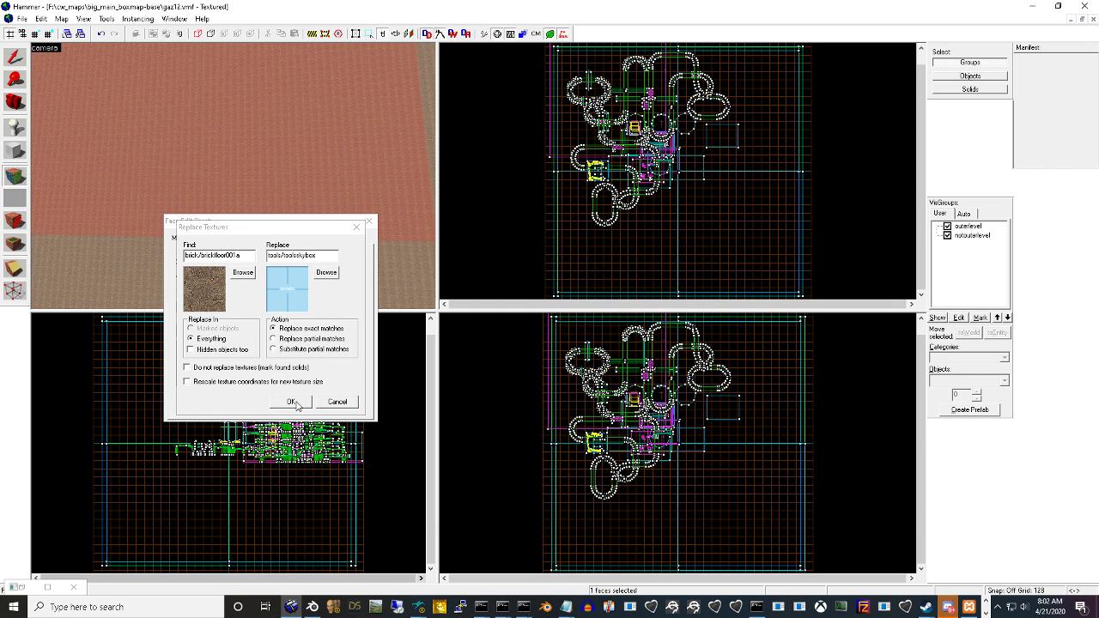
Replace exact matches of brick/brickfloor001a with tools/toolsskybox everywhere in the map, and return to the selection tool
left_click(292, 402)
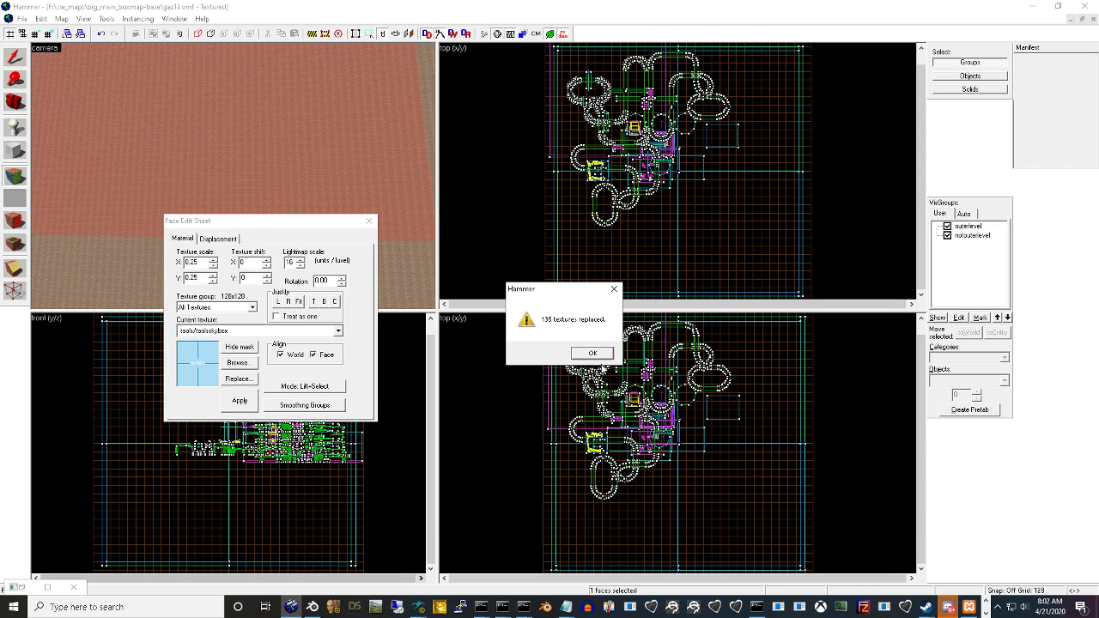
left_click(592, 354)
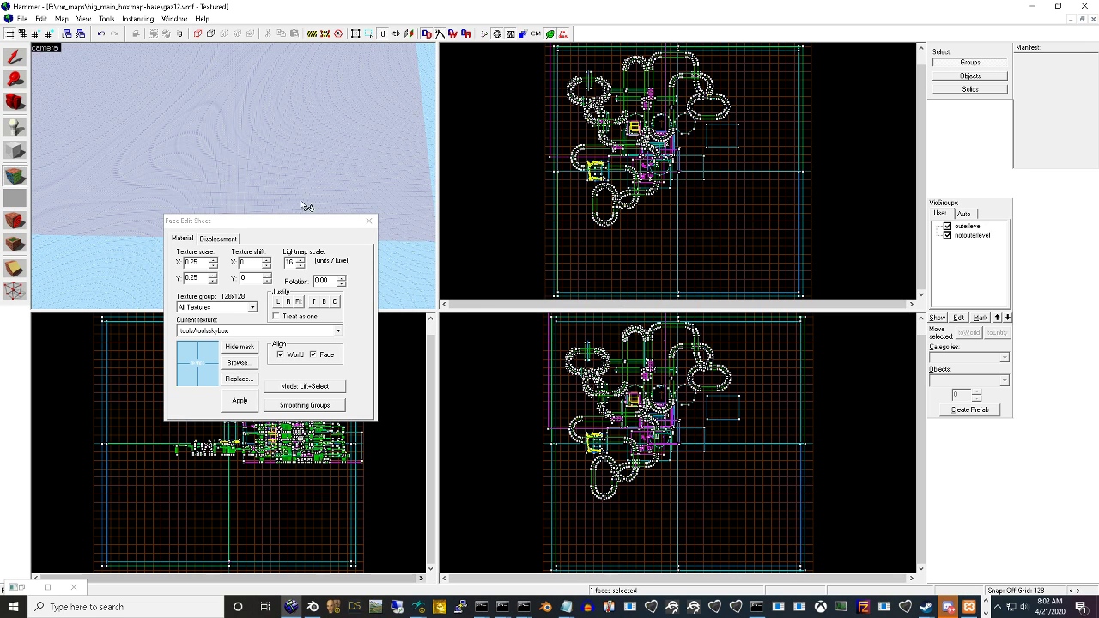
left_click(13, 104)
Inspect the track's roads, supports and vehicle area against the retextured outer shell in the 3D view
key("z")
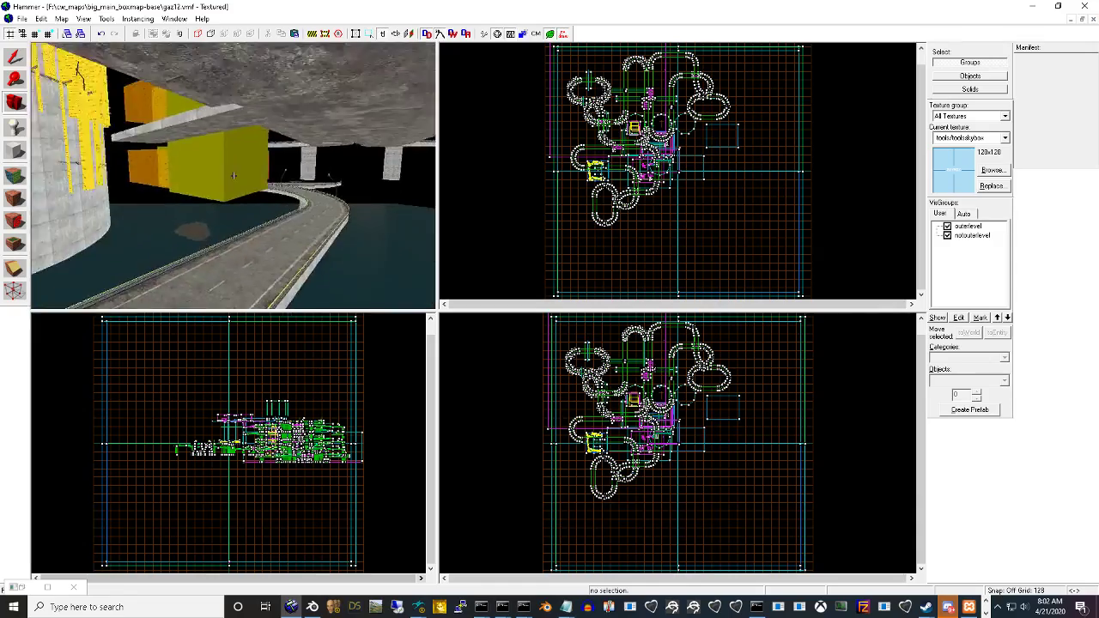
key("w")
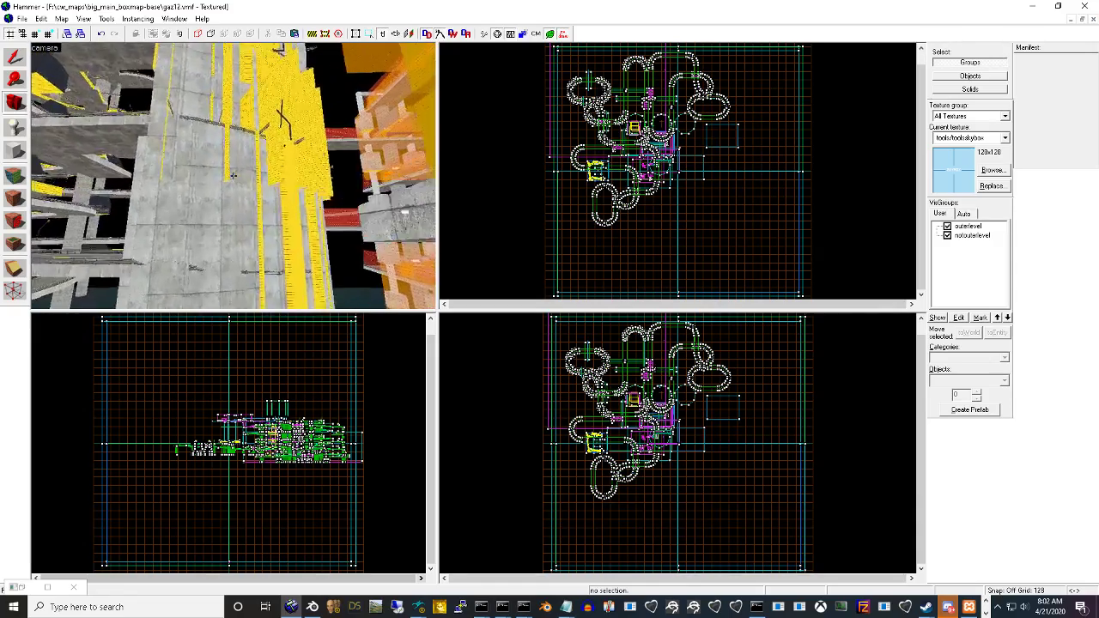
key("w")
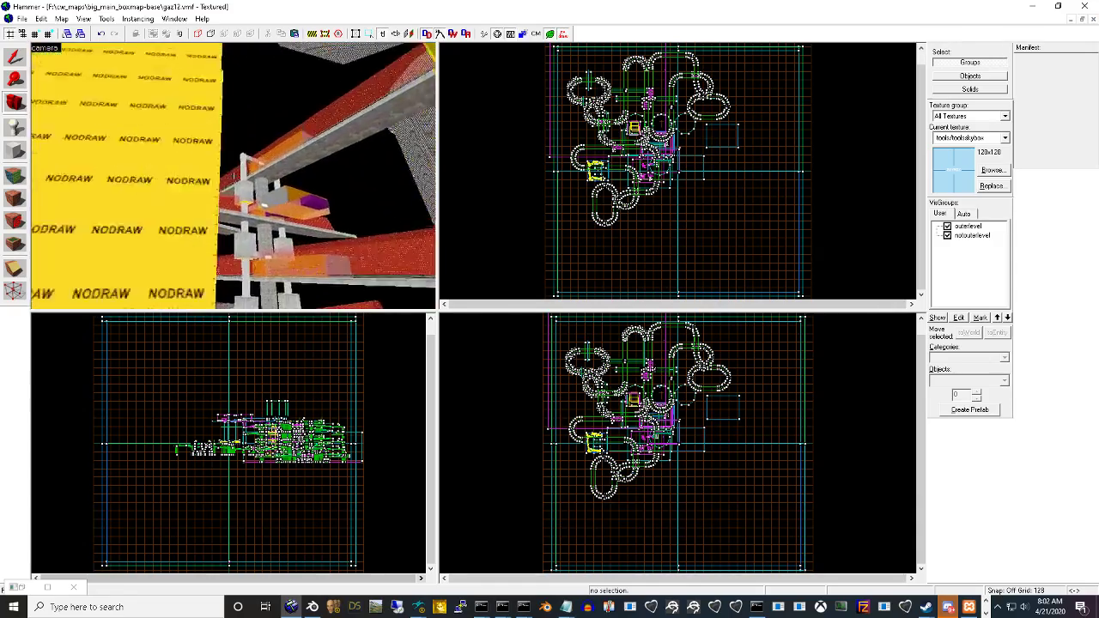
key("w")
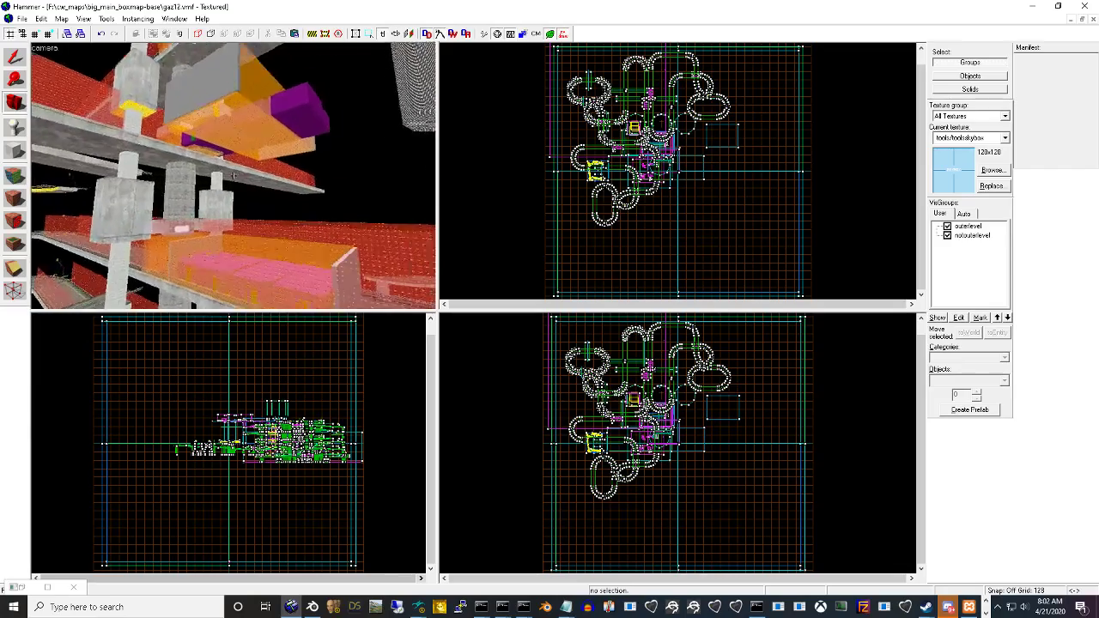
key("w")
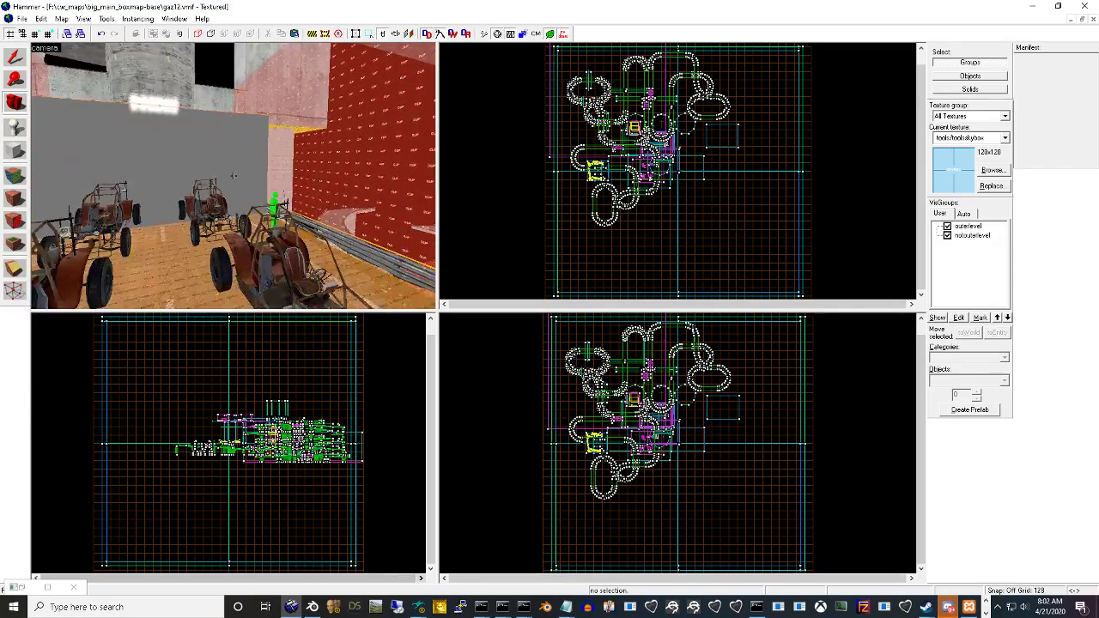
key("w")
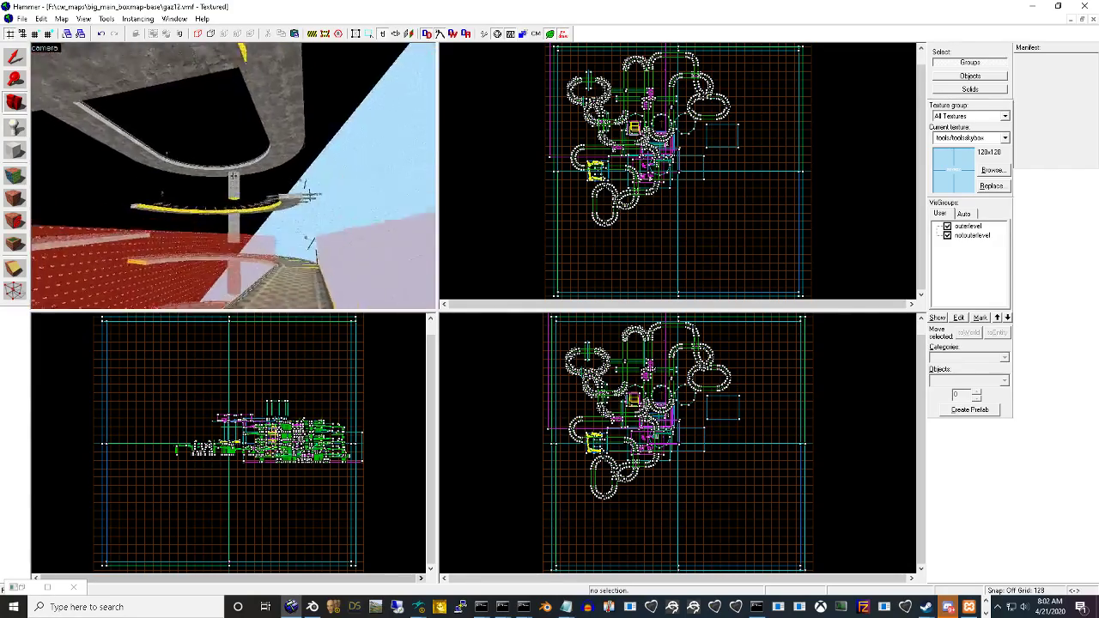
key("w")
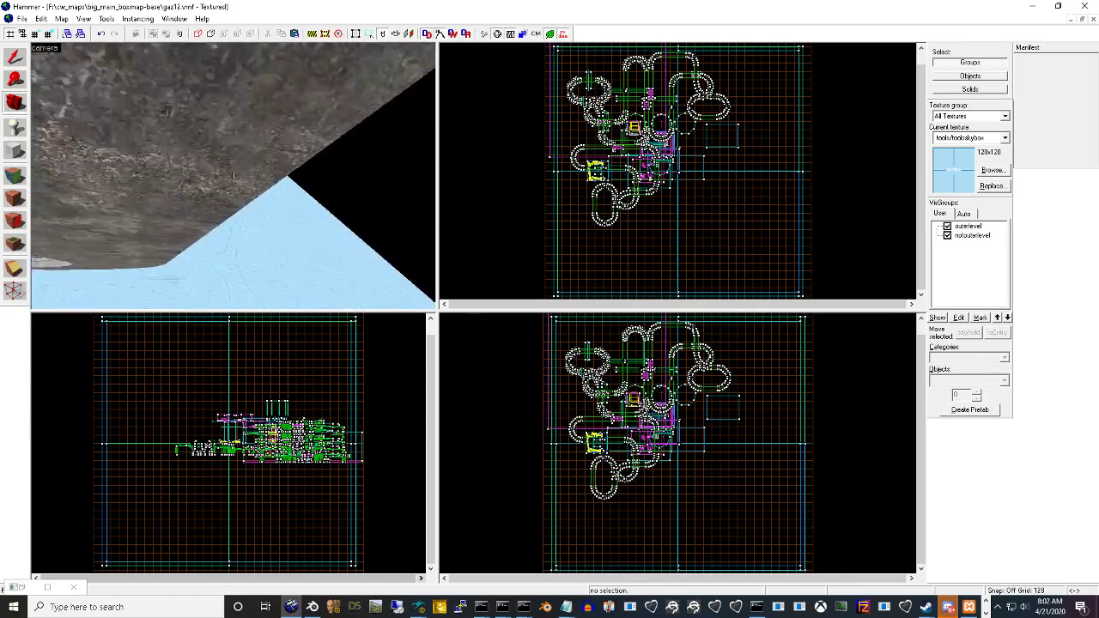
key("w")
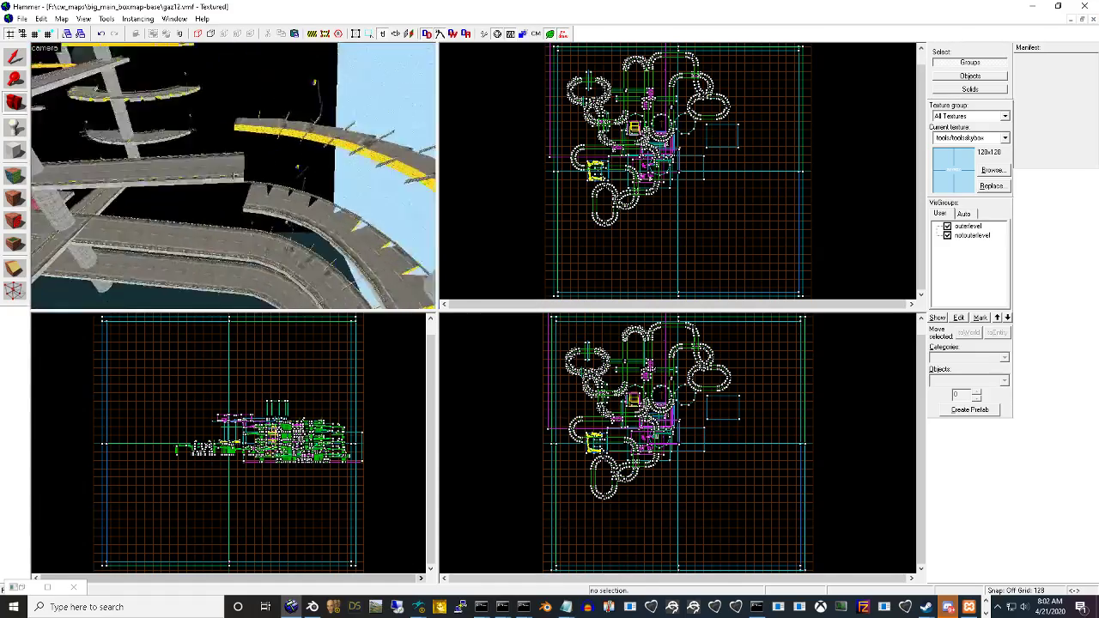
key("z")
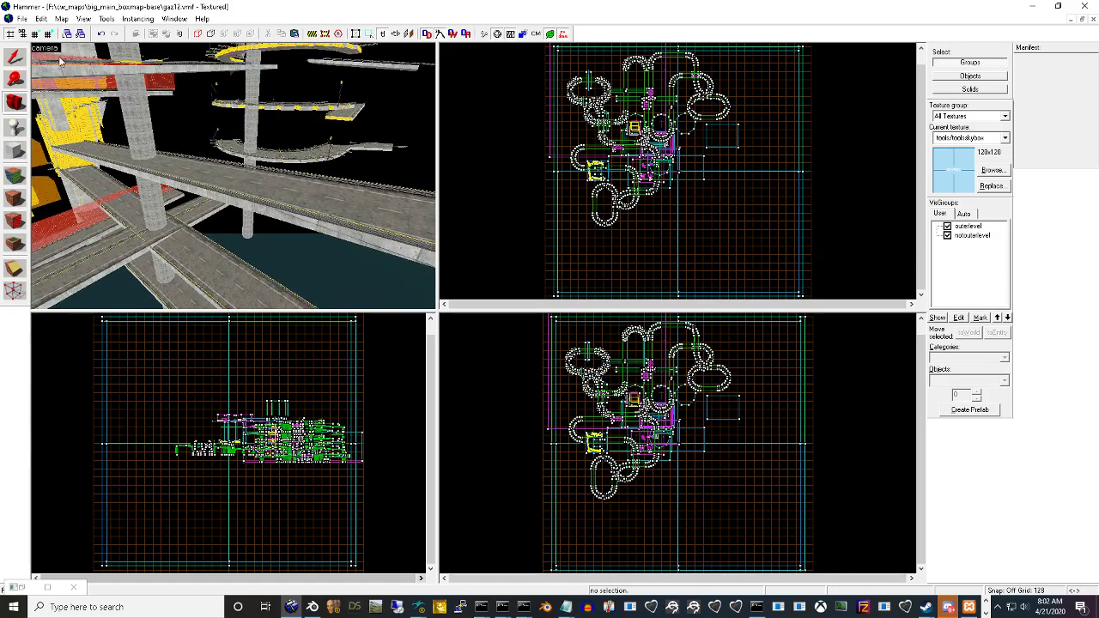
Save the map as a new file named gaz13 in the big_main_boxmap-base folder
left_click(23, 18)
left_click(43, 96)
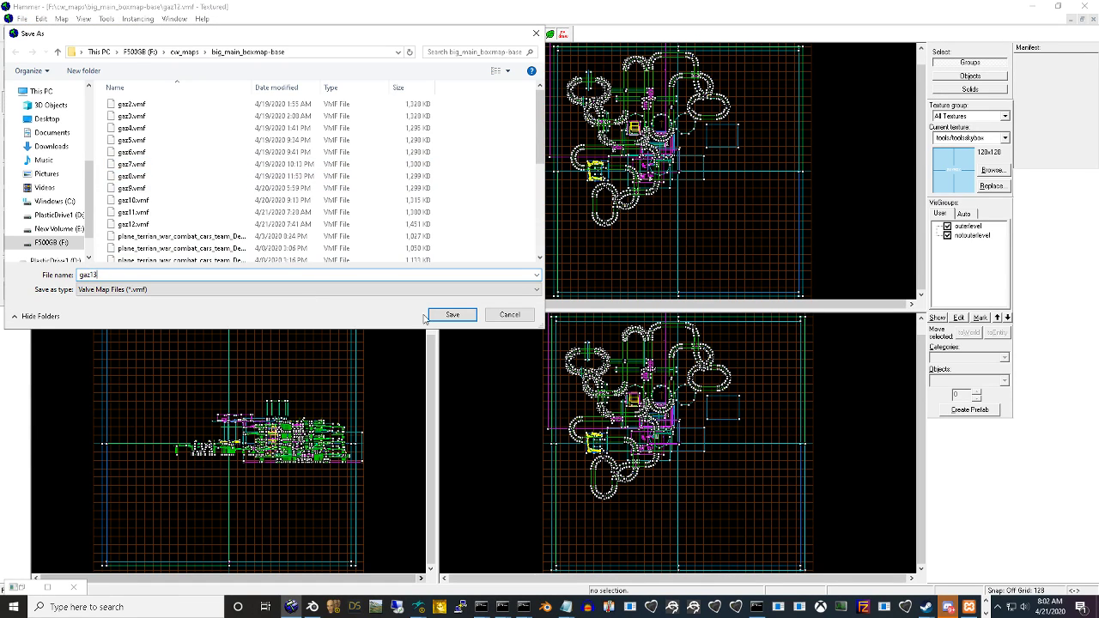
type("gaz13")
left_click(434, 320)
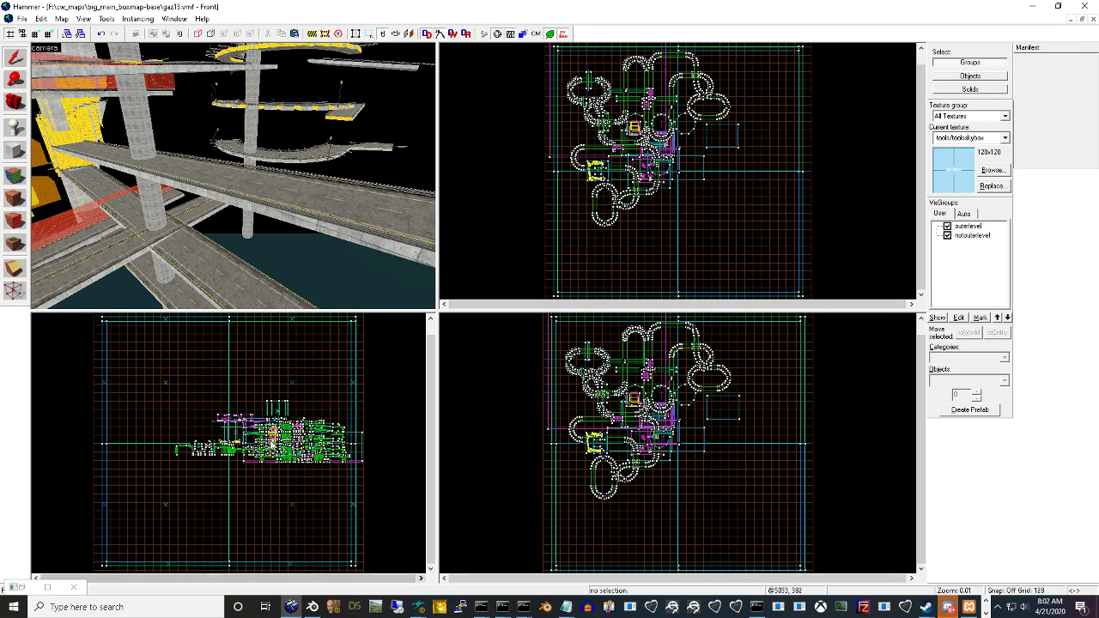
Shrink the 134-unit-high floor brush beneath the track to about 12924 by 12920 units, pulling its outer edges inward
scroll(365, 447, "up", 10)
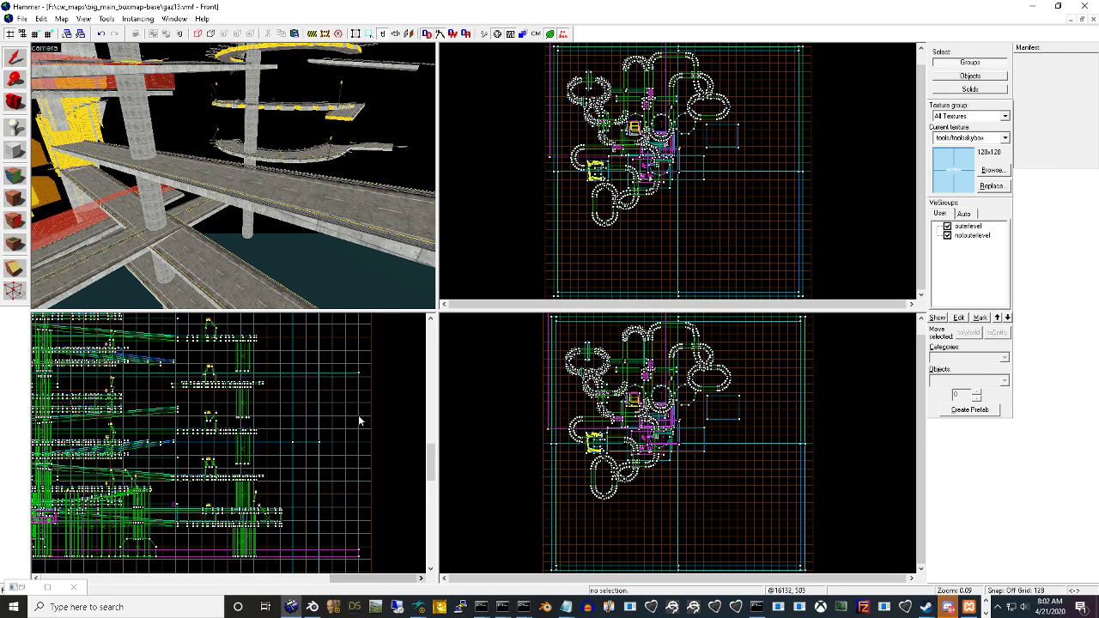
scroll(341, 461, "down", 3)
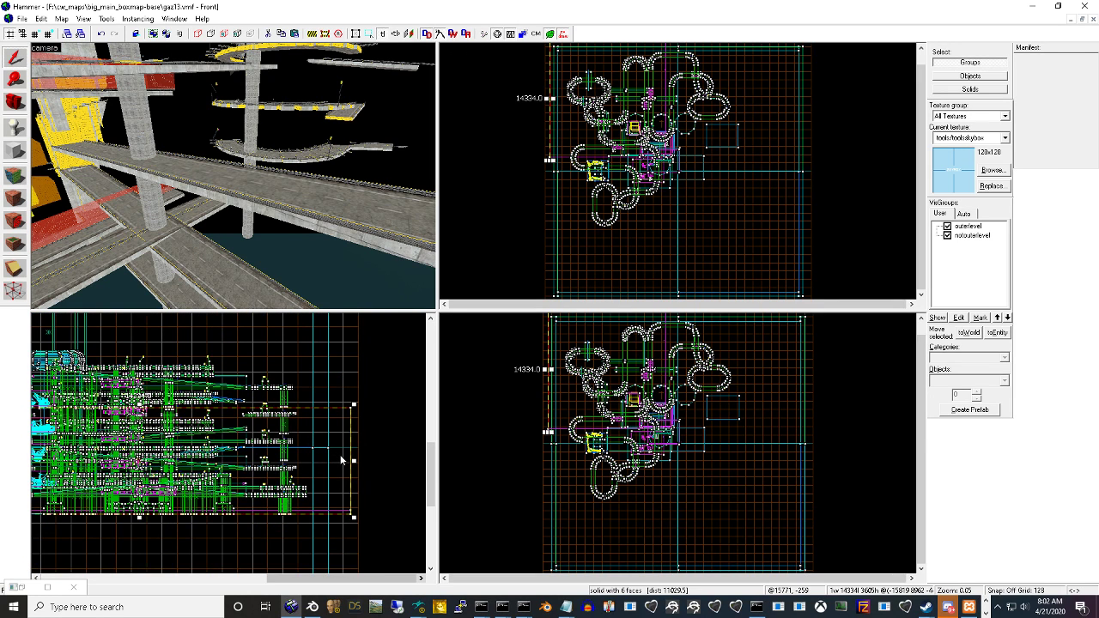
left_click(351, 514)
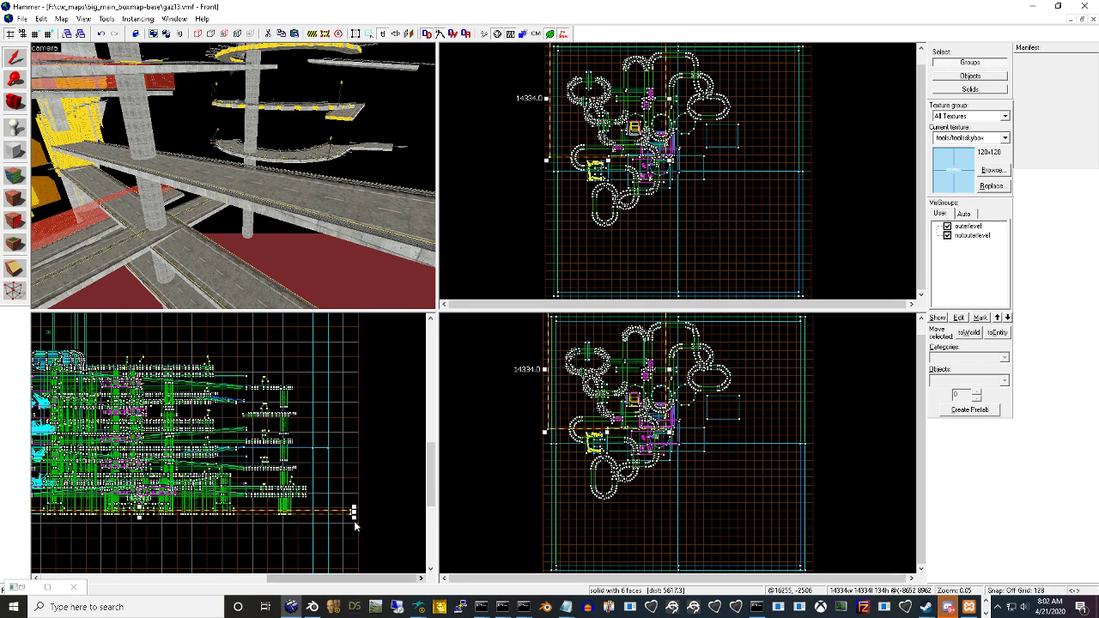
left_click_drag(353, 515, 323, 516)
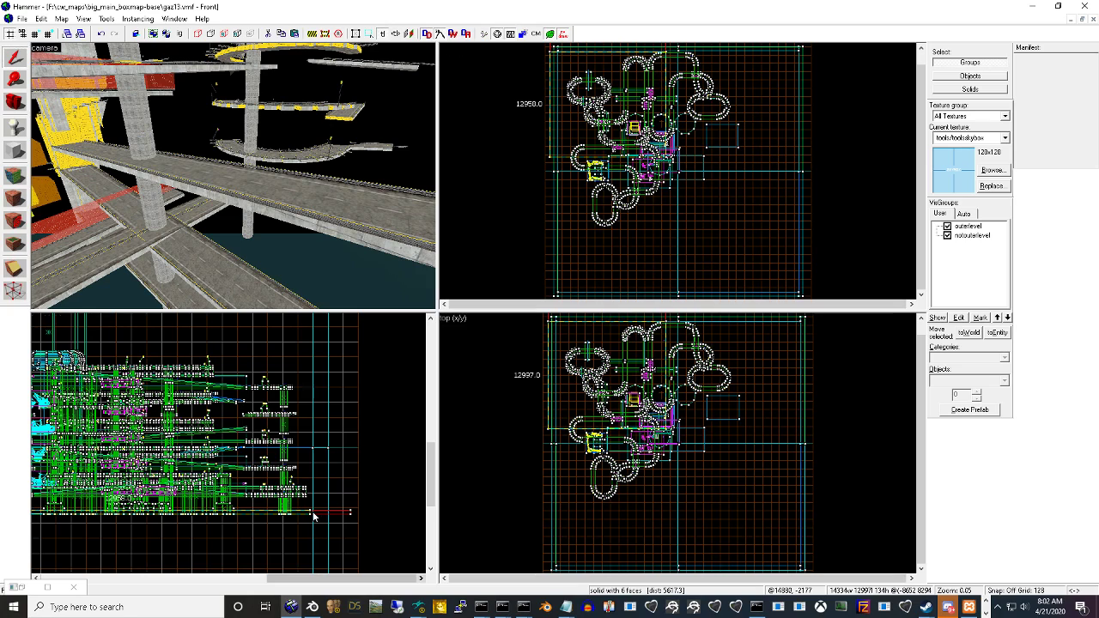
left_click(313, 516)
left_click(14, 104)
left_click_drag(171, 160, 233, 175)
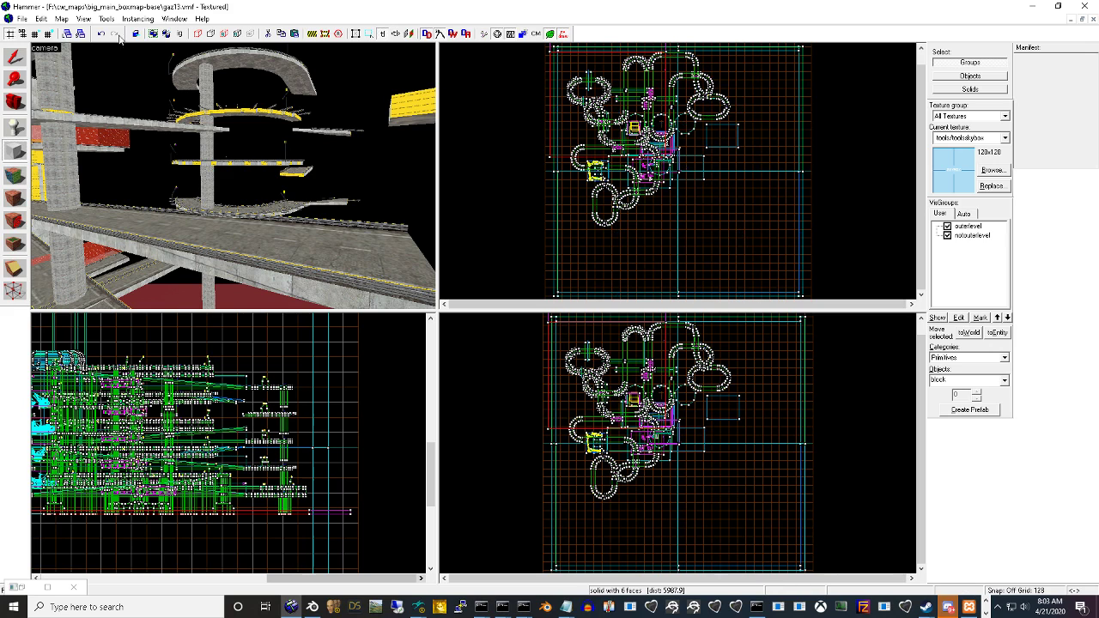
left_click(570, 168)
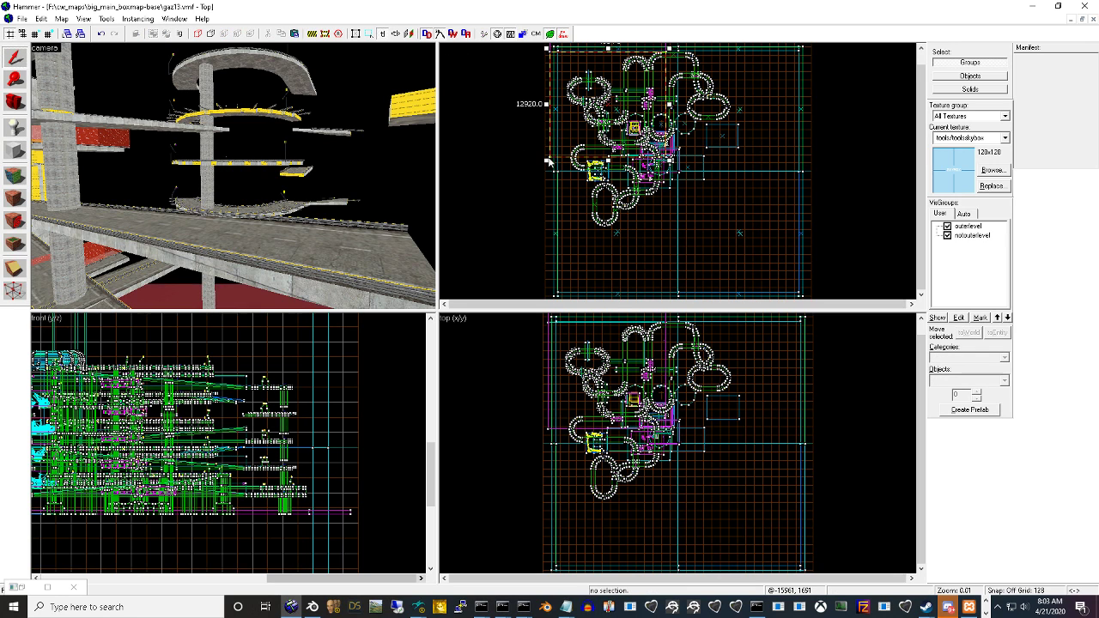
left_click_drag(559, 106, 556, 105)
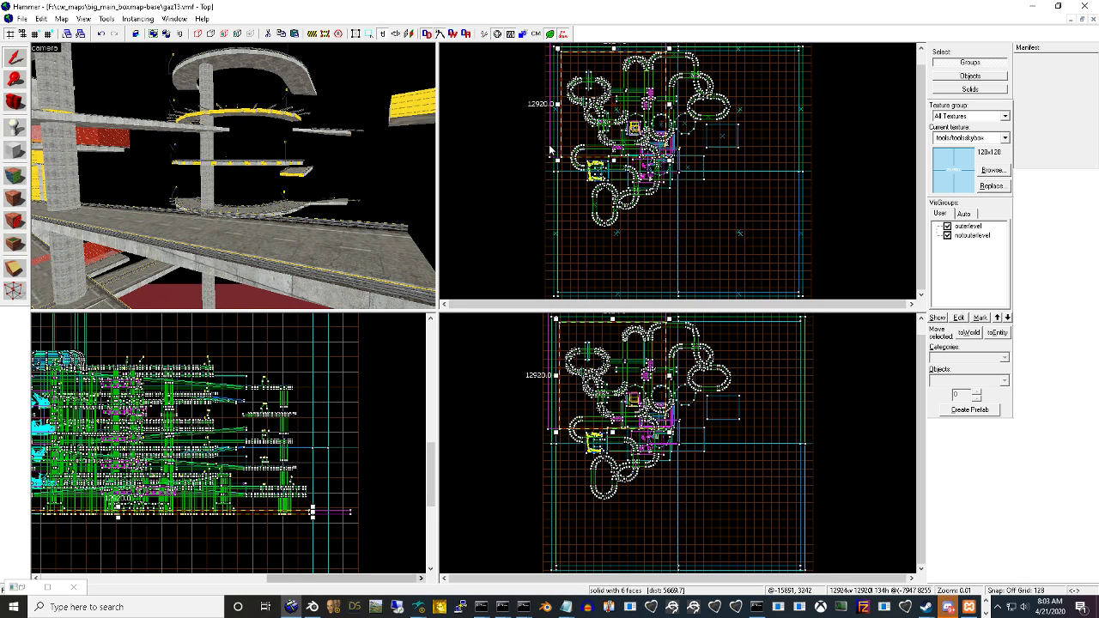
Shrink the 1-unit-thick brush beneath the track to about 12786 by 12574 units and the trigger_waterydeath volume to about 12432 by 12220 units
left_click_drag(549, 150, 552, 152)
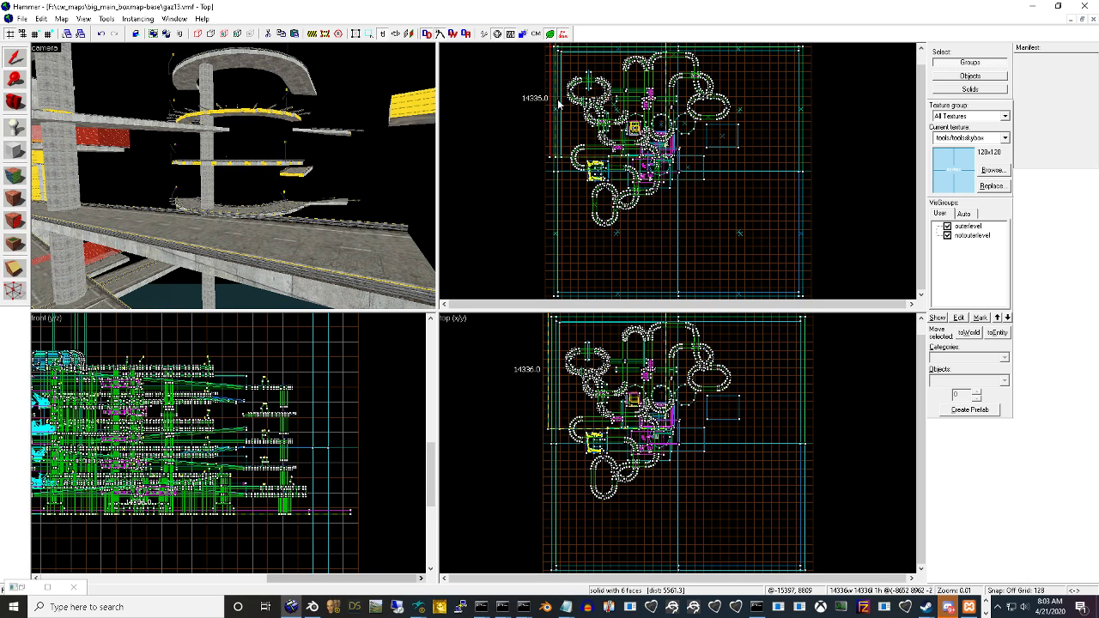
left_click(920, 49)
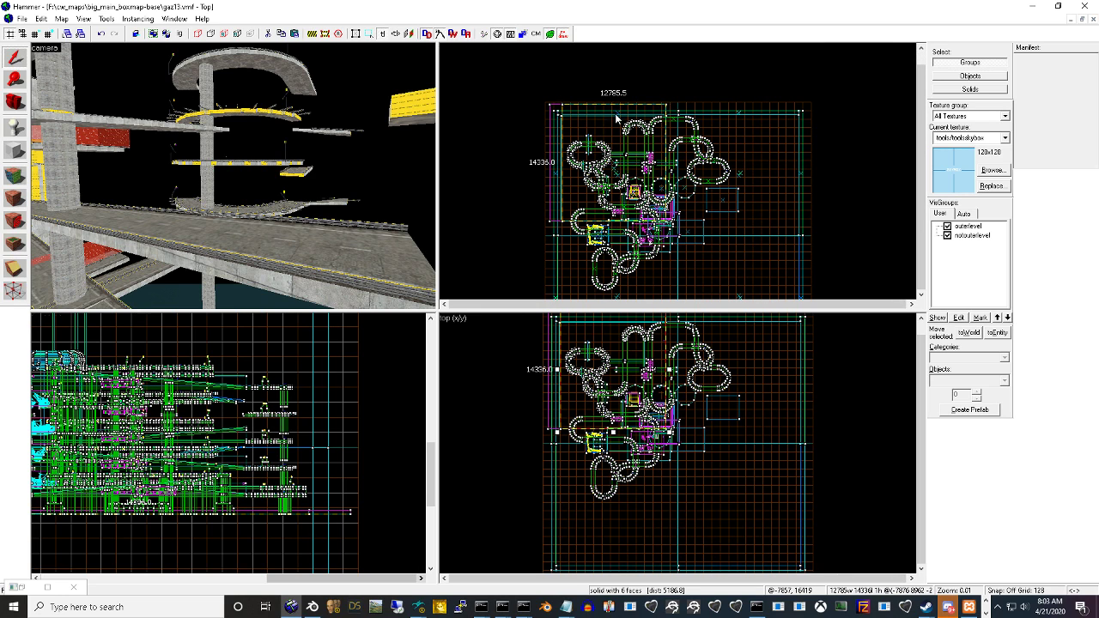
left_click_drag(616, 117, 616, 122)
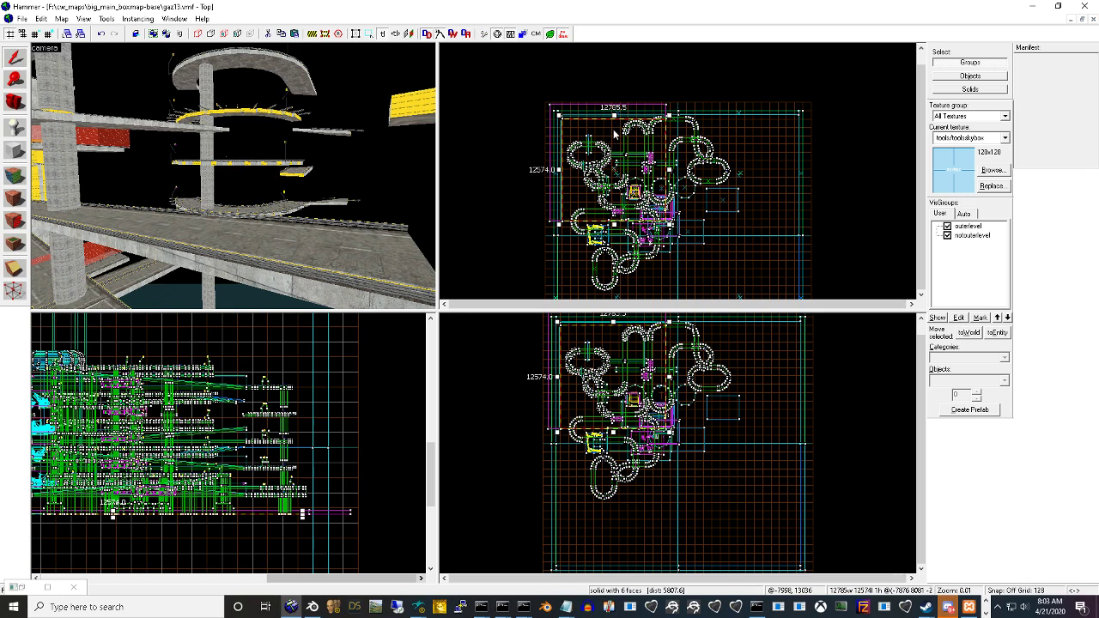
left_click_drag(551, 107, 561, 118)
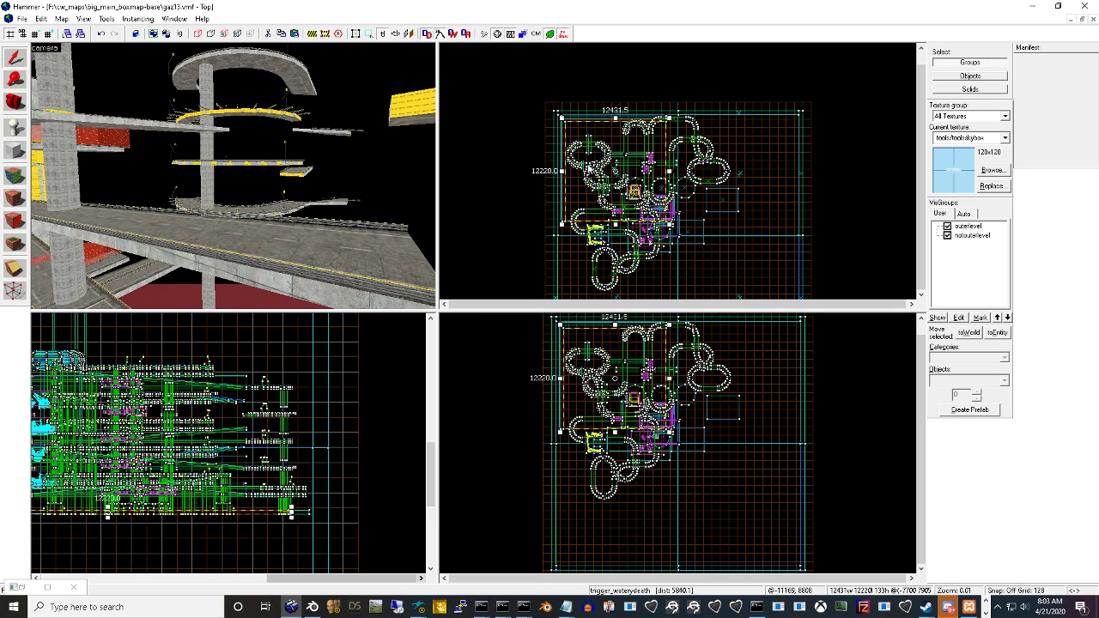
Save the gaz13 map with the resized floor and trigger brushes
left_click(922, 294)
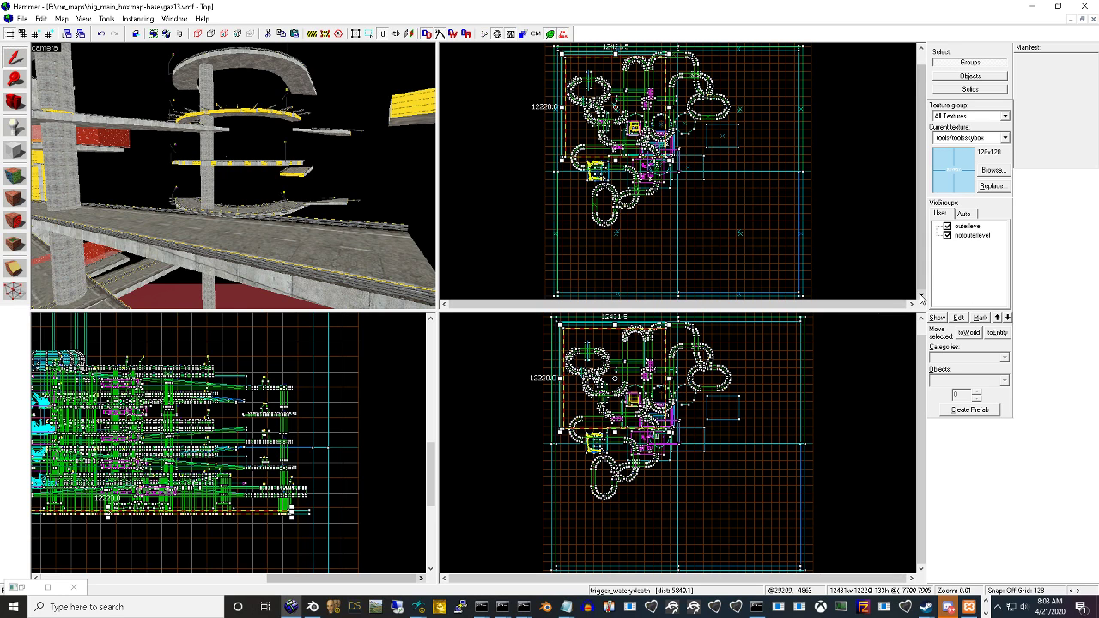
left_click(921, 295)
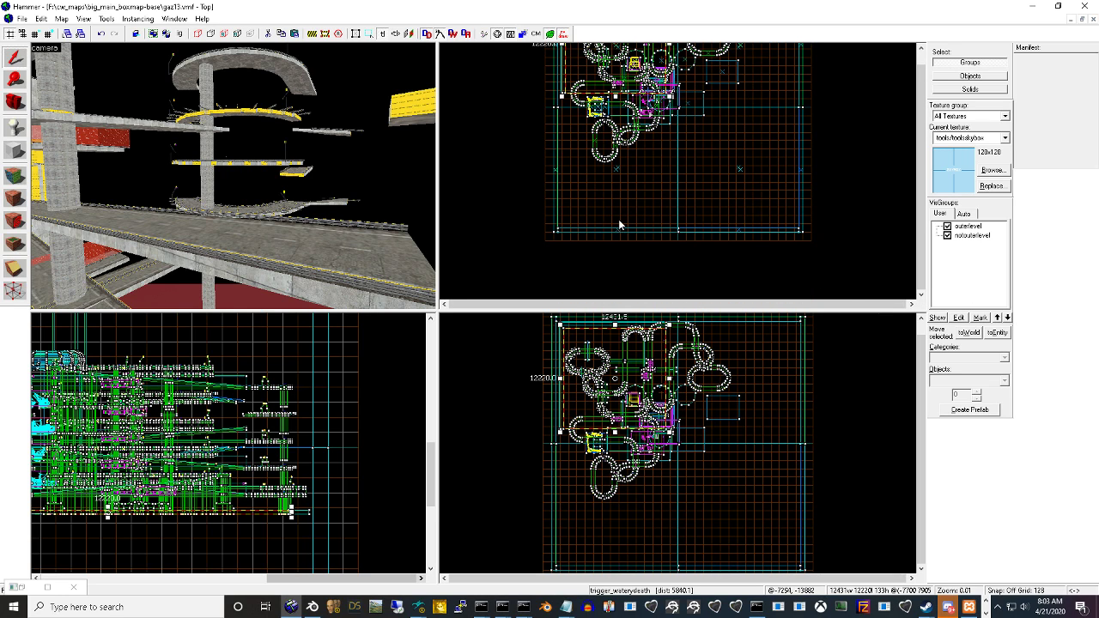
left_click(26, 18)
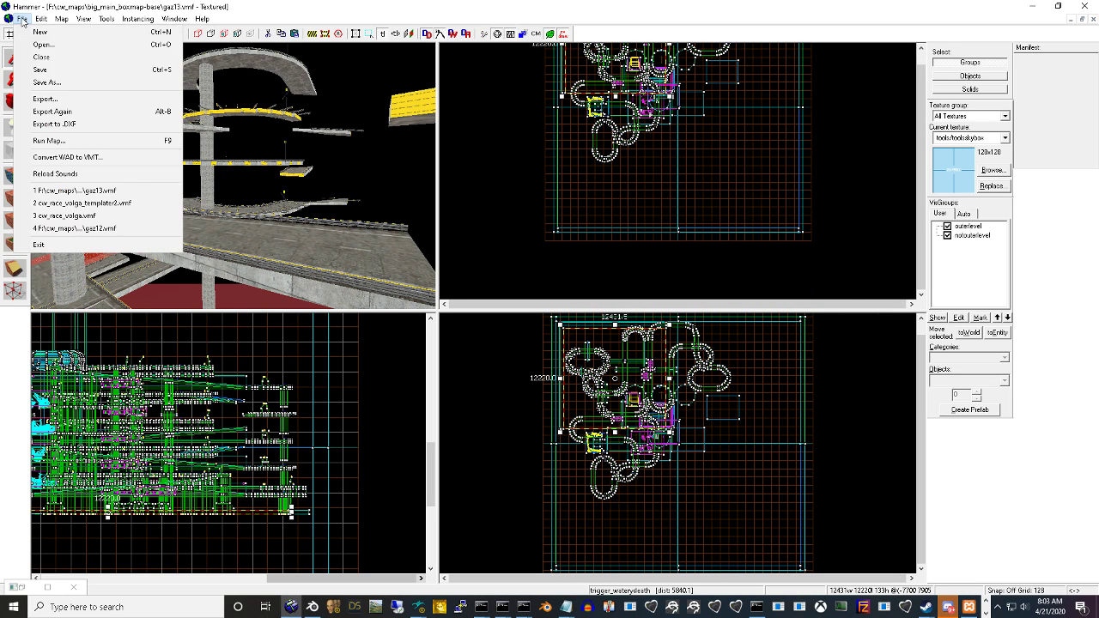
left_click(47, 74)
left_click(15, 155)
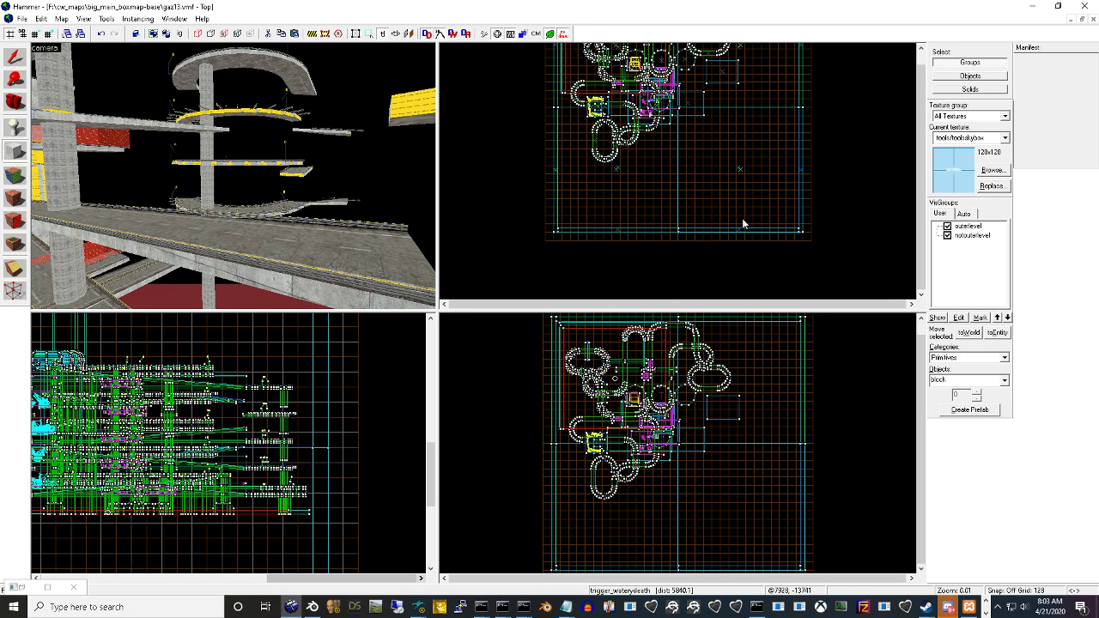
scroll(632, 203, "up", 5)
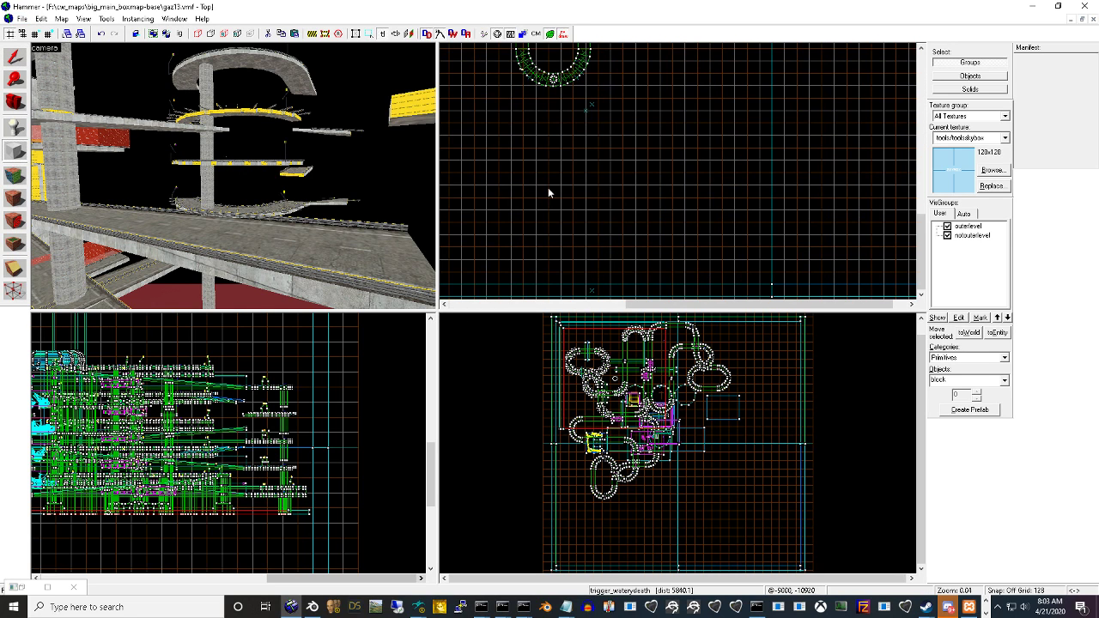
left_click_drag(487, 183, 613, 211)
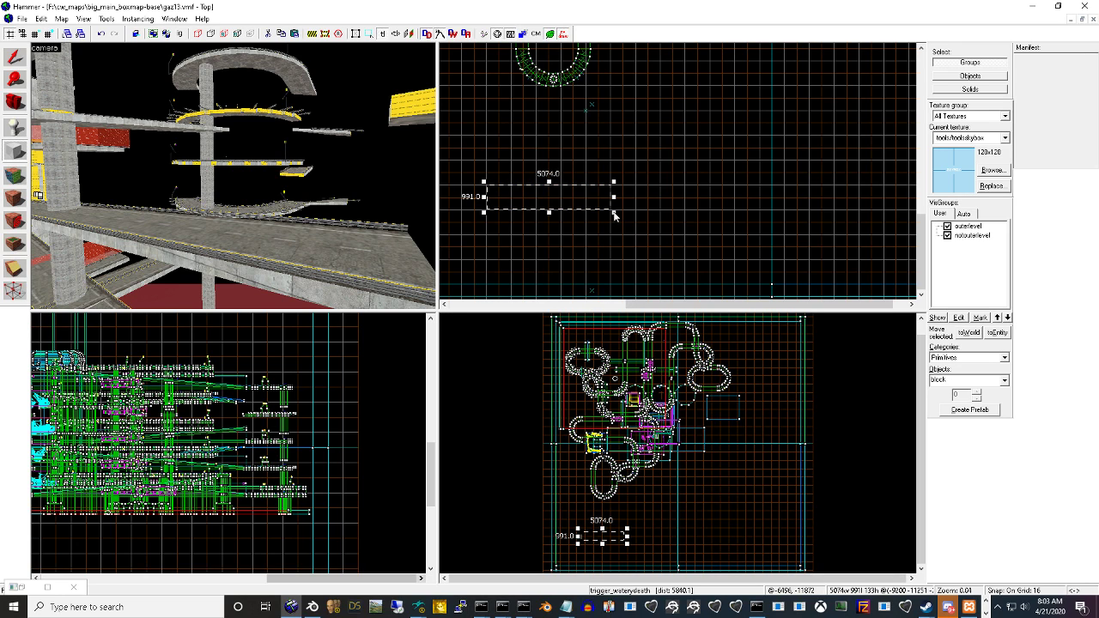
left_click_drag(694, 219, 490, 176)
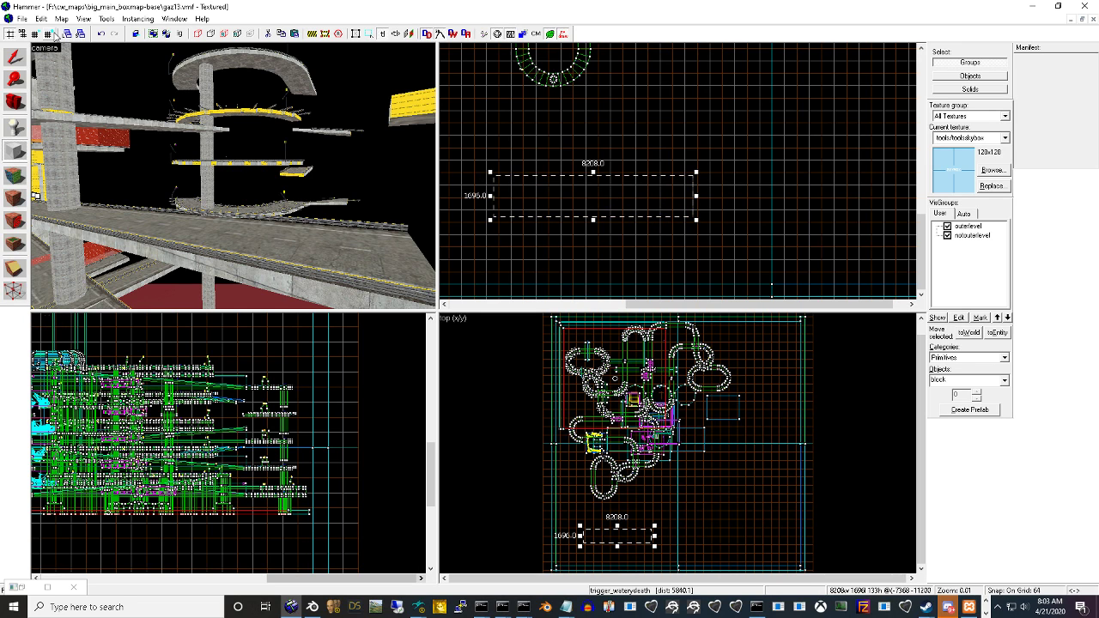
left_click(53, 34)
left_click_drag(479, 152, 517, 173)
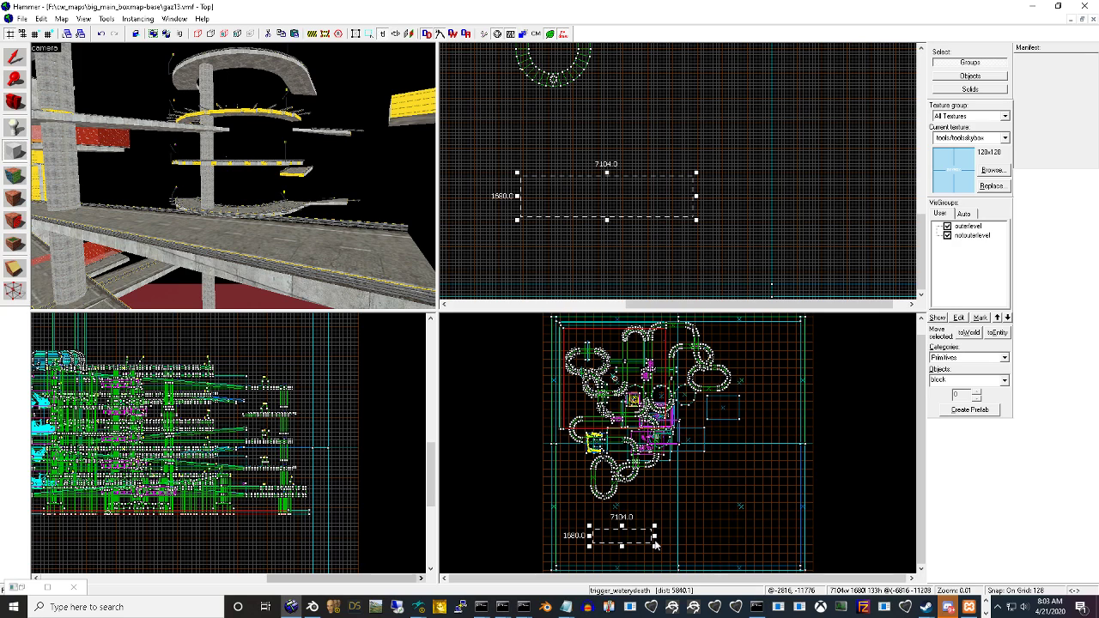
scroll(655, 544, "up", 2)
scroll(652, 541, "down", 2)
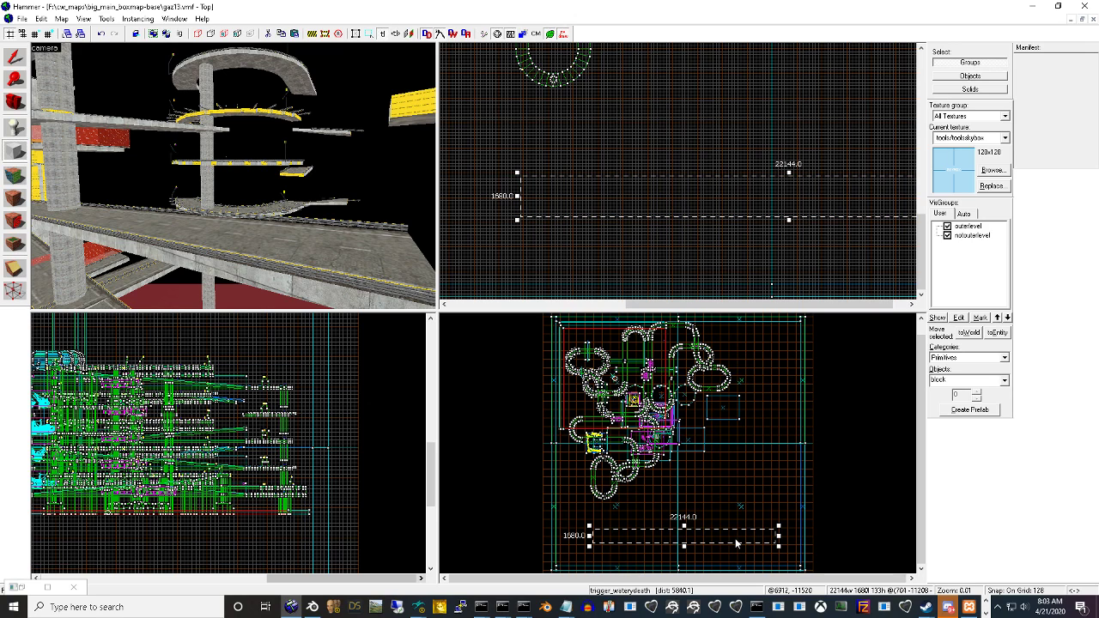
left_click_drag(684, 527, 685, 526)
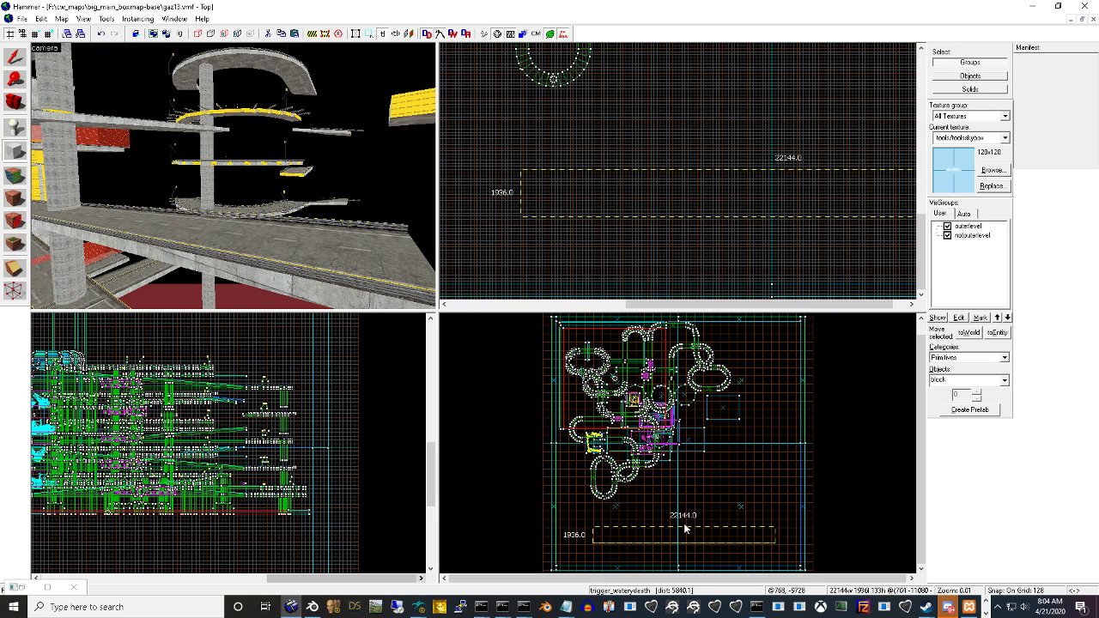
left_click_drag(684, 522, 684, 522)
scroll(783, 235, "down", 3)
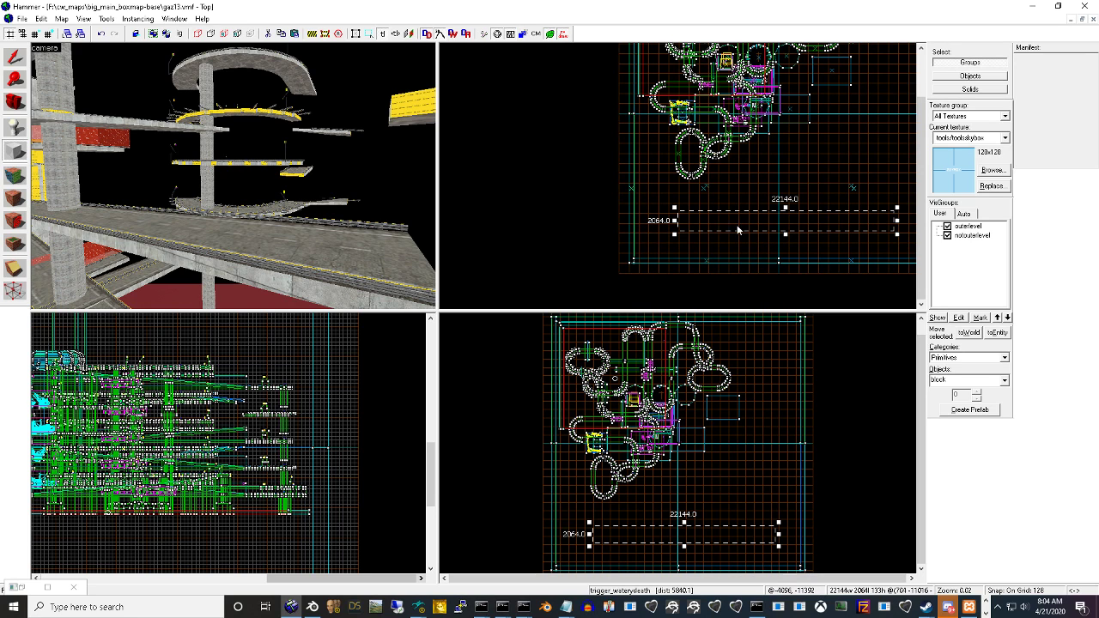
scroll(220, 407, "down", 5)
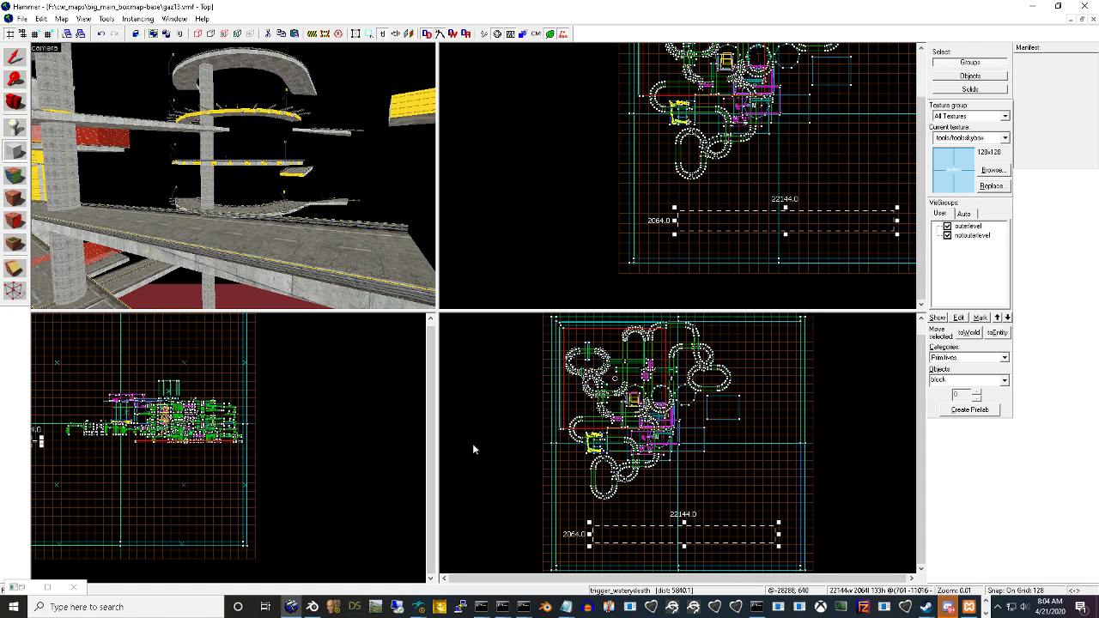
Examine the track's roads, support pillars and lower trigger area against the outer shell in the 3D and top views
key("space")
left_click_drag(146, 154, 234, 175)
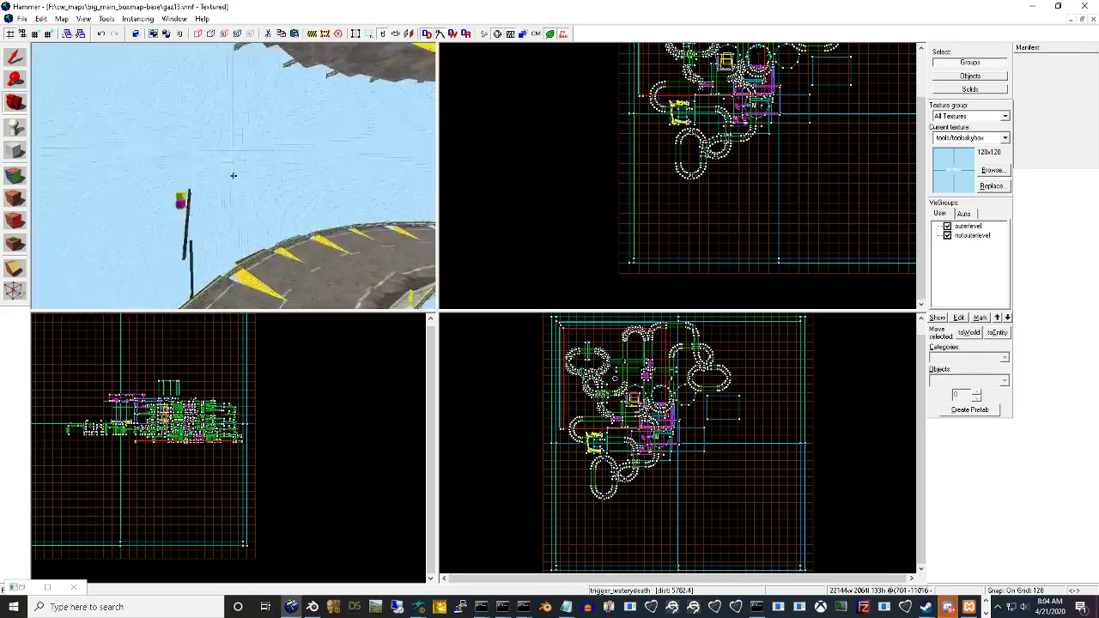
key("w")
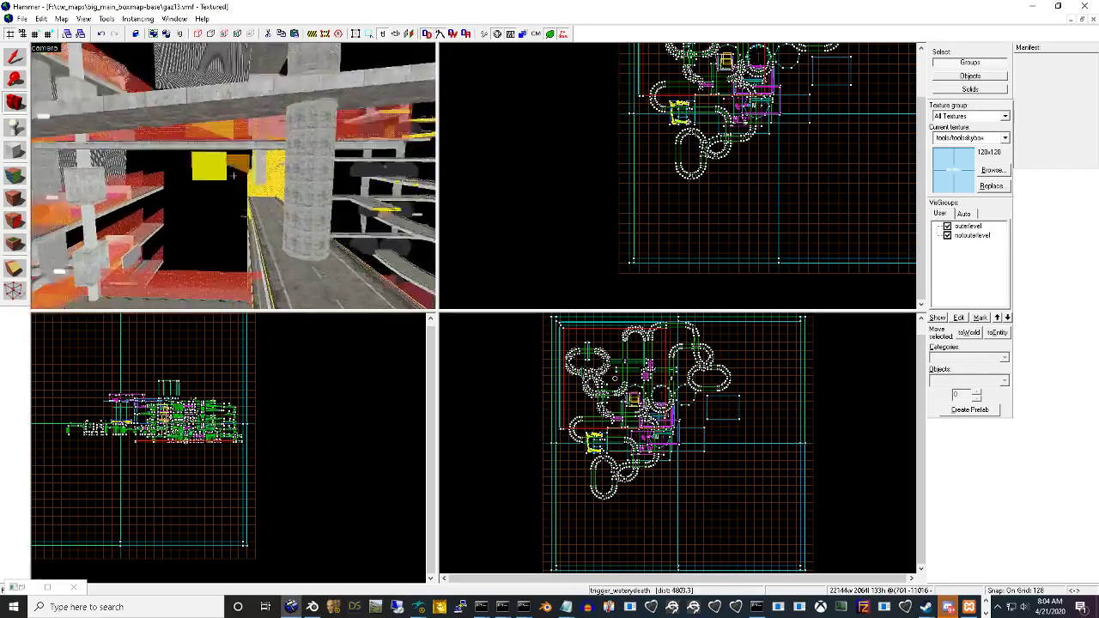
key("w")
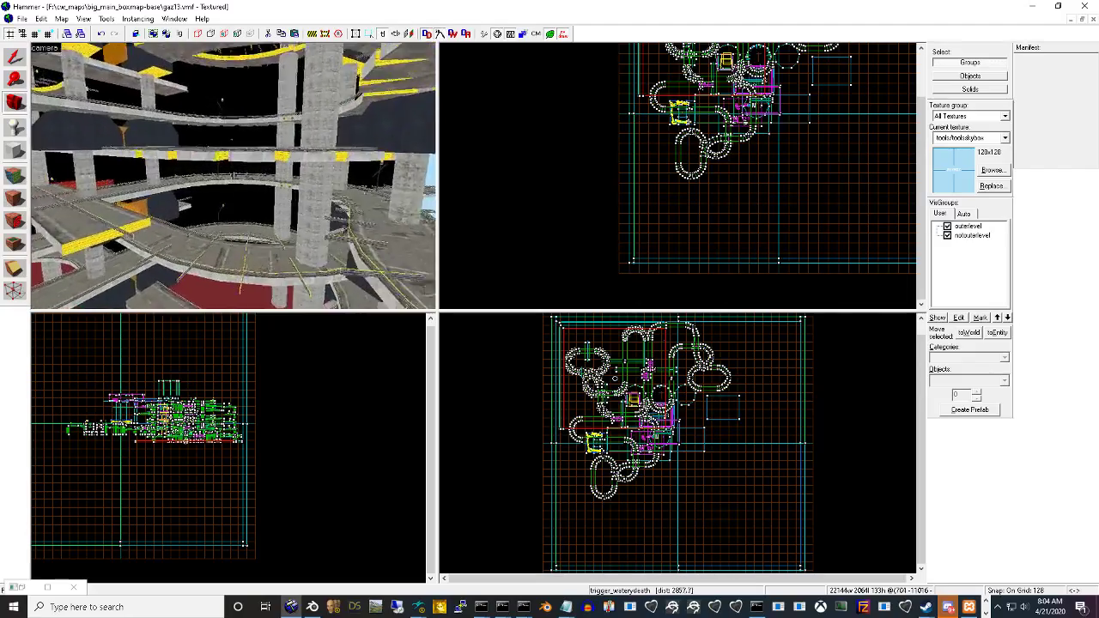
key("z")
left_click(922, 50)
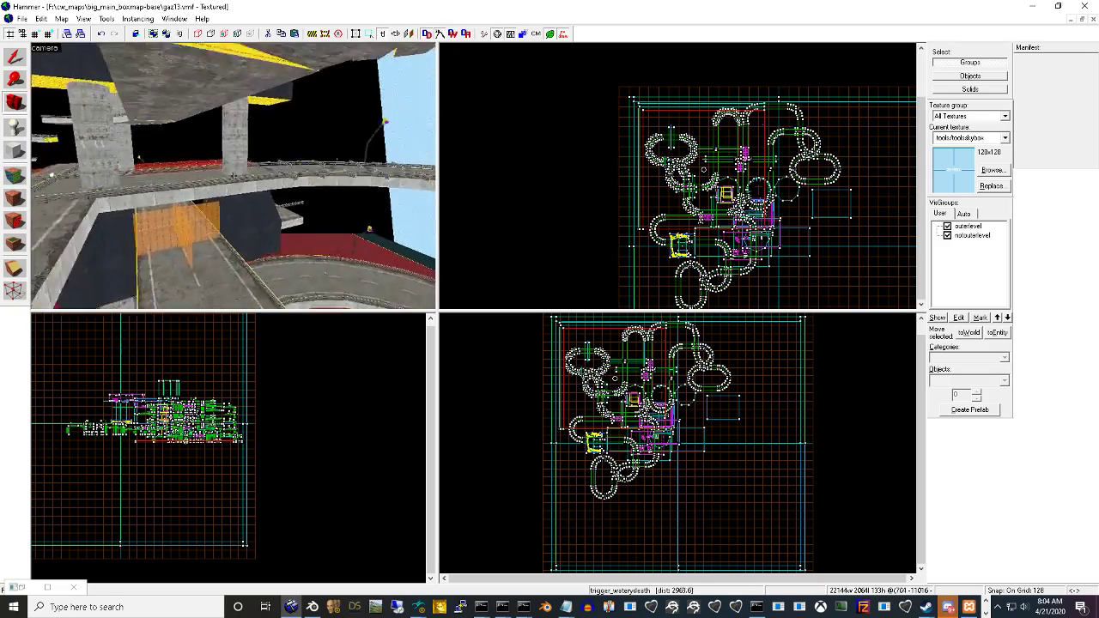
key("w")
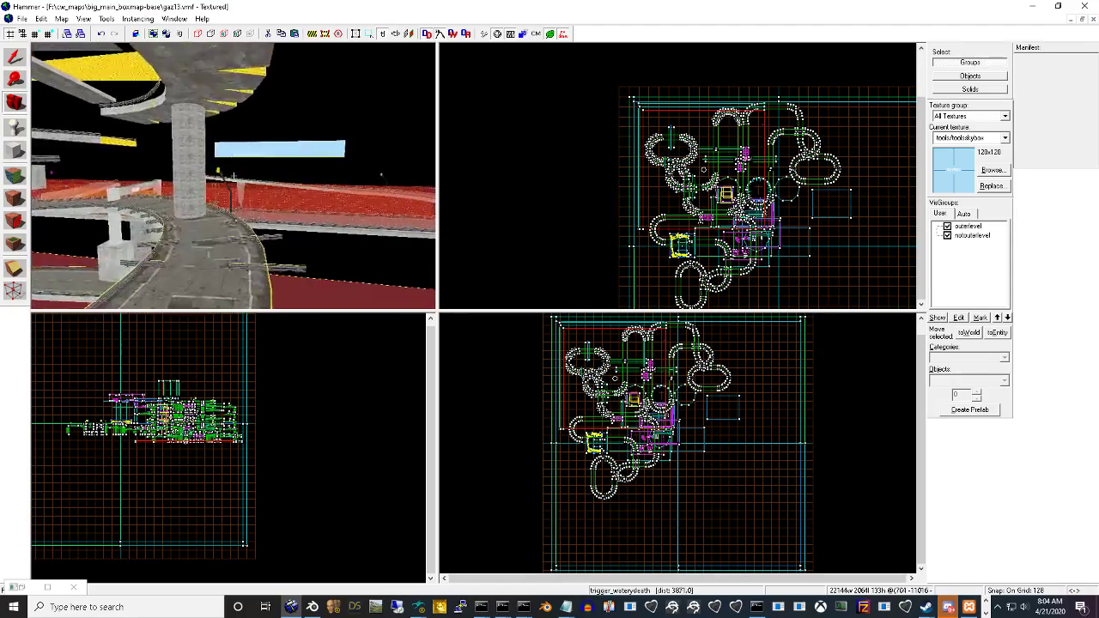
key("w")
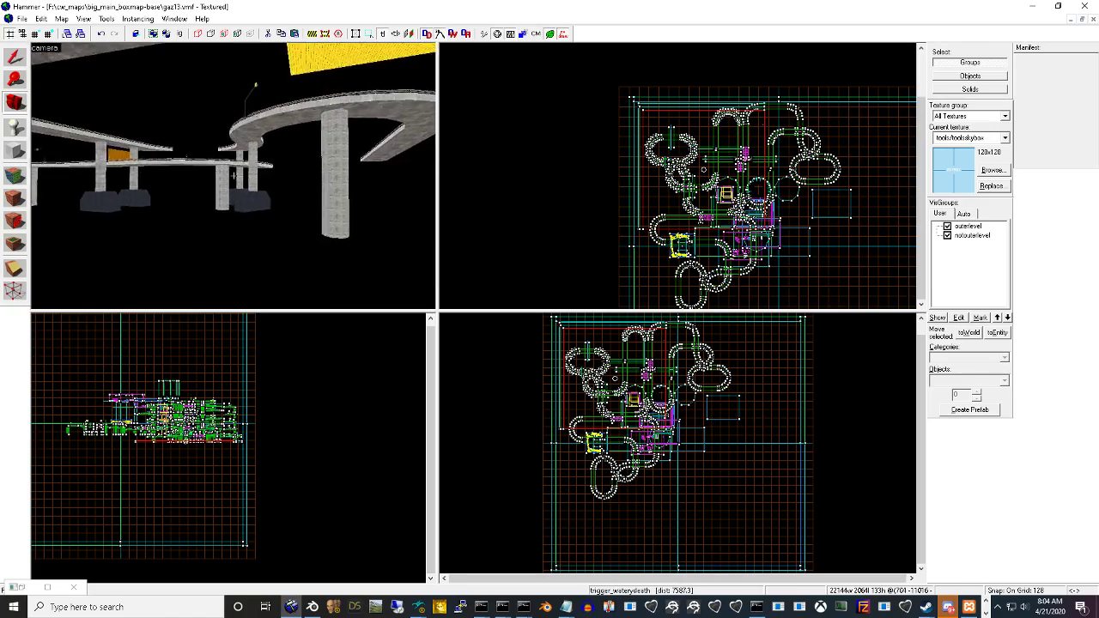
scroll(758, 207, "up", 6)
scroll(697, 190, "up", 4)
scroll(697, 190, "down", 3)
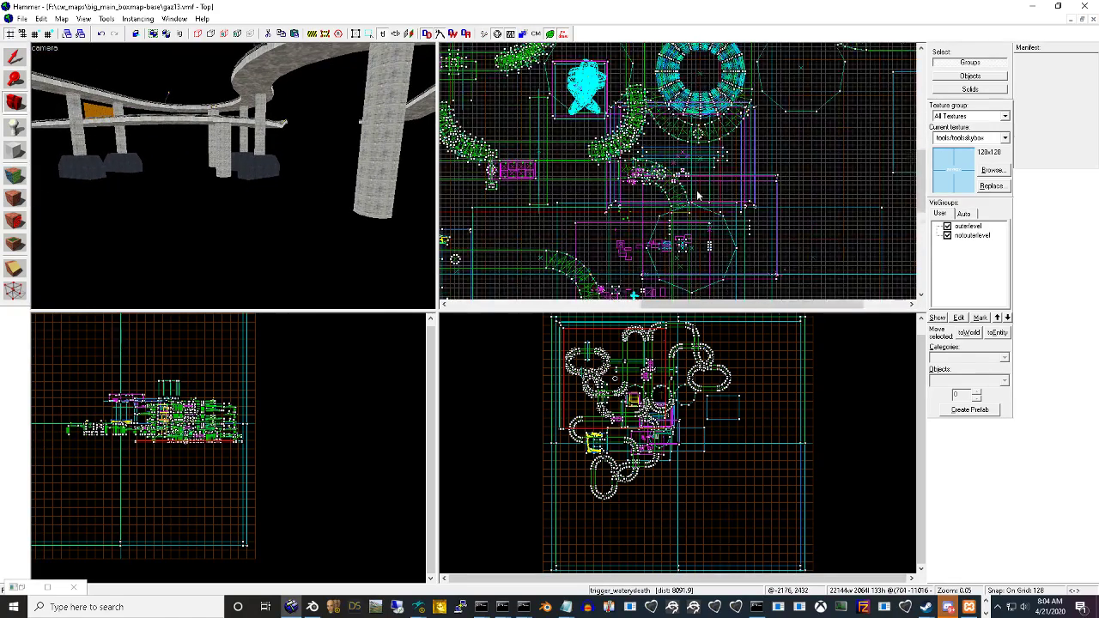
scroll(696, 190, "down", 5)
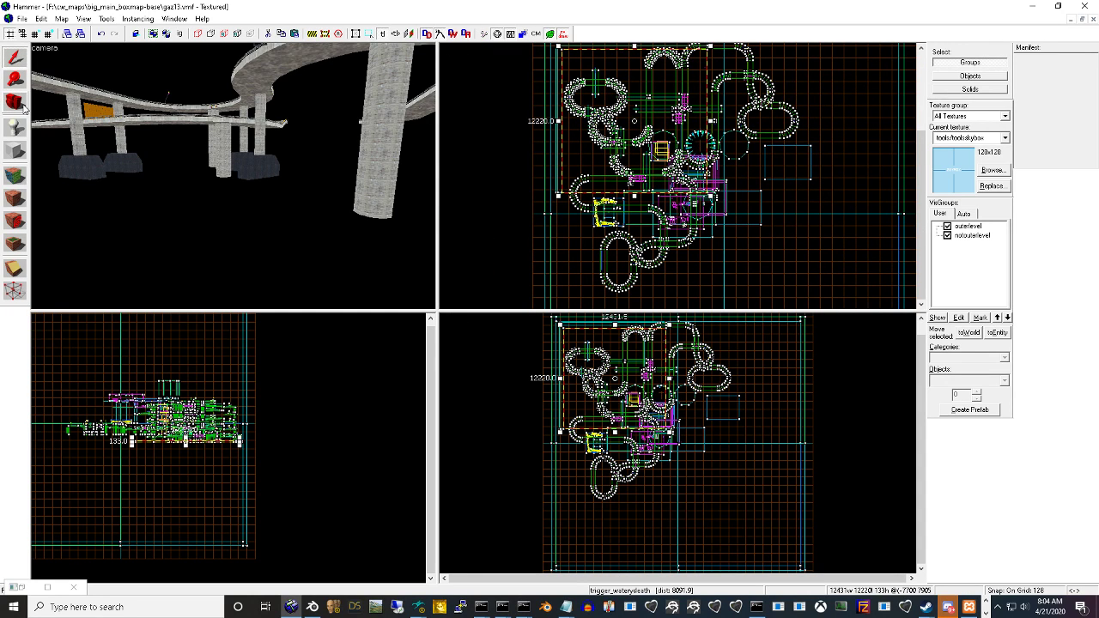
left_click(670, 205)
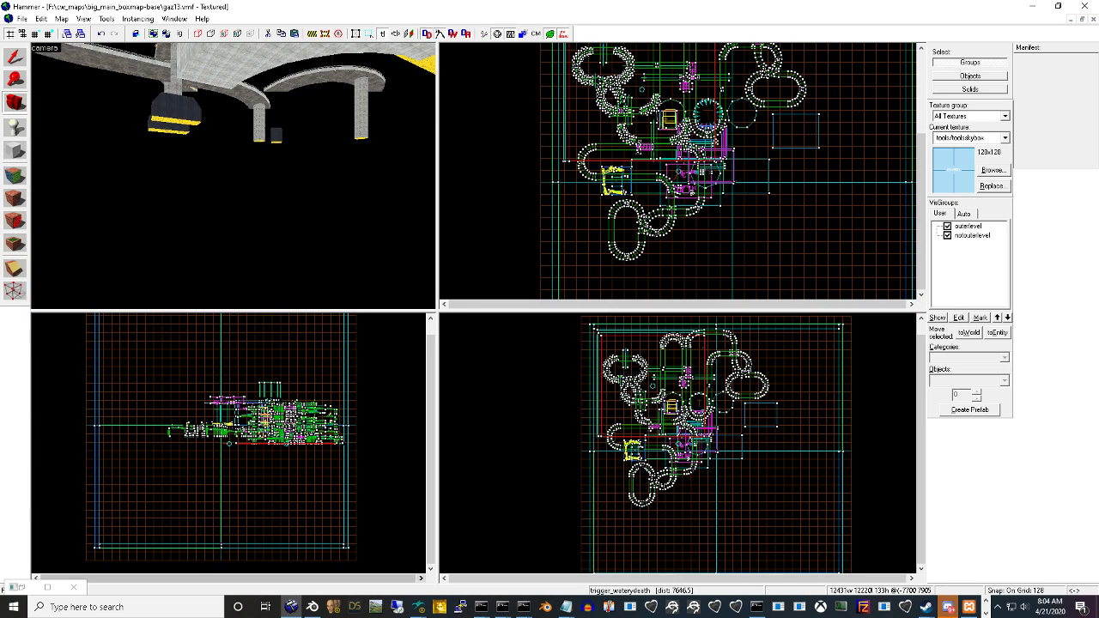
Delete the stacked concrete func_detail pieces of the curved wall beside the multi-level track
key("z")
key("w")
left_click_drag(233, 175, 233, 175)
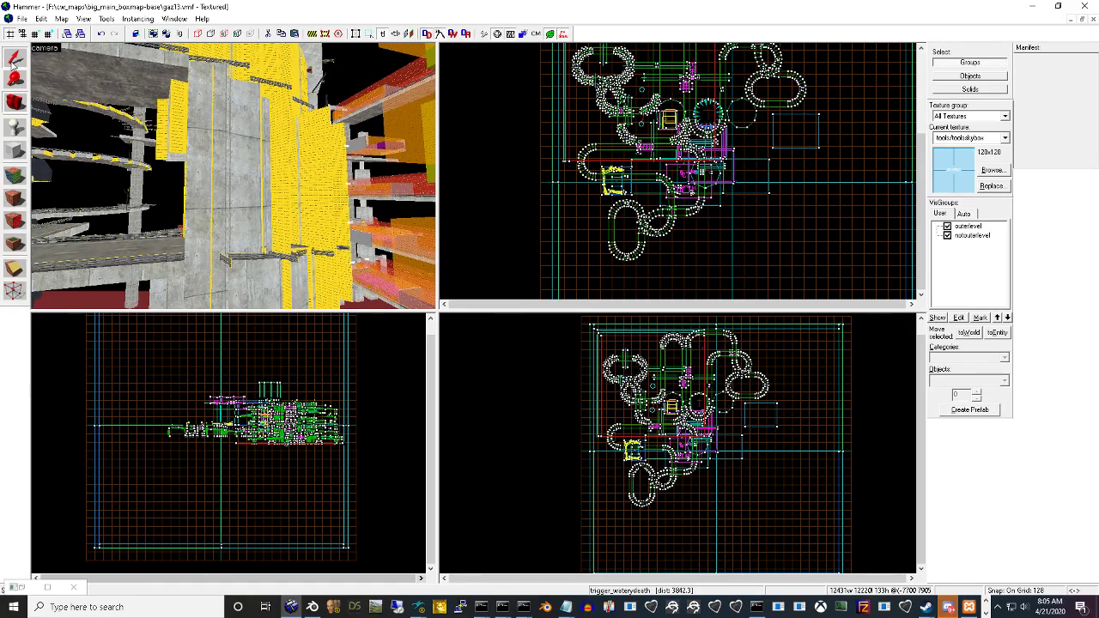
left_click(235, 193)
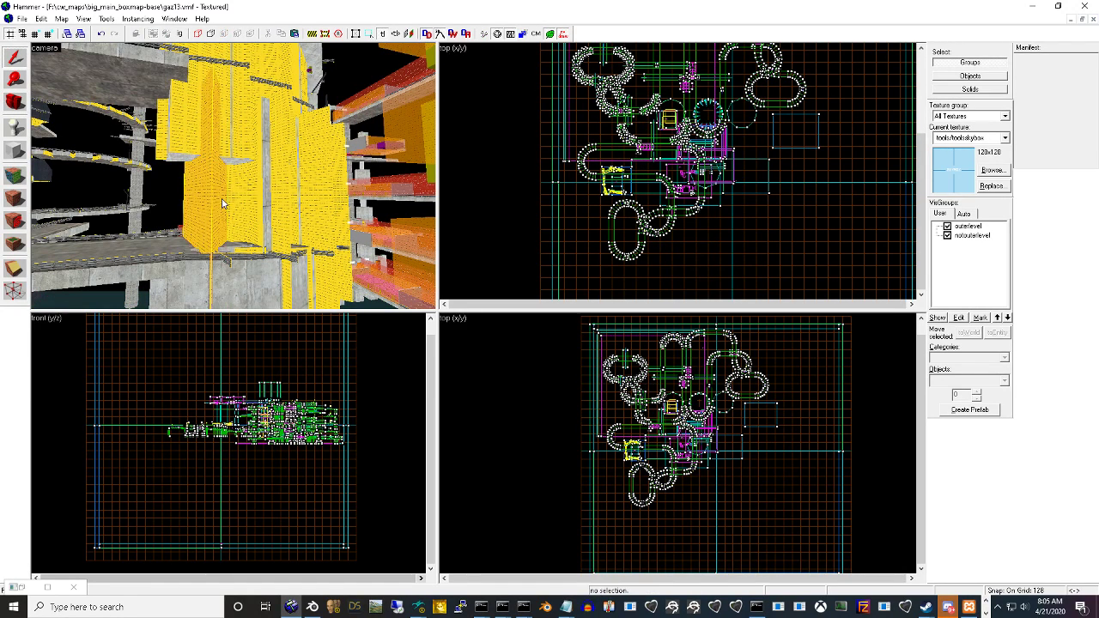
key("Delete")
left_click(281, 207)
key("Delete")
left_click(247, 206)
key("Delete")
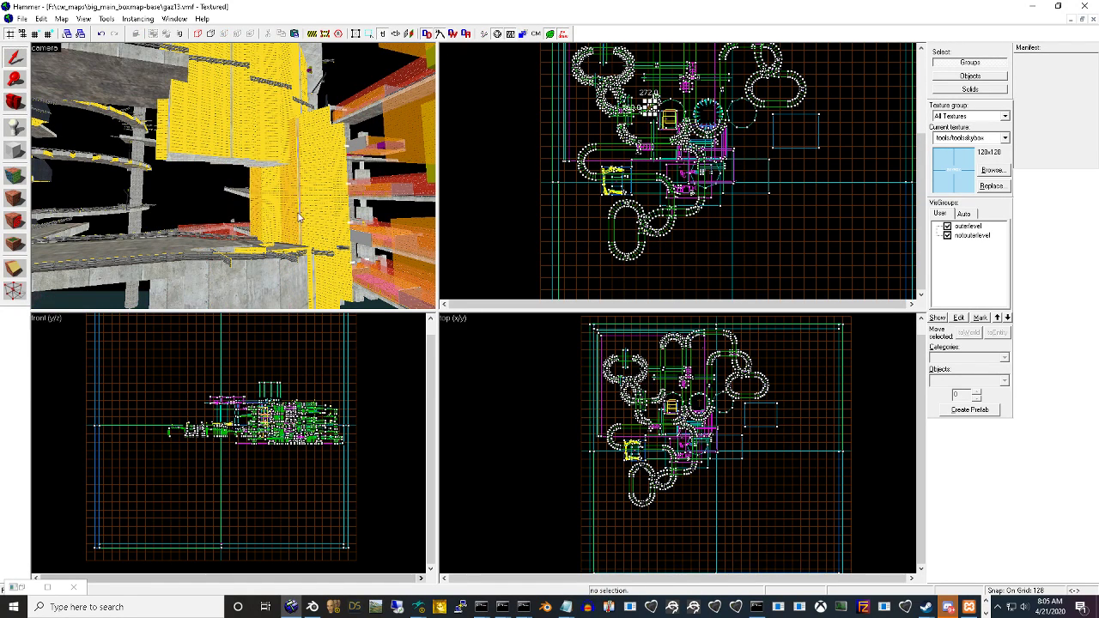
left_click(273, 217)
key("Delete")
left_click(273, 219)
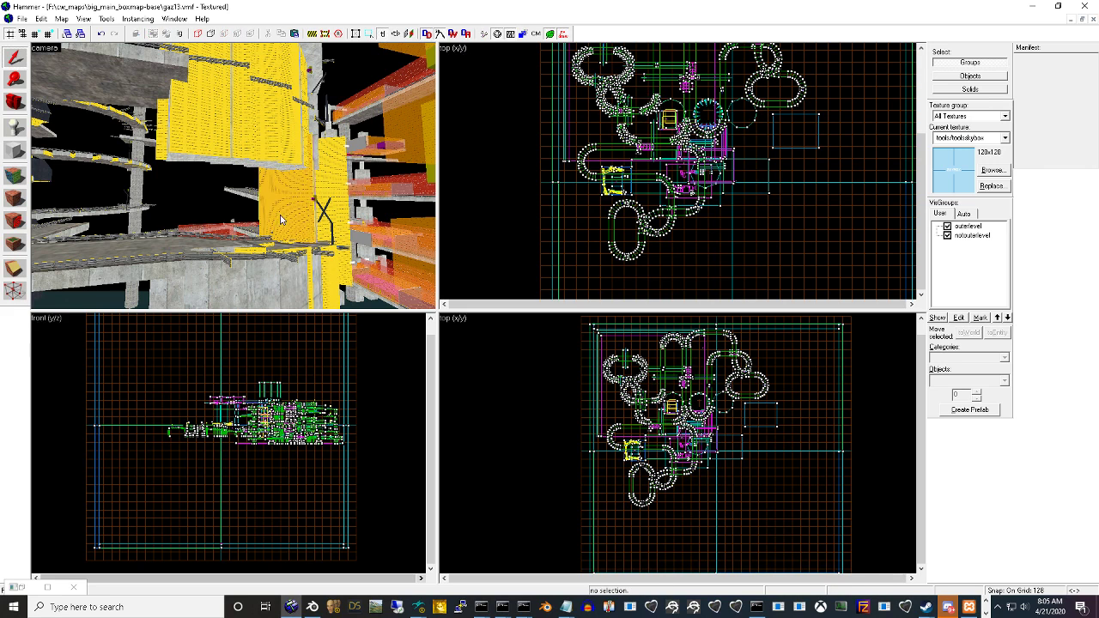
left_click(300, 223)
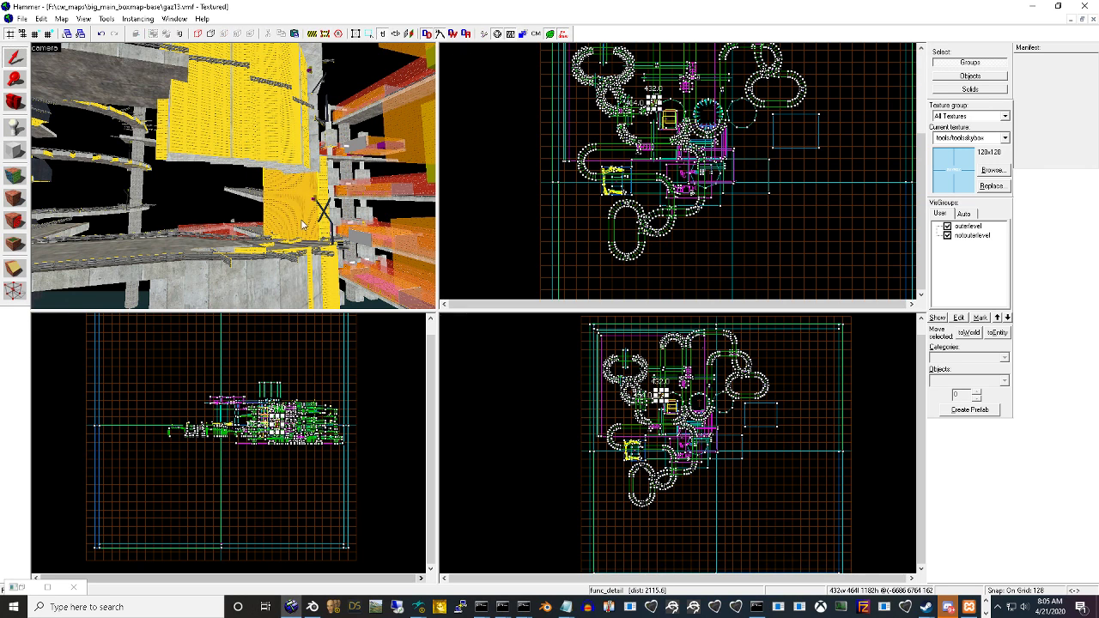
left_click(303, 222)
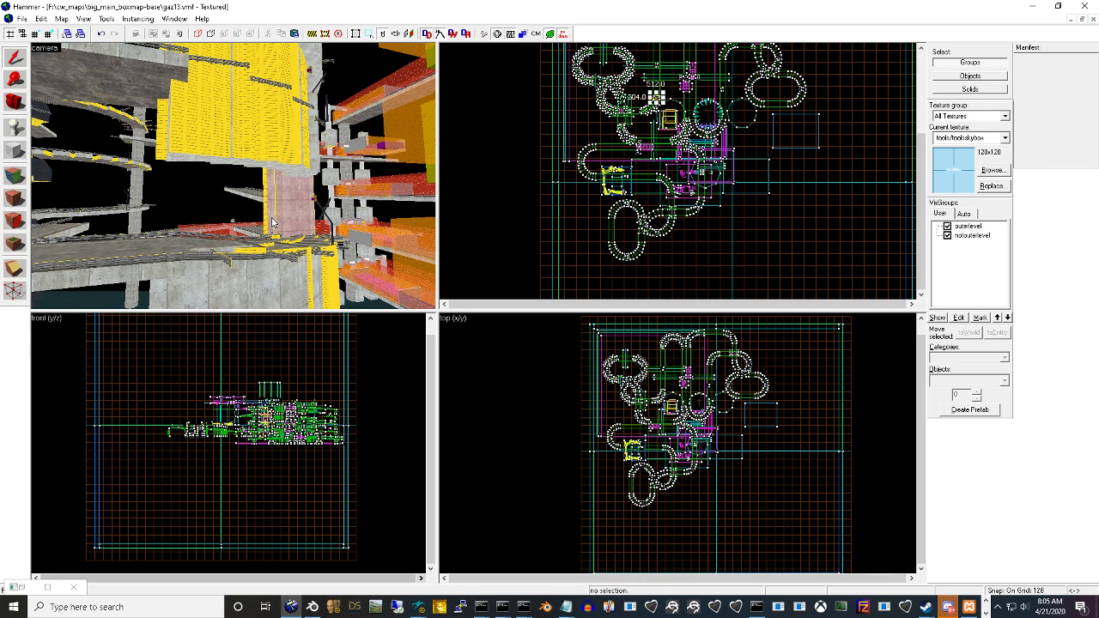
left_click(115, 192)
Examine the thinned-out wall, the nearby roads and the gap at the skybox shell's corner in the 3D view
left_click(10, 102)
left_click_drag(172, 154, 234, 175)
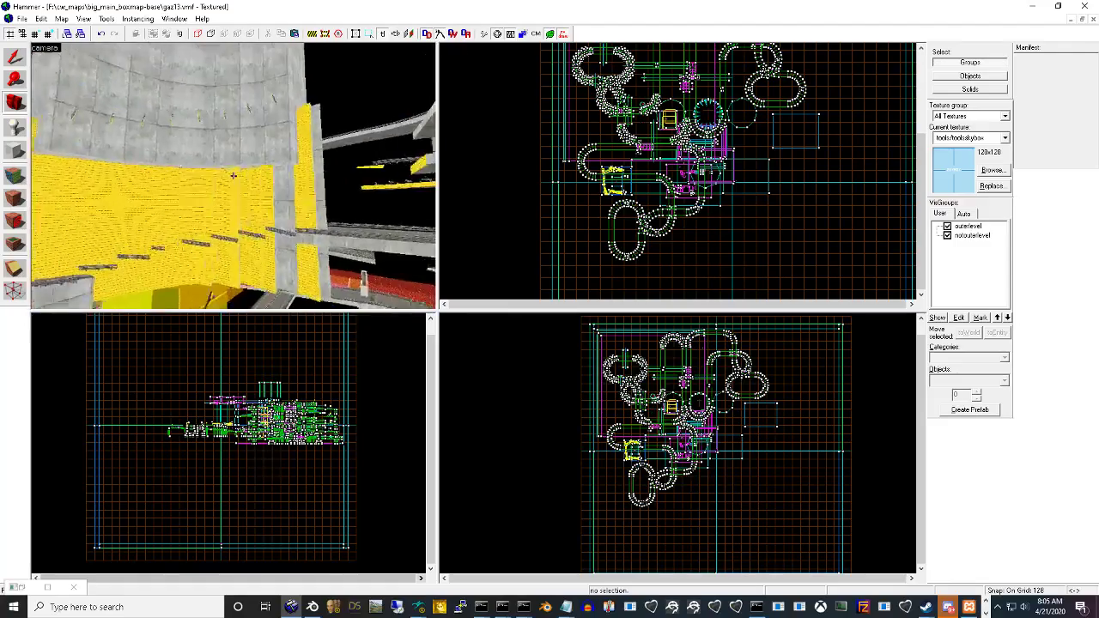
key("w")
key("w")
key("w")
key("w")
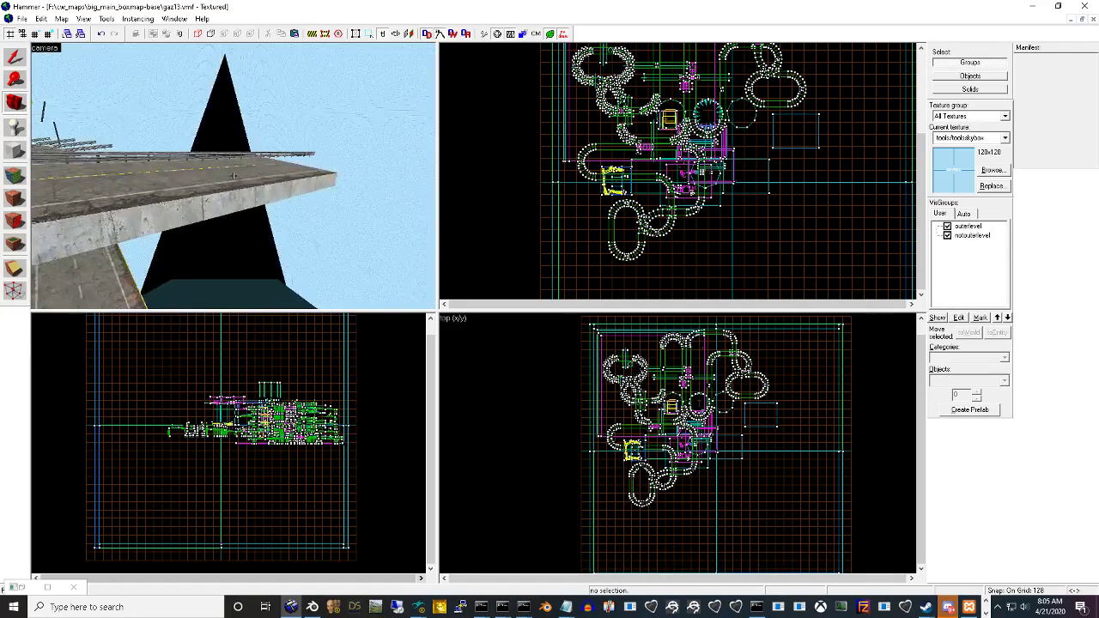
key("w")
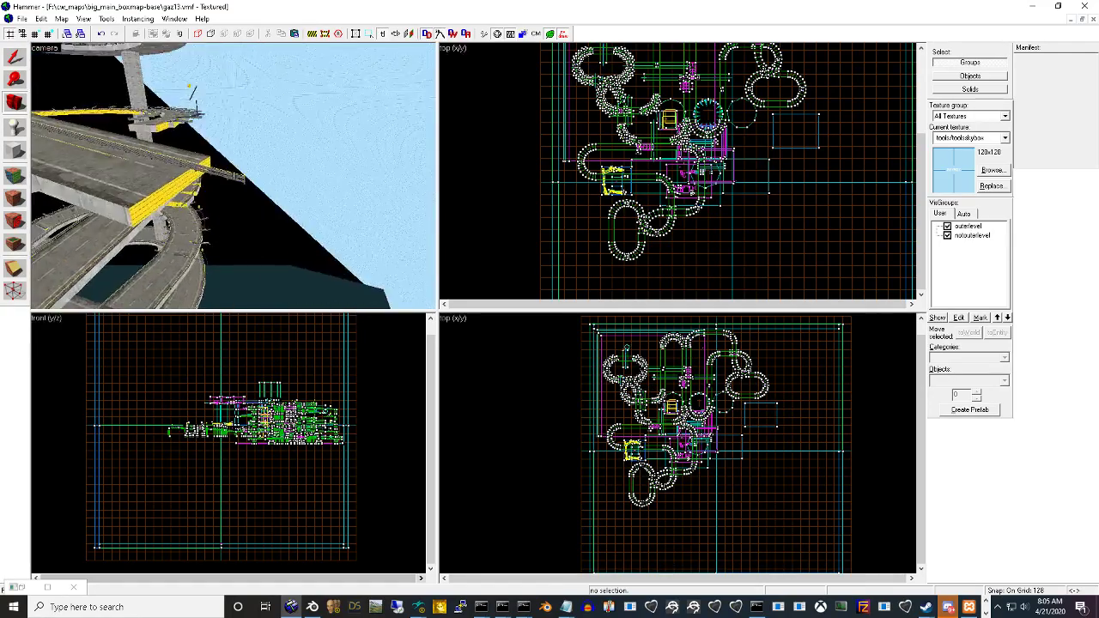
key("w")
key("z")
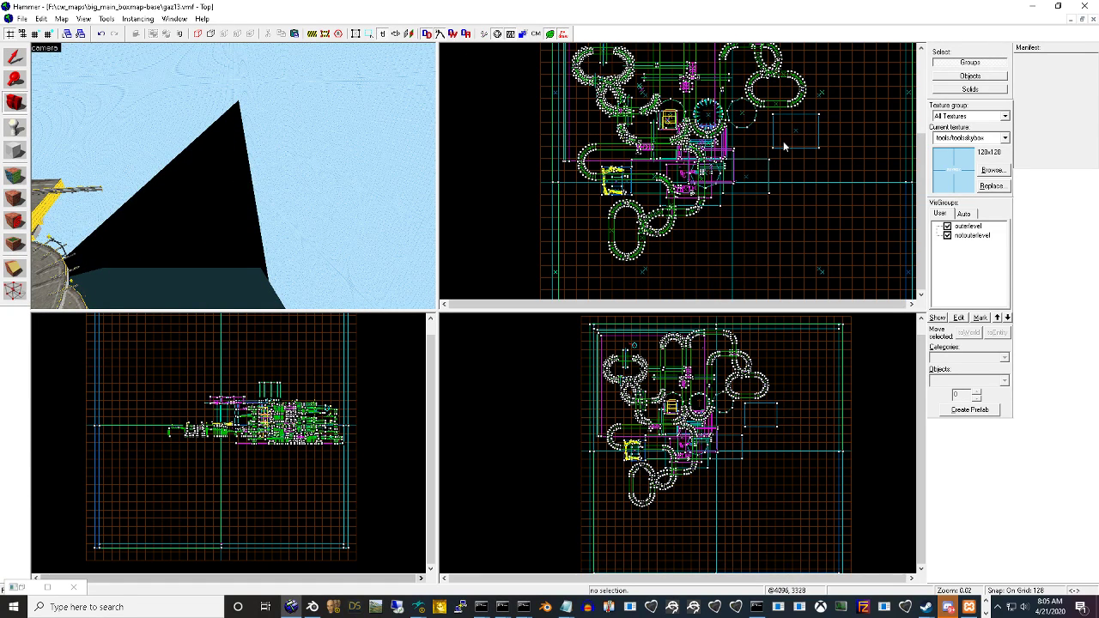
Inspect the track layout, the vehicle props and the upper platform level closely in the top and front views
scroll(773, 143, "up", 2)
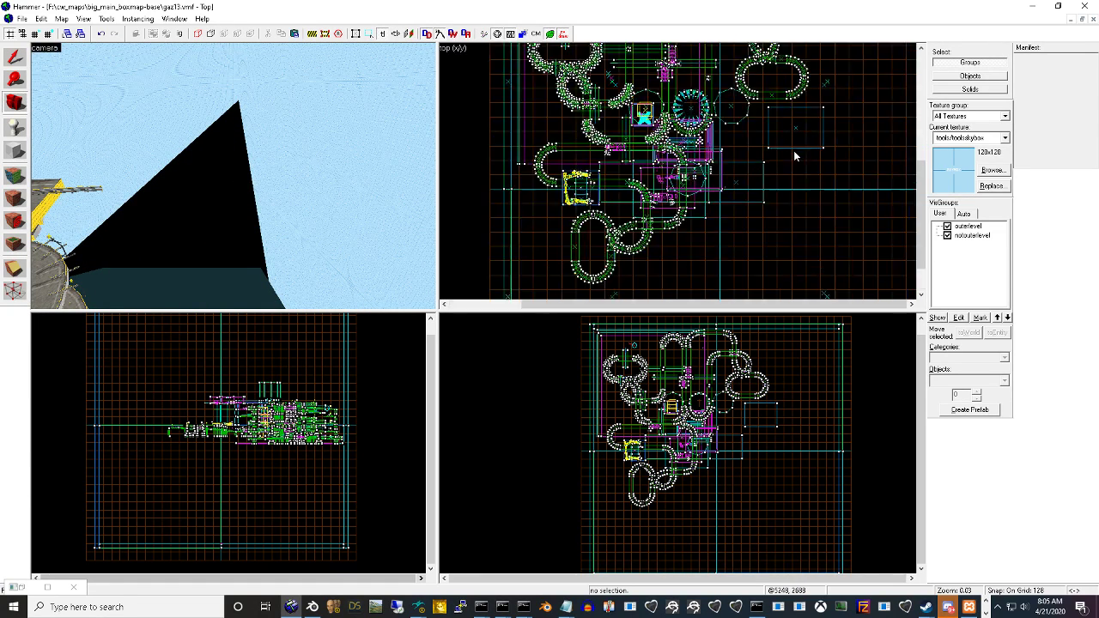
left_click(922, 48)
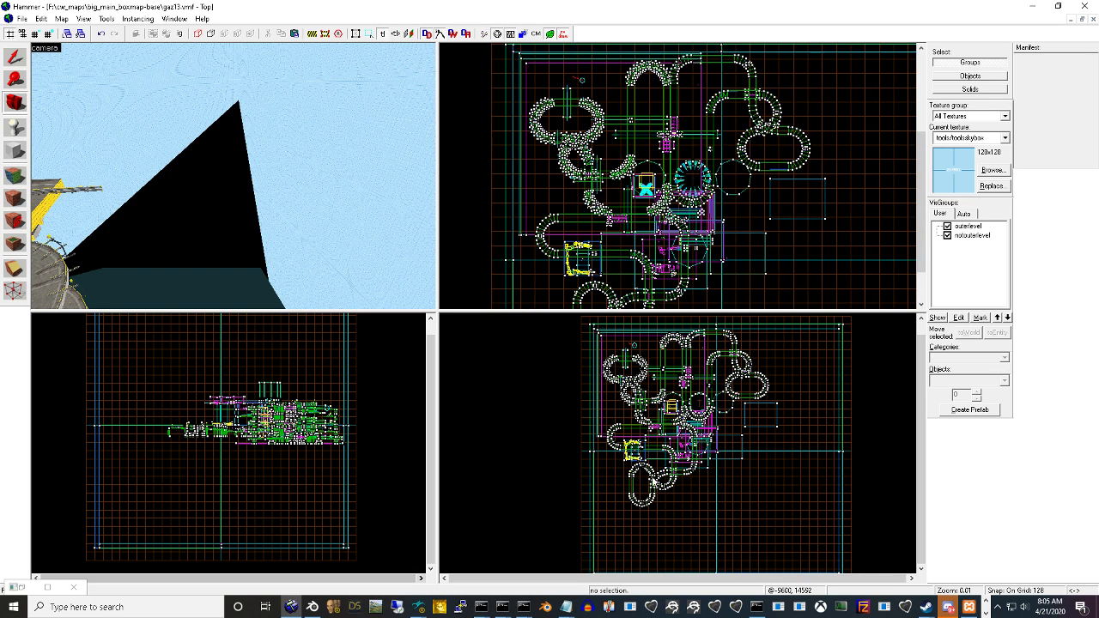
scroll(700, 406, "up", 5)
scroll(699, 407, "up", 5)
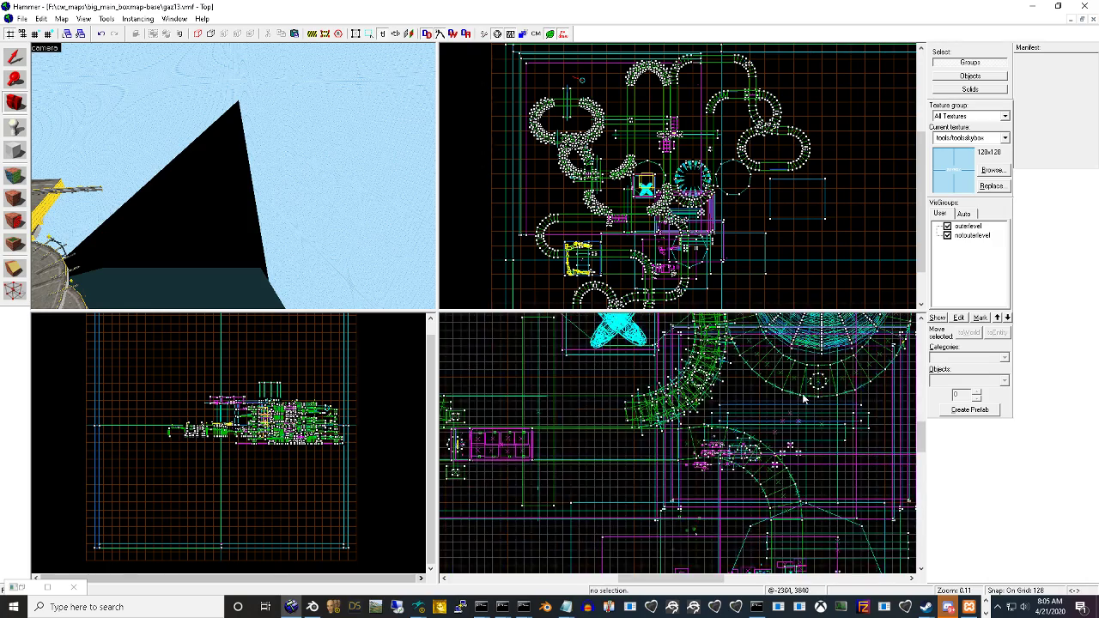
scroll(700, 471, "up", 5)
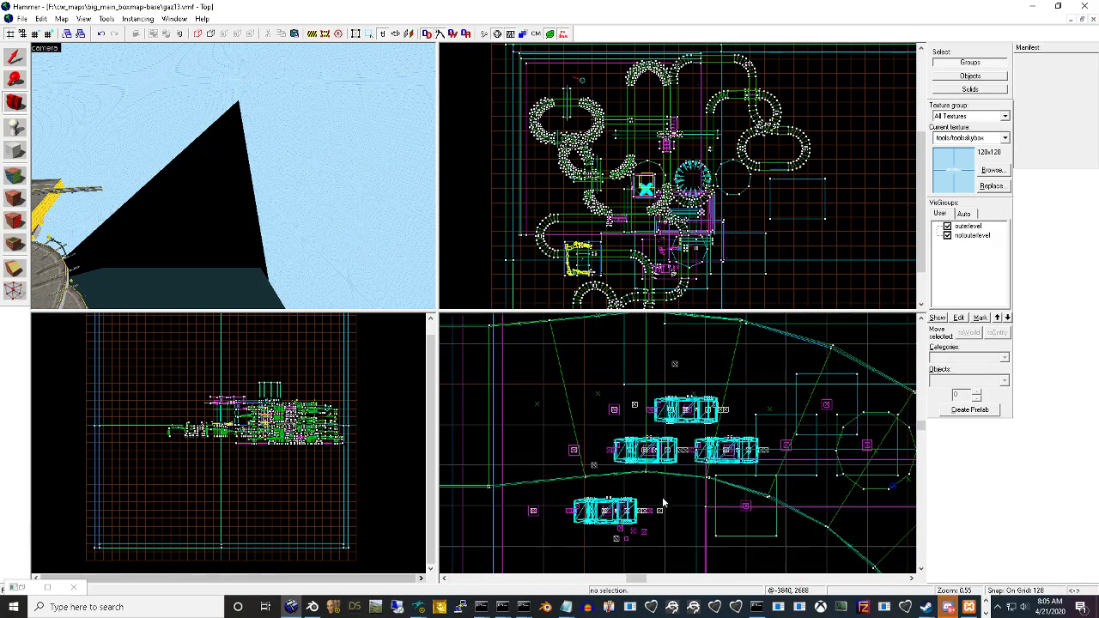
scroll(195, 438, "up", 5)
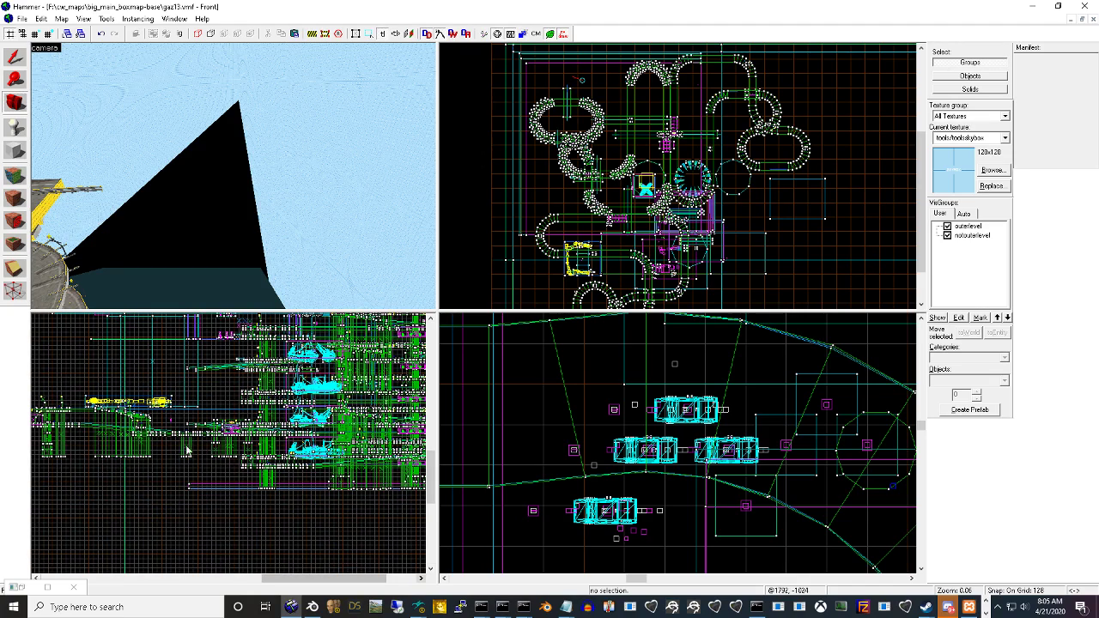
scroll(109, 428, "up", 3)
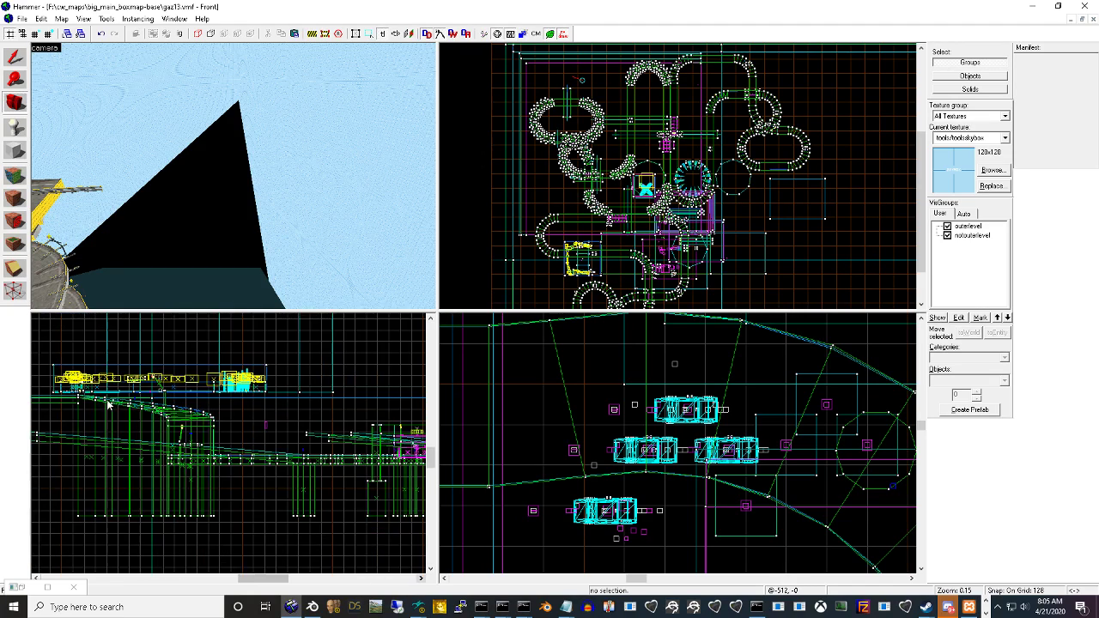
scroll(136, 365, "up", 5)
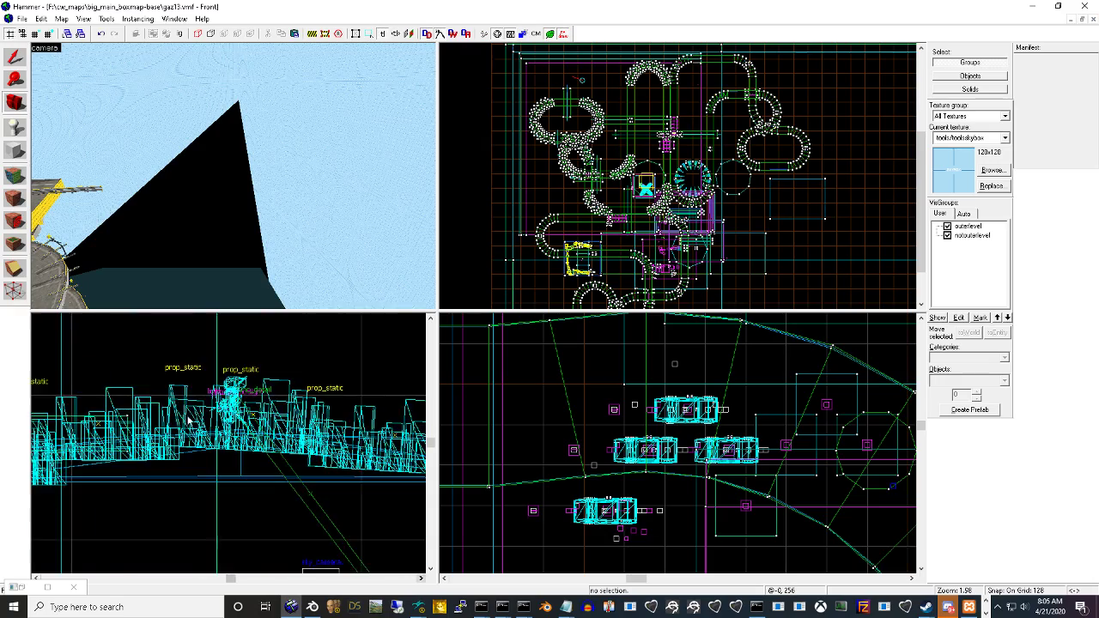
scroll(197, 422, "down", 14)
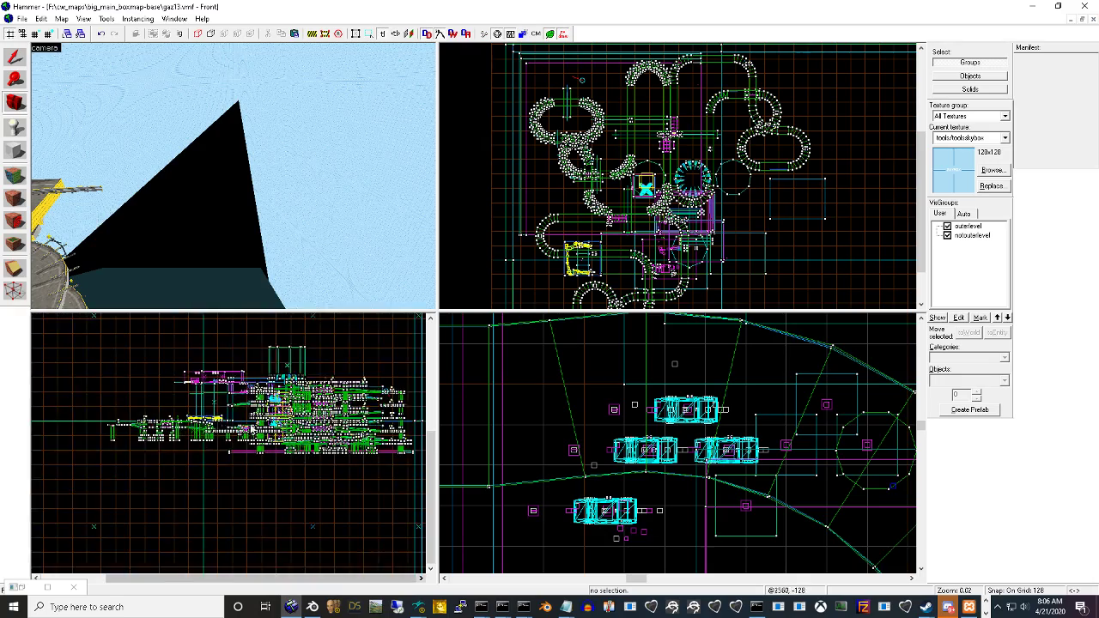
scroll(265, 416, "up", 10)
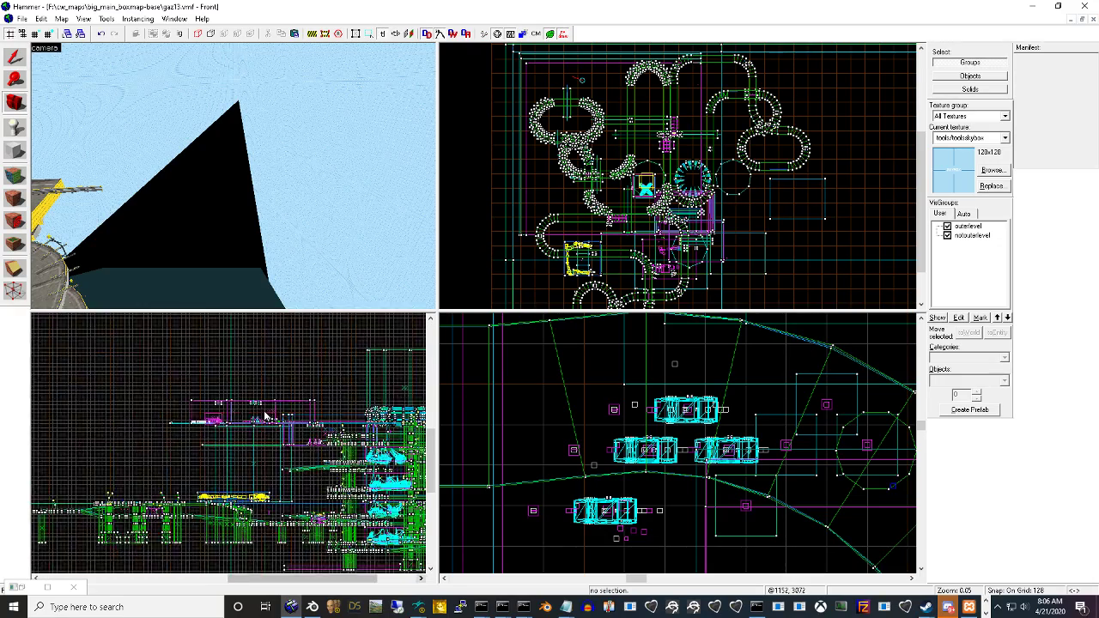
scroll(264, 410, "up", 4)
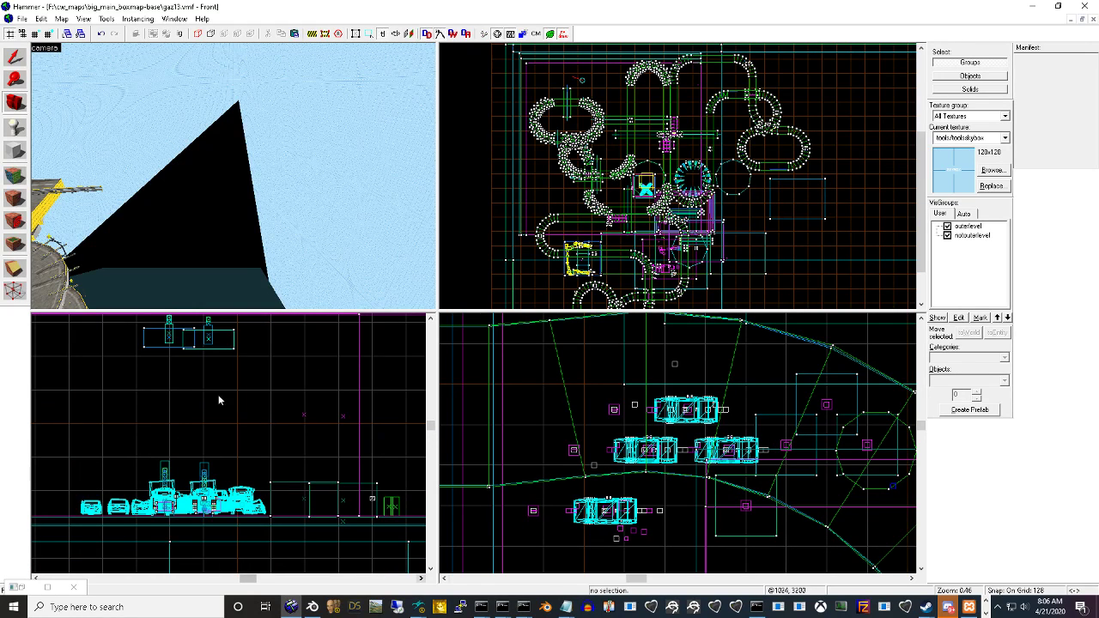
scroll(208, 500, "up", 1)
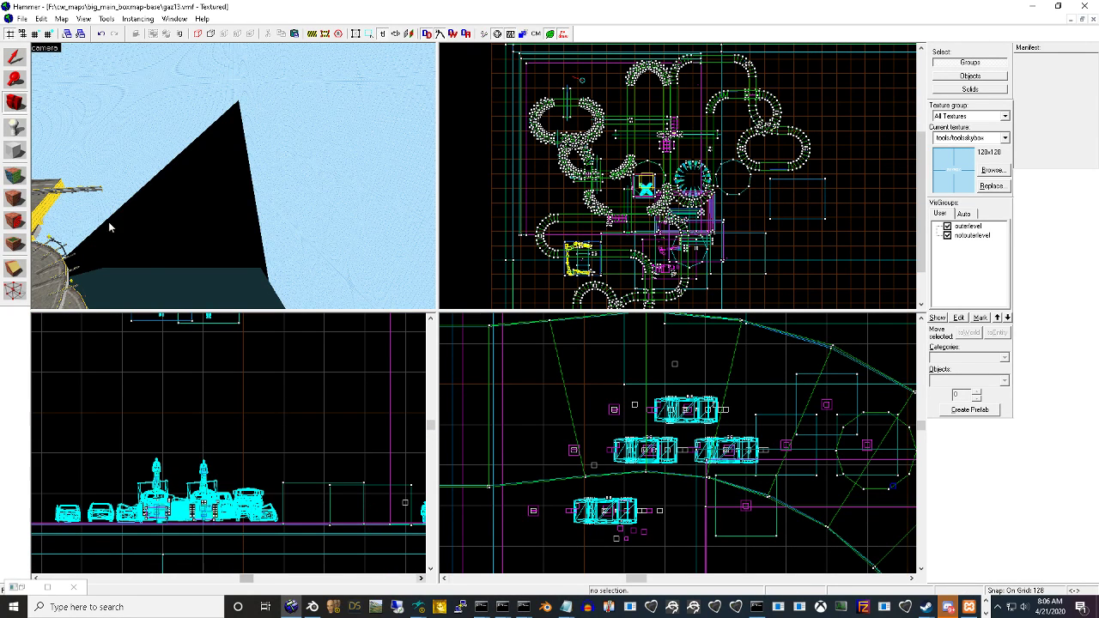
scroll(238, 418, "down", 10)
Inspect the teleport volumes volgaprefab4_tele1 and volgaprefab2_tele1 in the walled area beside the tall striped cylinder
left_click(81, 98)
key("z")
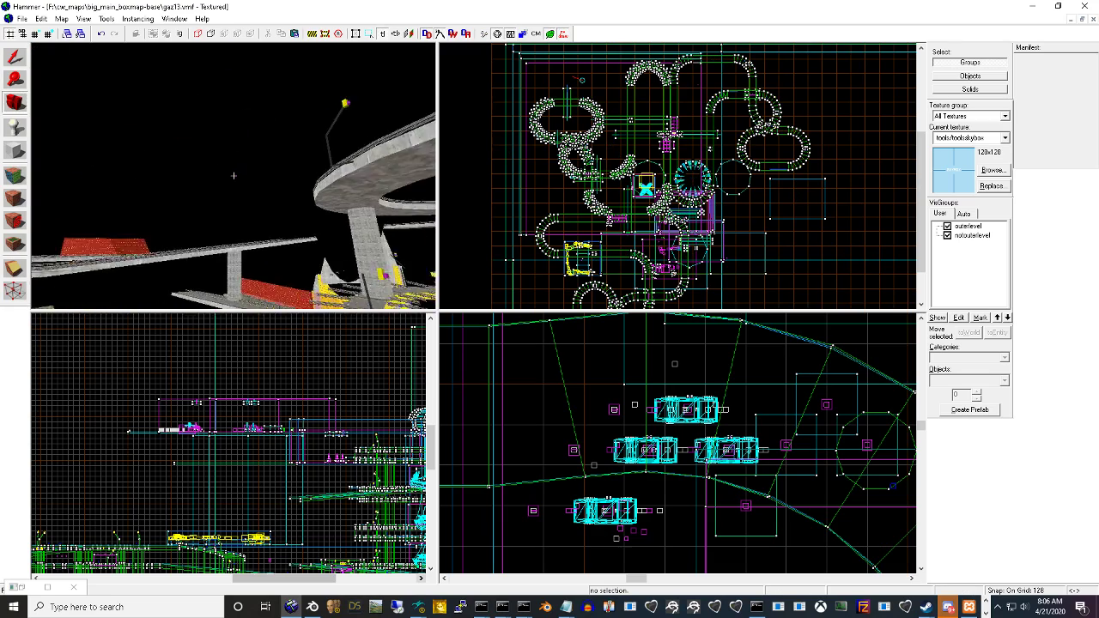
key("w")
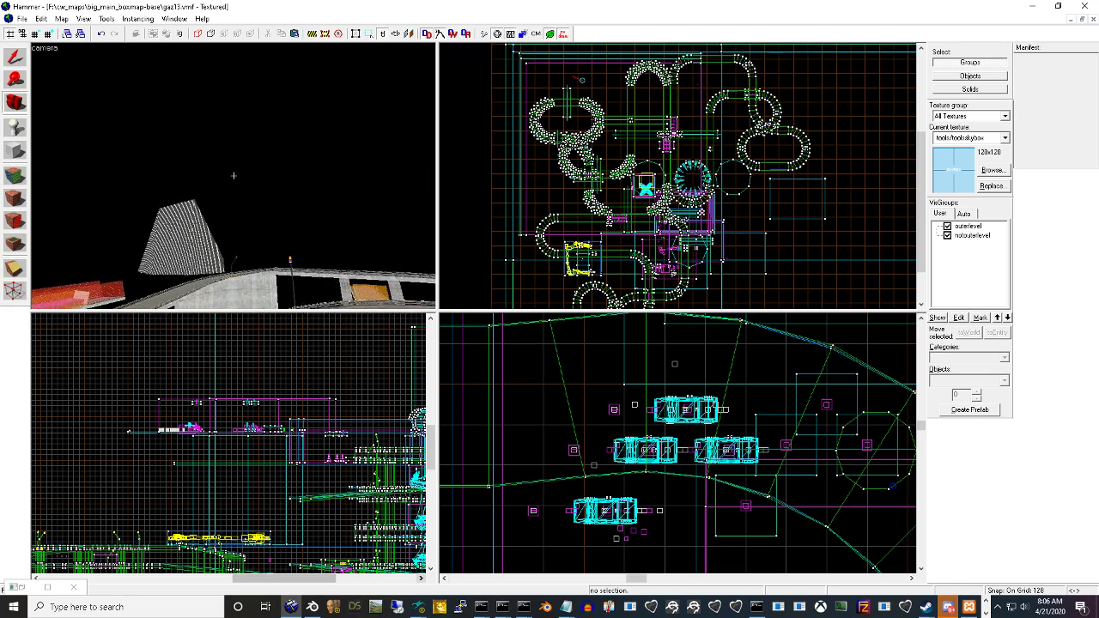
key("w")
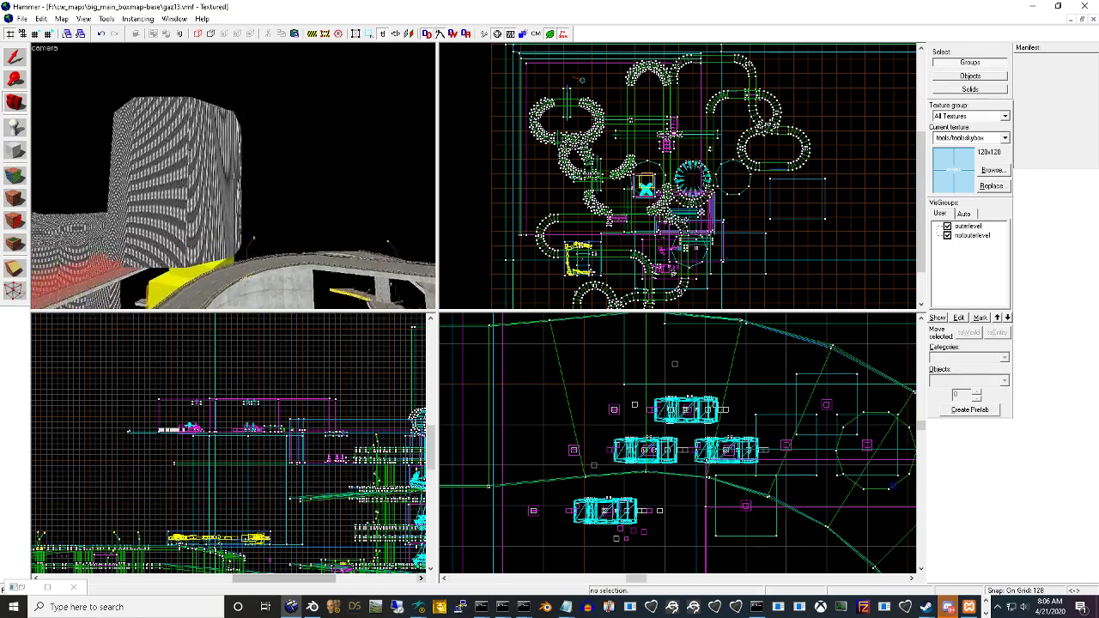
key("w")
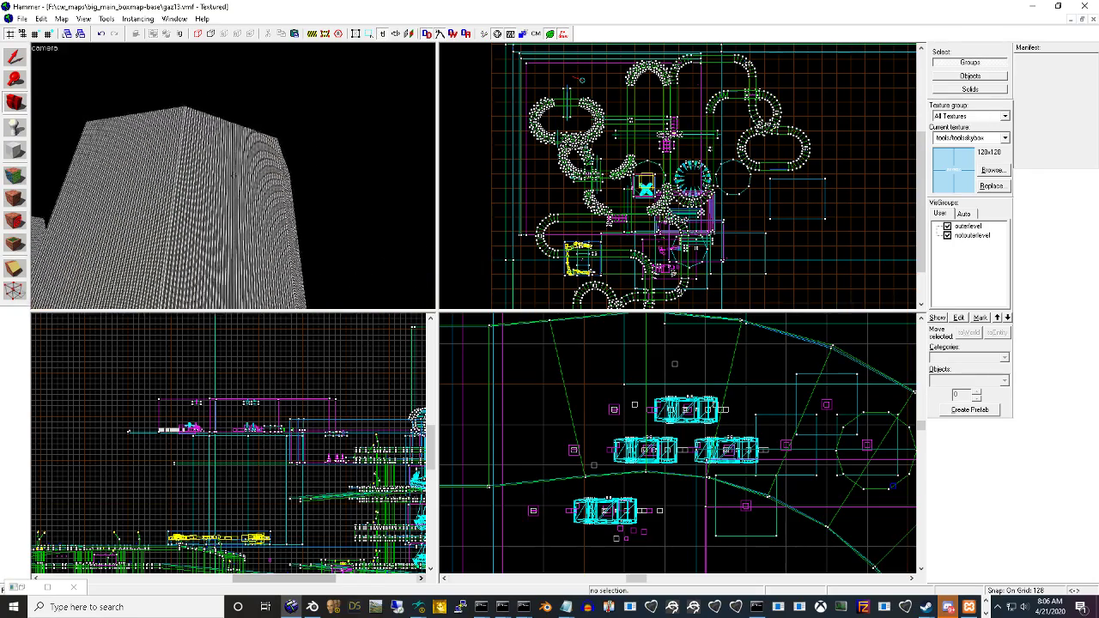
key("w")
key("w")
key("w")
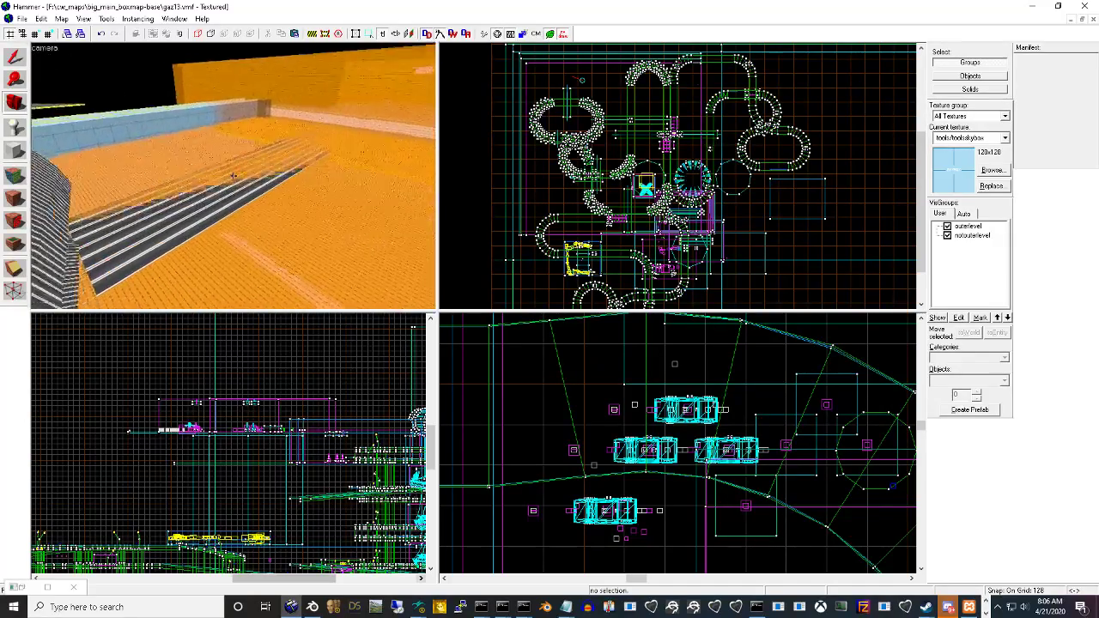
key("d")
left_click(188, 224)
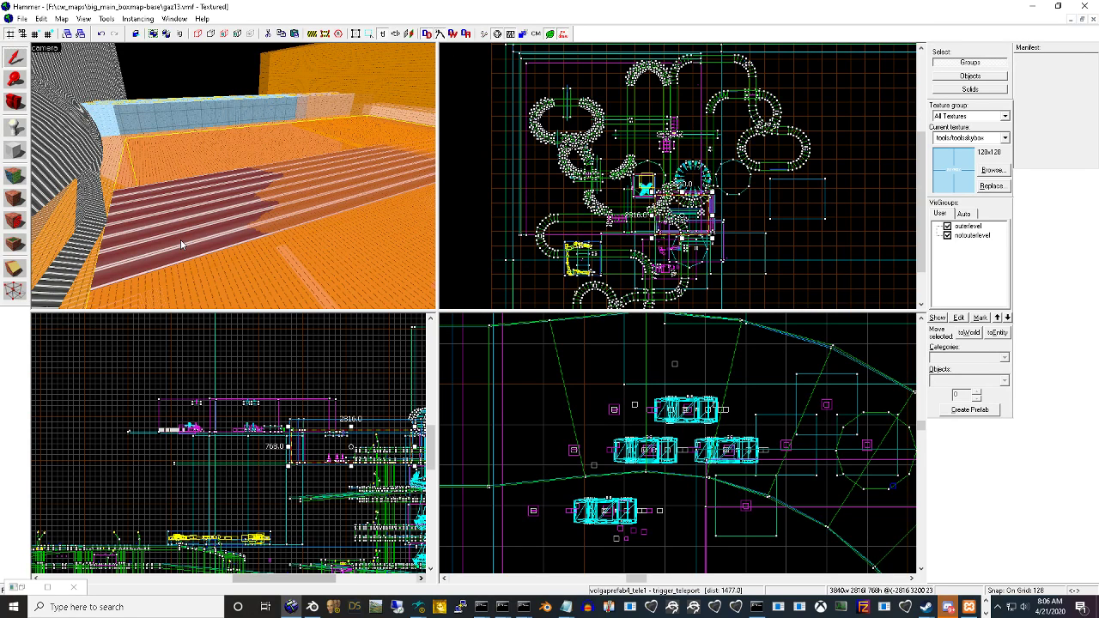
left_click(183, 272)
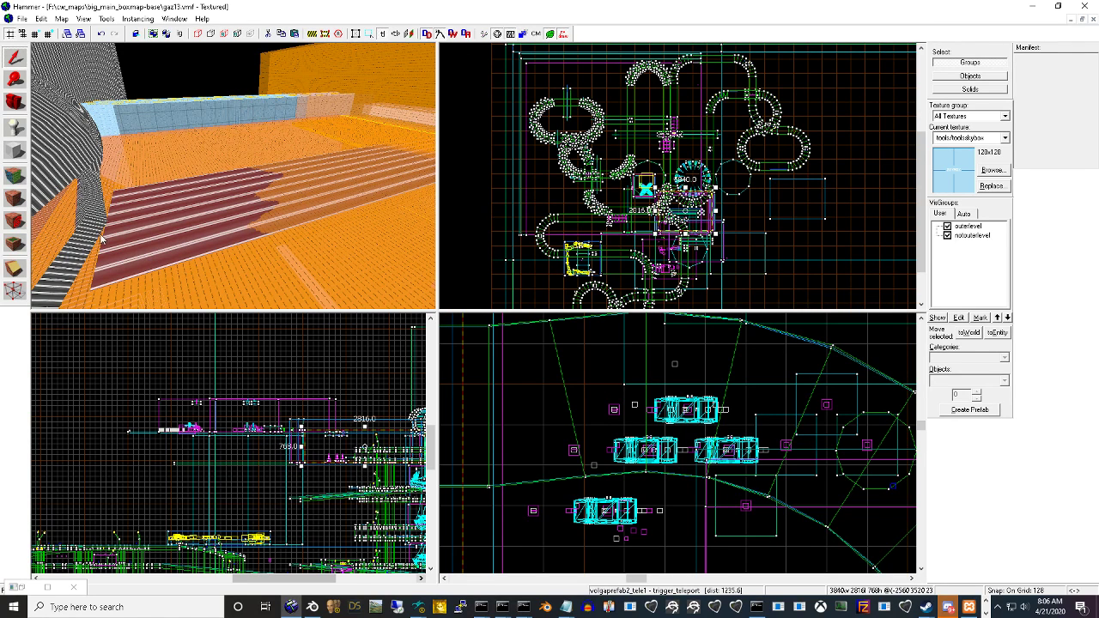
Paste one copy of the 512 by 2560 by 64 unit metal-textured brush, offset 1024 units in Z from the original
key("w")
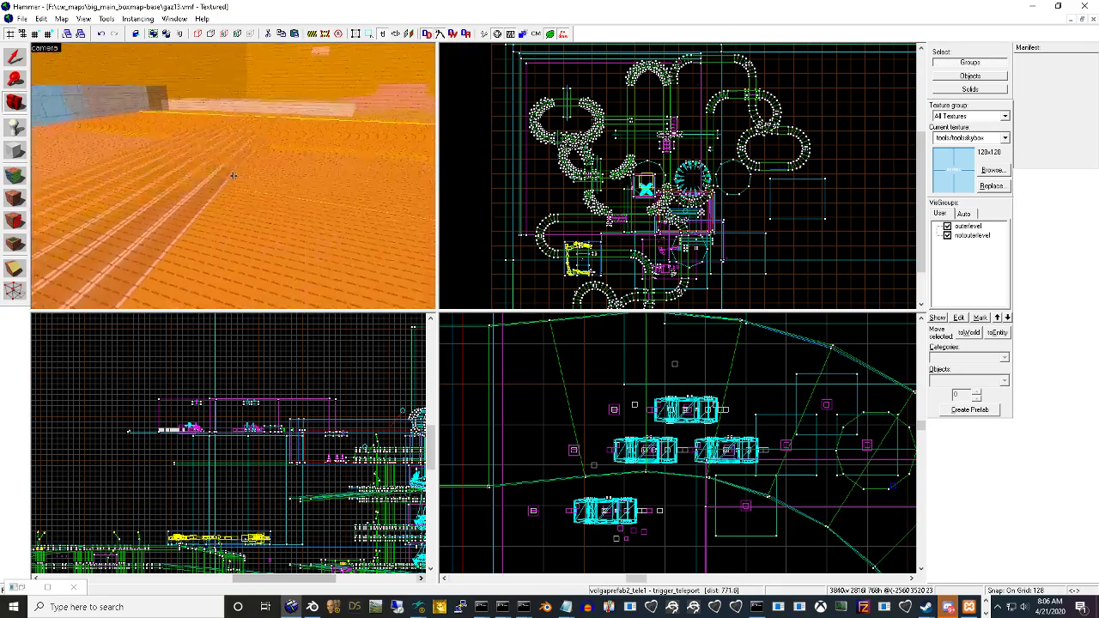
left_click_drag(233, 175, 75, 127)
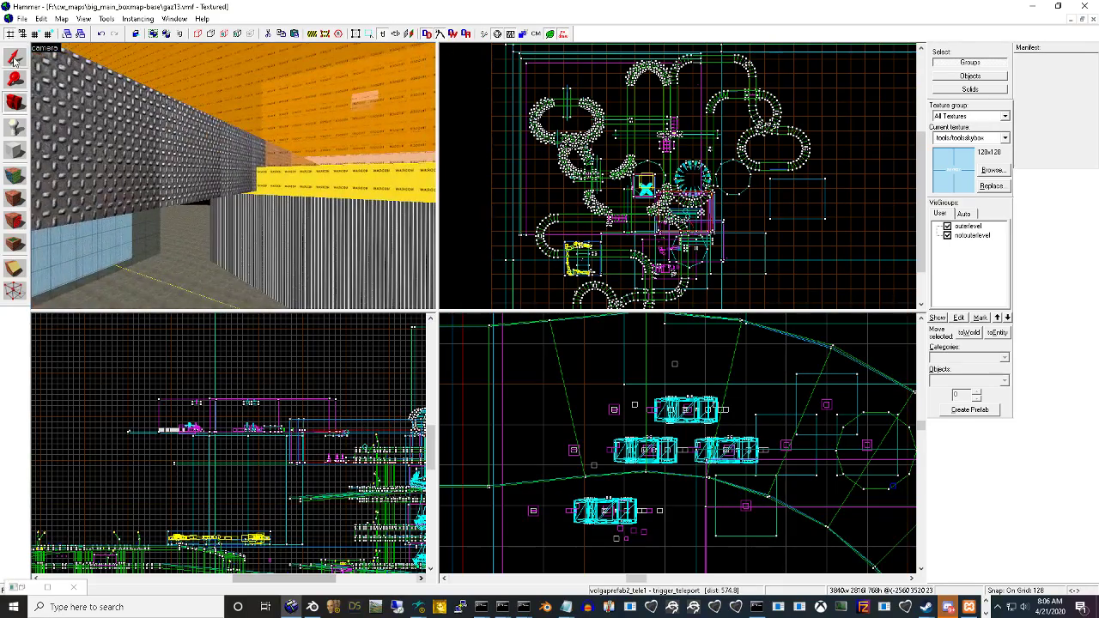
left_click(107, 157)
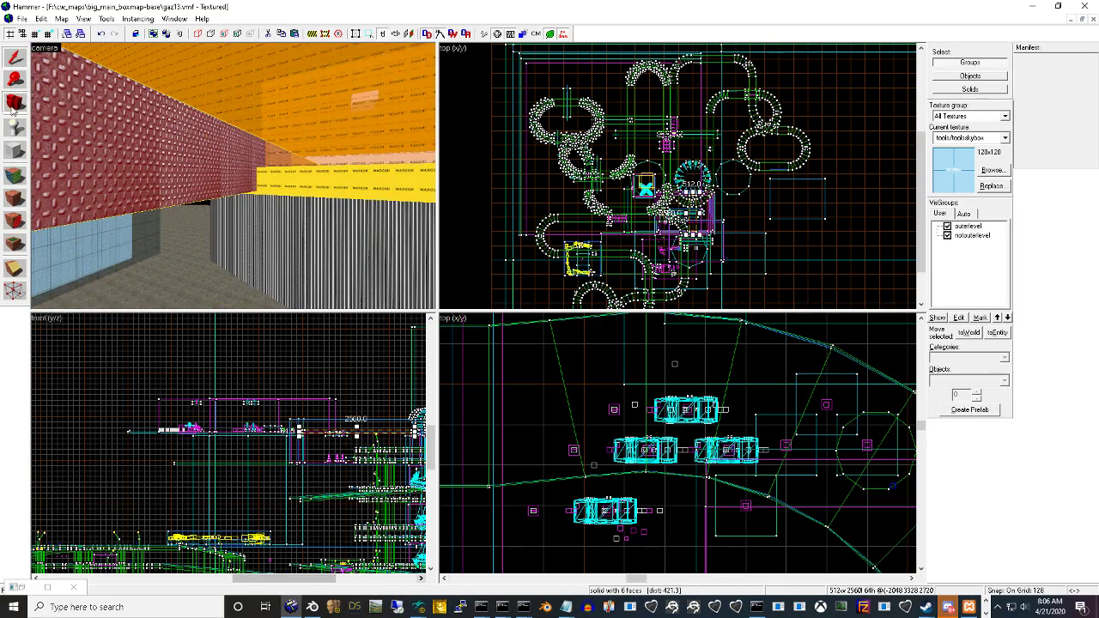
key("z")
key("s")
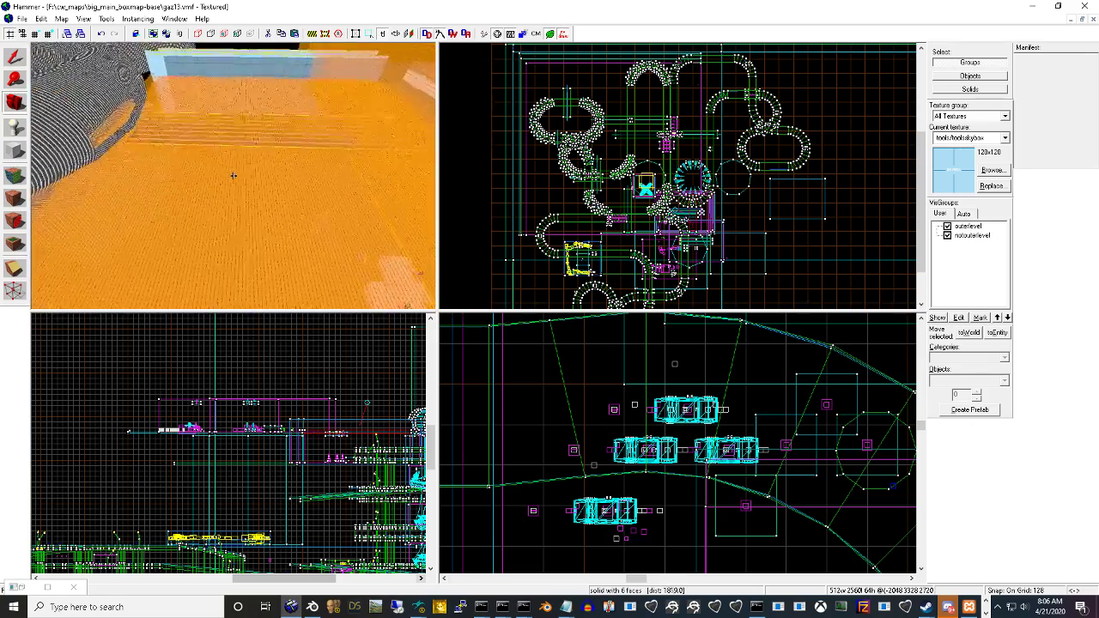
key("s")
key("w")
key("w")
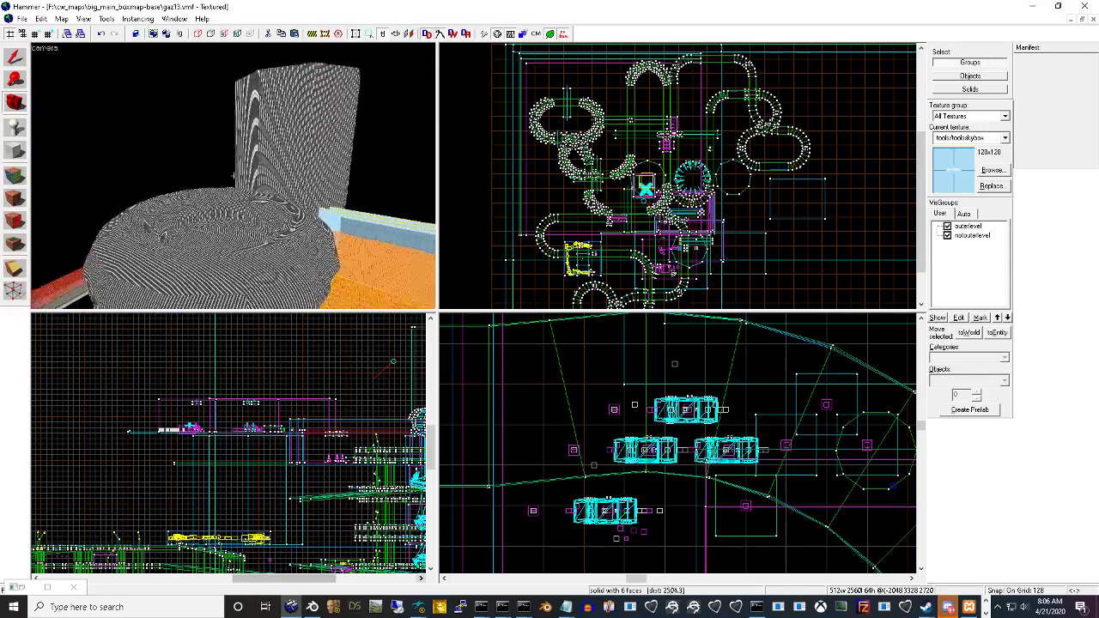
key("w")
key("w")
key("z")
key("ctrl+shift+v")
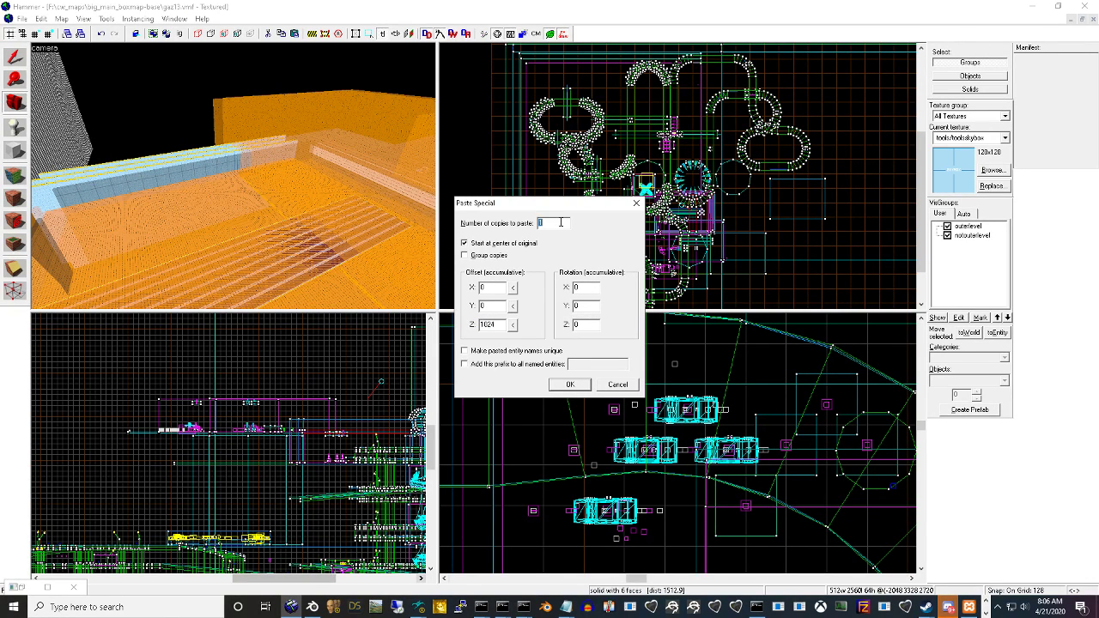
key("Return")
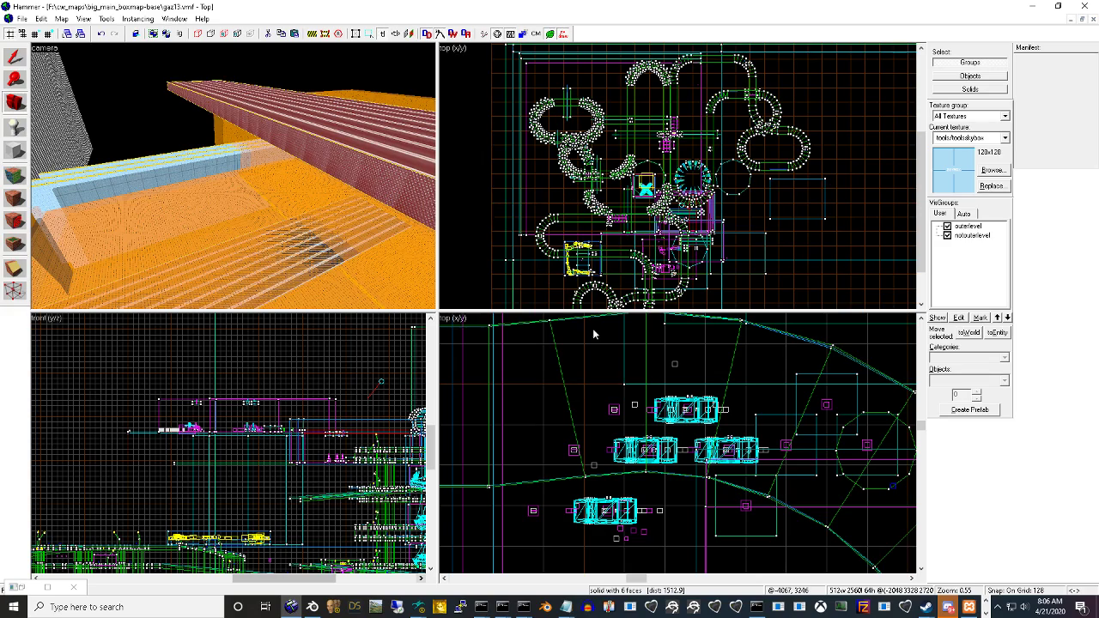
Stretch the lower 2560 by 512 unit road-textured brush both ways along X to a length of 25856 units
key("z")
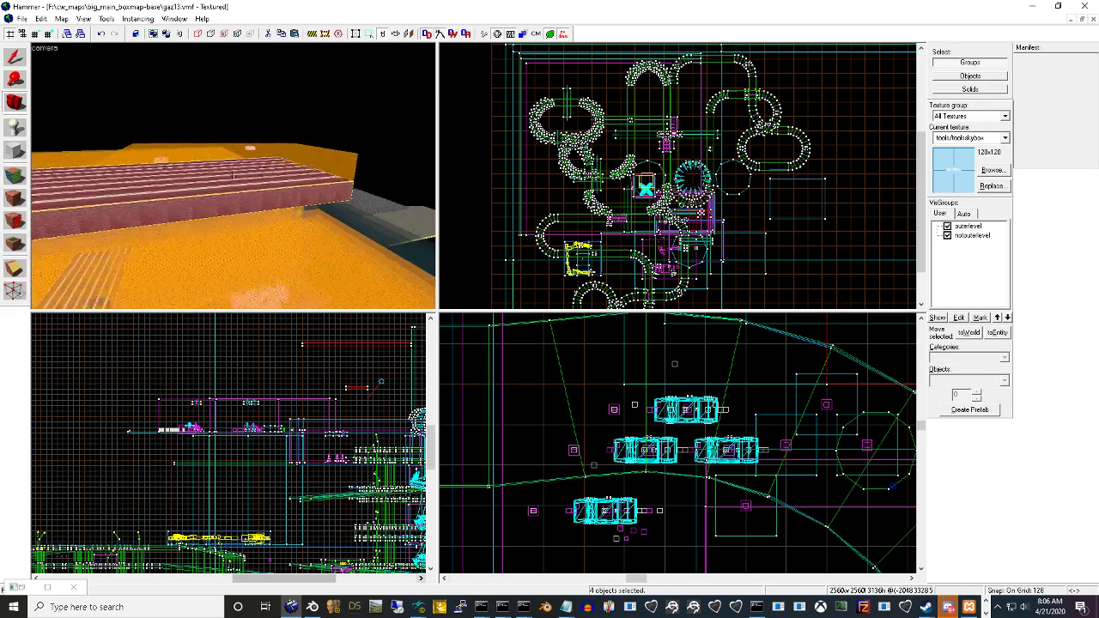
key("s")
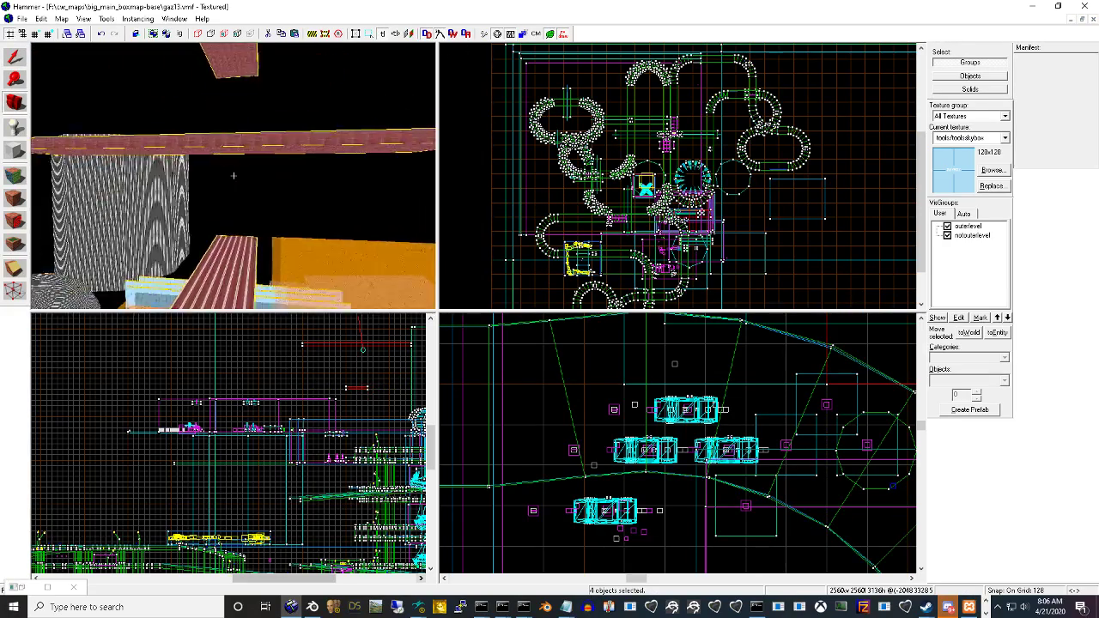
key("w")
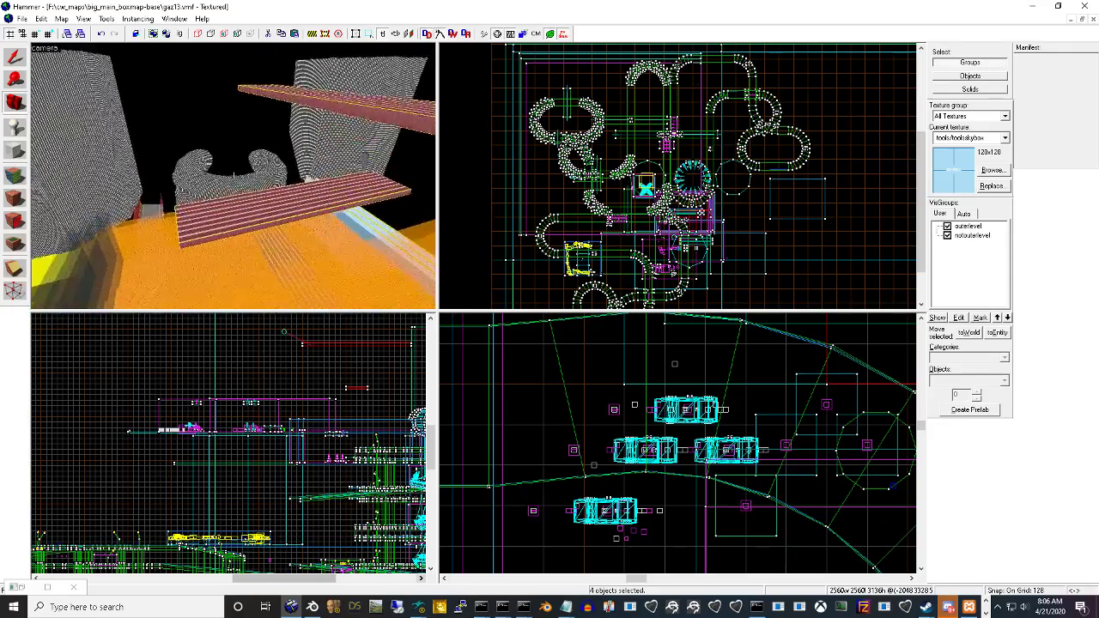
key("z")
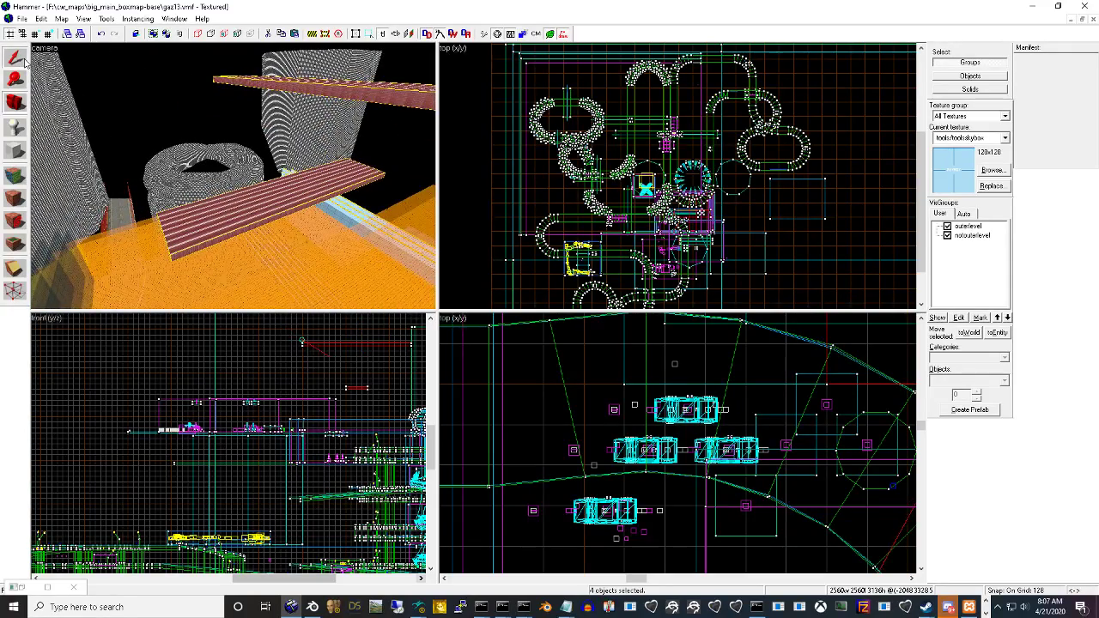
left_click(250, 214)
scroll(724, 240, "up", 2)
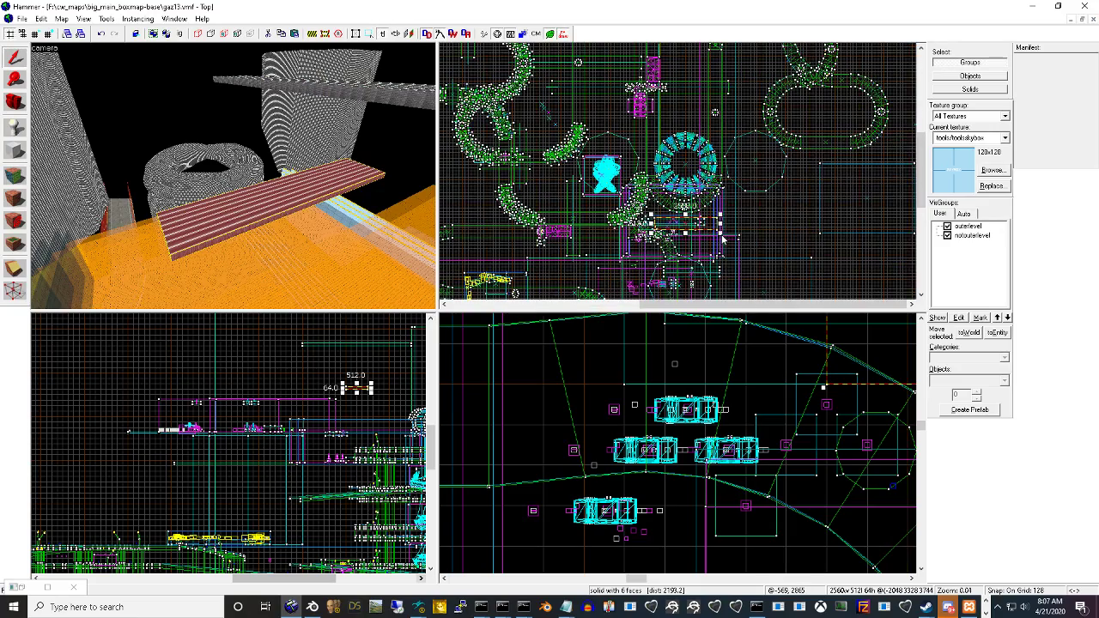
scroll(724, 240, "up", 5)
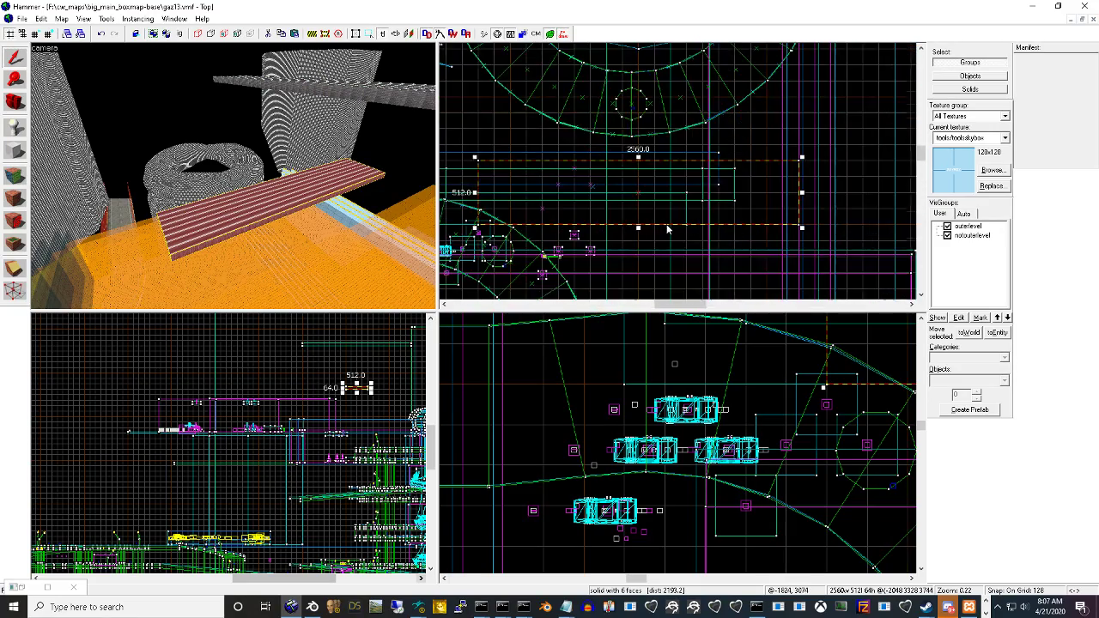
scroll(730, 230, "down", 3)
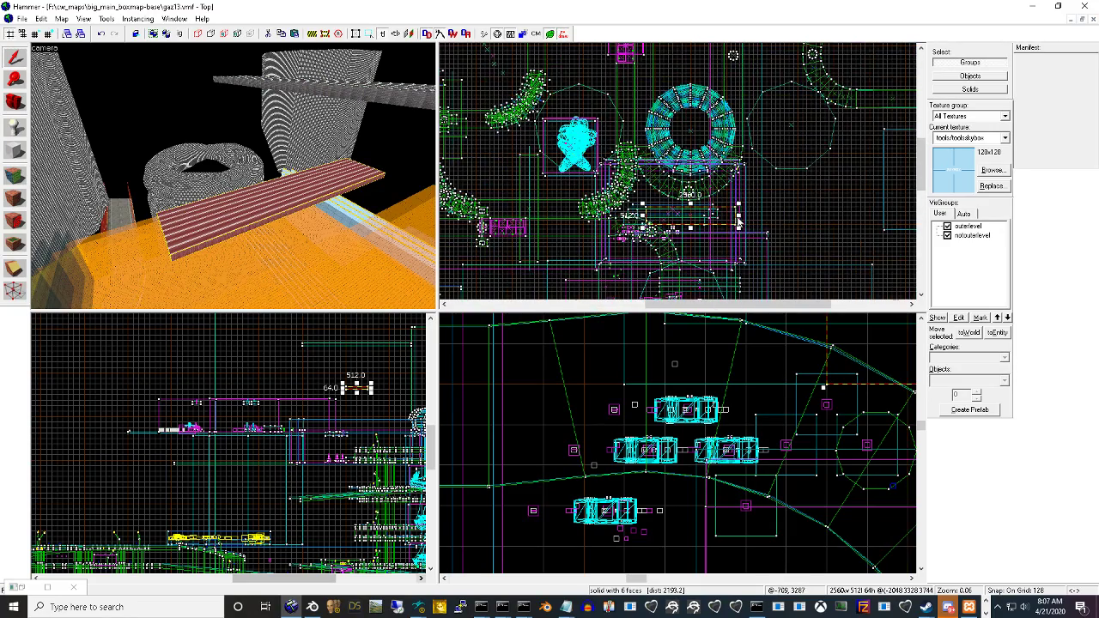
scroll(666, 249, "down", 5)
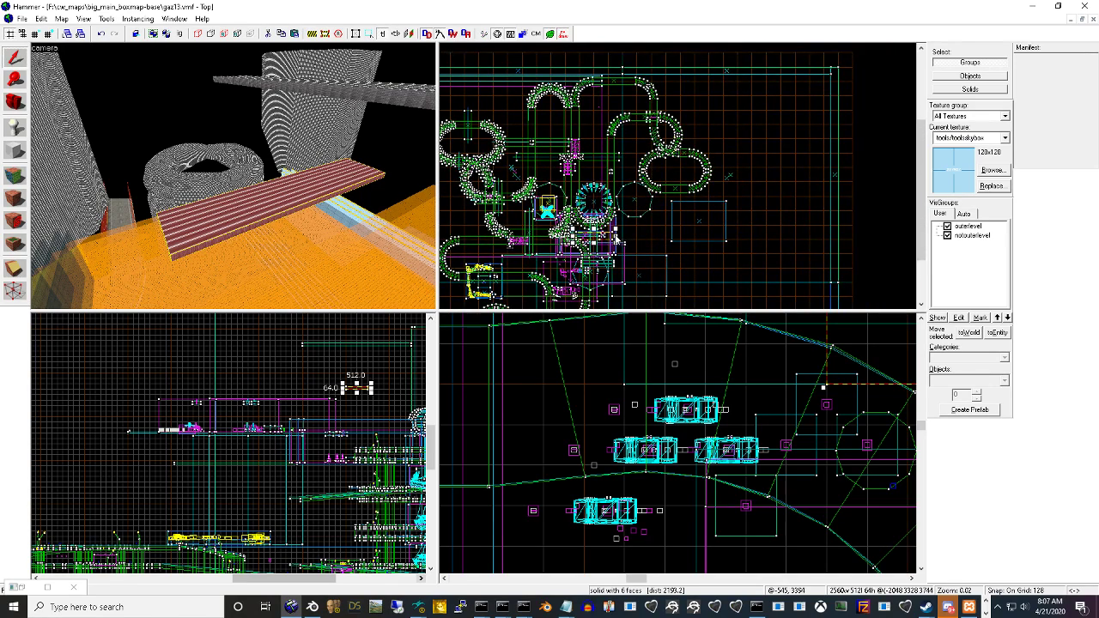
left_click_drag(617, 242, 813, 236)
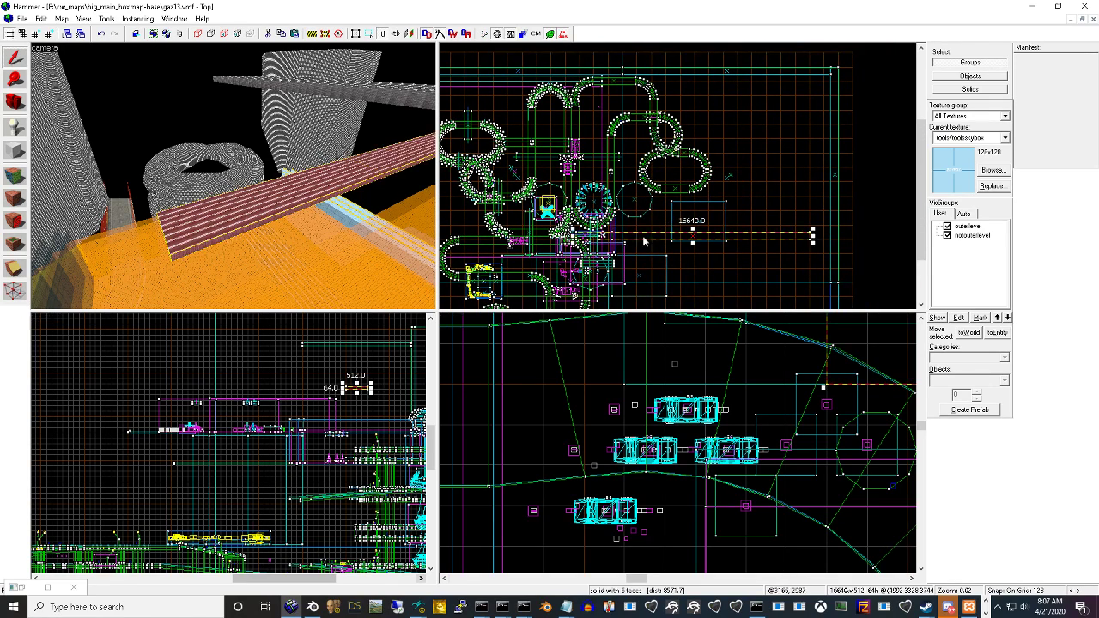
left_click_drag(572, 235, 448, 236)
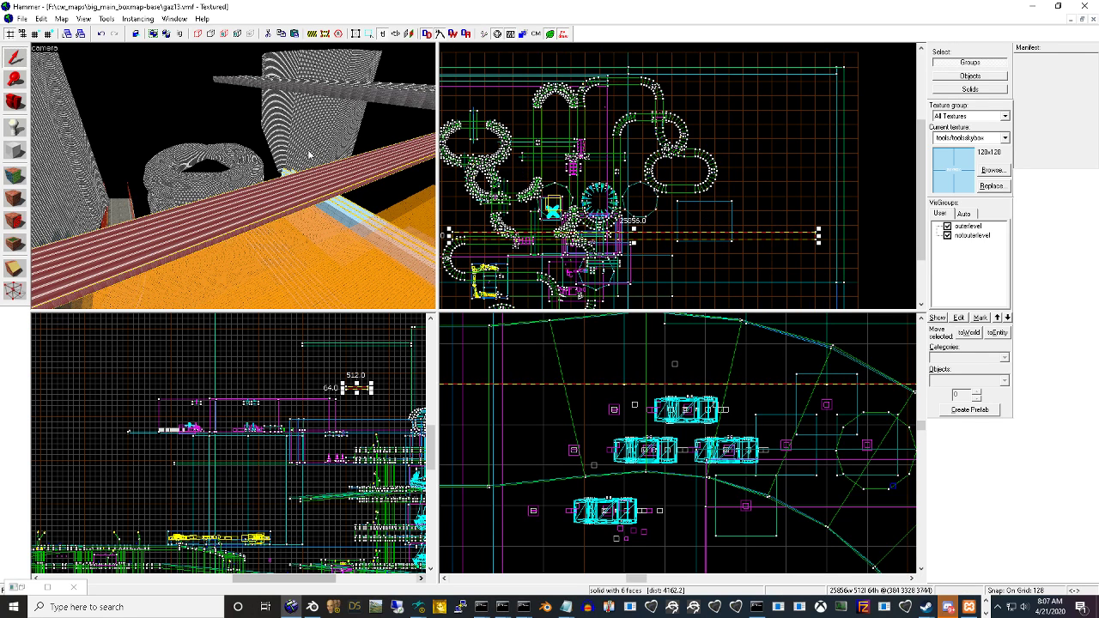
Paste four copies of the uppermost road brush with 1024-unit Z offset and 90-degree Z rotation, and move them 3840 units along positive X
left_click(340, 100)
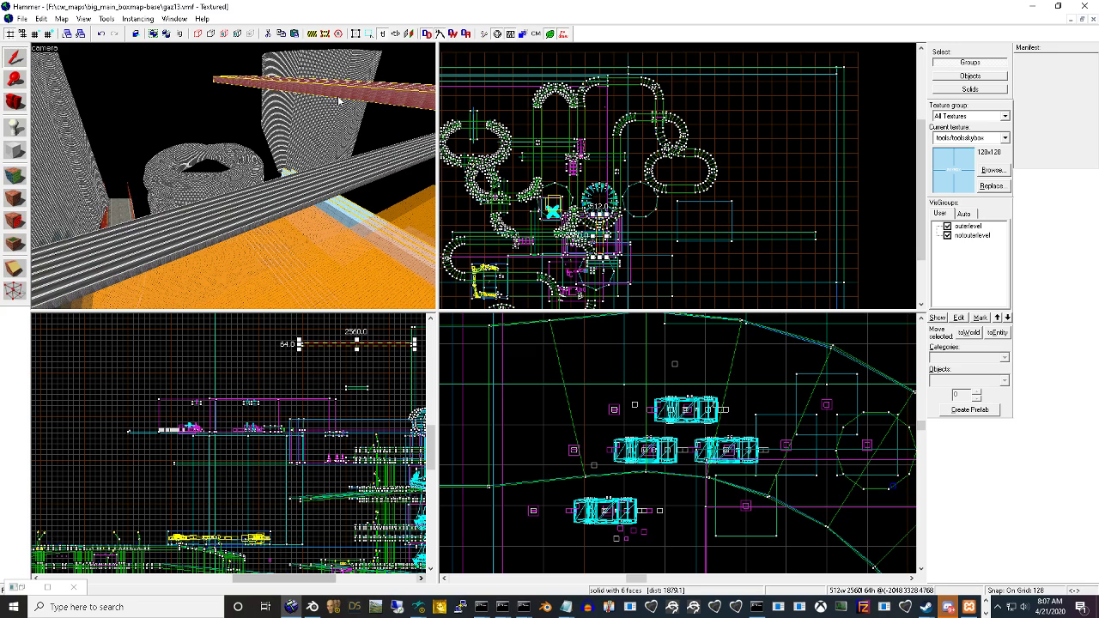
key("ctrl+shift+v")
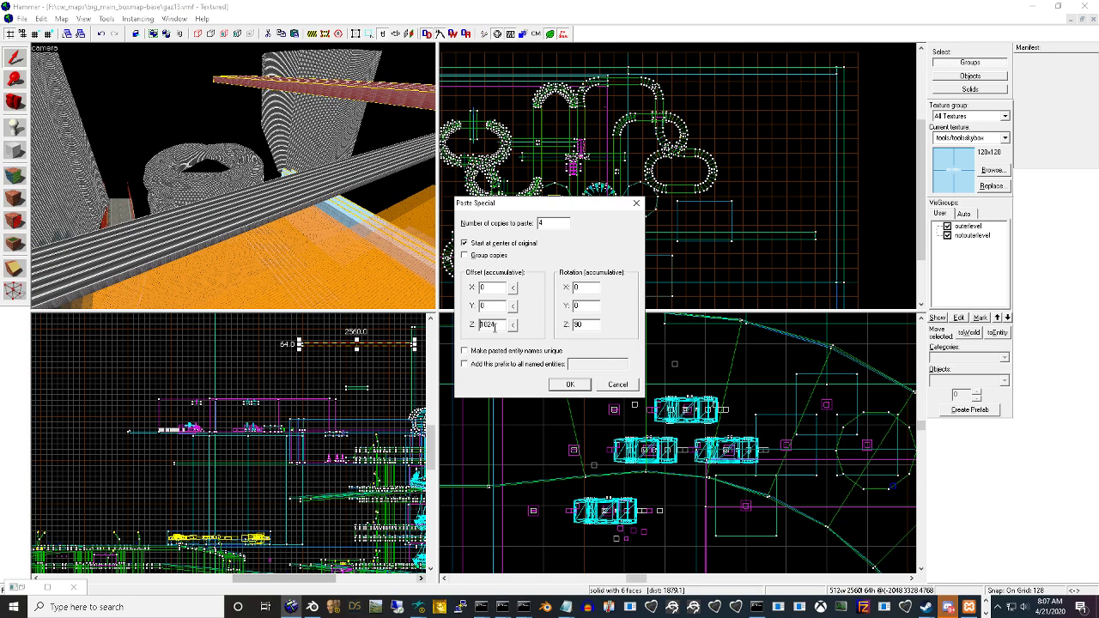
key("Return")
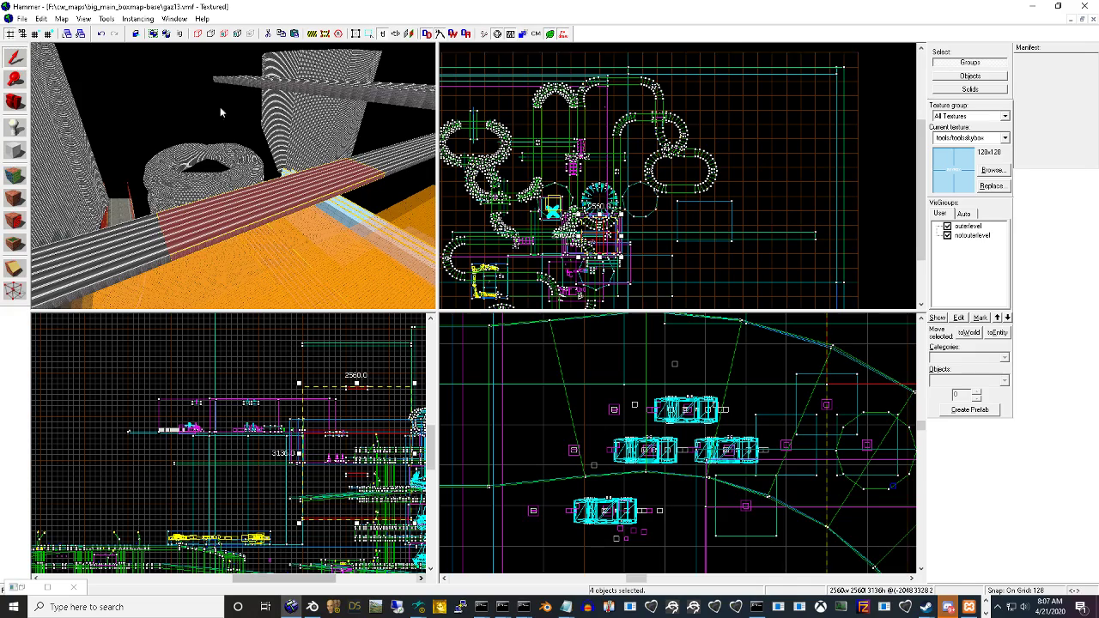
scroll(608, 208, "up", 5)
scroll(608, 208, "up", 3)
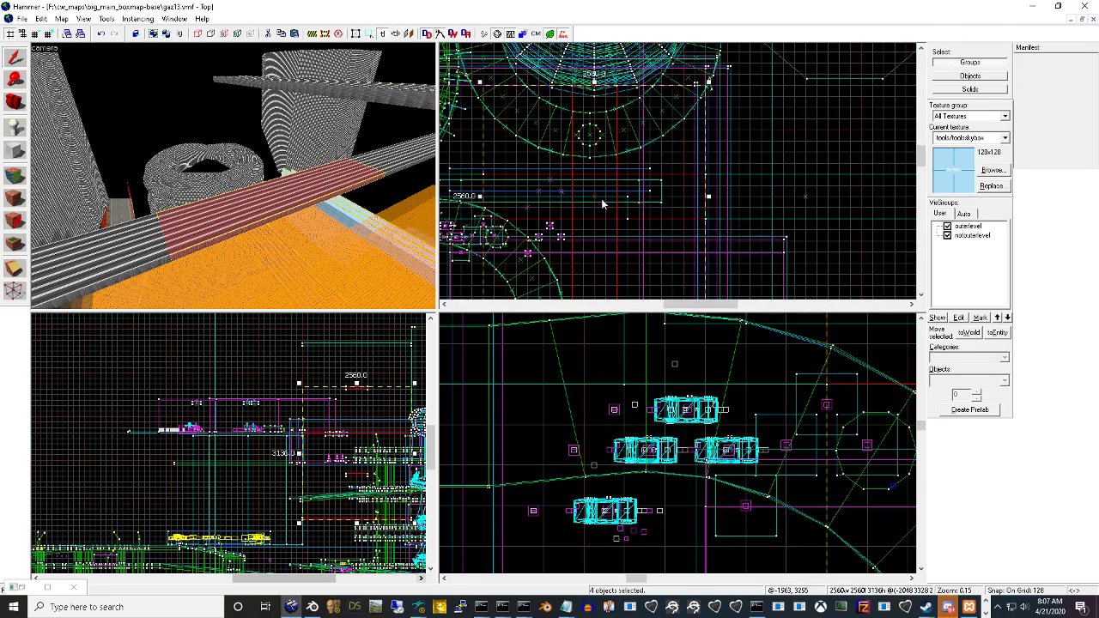
left_click_drag(604, 204, 869, 201)
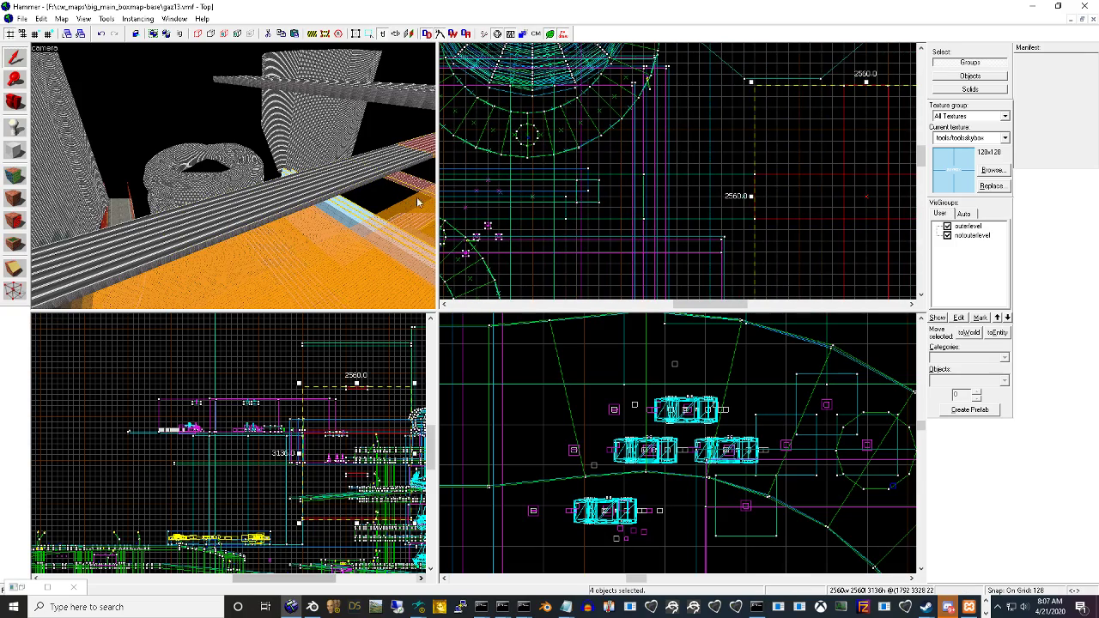
Select only the pasted copy level with the long brush and move it 512 units along negative Y, flush beside that brush
left_click(23, 101)
left_click_drag(172, 171, 236, 121)
key("w")
left_click_drag(234, 176, 234, 176)
left_click(15, 58)
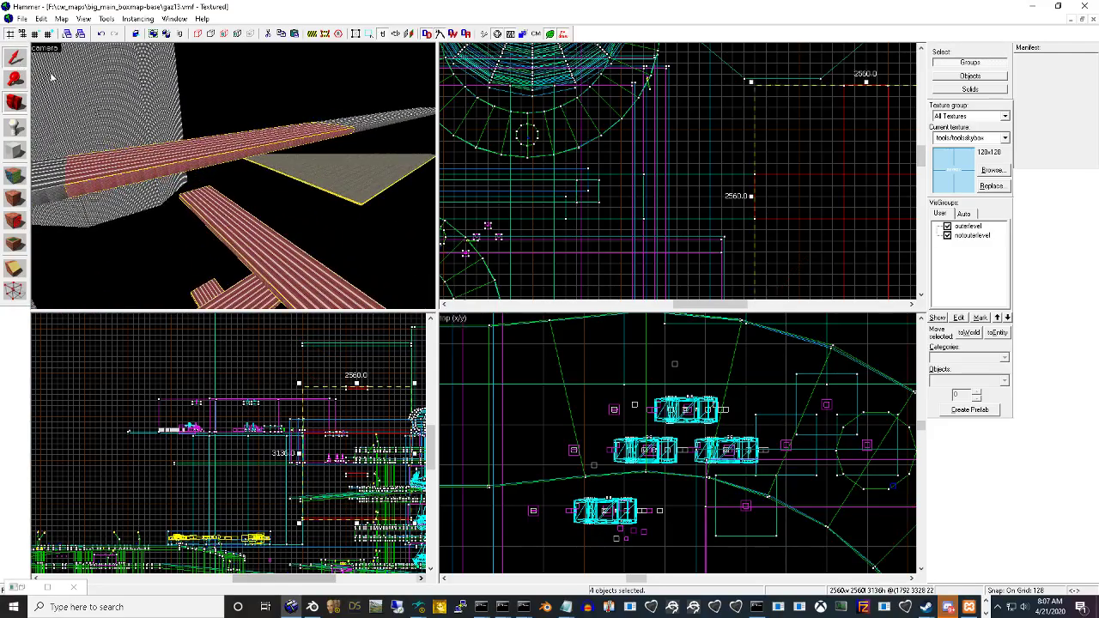
left_click(230, 152)
left_click(357, 122, "ctrl")
left_click(301, 134)
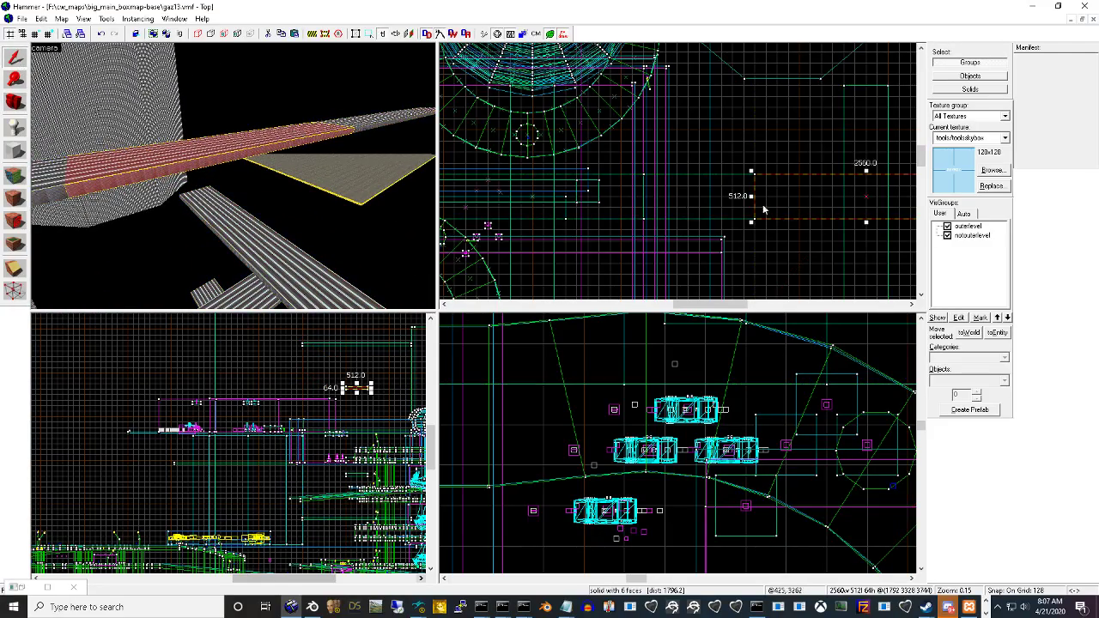
scroll(816, 212, "down", 1)
left_click_drag(824, 210, 827, 232)
key("Return")
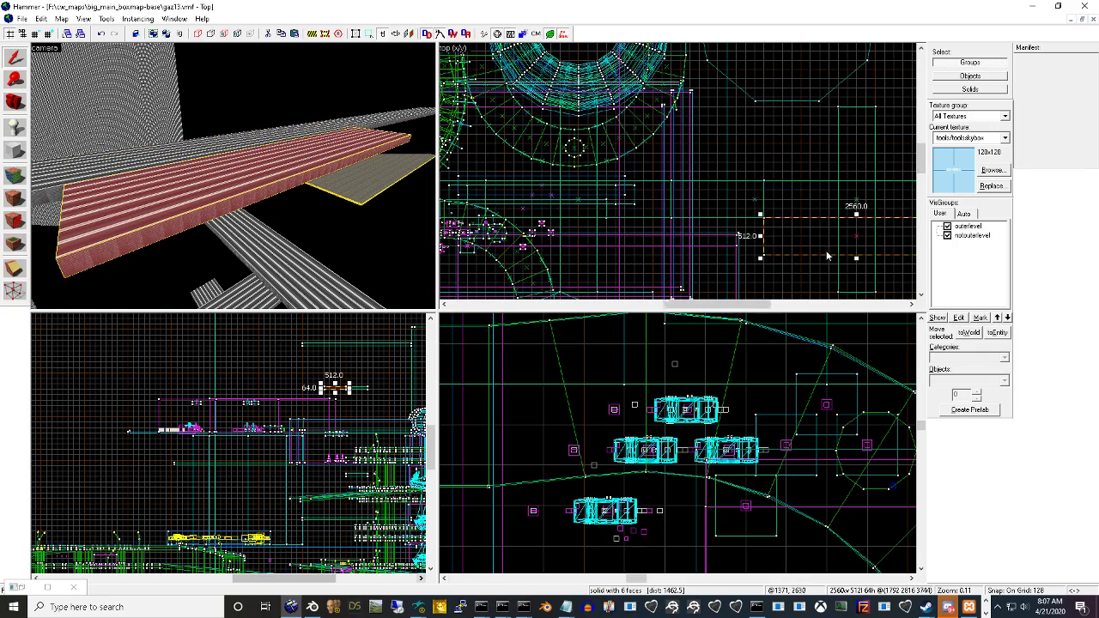
Stretch the moved copy along negative Y to a length of 8192 units
scroll(859, 258, "down", 3)
left_click(912, 304)
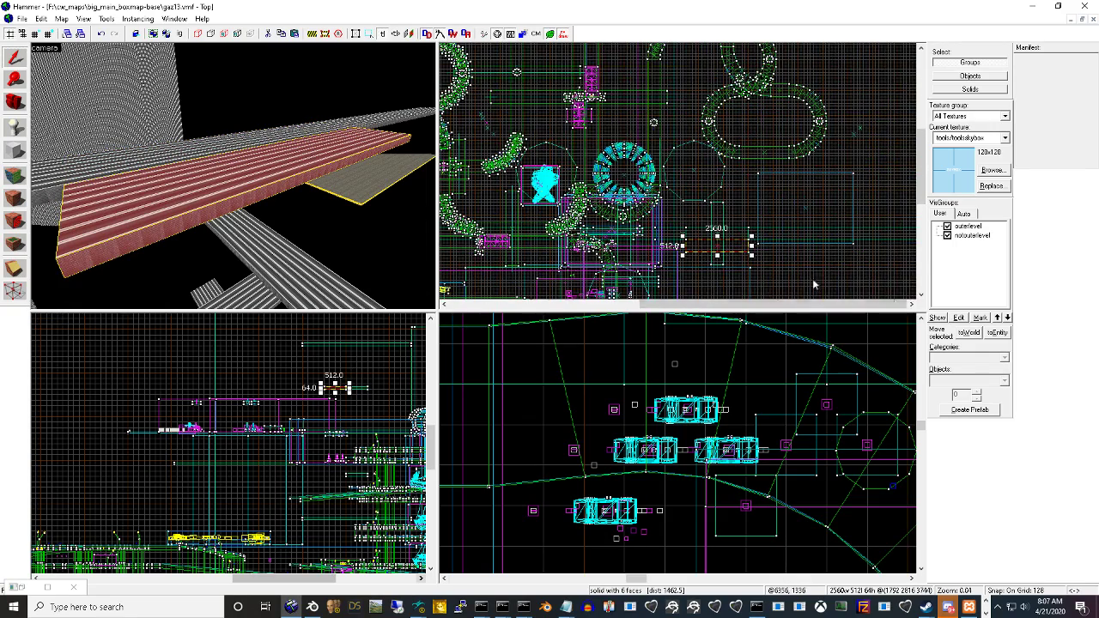
scroll(724, 276, "down", 3)
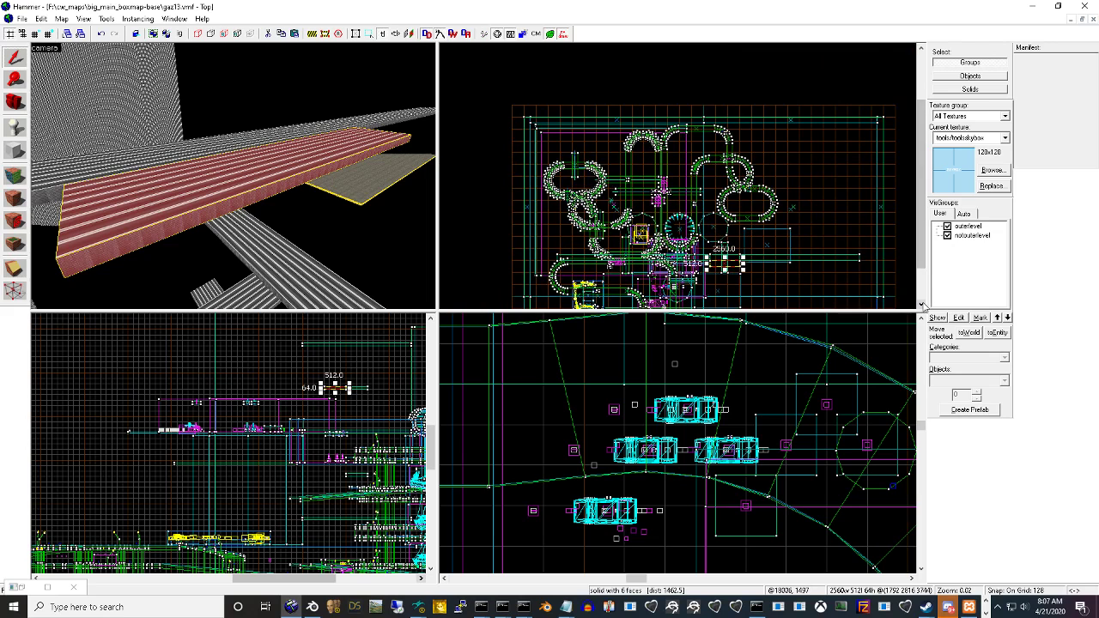
left_click(922, 306)
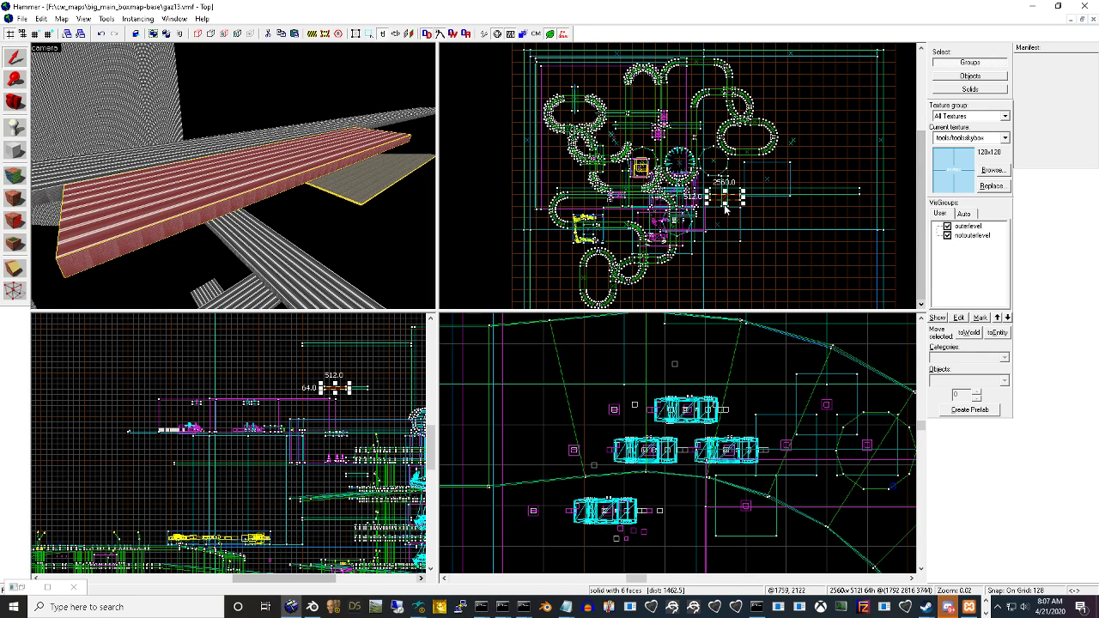
mouse_move(726, 206)
left_mouse_down()
mouse_move(739, 307)
mouse_move(727, 276)
left_mouse_up()
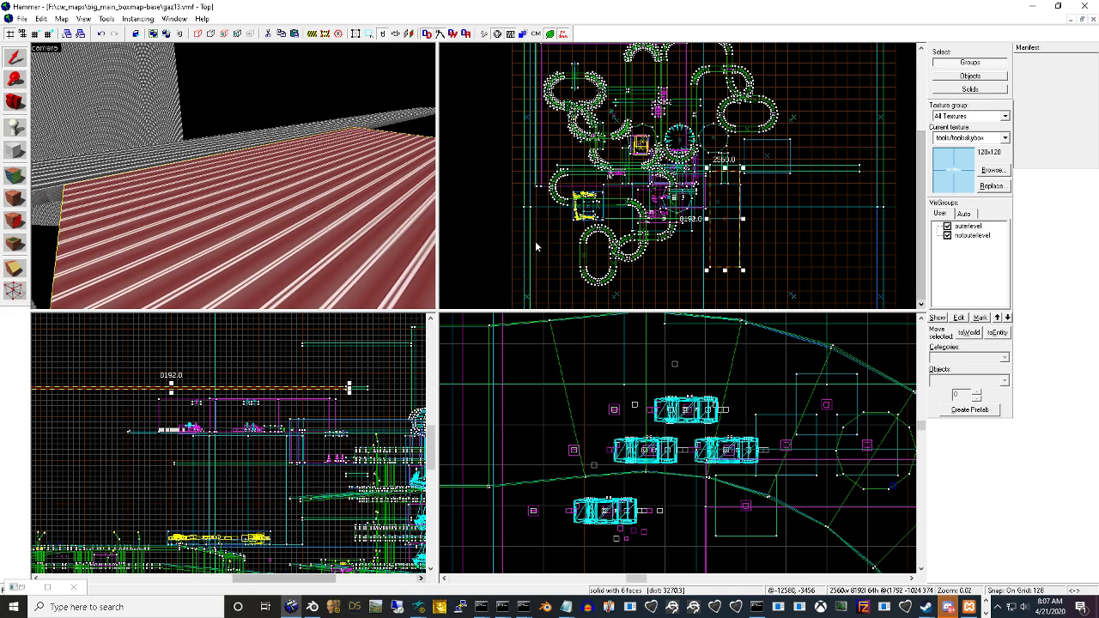
Set the texture rotation to 90 on the stretched slab's top face and close the face editing
left_click(16, 177)
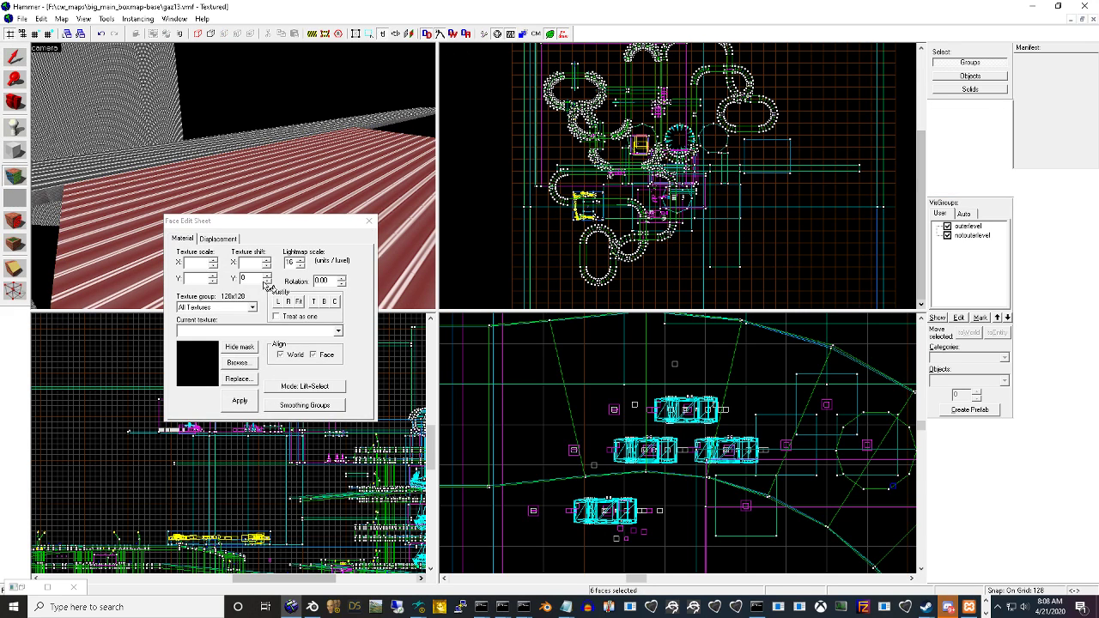
left_click(133, 206)
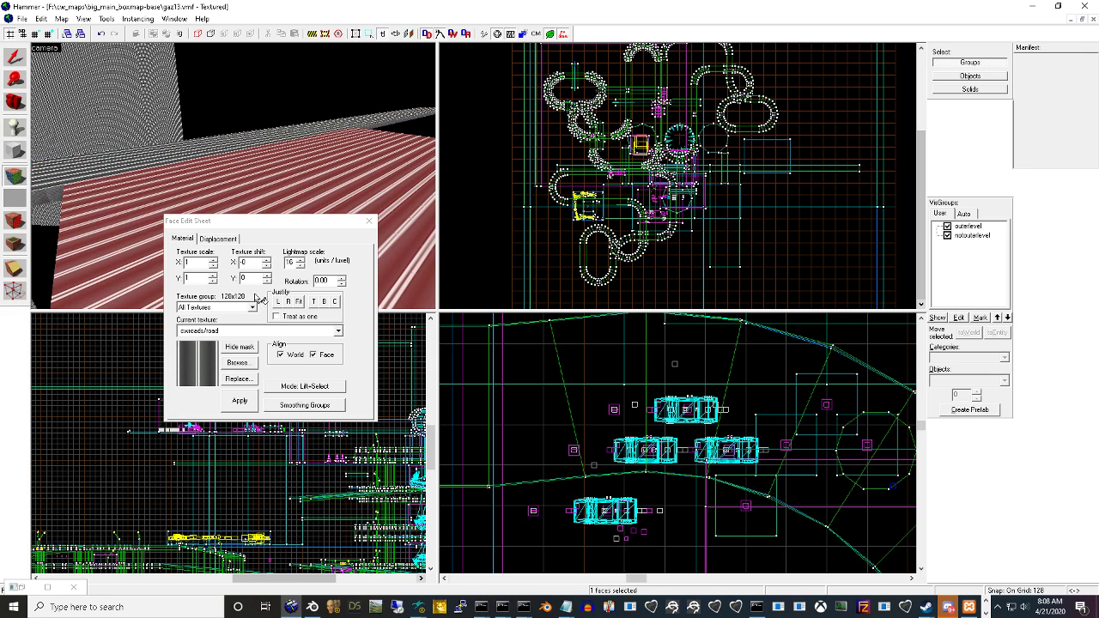
left_click(331, 281)
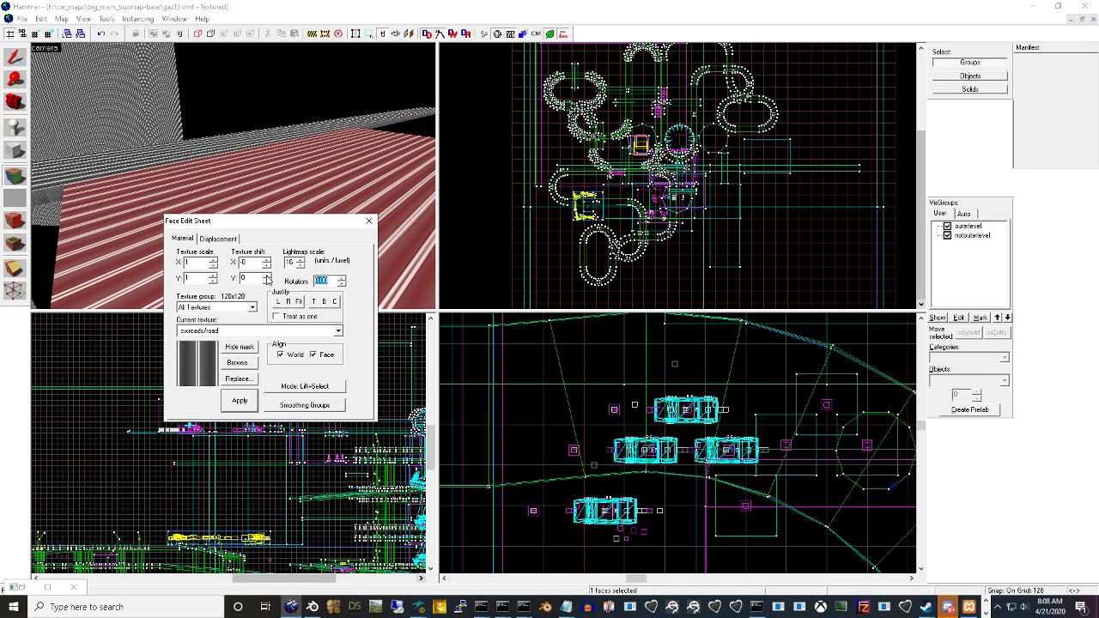
type("90")
key("Return")
left_click(150, 164)
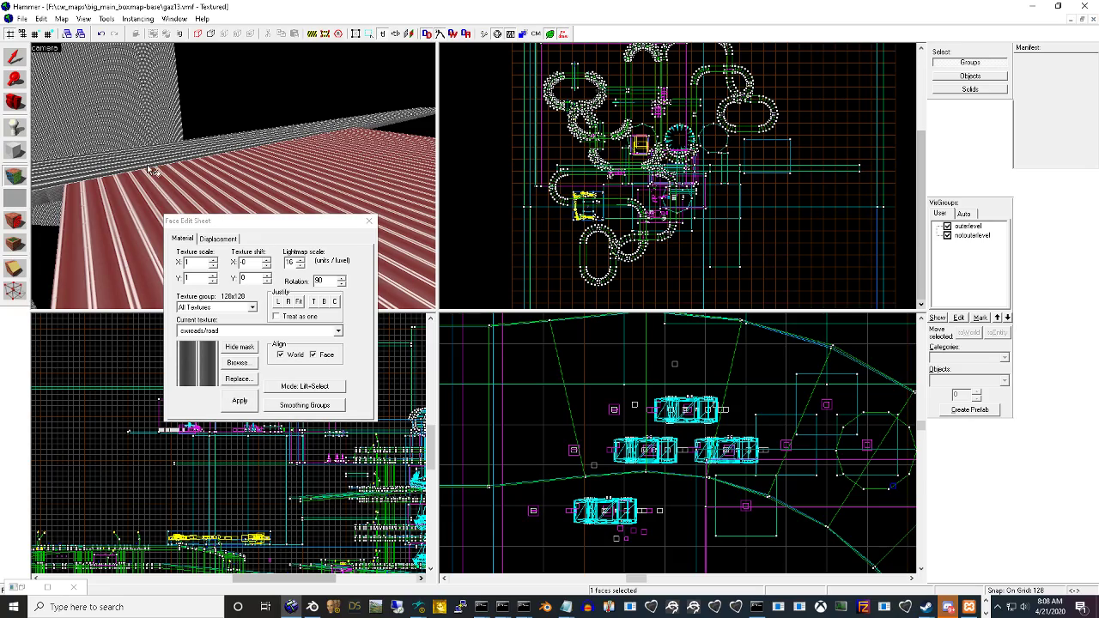
left_click(10, 104)
Examine the crossing elevated roads, their open ends and the nearby striped cylinders from several angles in the 3D view
left_click_drag(96, 128, 233, 175)
key("w")
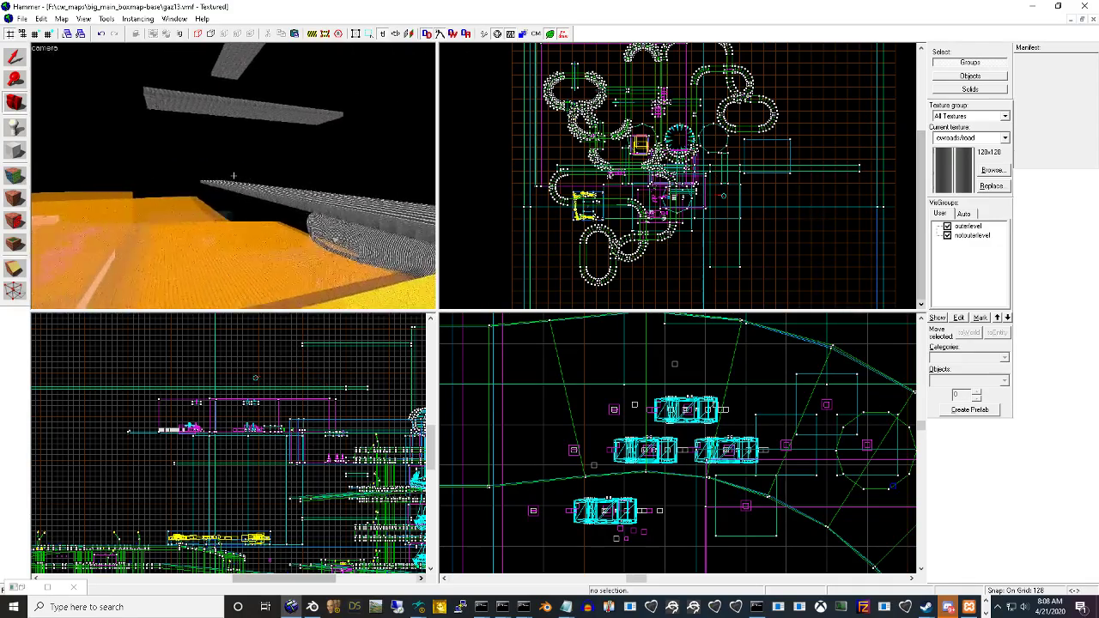
key("w")
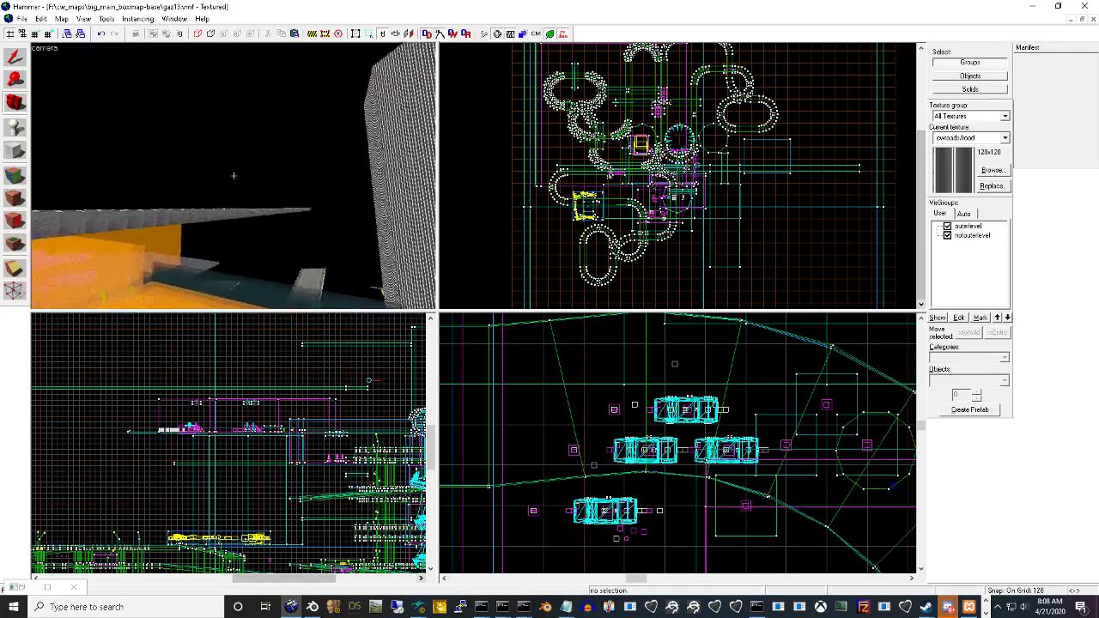
key("w")
key("w")
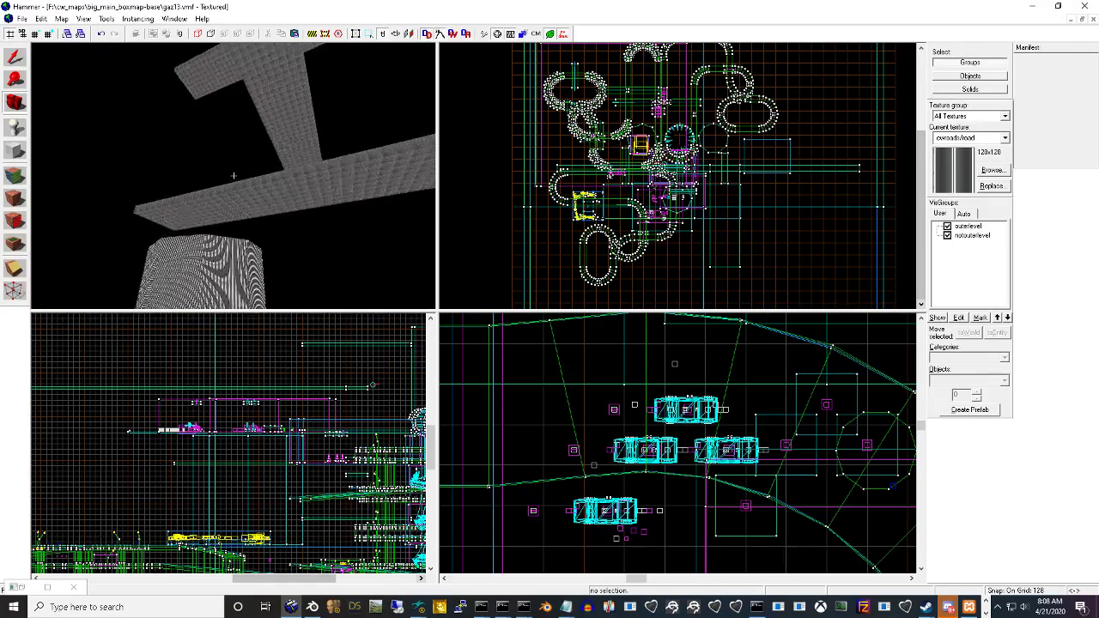
key("w")
key("s")
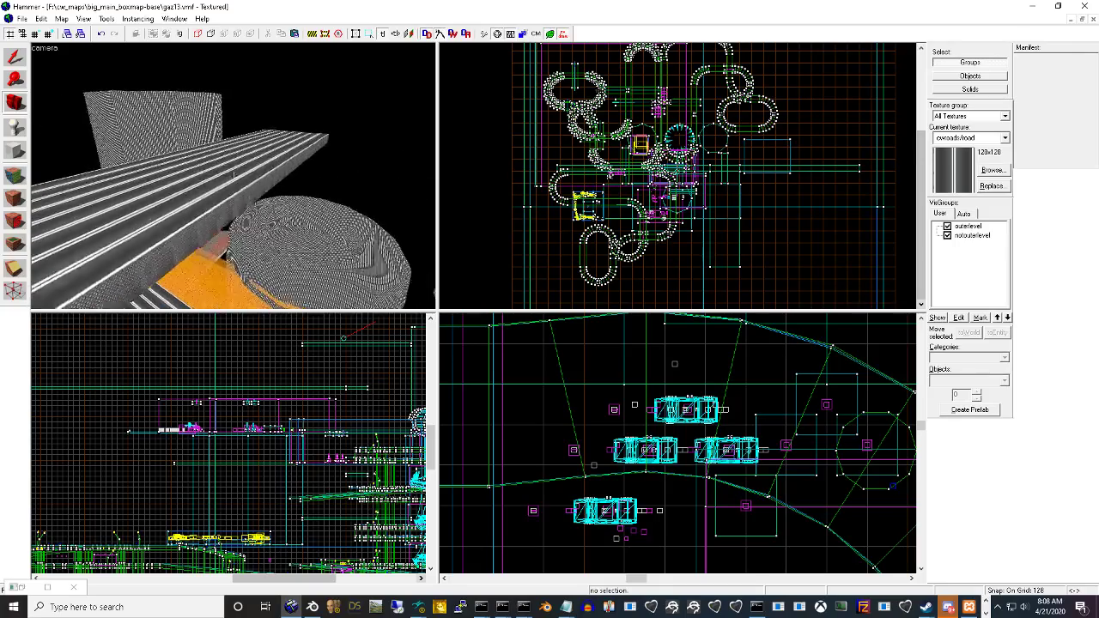
key("d")
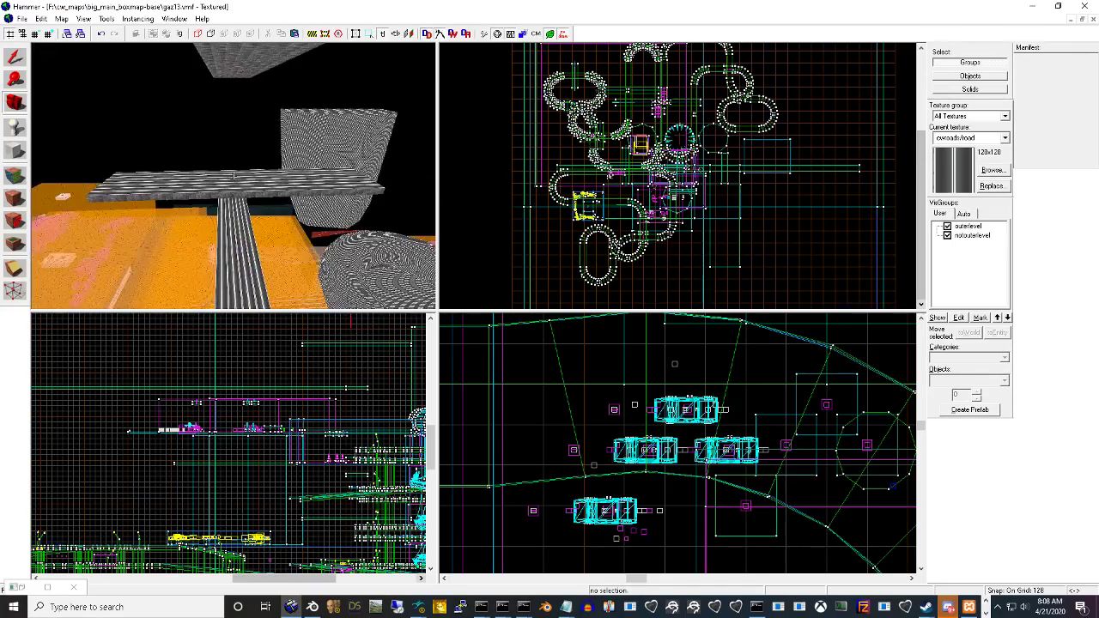
key("w")
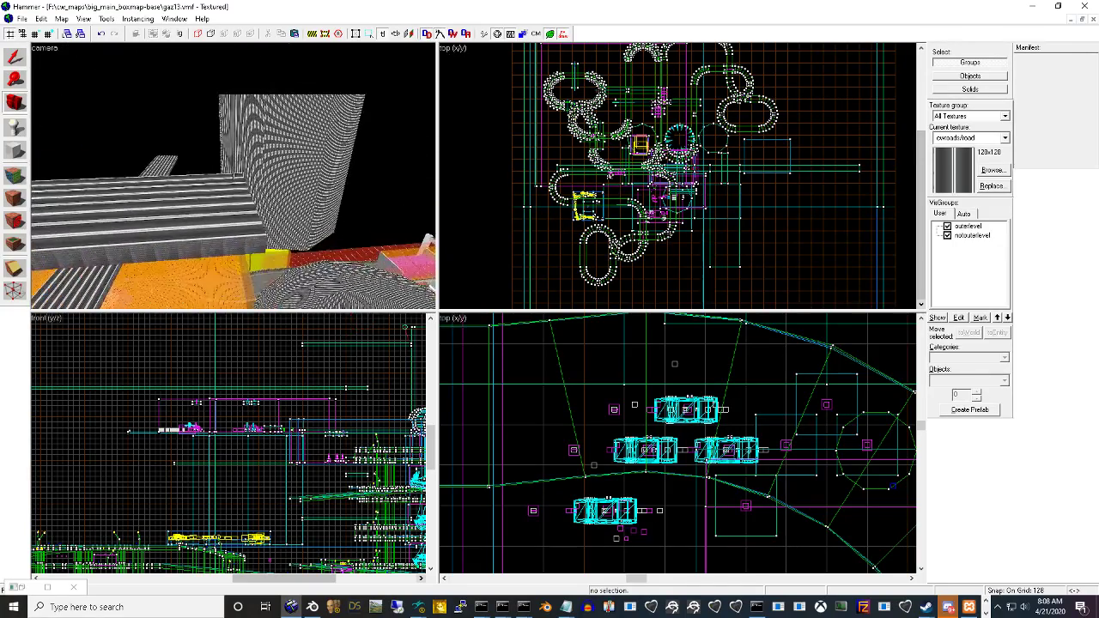
Stretch the uppermost 512-unit-wide road brush along positive Y to a length of 9472 units
left_click(183, 184)
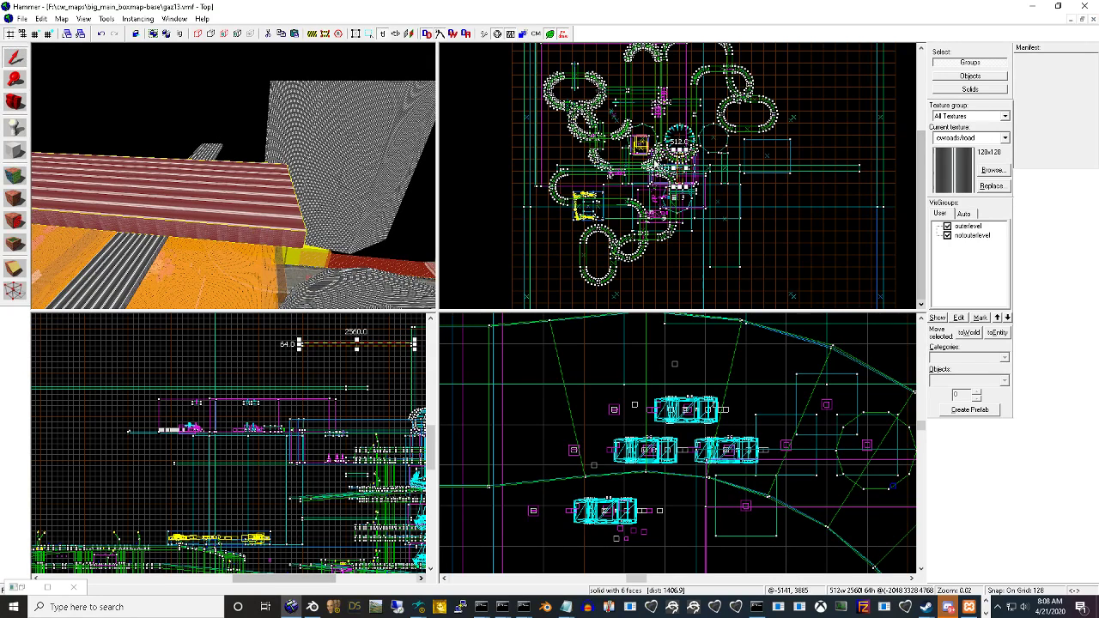
scroll(678, 155, "up", 2)
left_click_drag(669, 149, 666, 59)
left_click(922, 50)
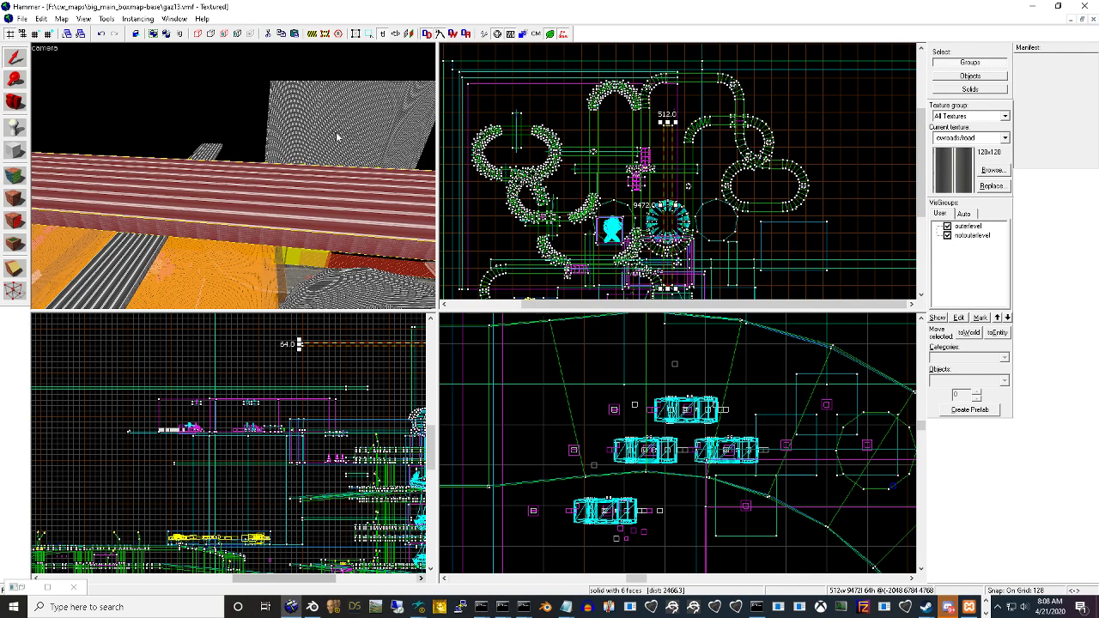
left_click(24, 106)
left_click_drag(206, 163, 233, 175)
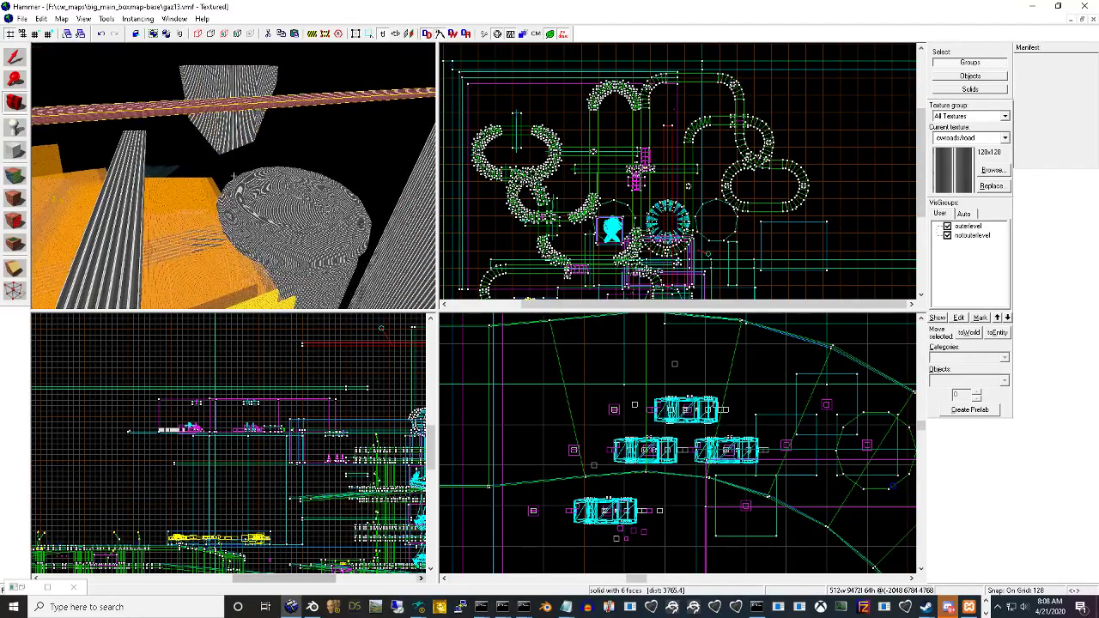
Examine the striped cylinder's exterior and interior, the orange area around it and the selected elevated road in the 3D view
key("w")
key("w")
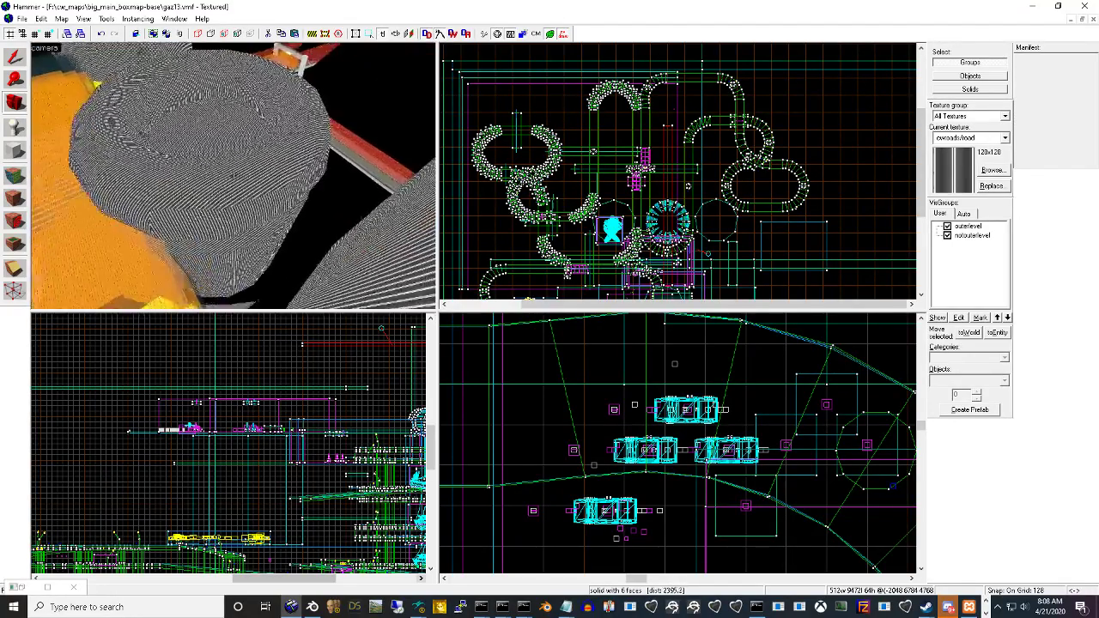
key("w")
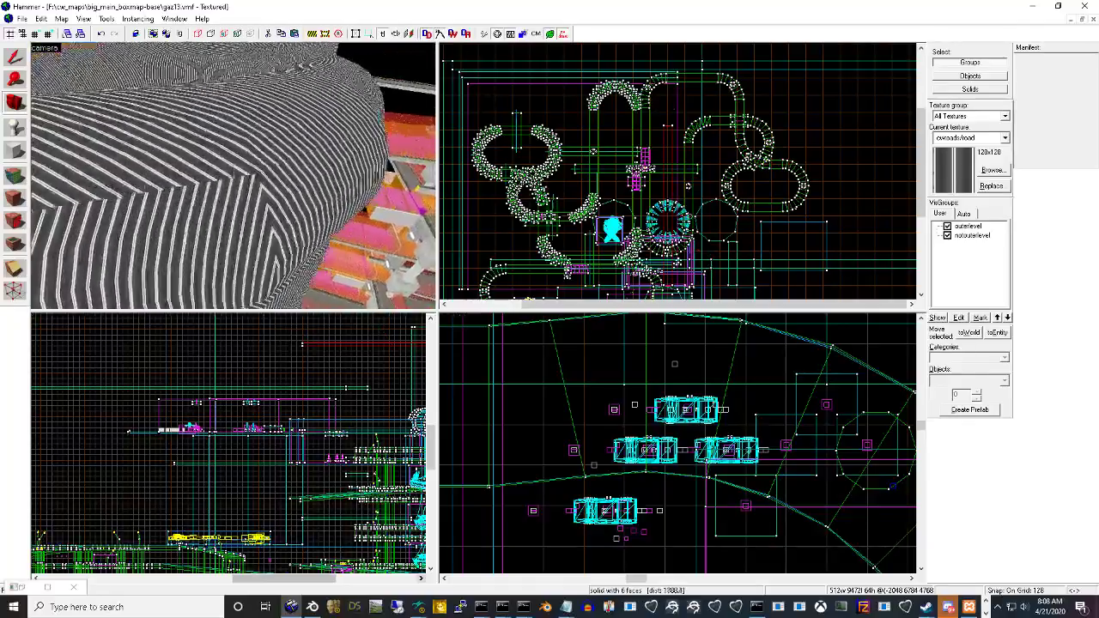
key("w")
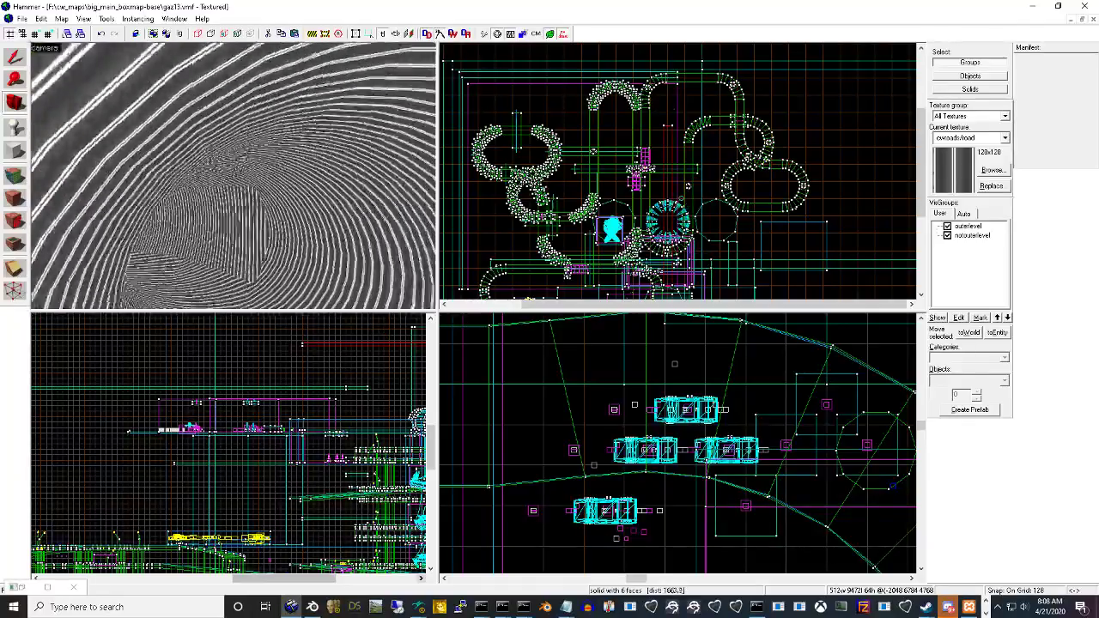
key("w")
key("z")
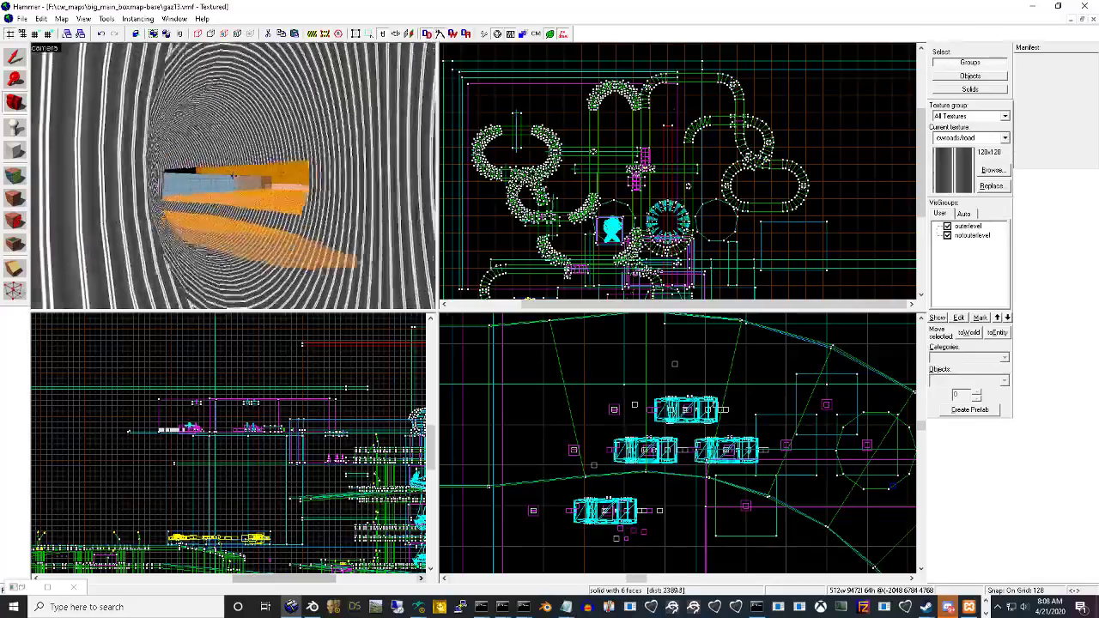
key("w")
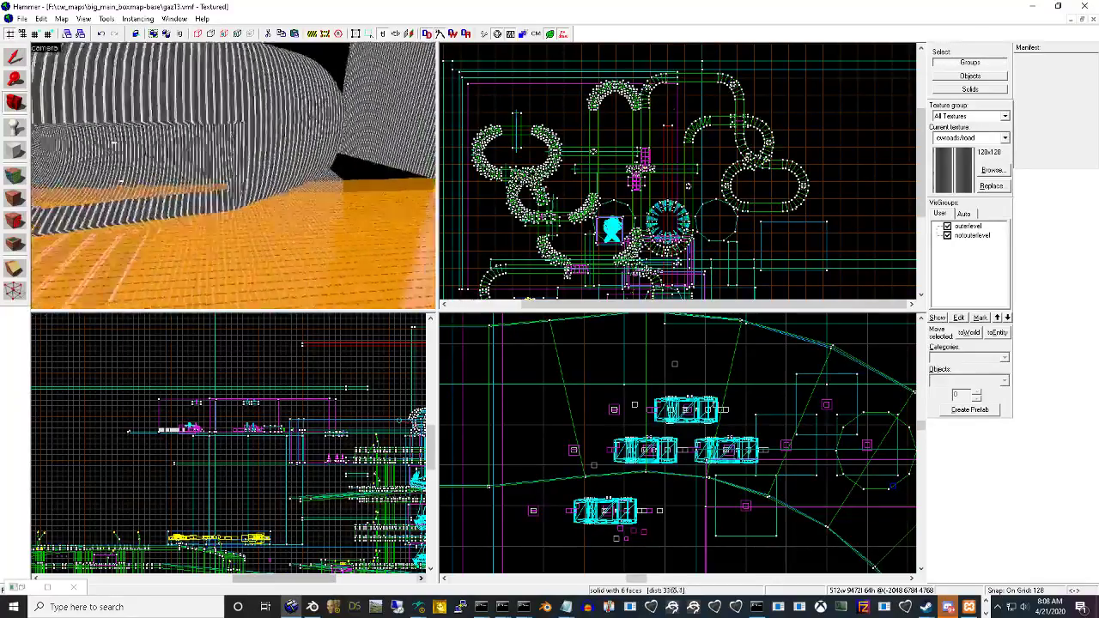
key("w")
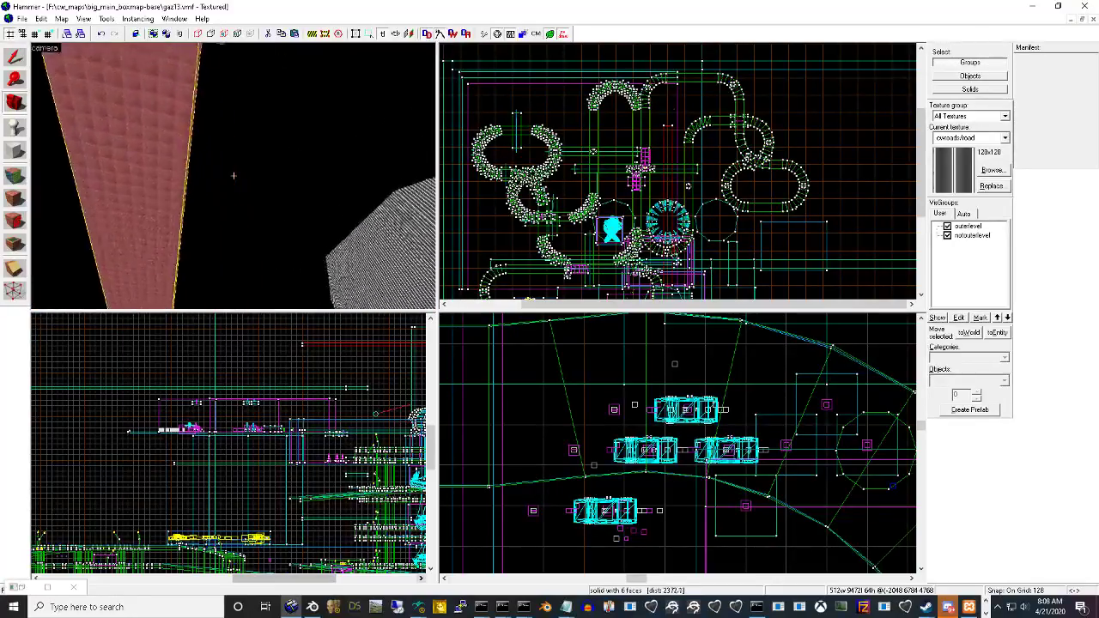
key("w")
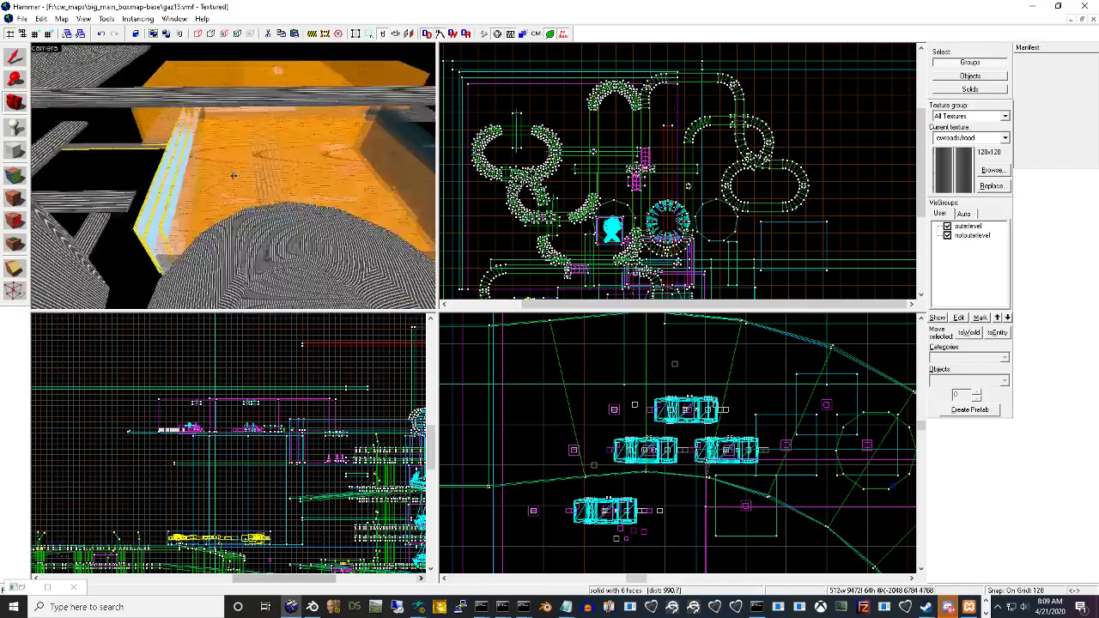
key("s")
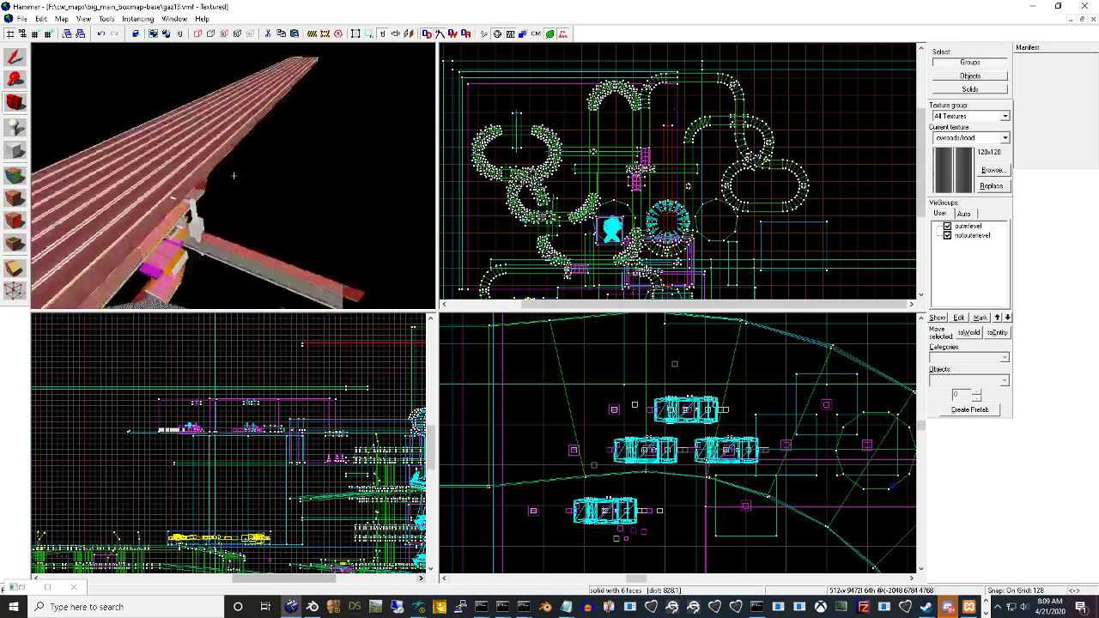
Save the map as a new version named gaz14 in the big_main_boxmap-base folder
left_click(24, 21)
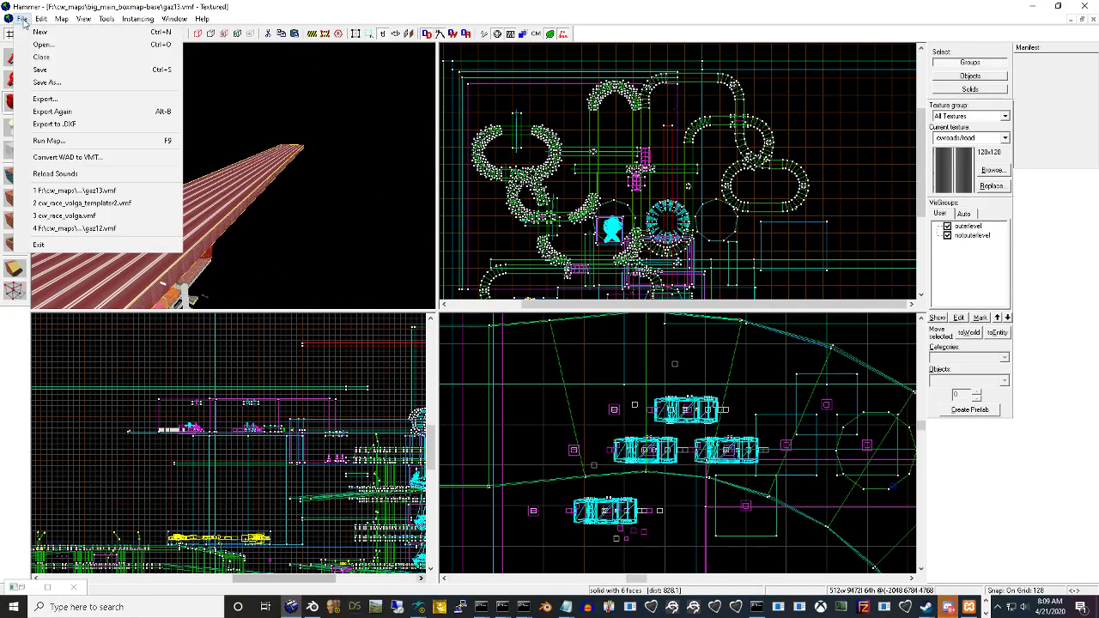
left_click(69, 101)
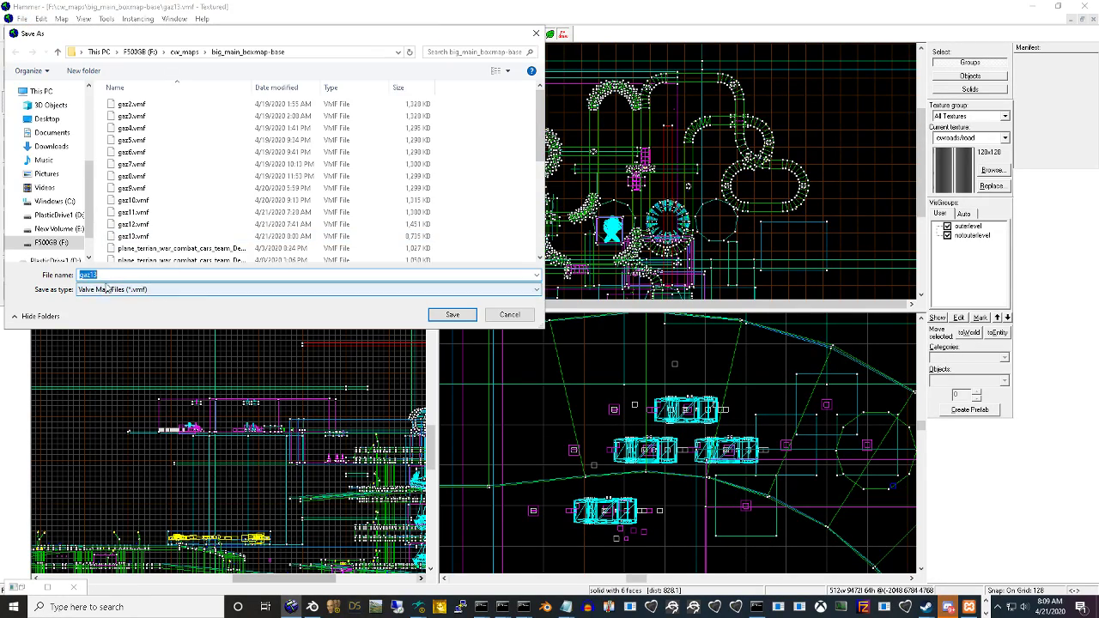
key("Return")
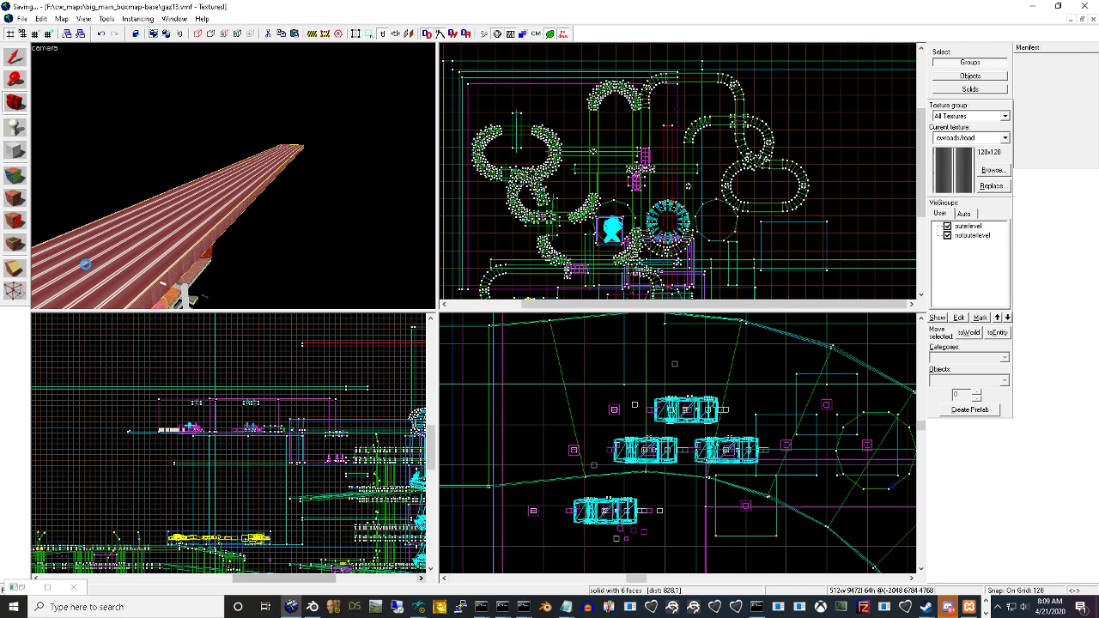
Compile and run the map with BSP, VIS and RAD set to Normal and HDR enabled
left_click(24, 19)
left_click(73, 144)
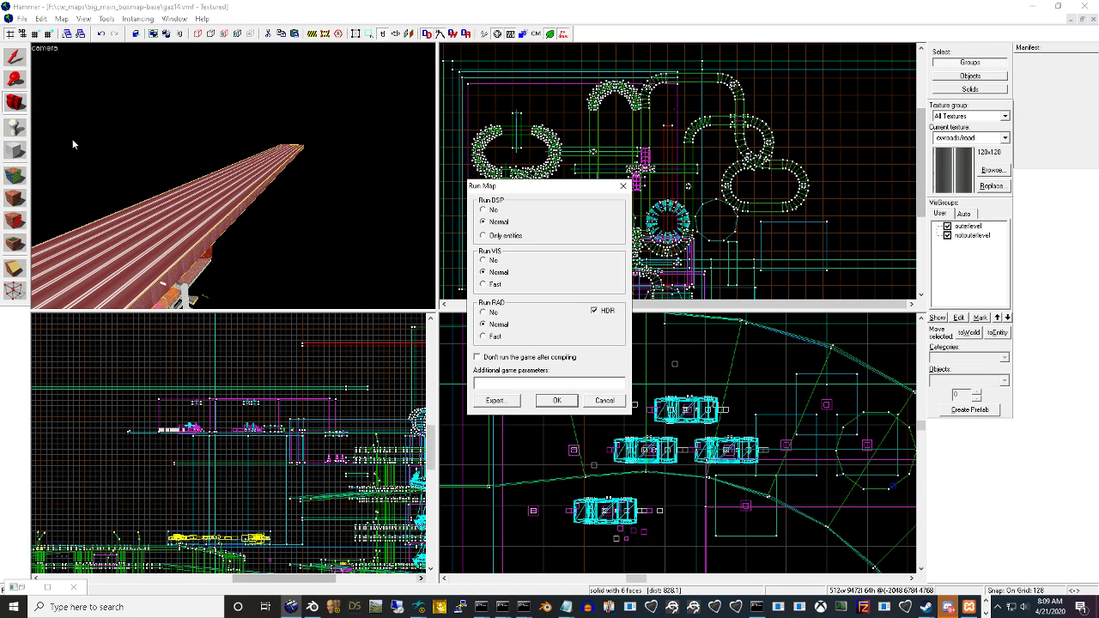
left_click(555, 401)
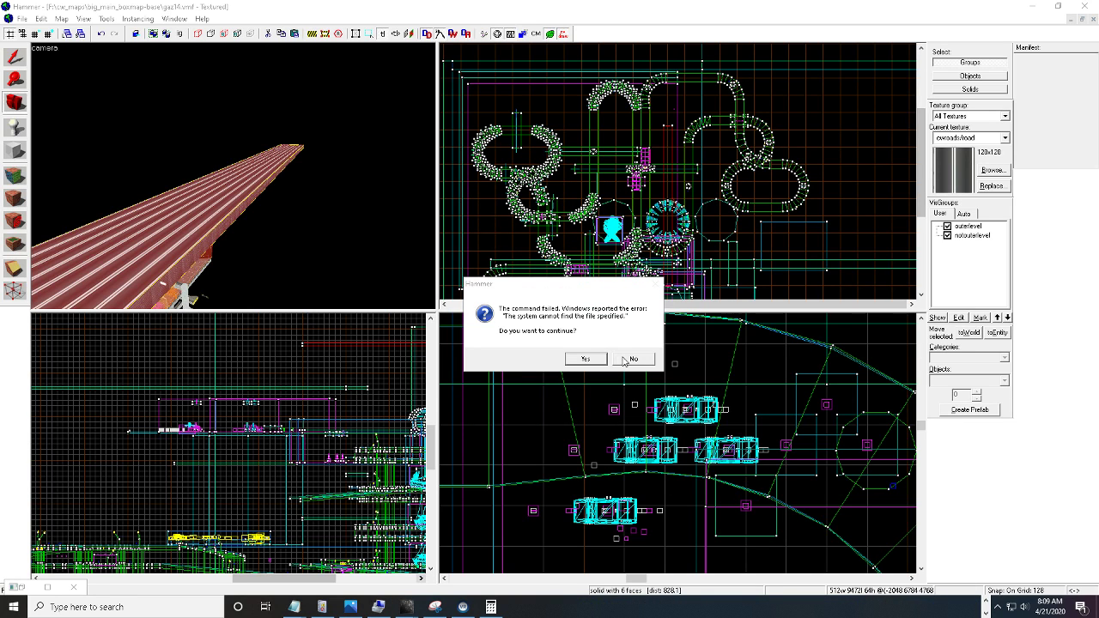
left_click(603, 360)
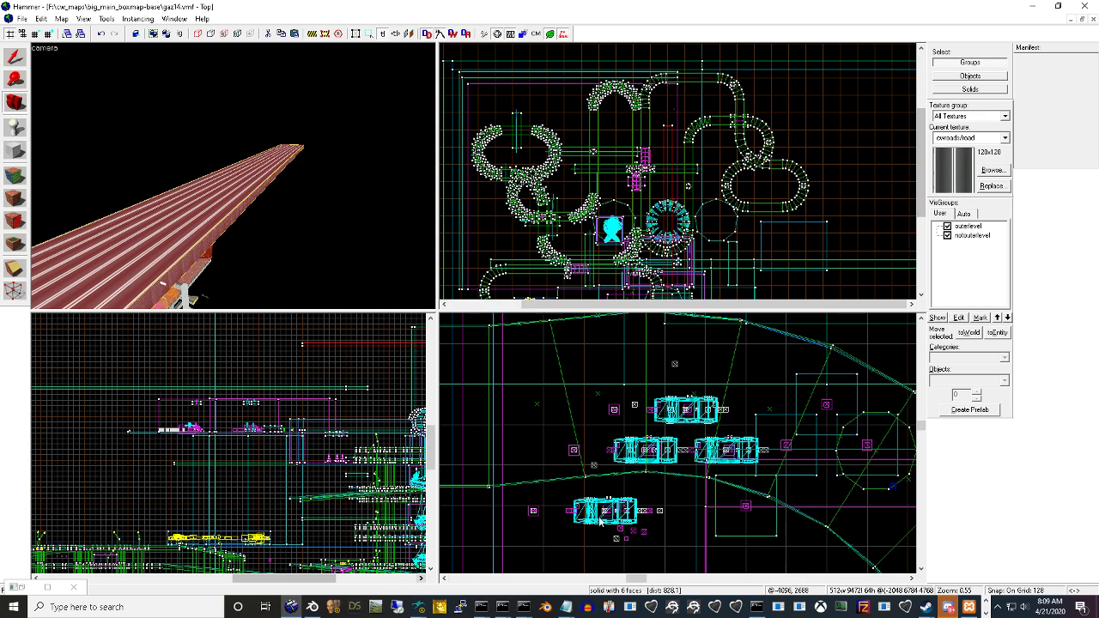
Review the compile log from its end back to the start of the vbsp output for errors
left_click(48, 589)
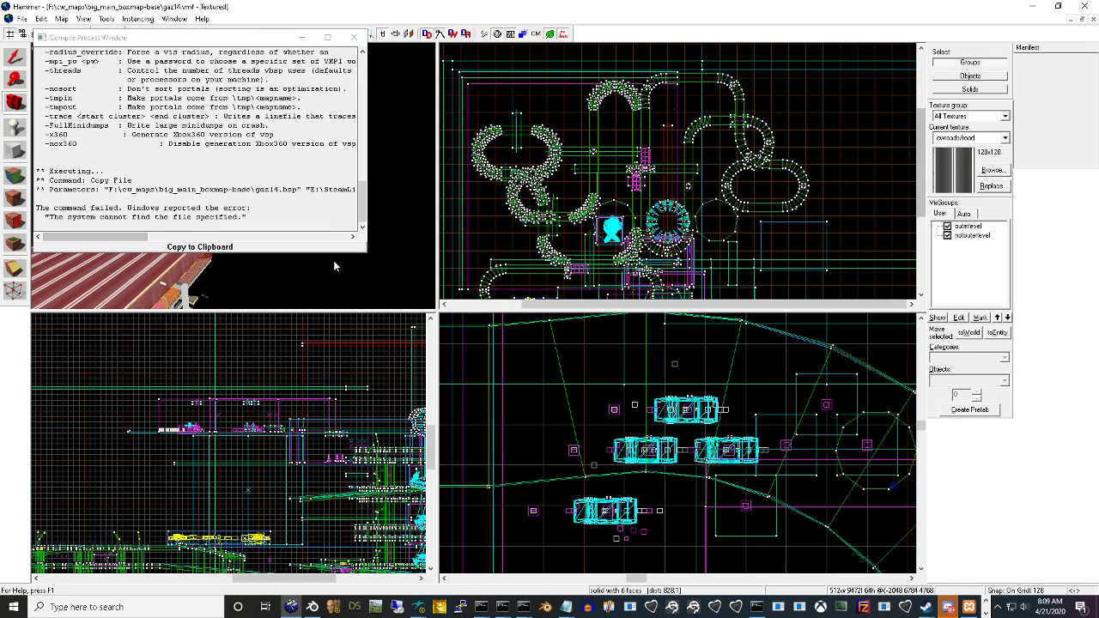
scroll(256, 219, "up", 1)
scroll(256, 219, "up", 8)
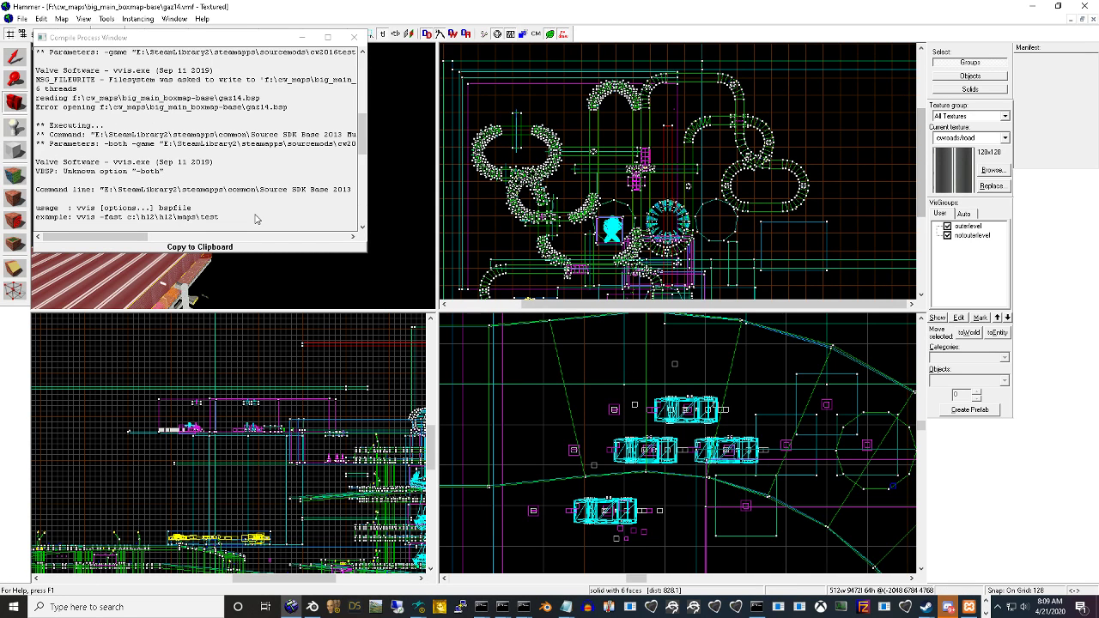
scroll(256, 219, "up", 9)
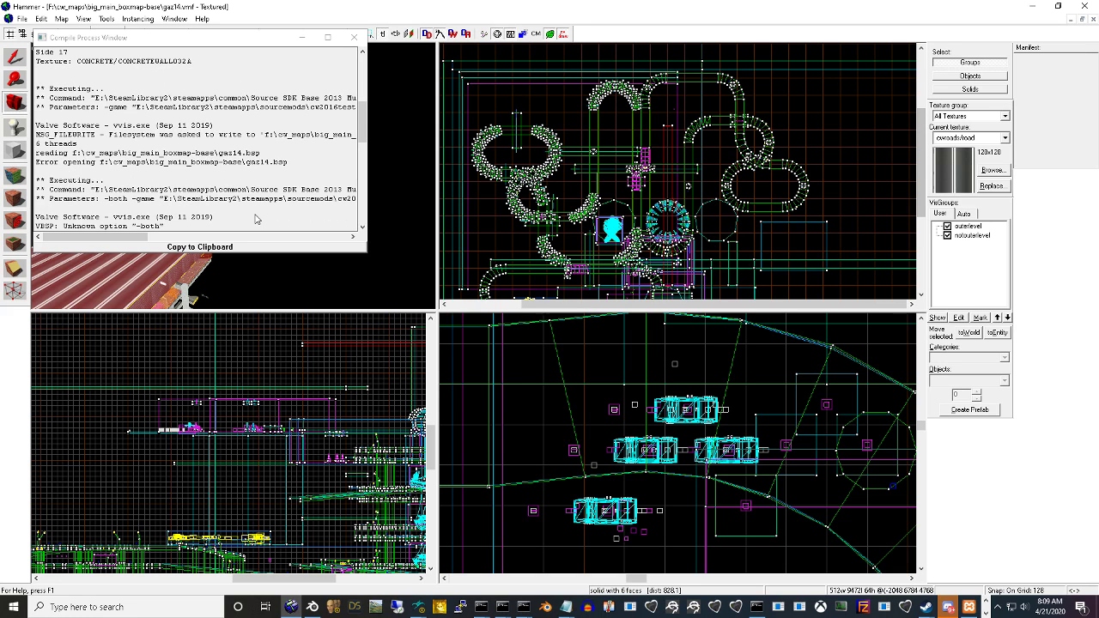
scroll(256, 219, "up", 3)
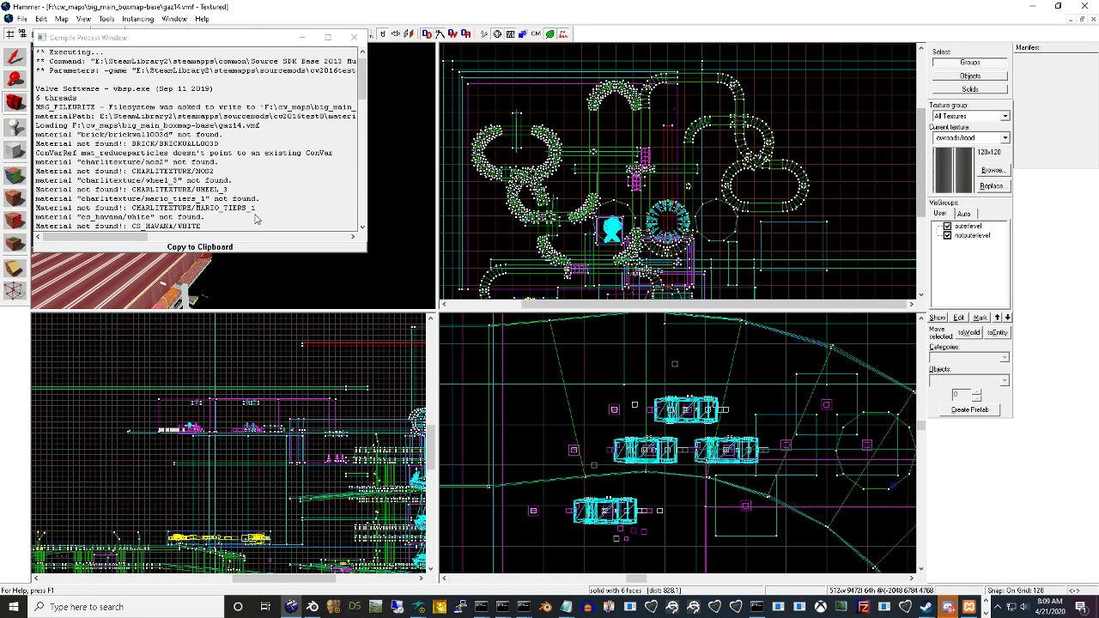